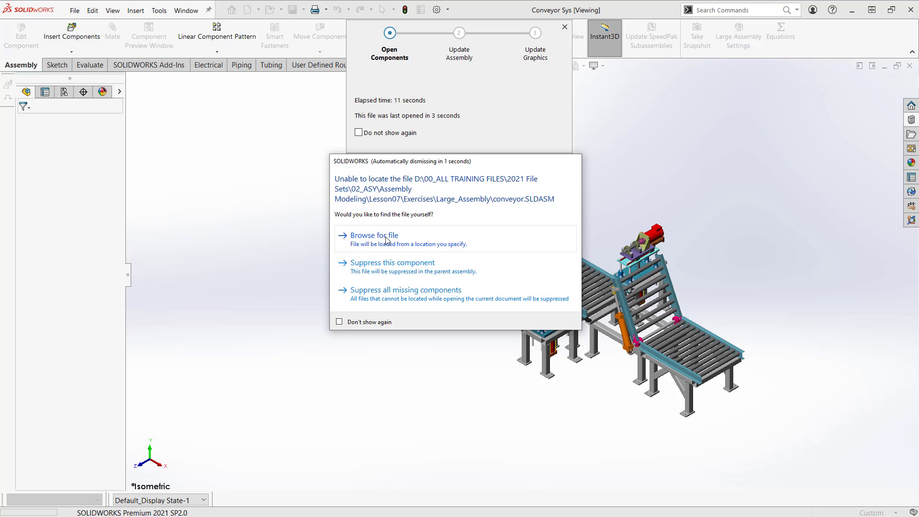
# Step: Suppress the missing conveyor.SLDASM component while loading Conveyor Sys, dismiss the open summary and close the assembly
pyautogui.click(408, 264)
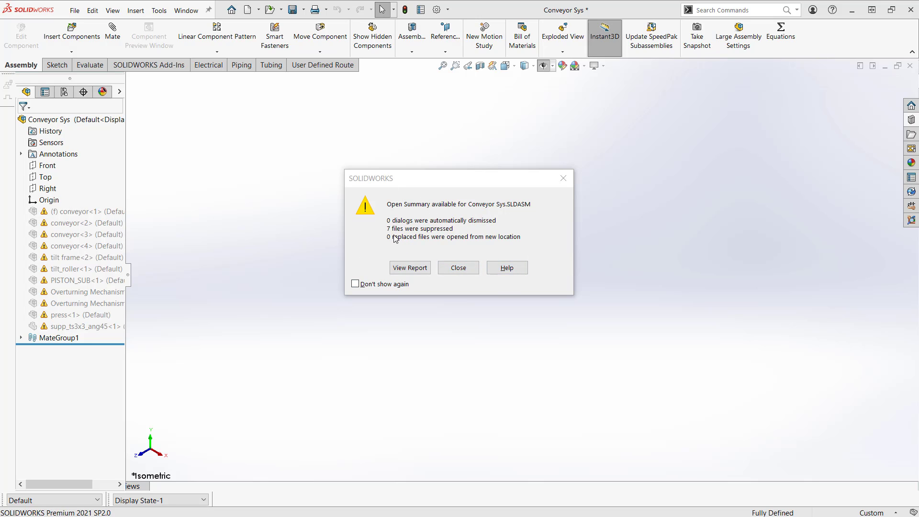
pyautogui.click(458, 268)
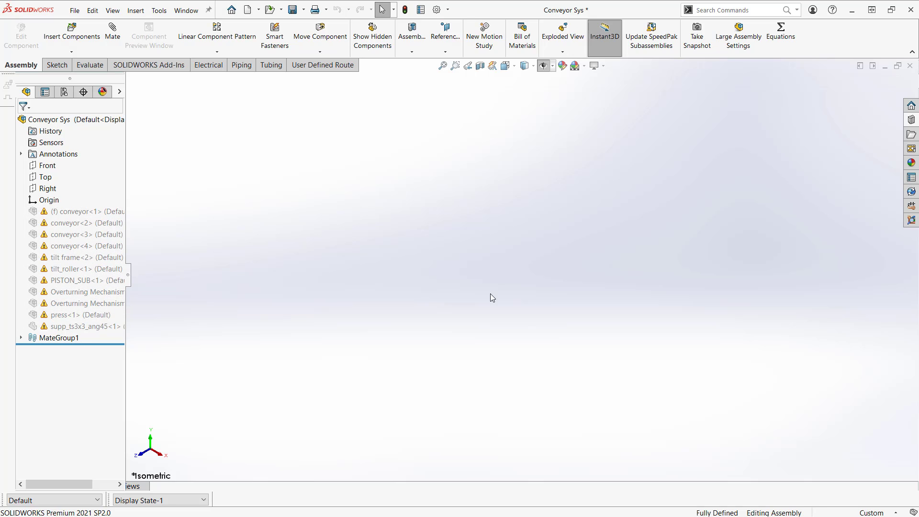
pyautogui.click(487, 249)
pyautogui.click(909, 67)
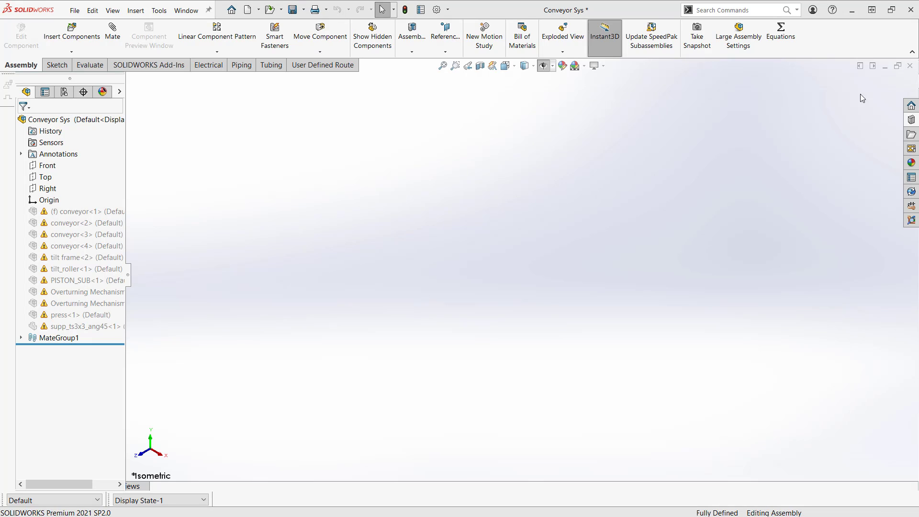
pyautogui.click(442, 276)
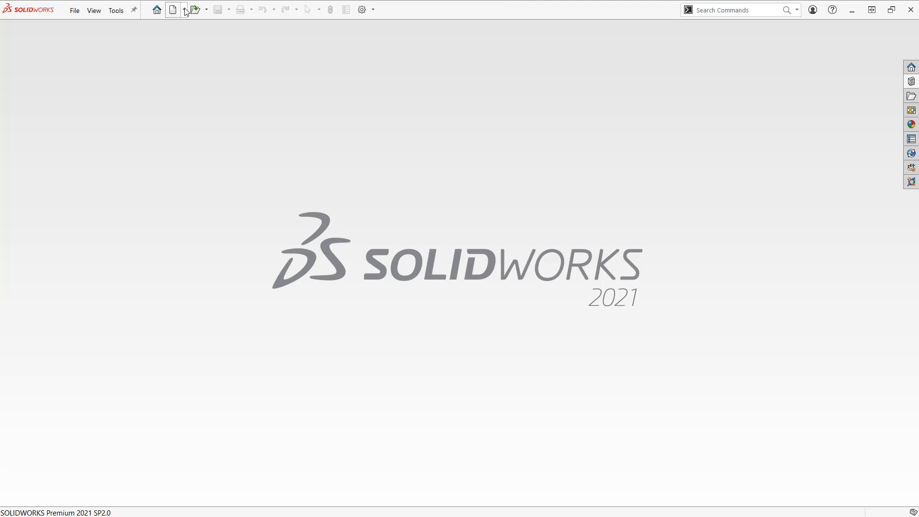
# Step: Open the Large assembly from the Complete folder inside Conveyor Sys
pyautogui.click(201, 12)
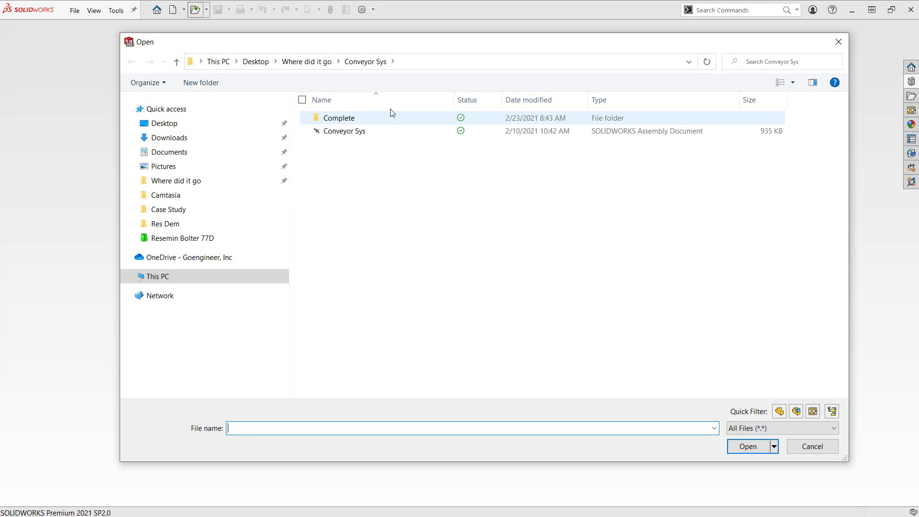
pyautogui.doubleClick(339, 120)
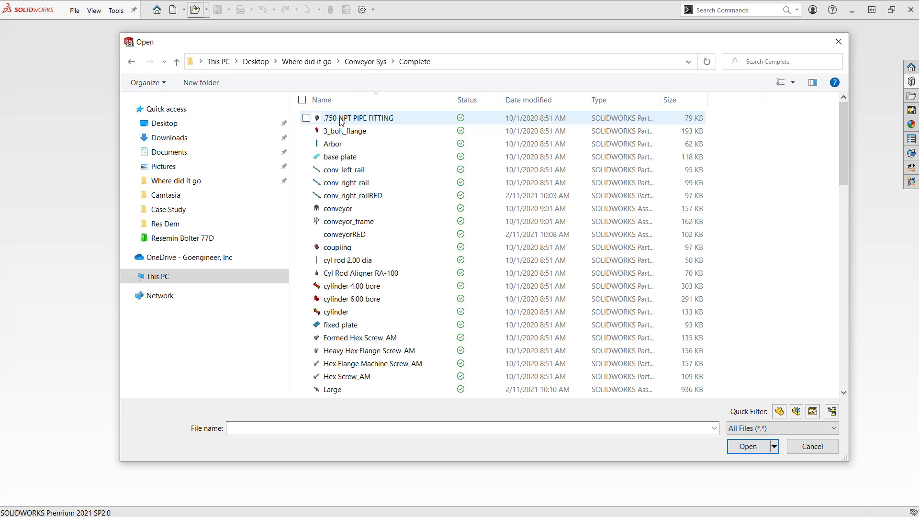
pyautogui.click(332, 389)
pyautogui.click(747, 447)
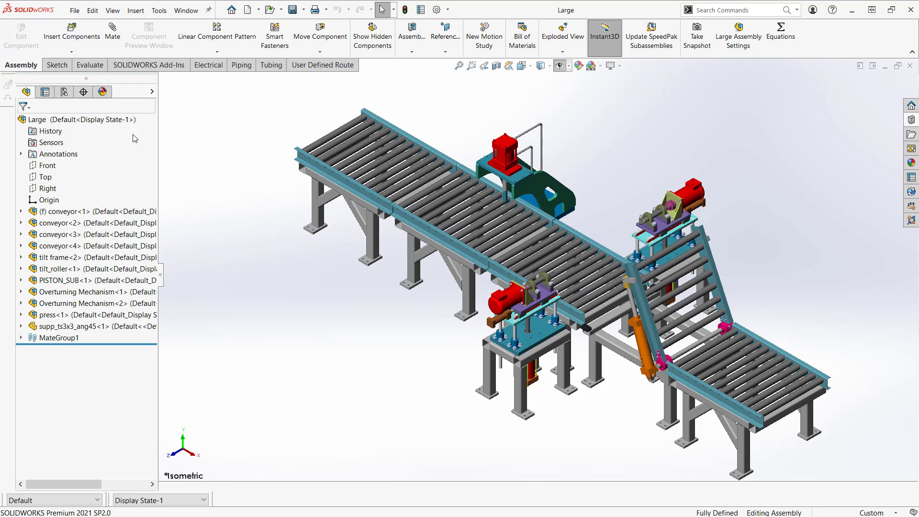
# Step: Start Pack and Go for the Large assembly and toggle whether Large.SLDASM is included
pyautogui.click(75, 10)
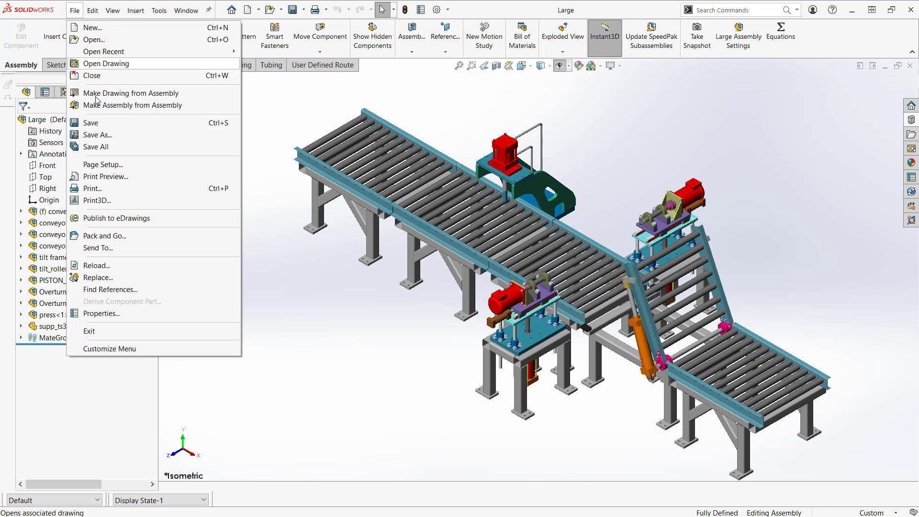
pyautogui.click(139, 240)
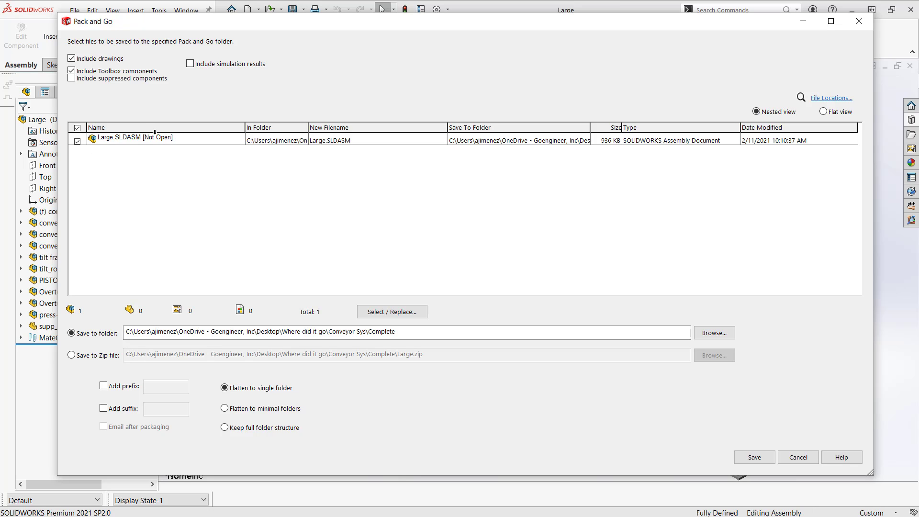
pyautogui.click(78, 141)
pyautogui.click(77, 142)
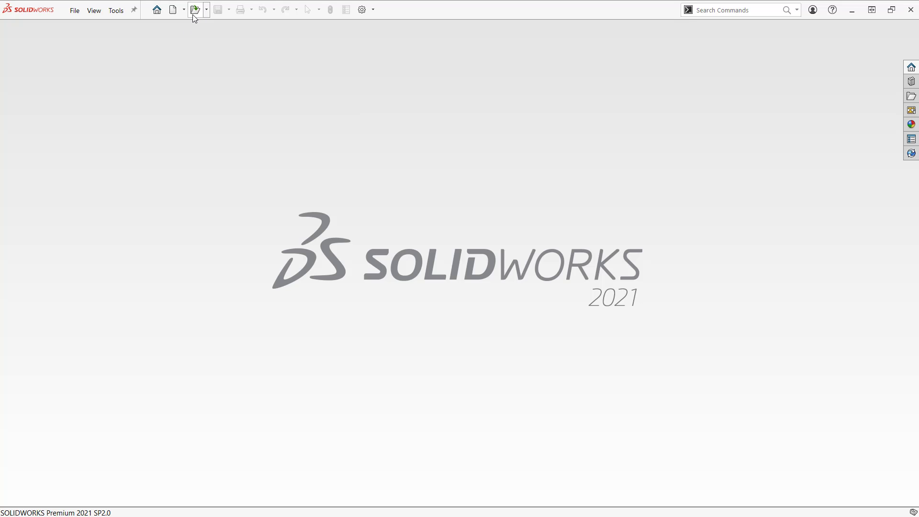
# Step: Open the Large assembly in Resolved mode from Where did it go > Conveyor Sys > Complete
pyautogui.click(194, 13)
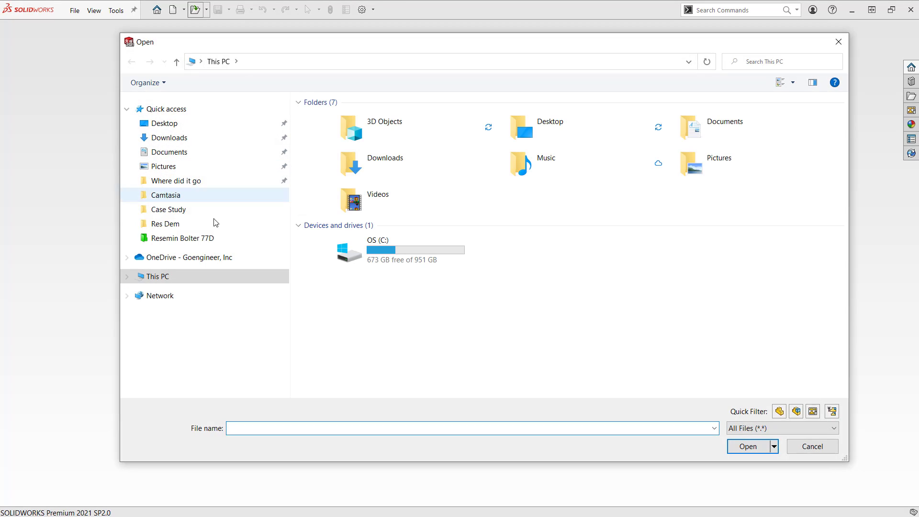
pyautogui.click(177, 181)
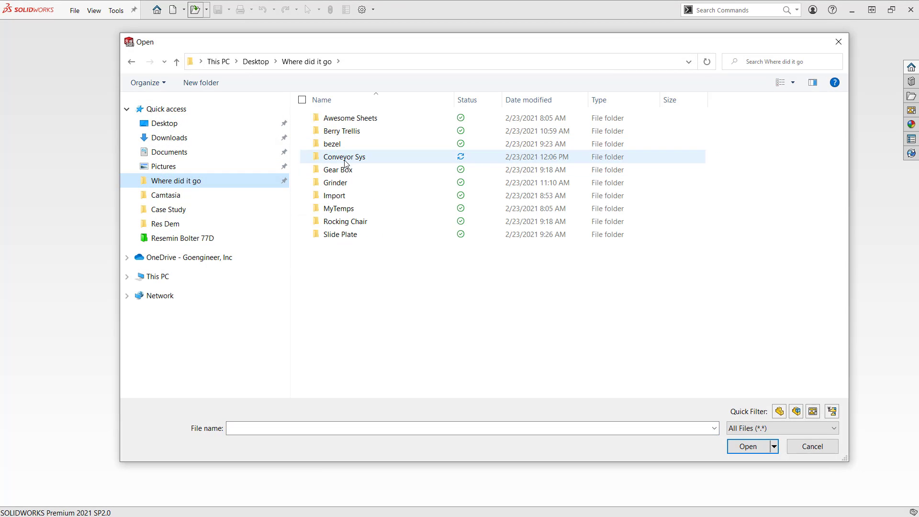
pyautogui.doubleClick(347, 160)
pyautogui.click(349, 121)
pyautogui.doubleClick(348, 120)
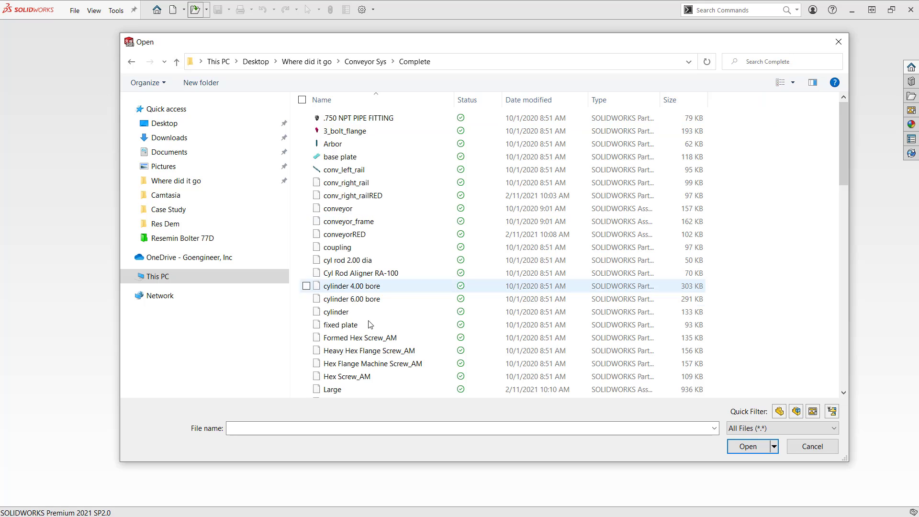
pyautogui.click(335, 390)
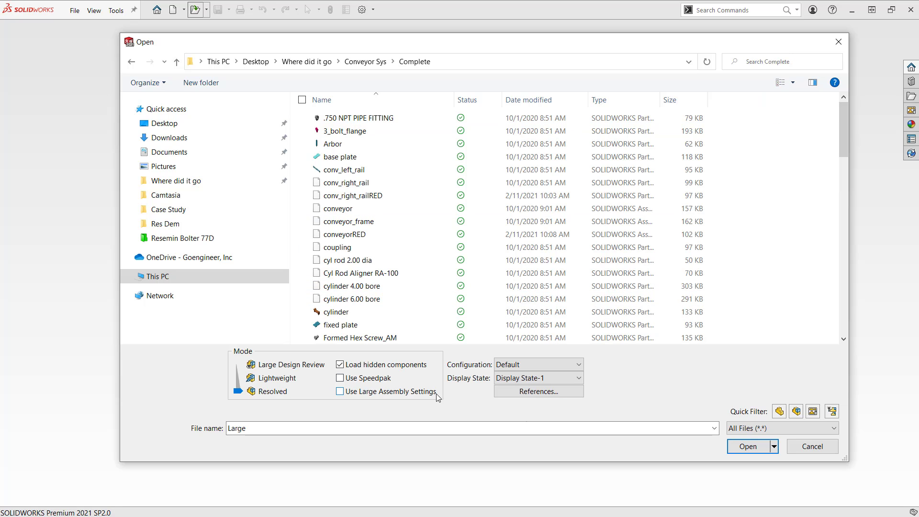
pyautogui.click(754, 447)
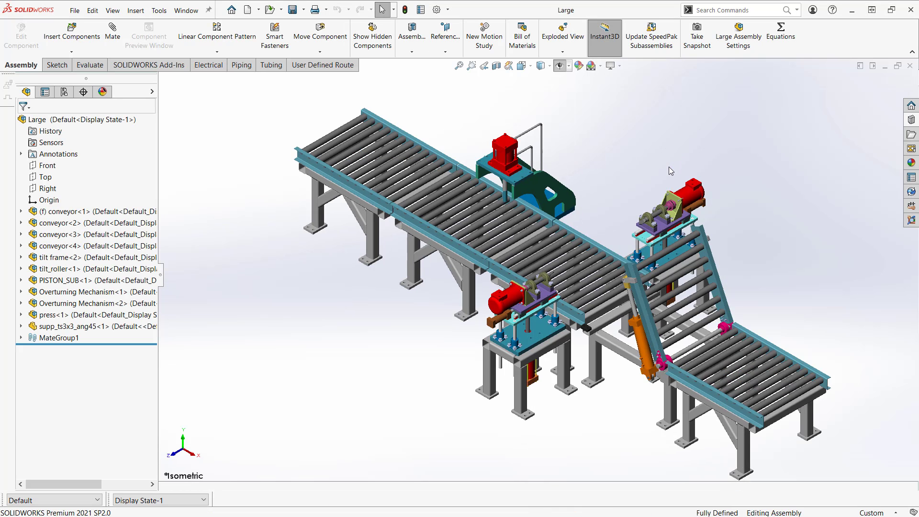
# Step: Start Pack and Go for the Large assembly and review the list of files to include
pyautogui.click(75, 10)
pyautogui.click(105, 235)
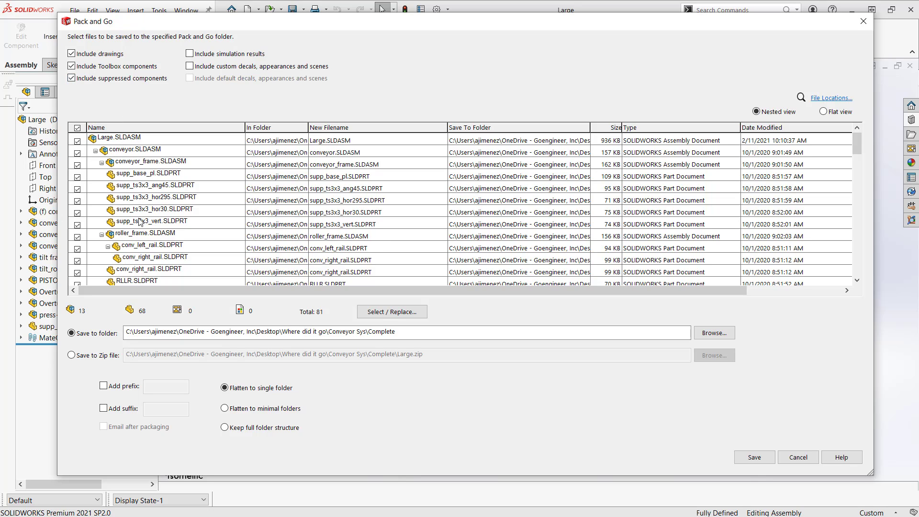
pyautogui.scroll(-5, 132, 198)
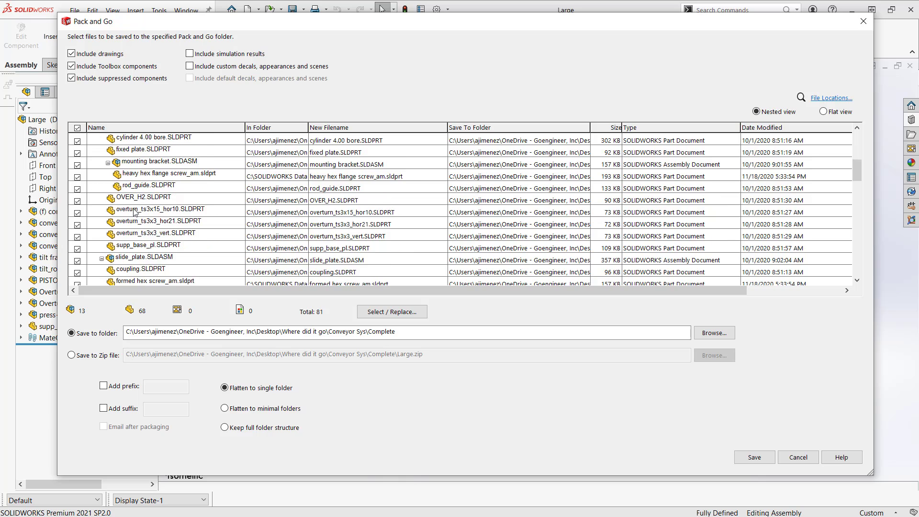
pyautogui.scroll(3, 135, 216)
pyautogui.scroll(2, 135, 216)
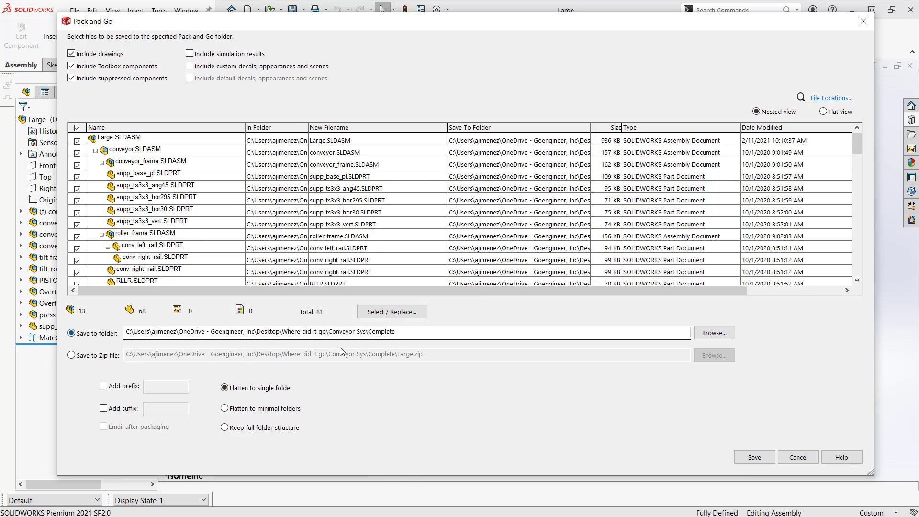
# Step: Package the assembly files into a Zip file named Conveyor Sys in the Conveyor Sys folder
pyautogui.click(82, 360)
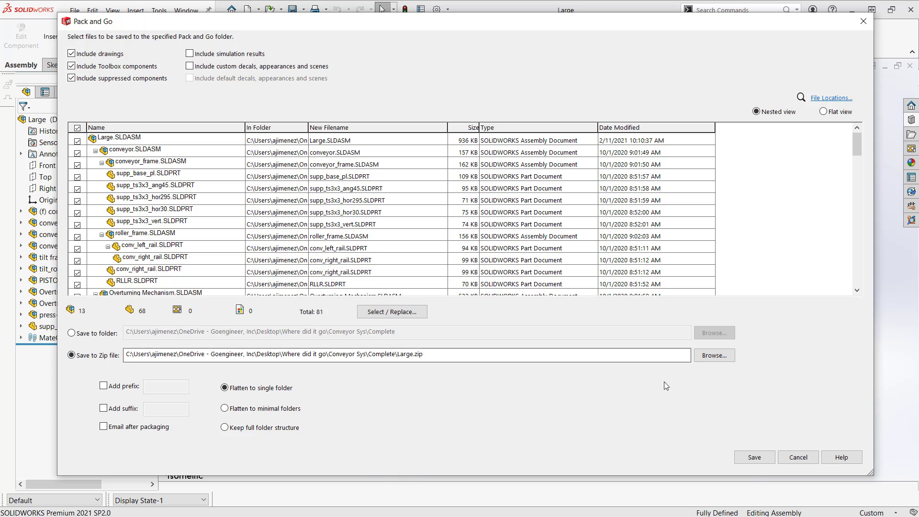
pyautogui.click(714, 360)
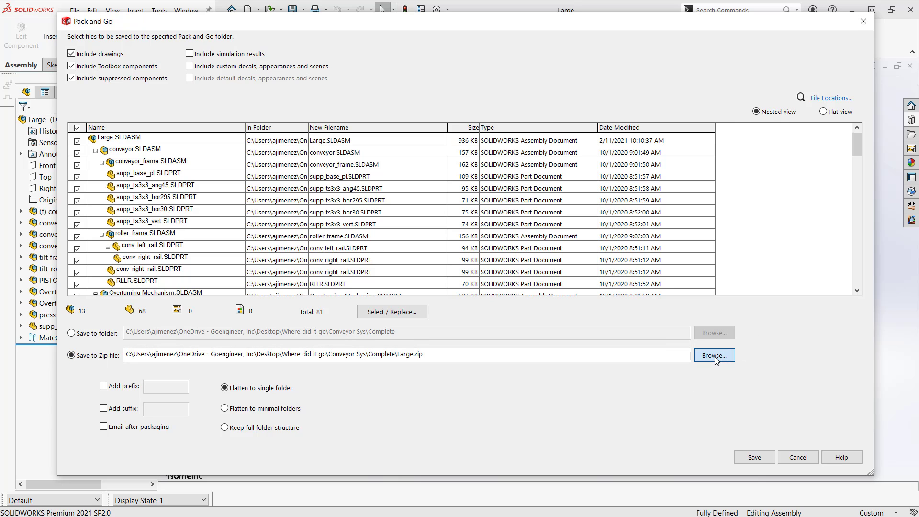
pyautogui.click(483, 115)
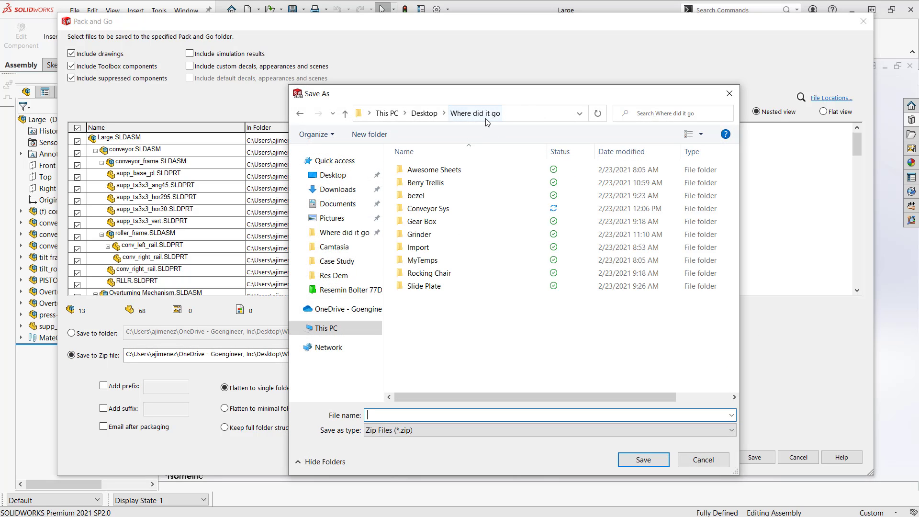
pyautogui.doubleClick(420, 209)
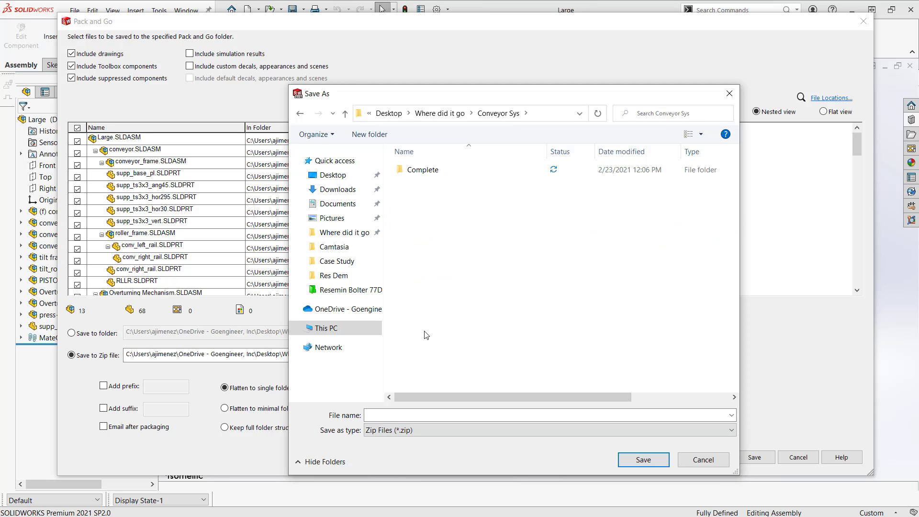
pyautogui.click(411, 417)
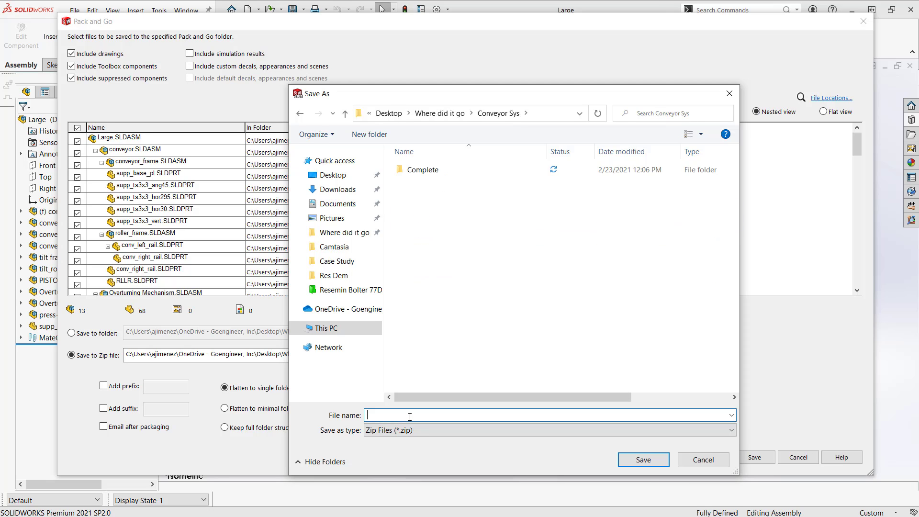
pyautogui.write('Conve')
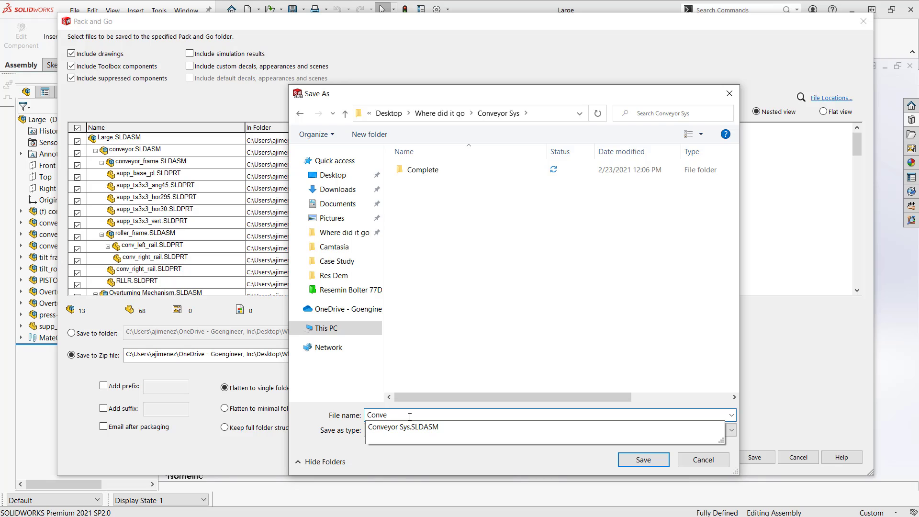
pyautogui.write('yor SYs')
pyautogui.write('_')
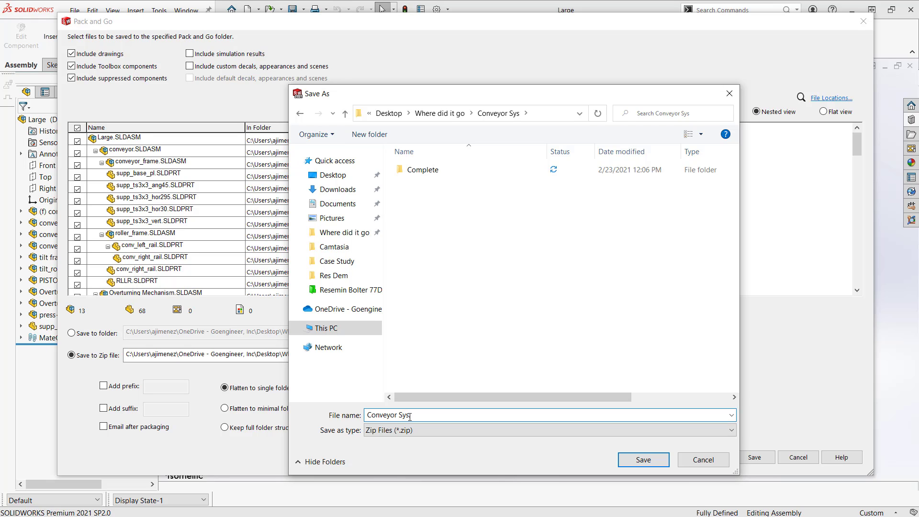
pyautogui.click(653, 461)
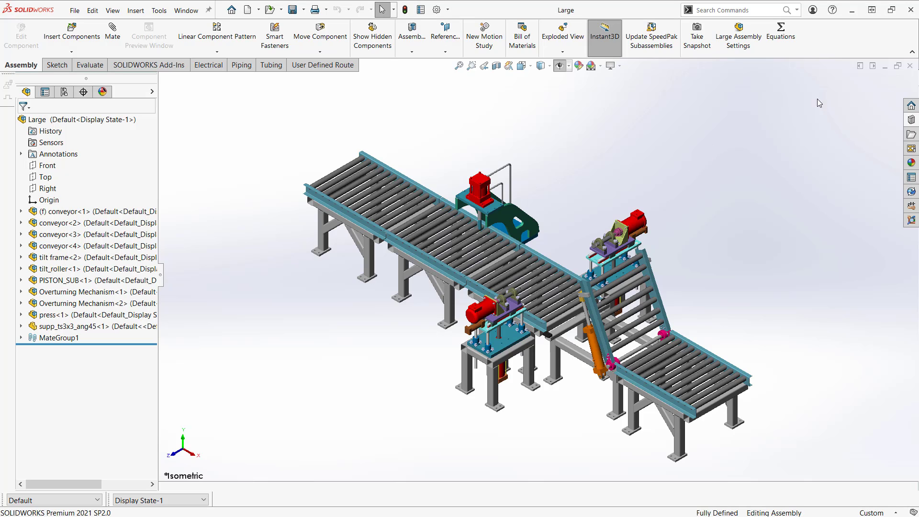
# Step: Close the Large assembly and check the contents of the Conveyor Sys folder and its Complete subfolder without opening a file
pyautogui.click(911, 66)
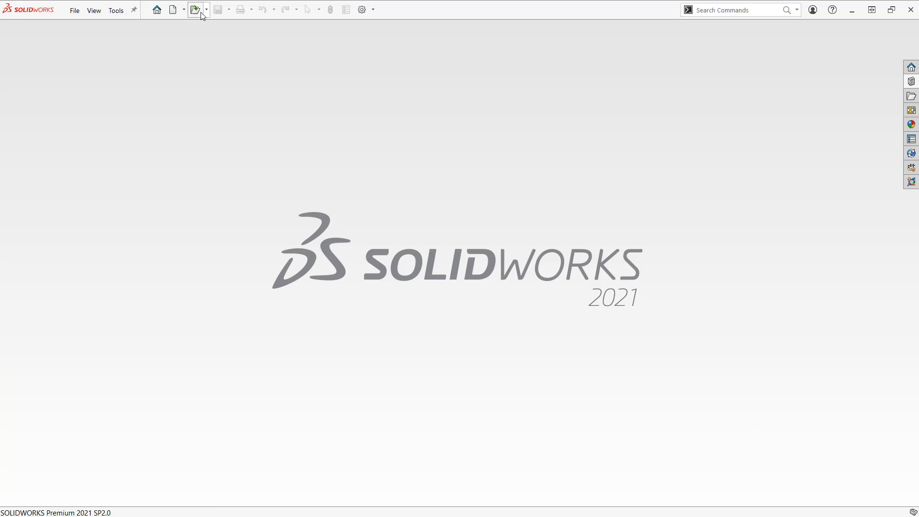
pyautogui.click(202, 14)
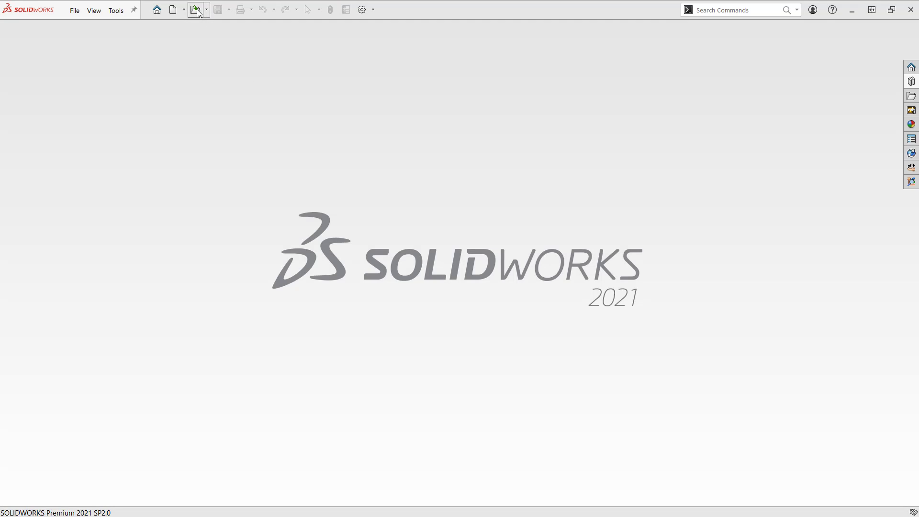
pyautogui.click(366, 61)
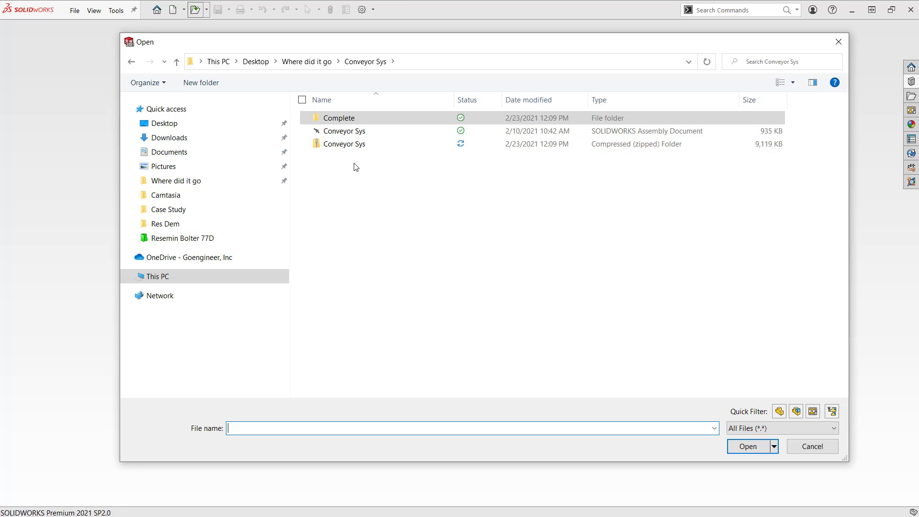
pyautogui.doubleClick(350, 124)
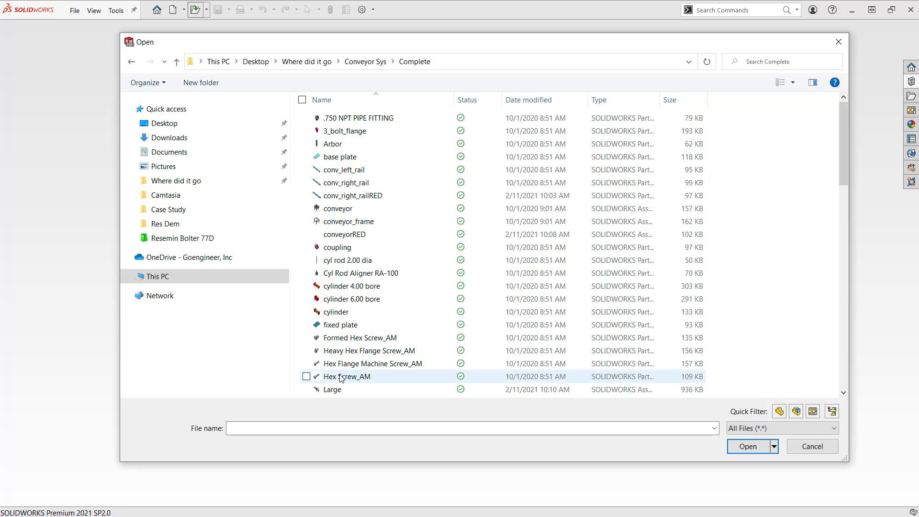
pyautogui.scroll(-1, 342, 377)
pyautogui.scroll(-6, 340, 377)
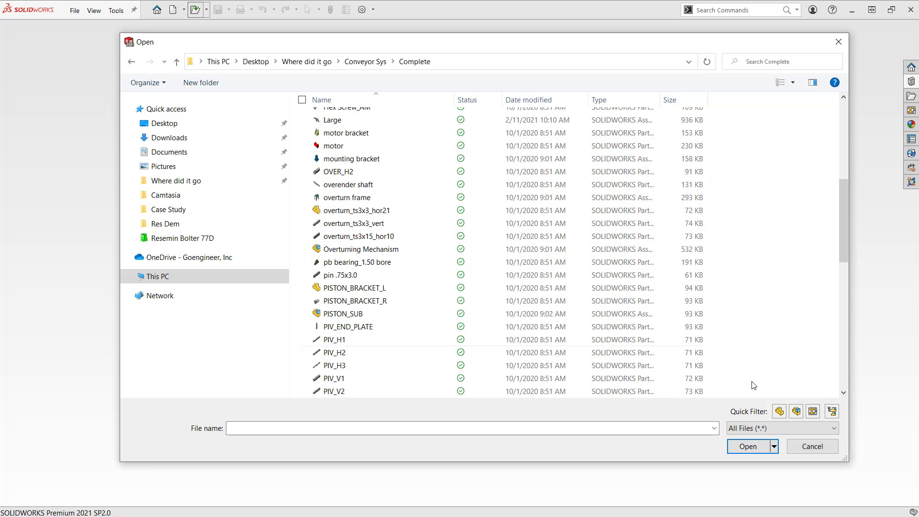
pyautogui.click(813, 447)
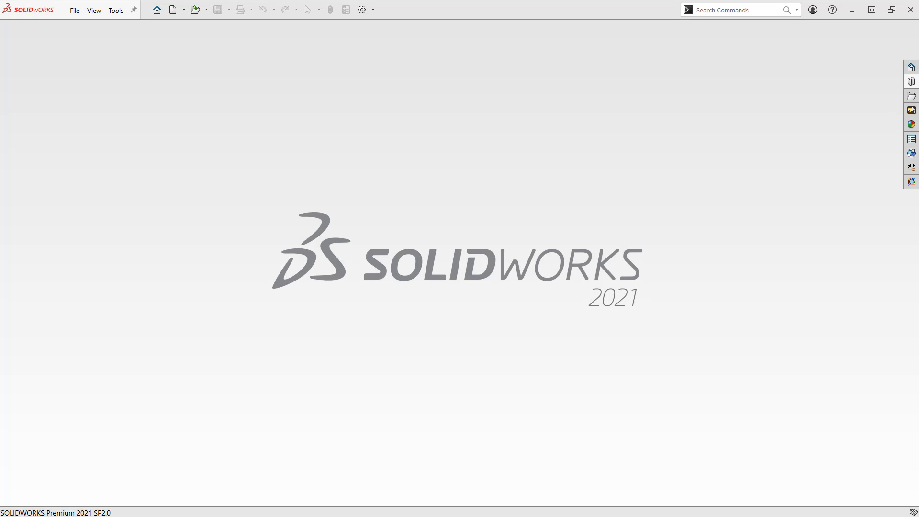
# Step: Open the Gripe Grinder_& assembly in Resolved mode from Where did it go > Grinder and dismiss the open summary
pyautogui.click(194, 10)
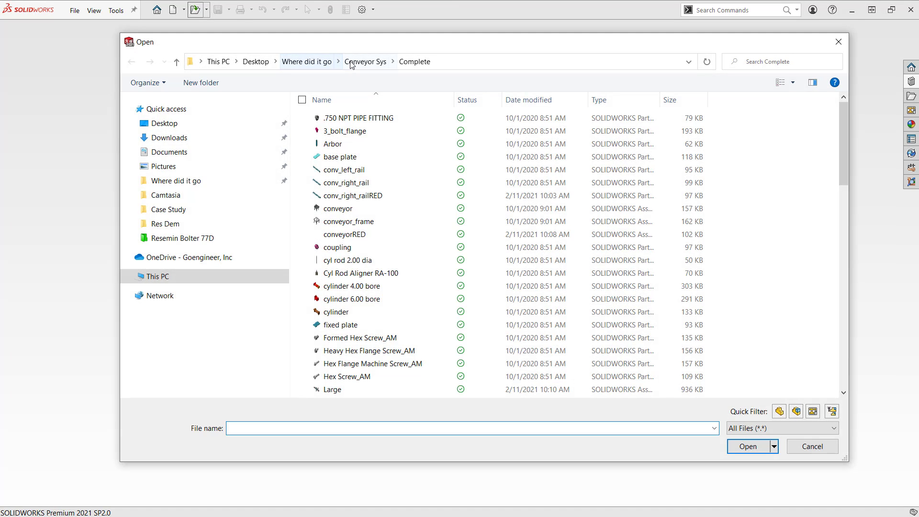
pyautogui.click(309, 61)
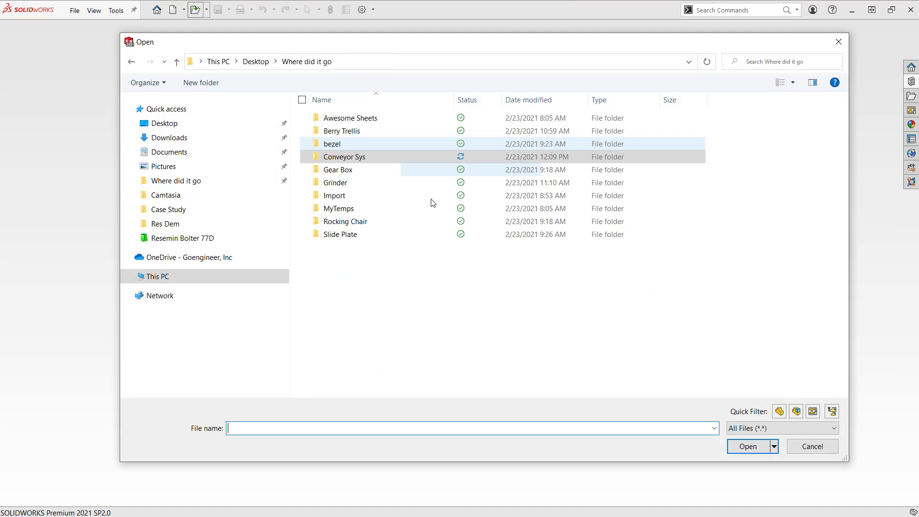
pyautogui.doubleClick(335, 182)
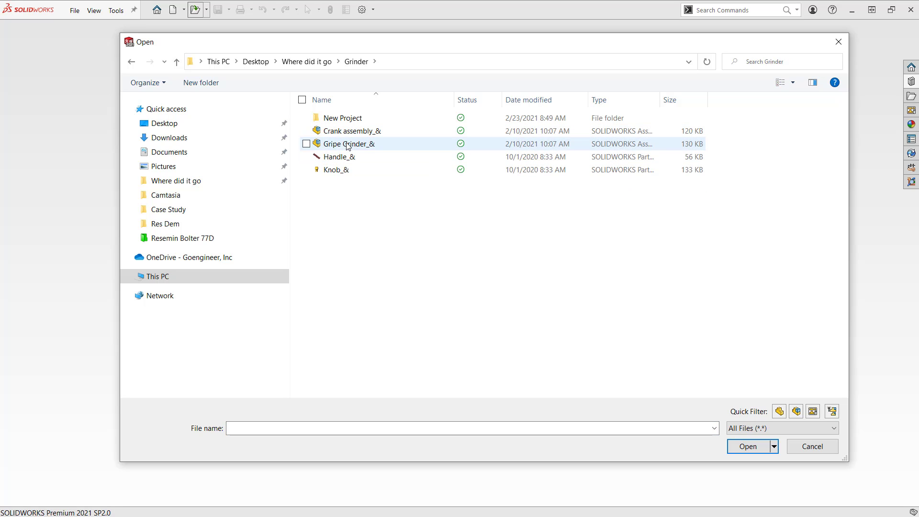
pyautogui.click(342, 144)
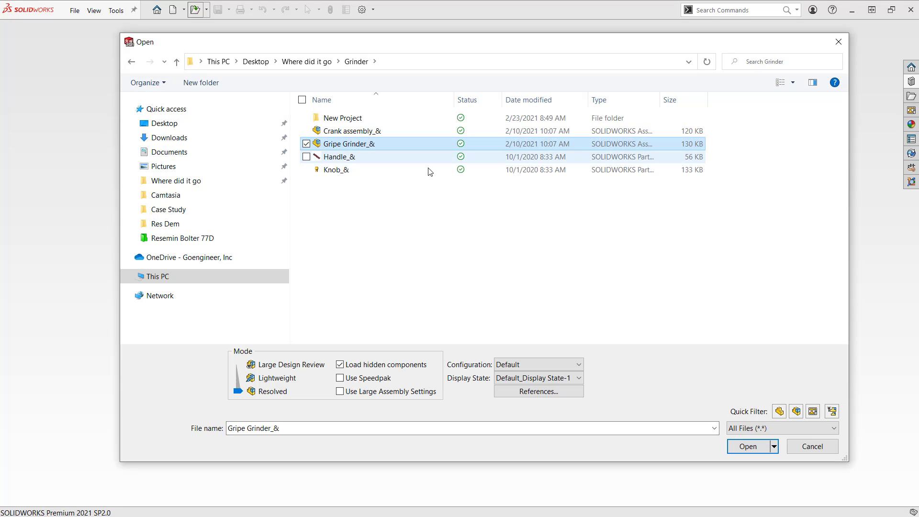
pyautogui.click(748, 446)
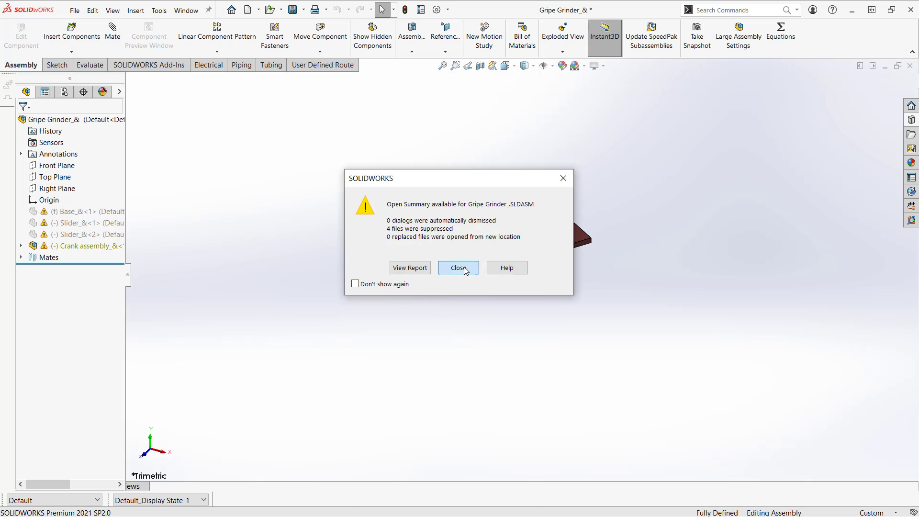
pyautogui.click(464, 267)
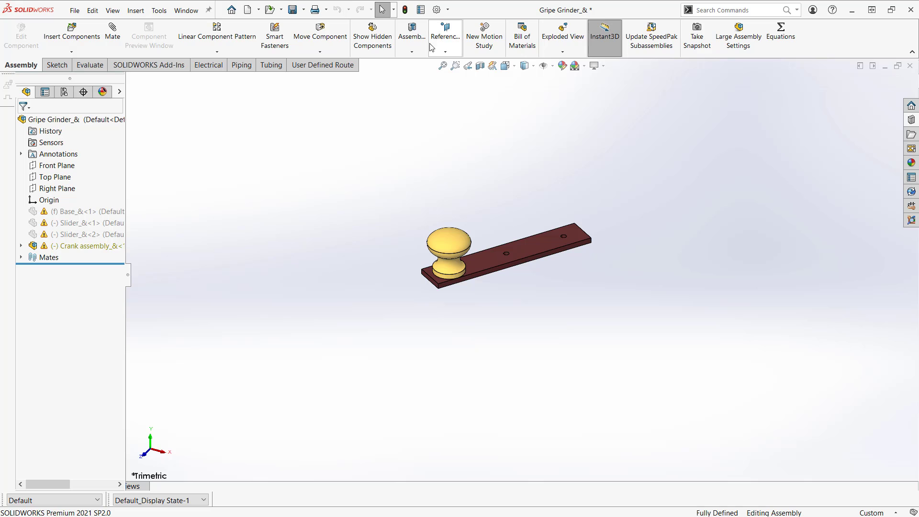
# Step: Check the Messages/Errors/Warnings system option for how long reference dialogs stay up when assemblies are opened
pyautogui.click(438, 9)
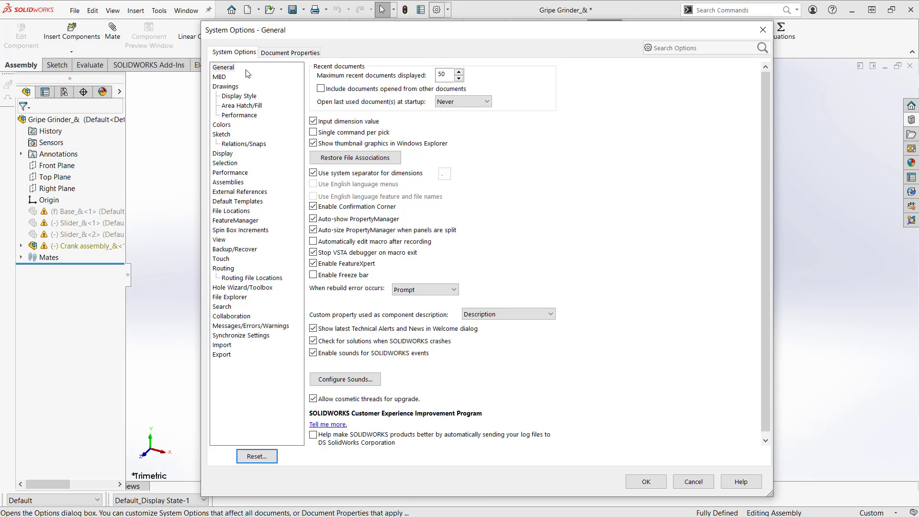
pyautogui.click(248, 329)
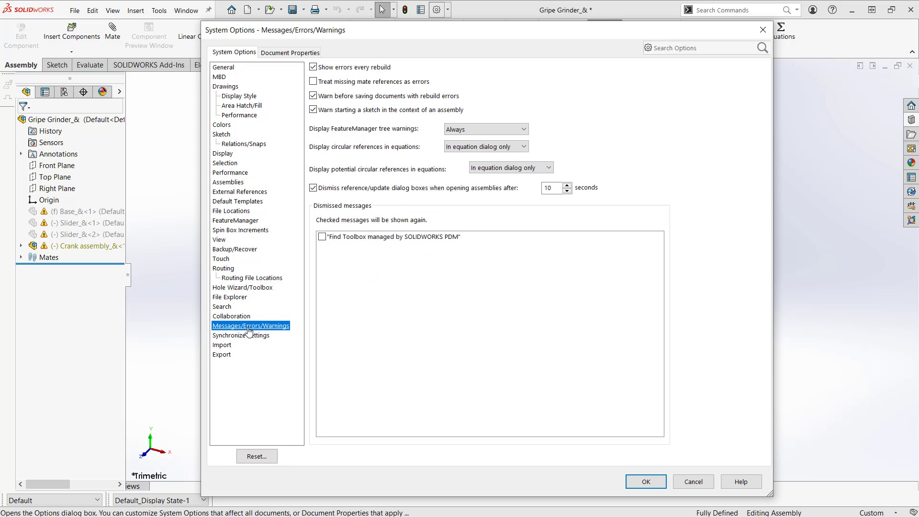
pyautogui.click(553, 190)
pyautogui.click(555, 189)
pyautogui.click(553, 188)
pyautogui.click(645, 480)
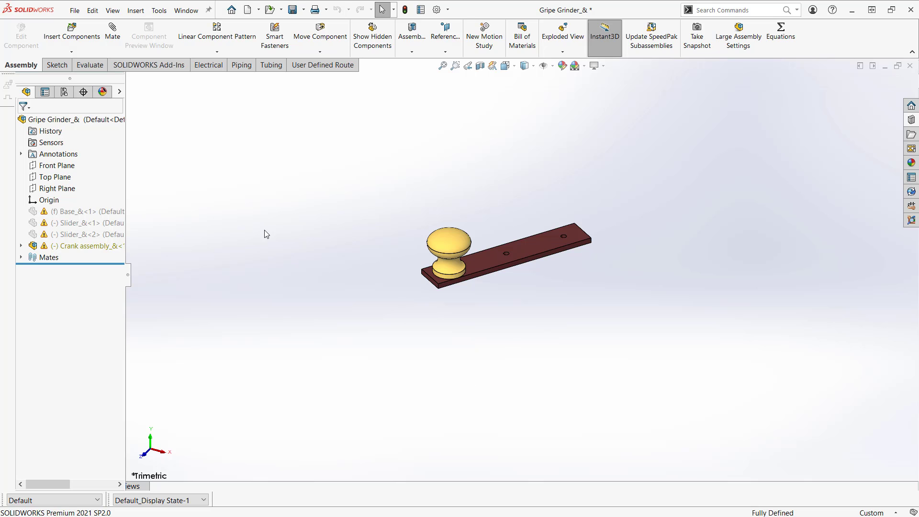
# Step: Expand the Crank assembly in the tree, check the warning on the Base_& component and unsuppress it
pyautogui.click(21, 246)
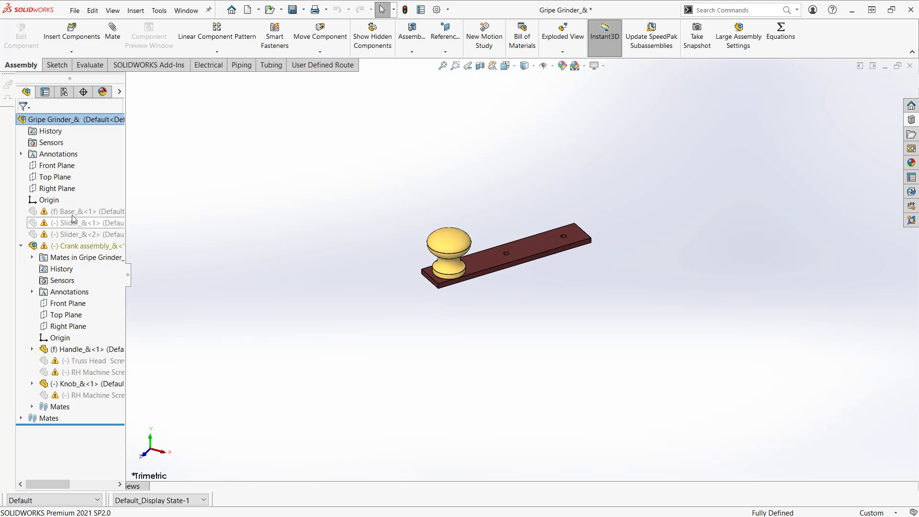
pyautogui.moveTo(72, 216)
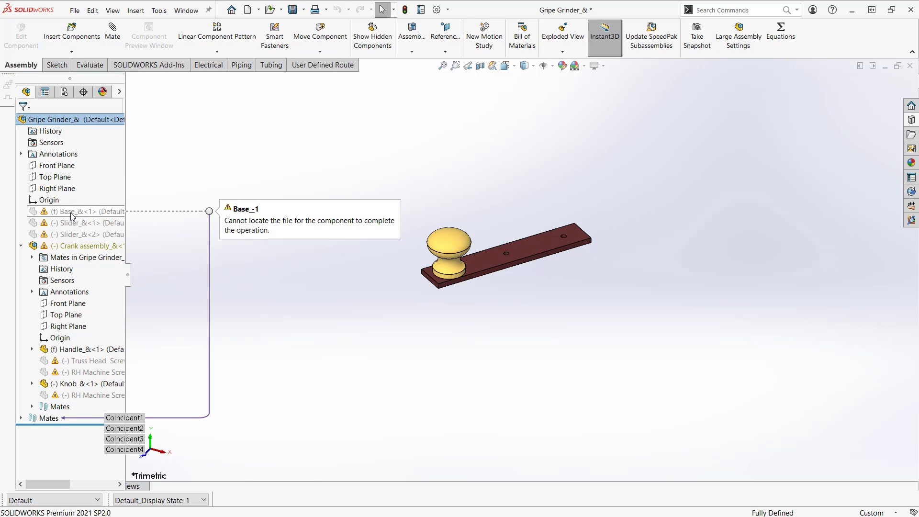
pyautogui.click(72, 216)
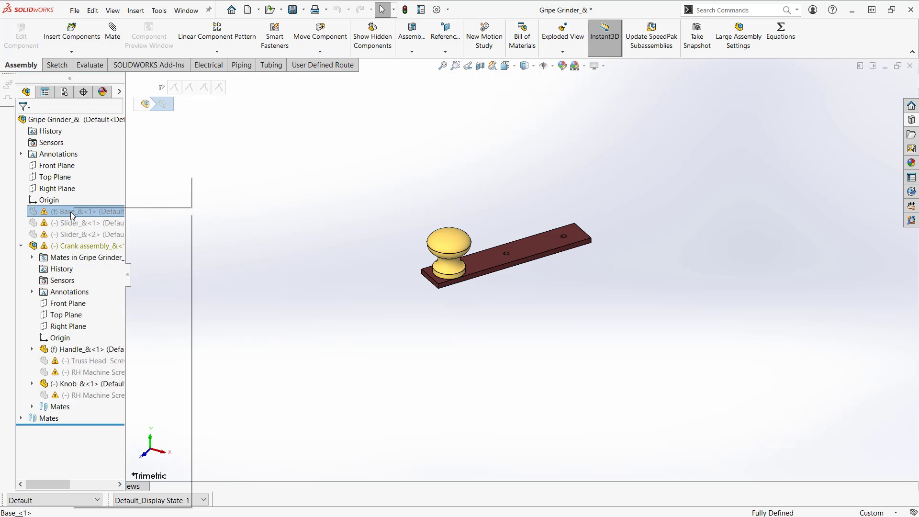
pyautogui.rightClick(73, 216)
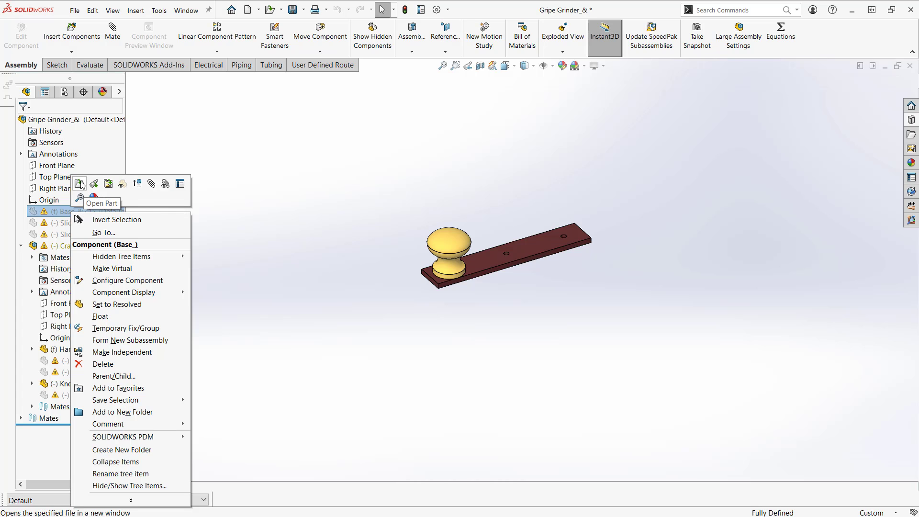
pyautogui.click(135, 185)
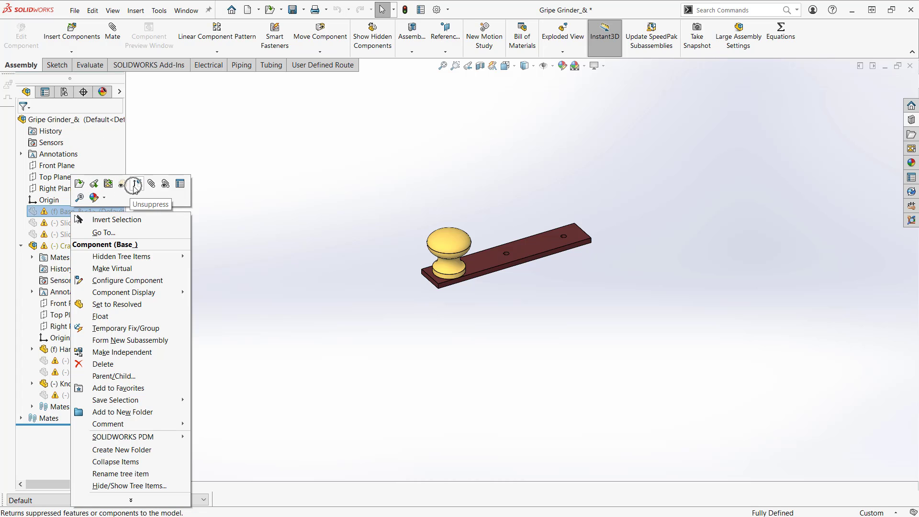
pyautogui.click(139, 306)
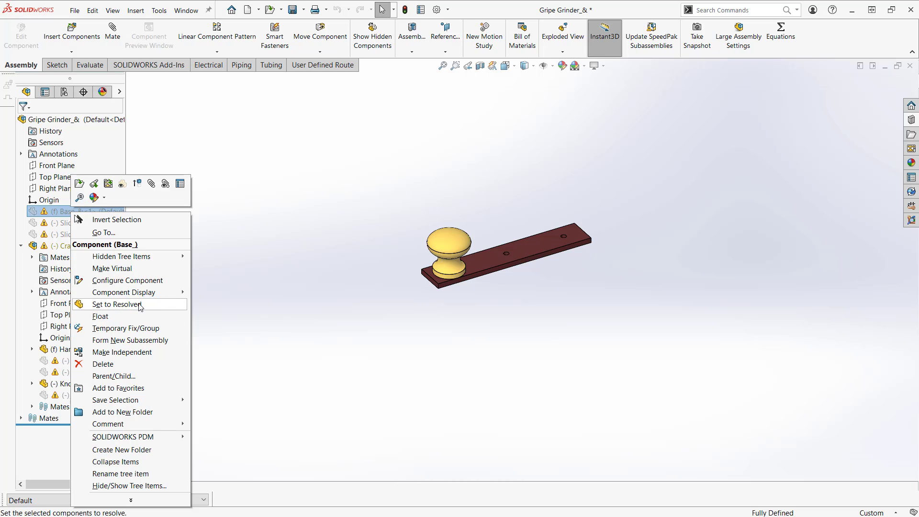
pyautogui.click(137, 189)
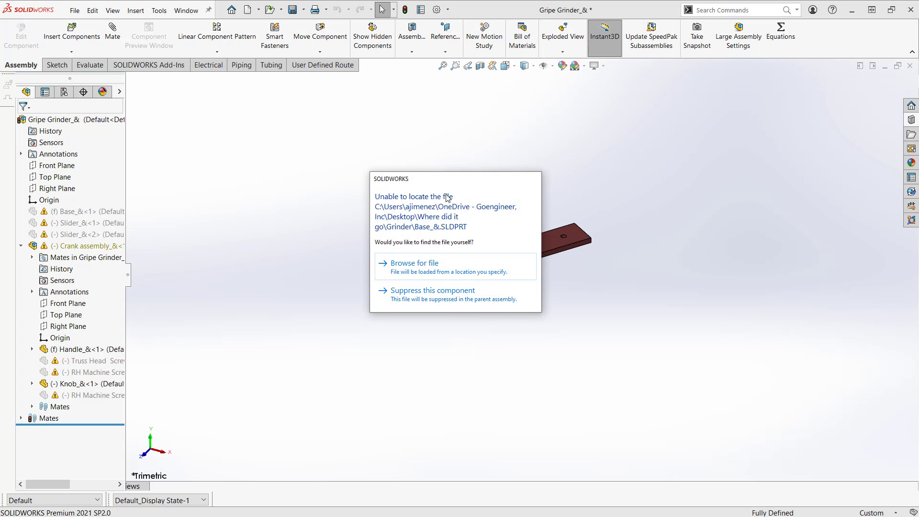
# Step: Browse for the missing Base_& part in Grinder > New Project and load it into the assembly
pyautogui.click(422, 271)
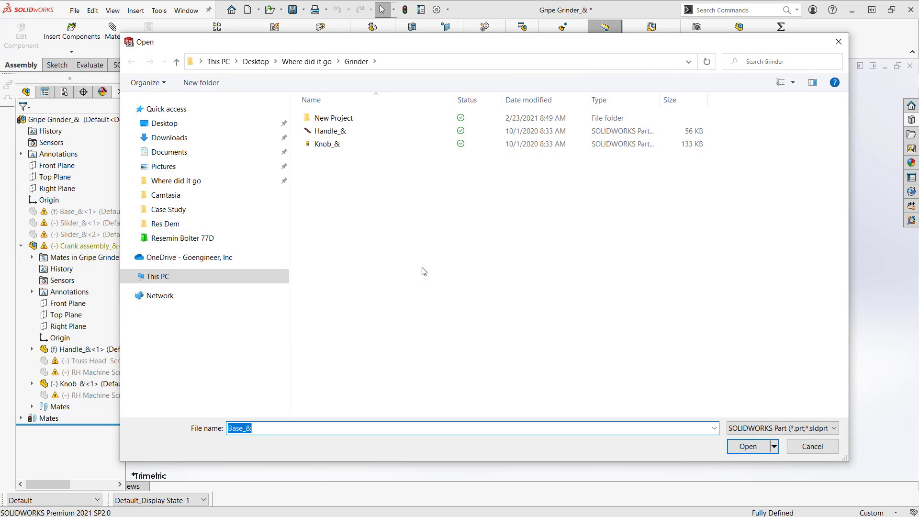
pyautogui.moveTo(435, 50); pyautogui.dragTo(472, 57)
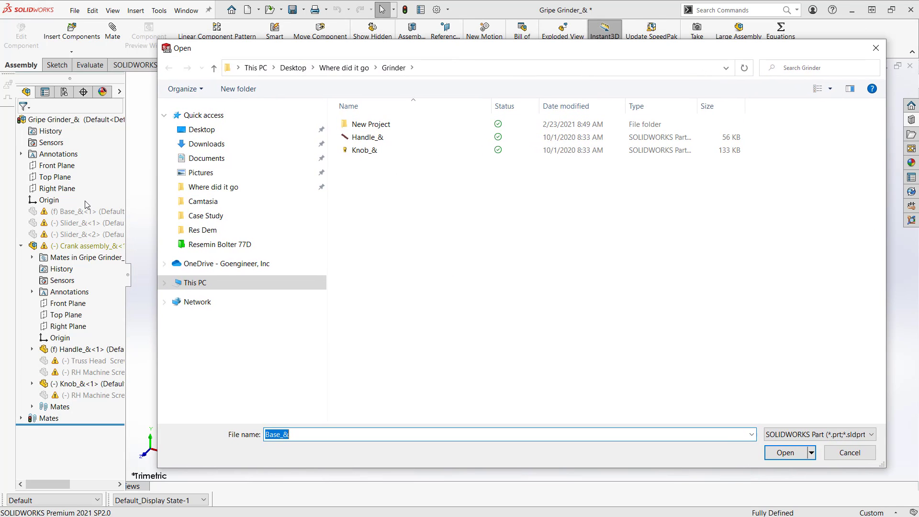
pyautogui.click(373, 127)
pyautogui.doubleClick(373, 126)
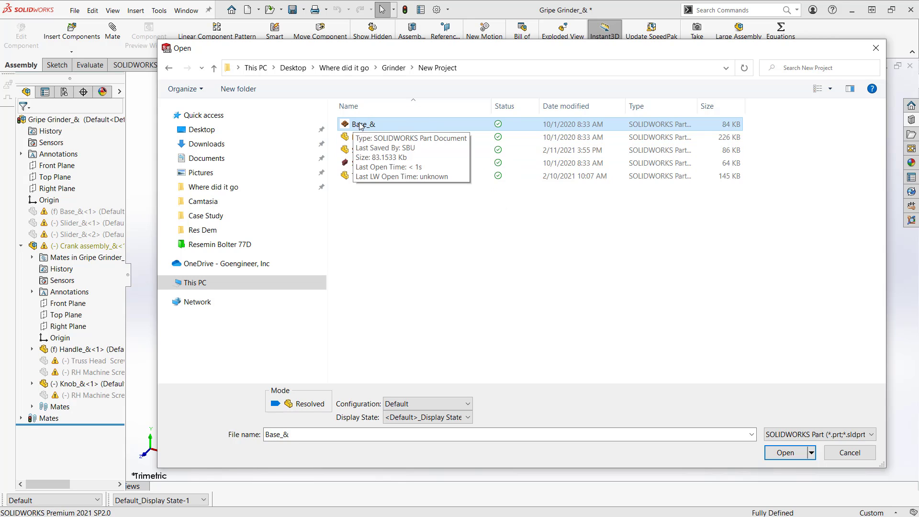
pyautogui.moveTo(454, 55); pyautogui.dragTo(424, 58)
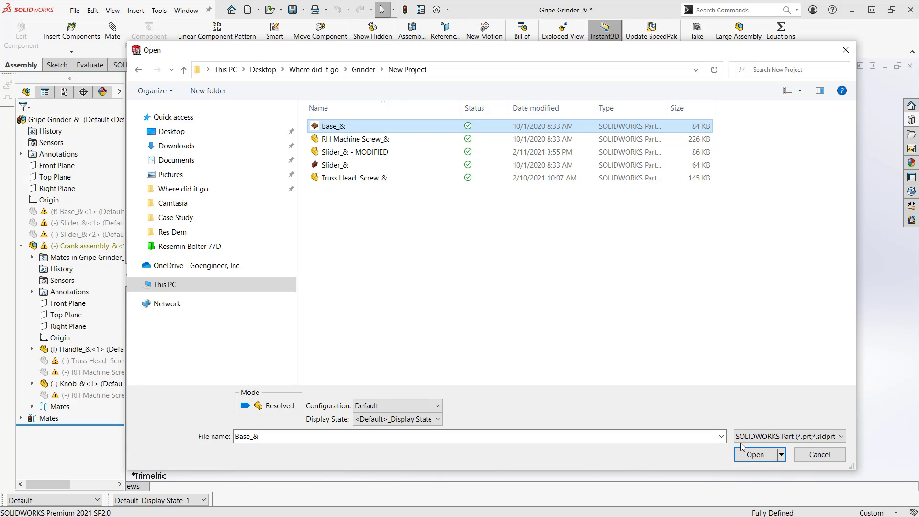
pyautogui.click(754, 455)
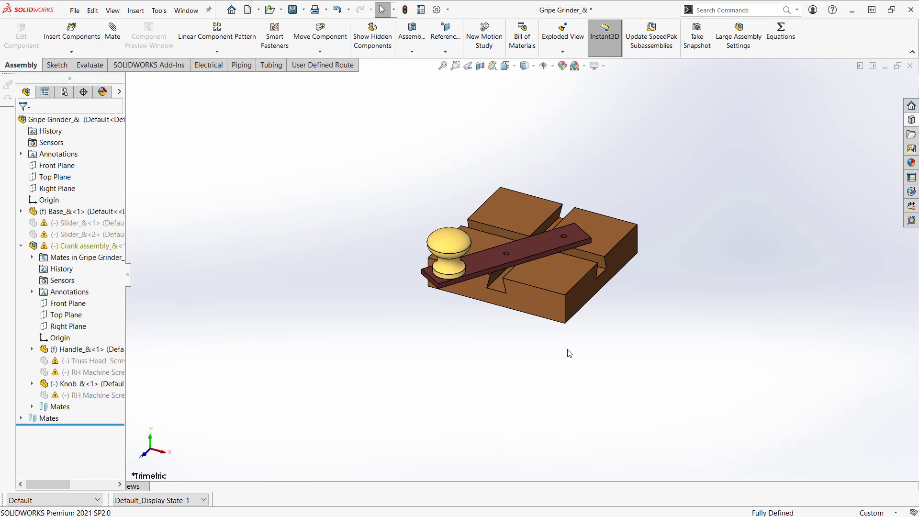
# Step: Unsuppress both Slider_& components together with the Truss Head and RH Machine screws of the Crank assembly
pyautogui.scroll(-2, 568, 259)
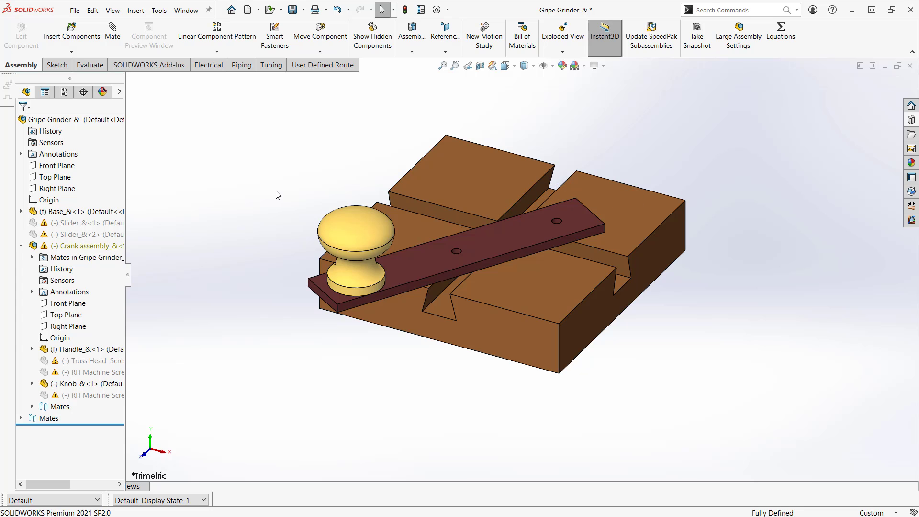
pyautogui.moveTo(109, 222)
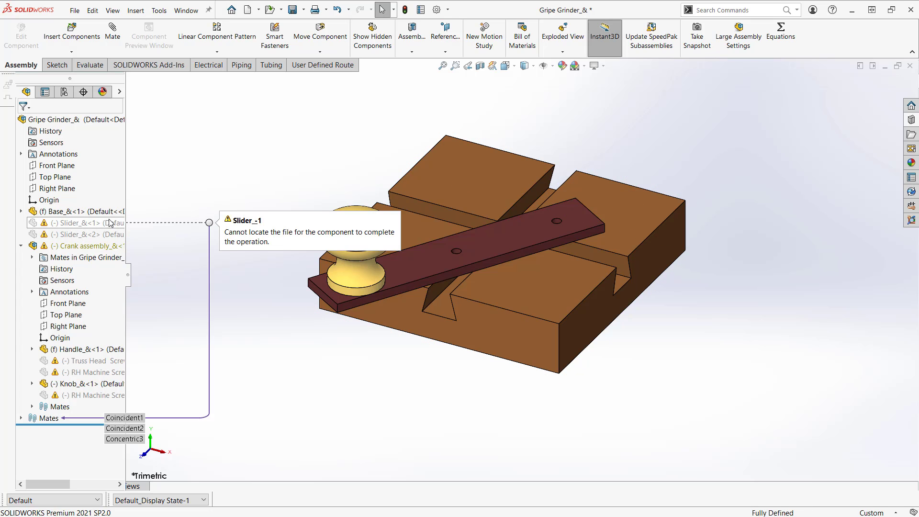
pyautogui.click(82, 224)
pyautogui.keyDown('ctrl'); pyautogui.click(83, 237); pyautogui.keyUp('ctrl')
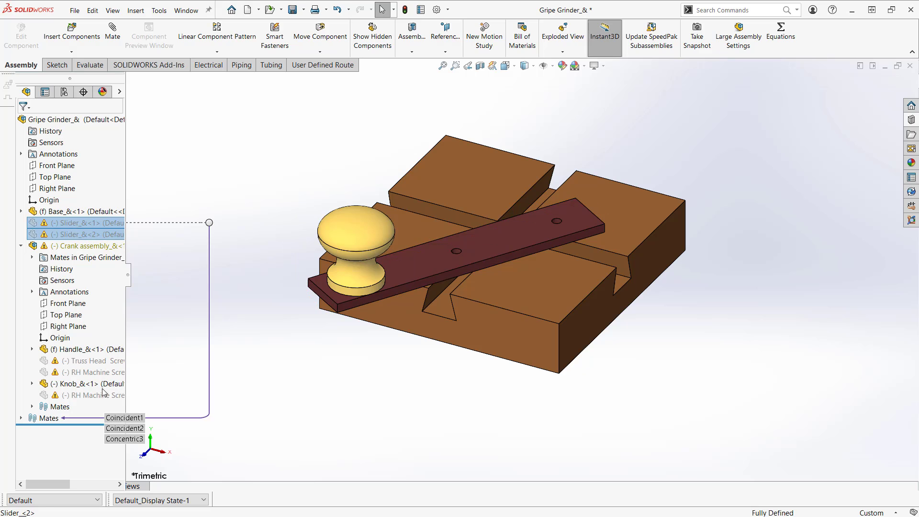
pyautogui.keyDown('ctrl'); pyautogui.click(79, 349); pyautogui.keyUp('ctrl')
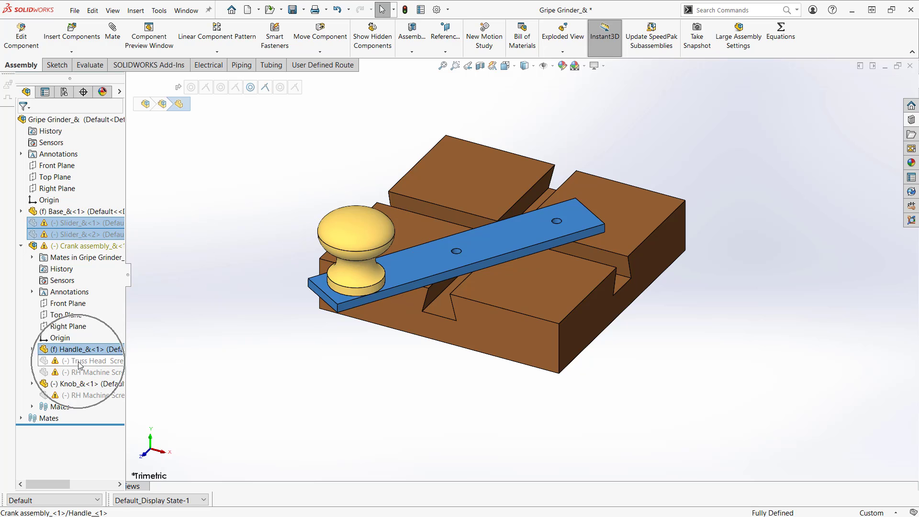
pyautogui.keyDown('ctrl'); pyautogui.click(79, 361); pyautogui.keyUp('ctrl')
pyautogui.keyDown('ctrl'); pyautogui.click(77, 350); pyautogui.keyUp('ctrl')
pyautogui.keyDown('ctrl'); pyautogui.click(79, 373); pyautogui.keyUp('ctrl')
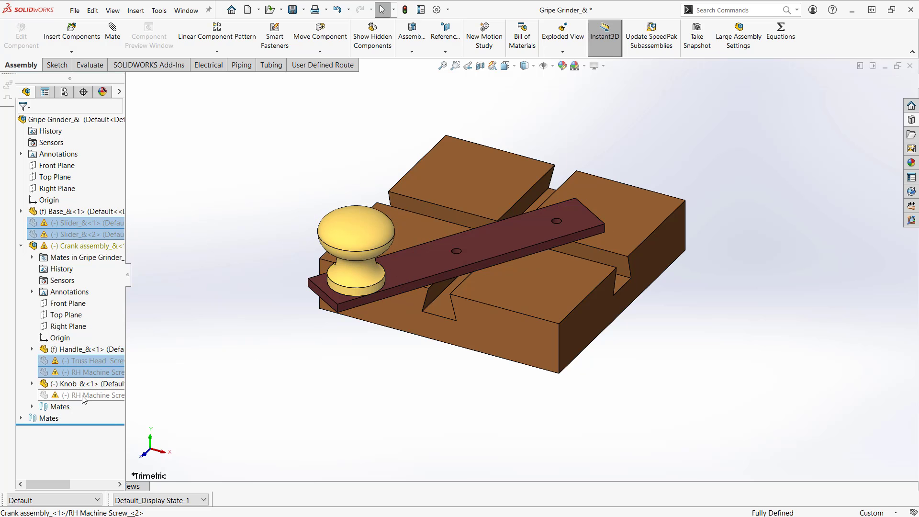
pyautogui.rightClick(78, 362)
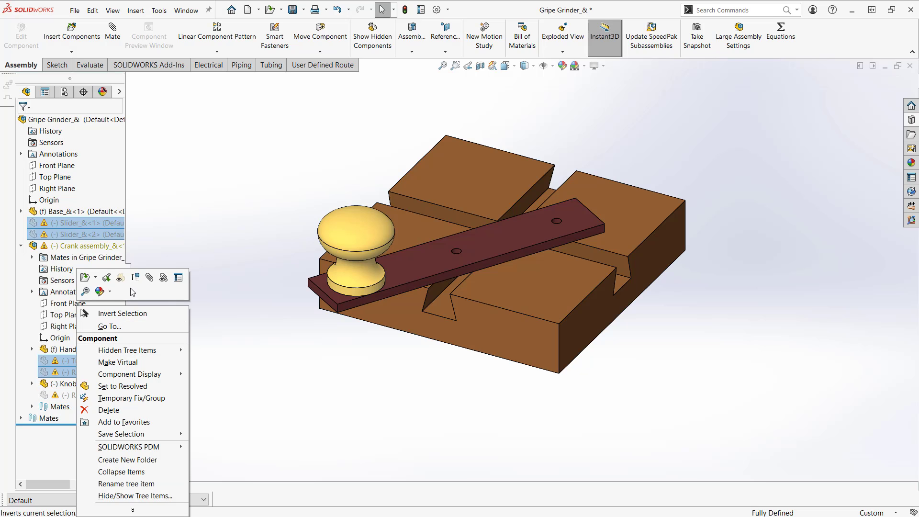
pyautogui.click(135, 279)
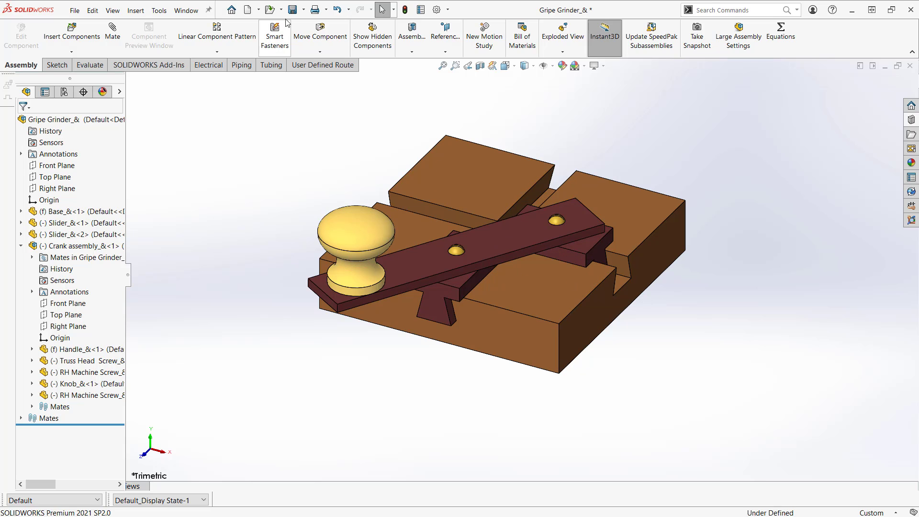
# Step: Replace all instances of Slider_& with Slider_& - MODIFIED from the New Project folder, matching the configuration by name and re-attaching the mates
pyautogui.click(22, 247)
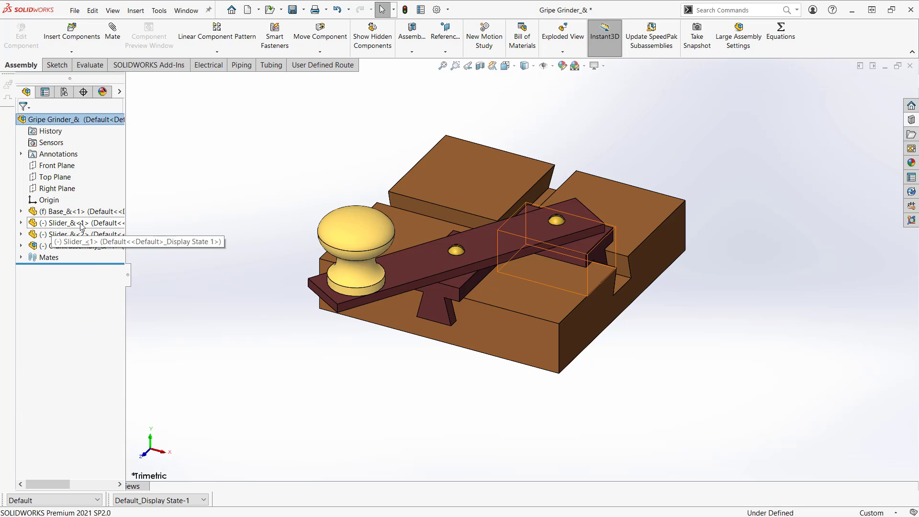
pyautogui.moveTo(82, 227)
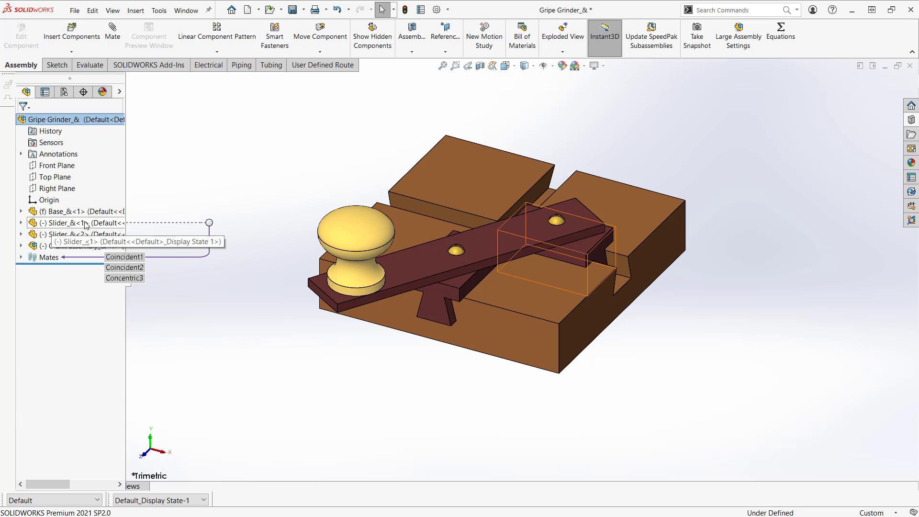
pyautogui.rightClick(85, 225)
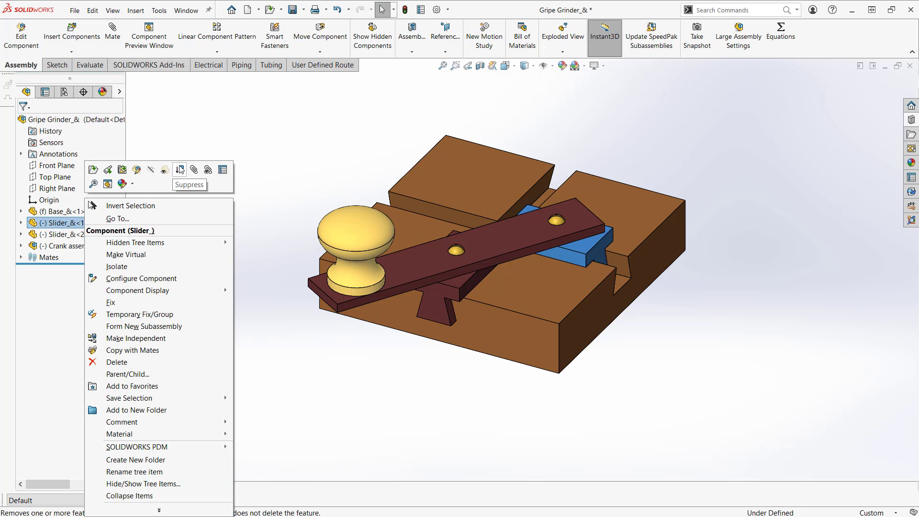
pyautogui.click(267, 192)
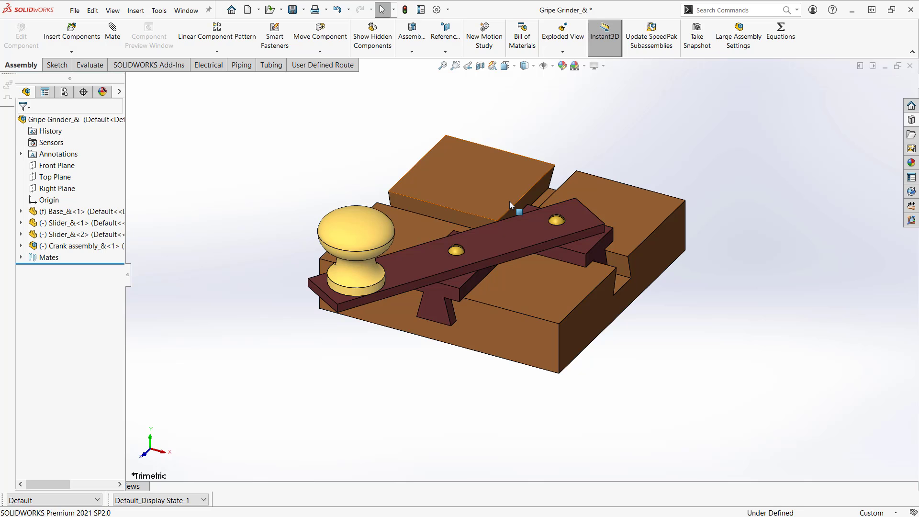
pyautogui.rightClick(77, 225)
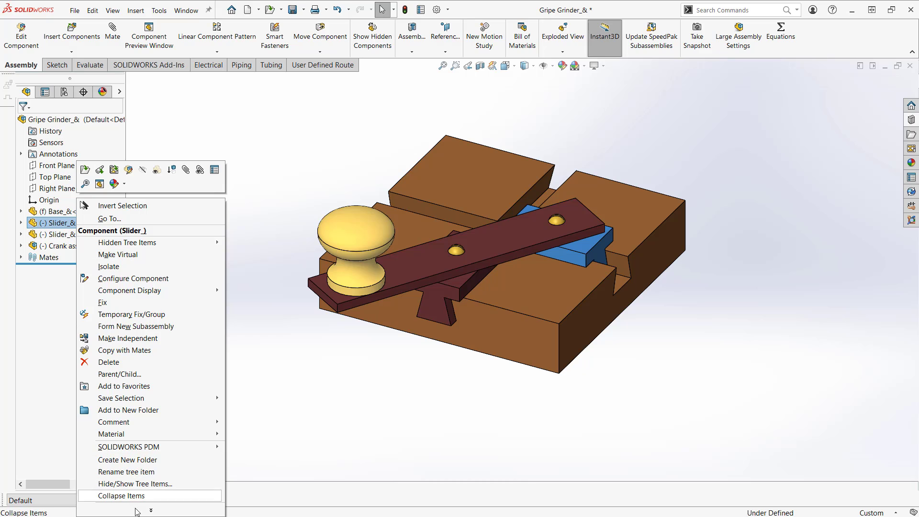
pyautogui.moveTo(137, 513)
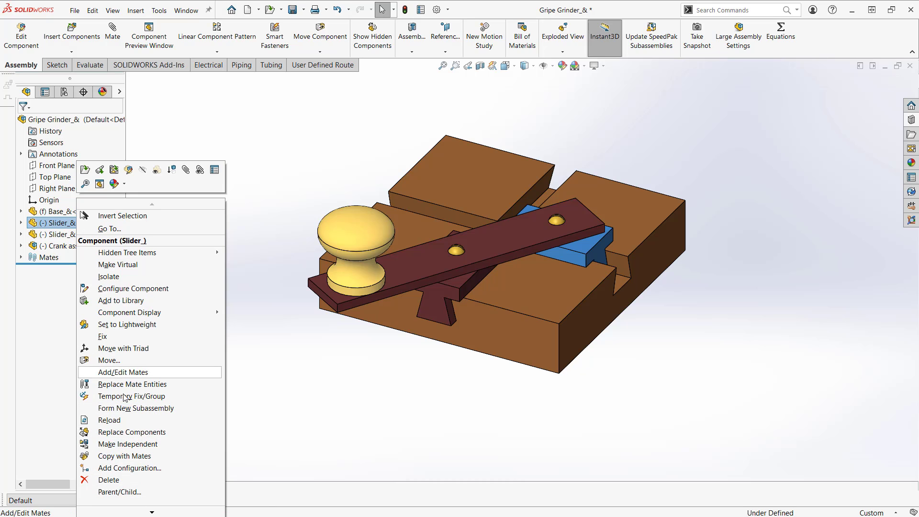
pyautogui.click(126, 432)
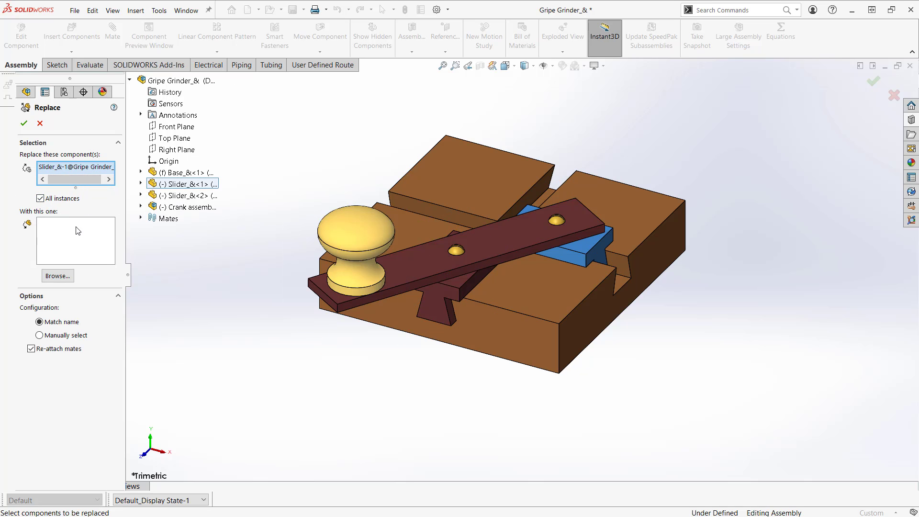
pyautogui.click(58, 275)
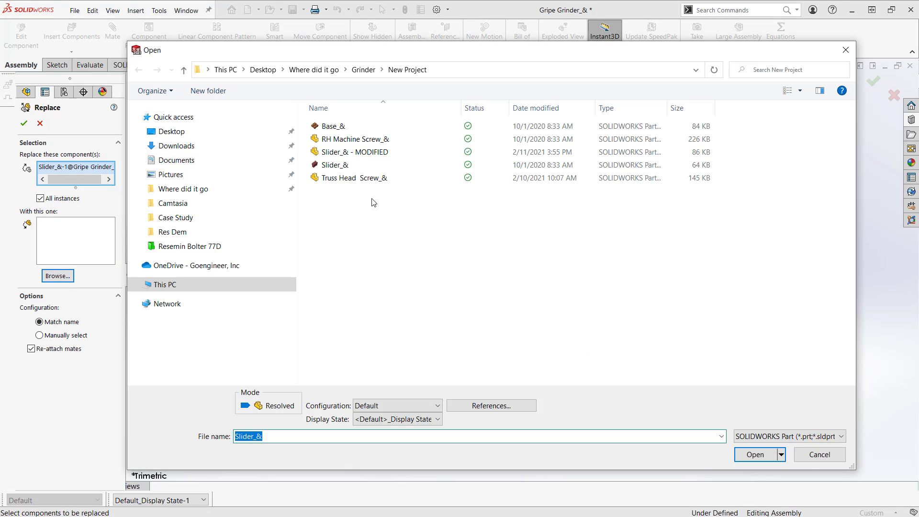
pyautogui.click(352, 154)
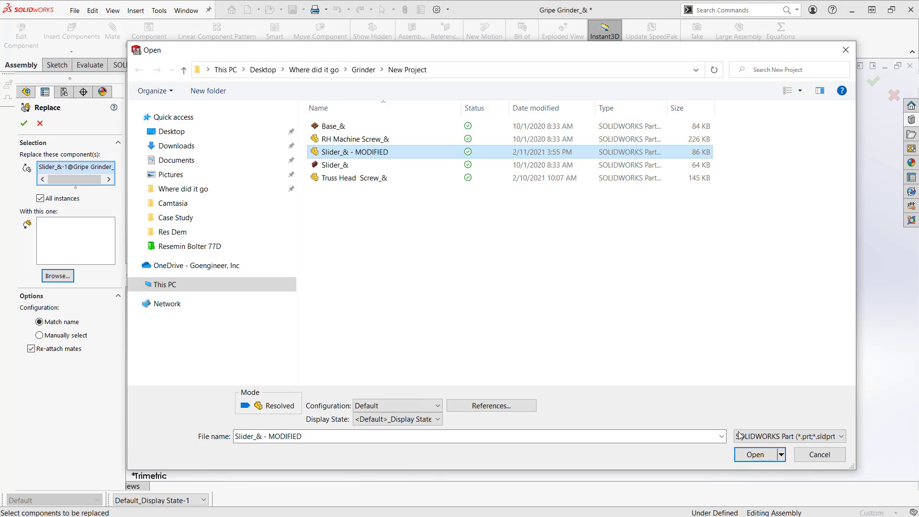
pyautogui.click(756, 454)
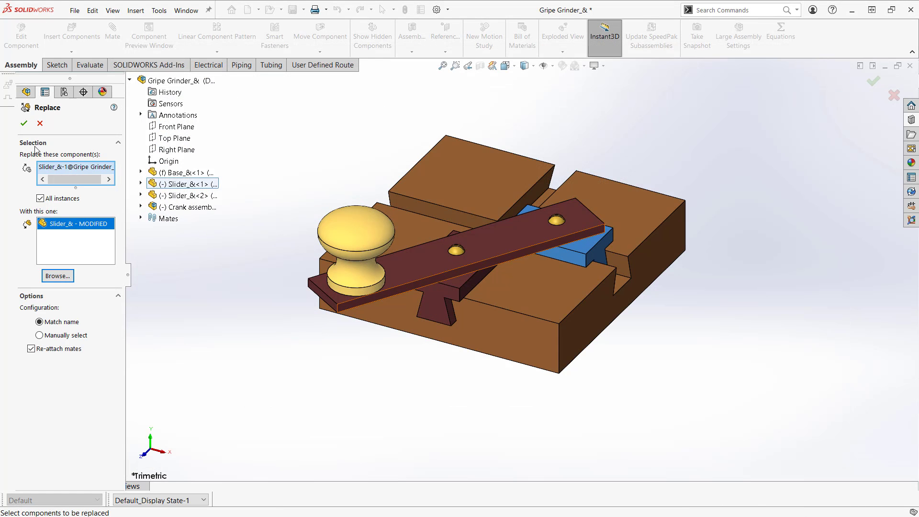
pyautogui.click(24, 124)
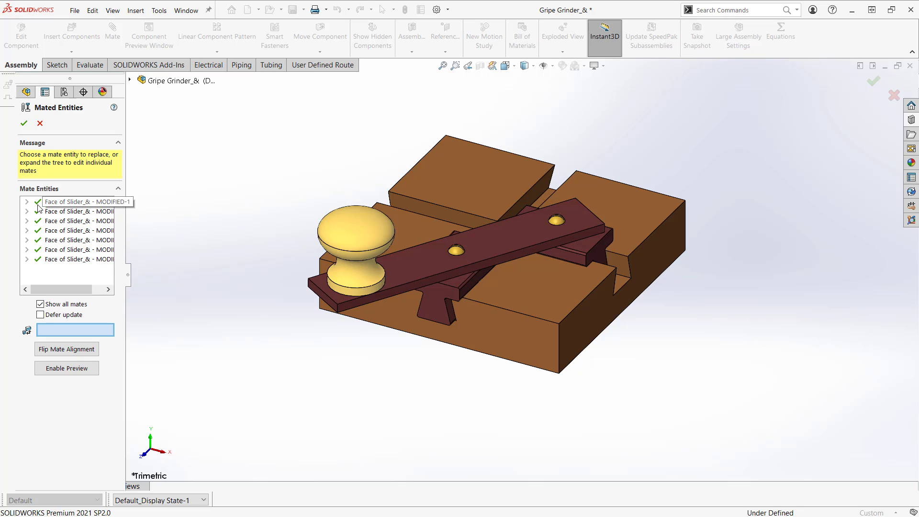
pyautogui.click(24, 123)
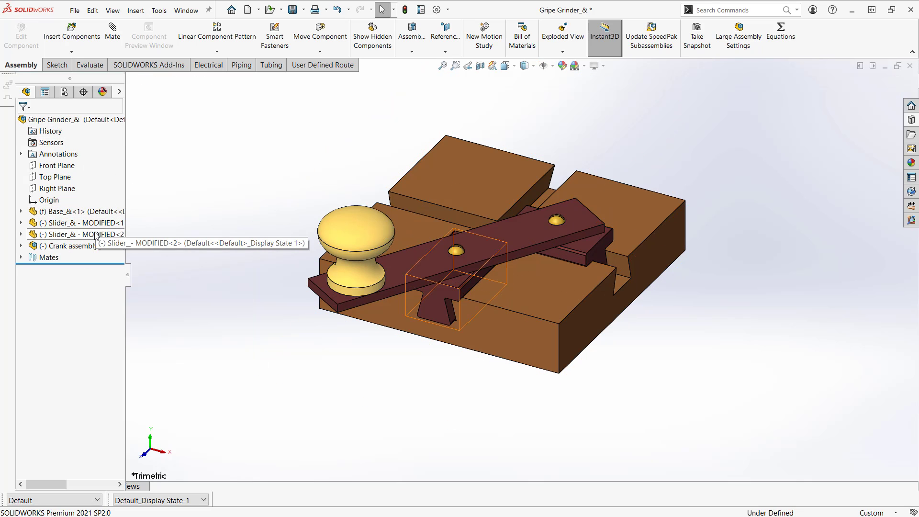
# Step: Save the Gripe Grinder_& assembly together with the modified Crank assembly_&, and close it
pyautogui.scroll(-1, 462, 274)
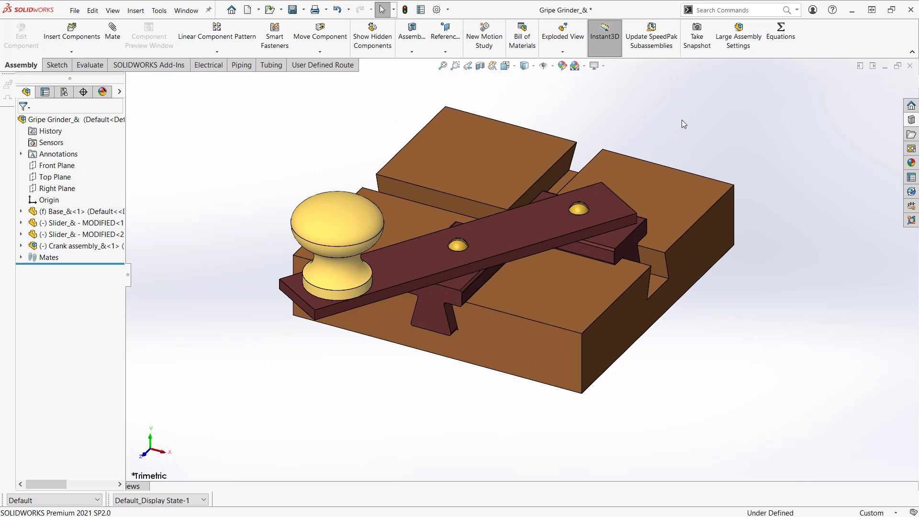
pyautogui.scroll(1, 544, 193)
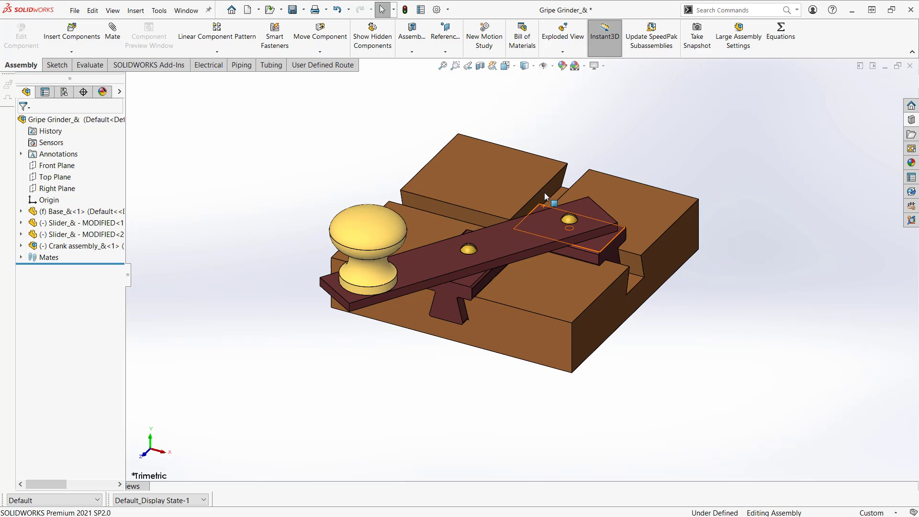
pyautogui.click(292, 10)
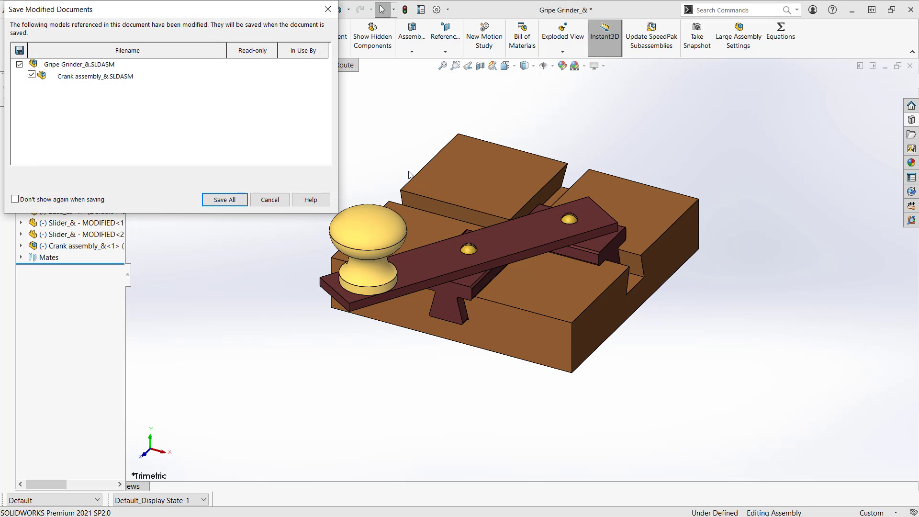
pyautogui.click(223, 201)
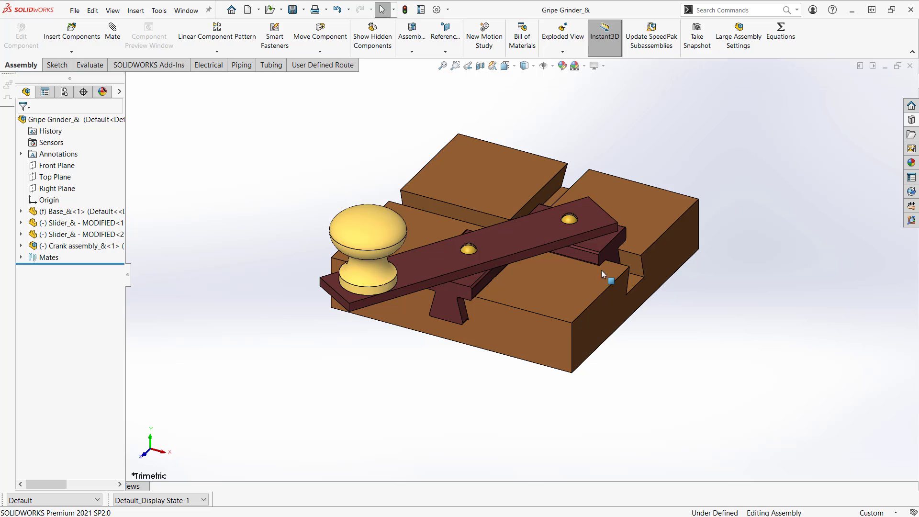
pyautogui.click(910, 66)
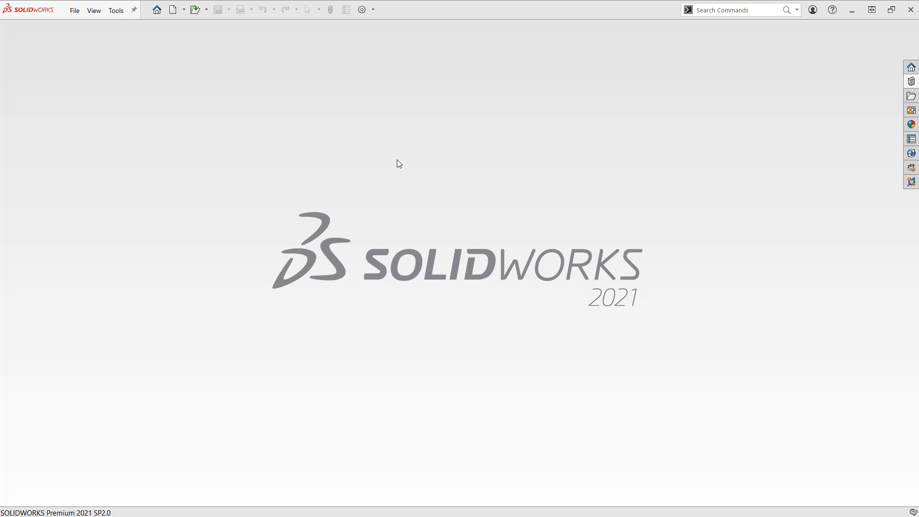
# Step: Check the auto-recover interval and auto-recover folder in the Backup/Recover system options, leaving the folder selection without choosing one
pyautogui.click(363, 10)
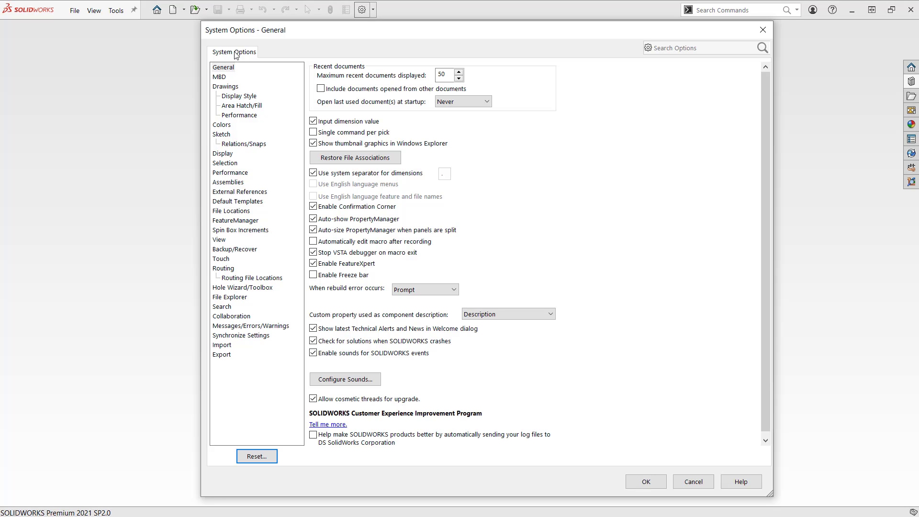
pyautogui.click(247, 251)
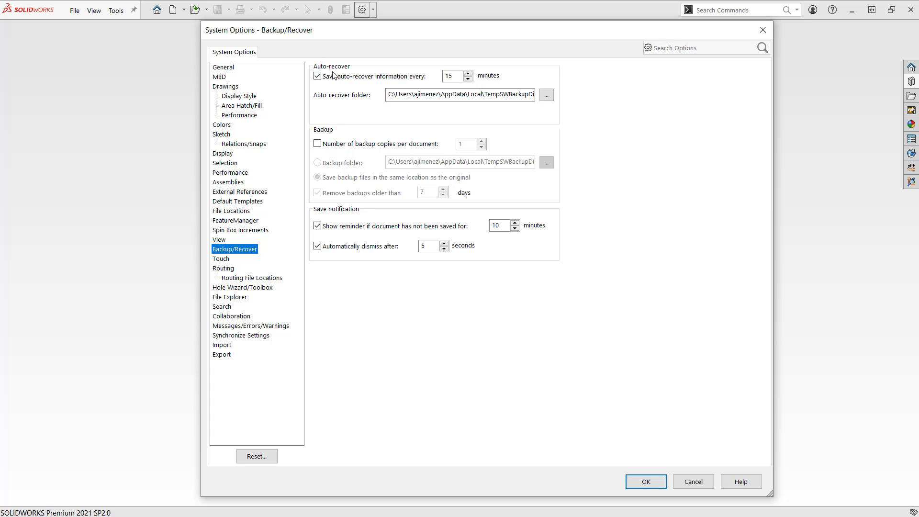
pyautogui.press('ctrl')
pyautogui.press('ctrl')
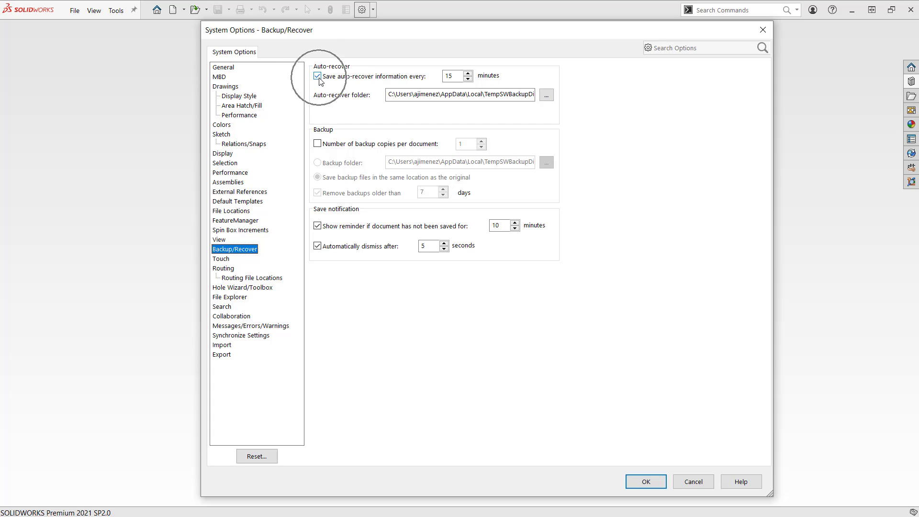
pyautogui.press('ctrl')
pyautogui.press('ctrl')
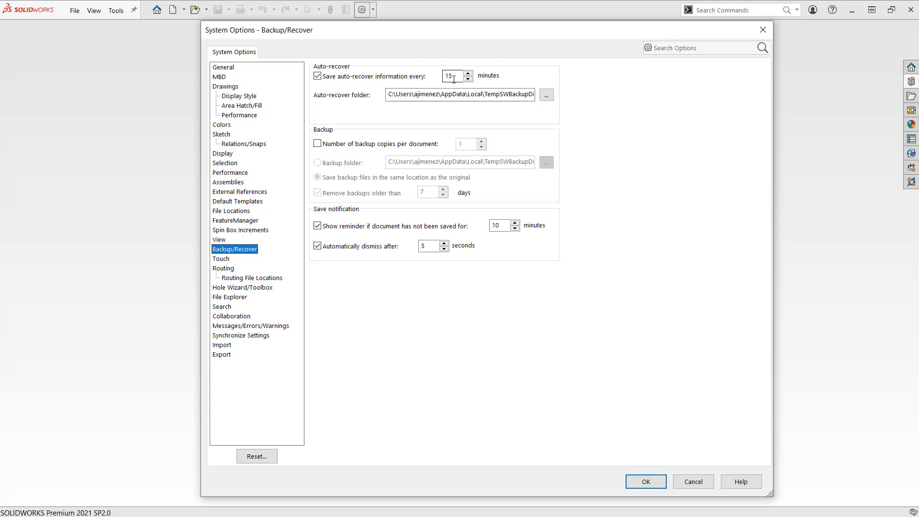
pyautogui.press('ctrl')
pyautogui.press('ctrl')
pyautogui.press('ctrl')
pyautogui.moveTo(388, 95); pyautogui.dragTo(535, 101)
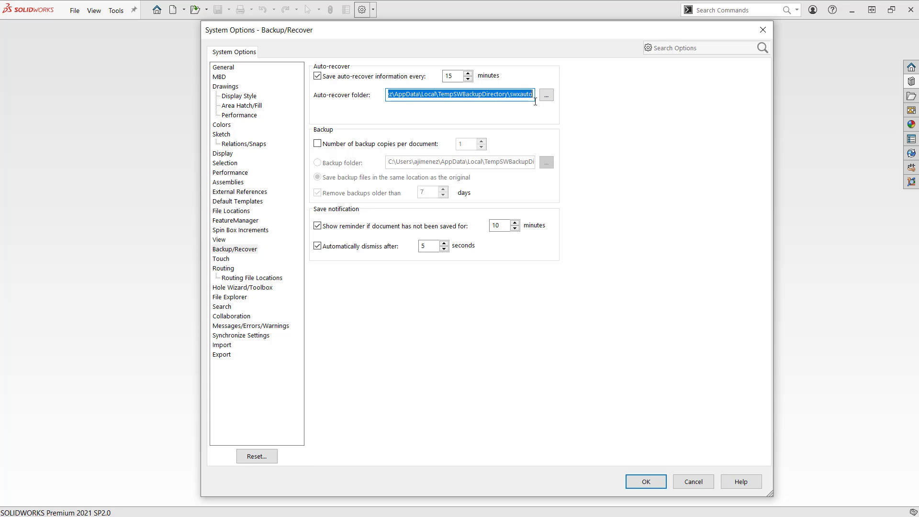
pyautogui.click(549, 97)
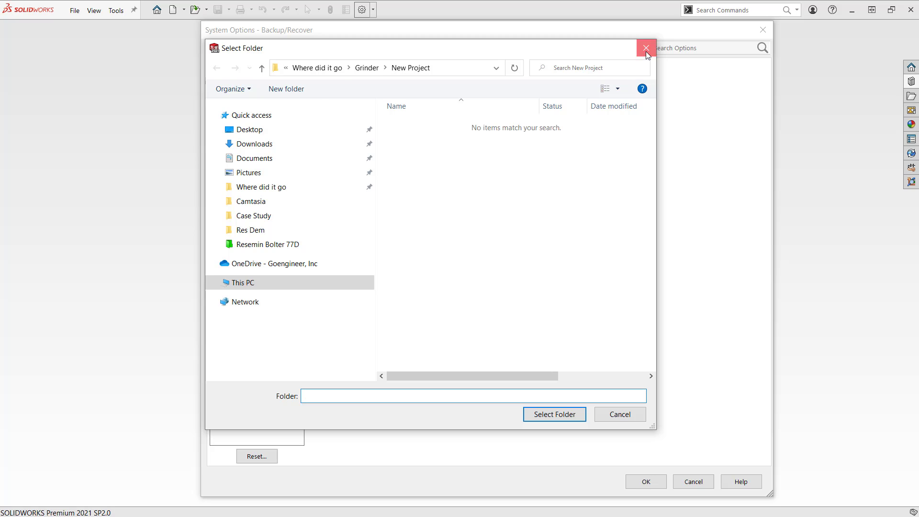
pyautogui.click(646, 48)
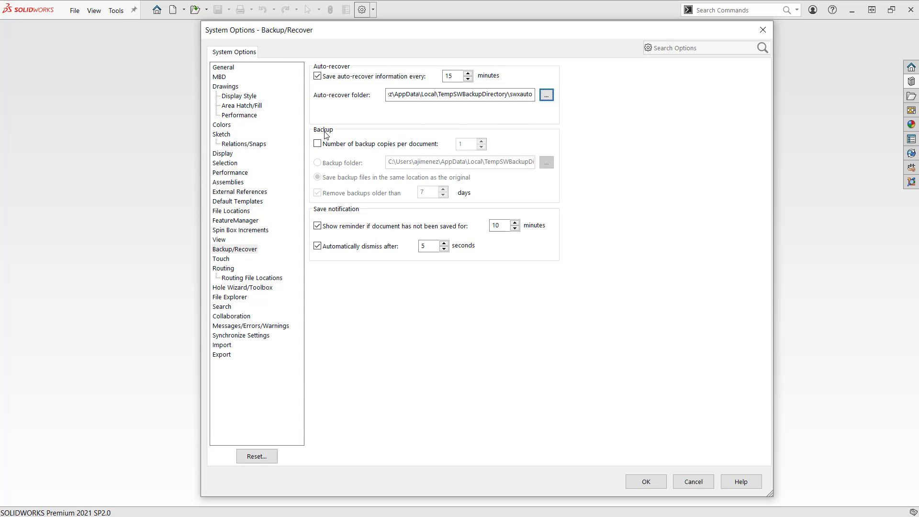
# Step: Try enabling one backup copy per document, comparing a dedicated backup folder with saving backups in the same location as the original
pyautogui.click(318, 144)
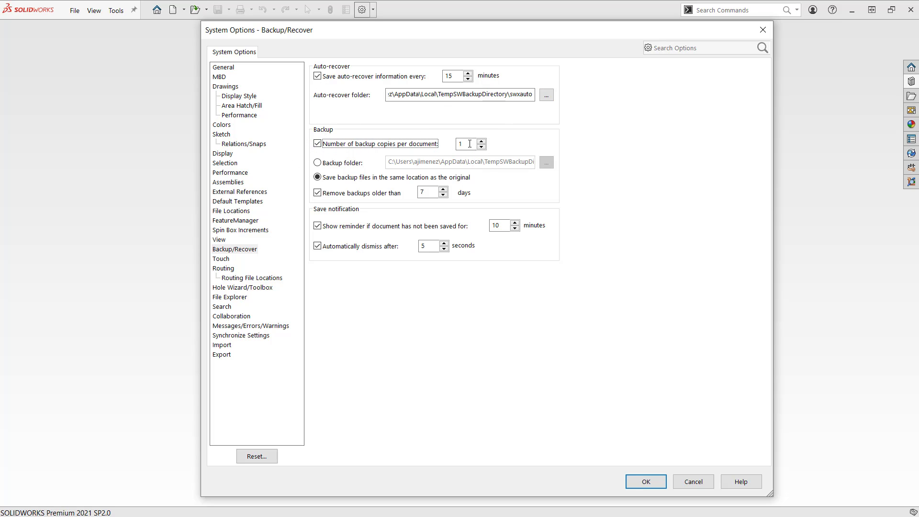
pyautogui.click(333, 165)
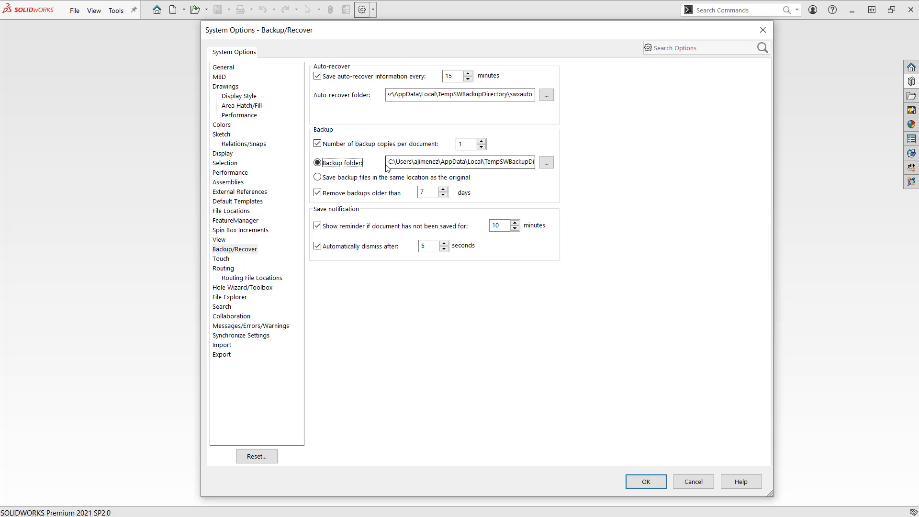
pyautogui.moveTo(388, 163); pyautogui.dragTo(543, 172)
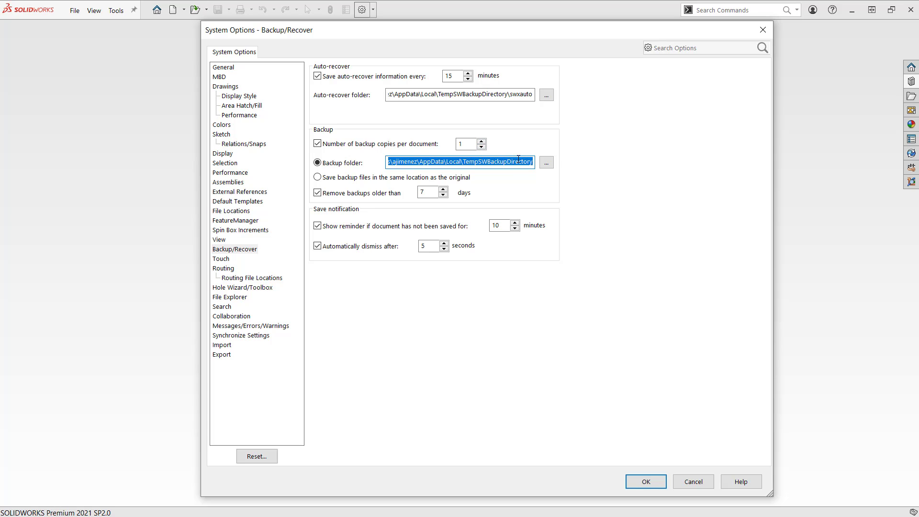
pyautogui.click(547, 163)
pyautogui.click(330, 178)
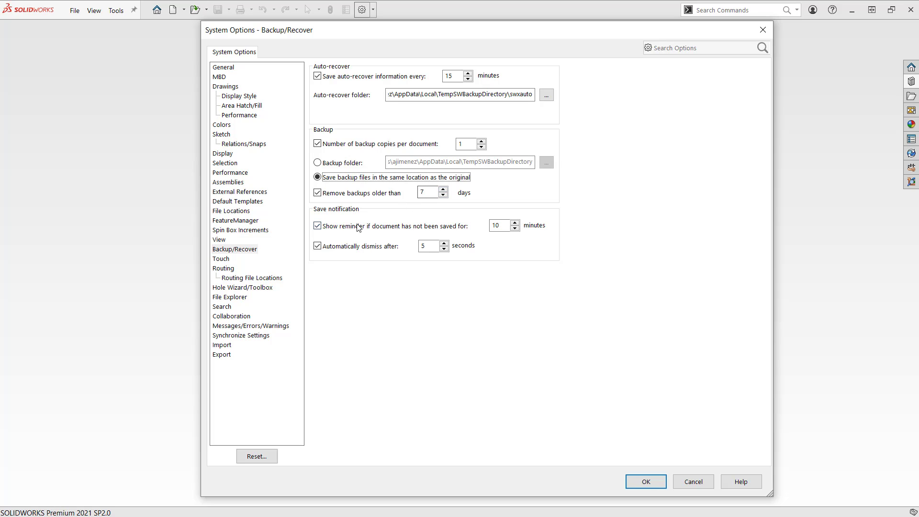
# Step: Review the save notification reminder and automatic dismissal settings, and leave the system options without applying changes
pyautogui.click(337, 214)
pyautogui.press('ctrl')
pyautogui.press('ctrl')
pyautogui.press('ctrl')
pyautogui.press('ctrl')
pyautogui.press('ctrl')
pyautogui.click(694, 482)
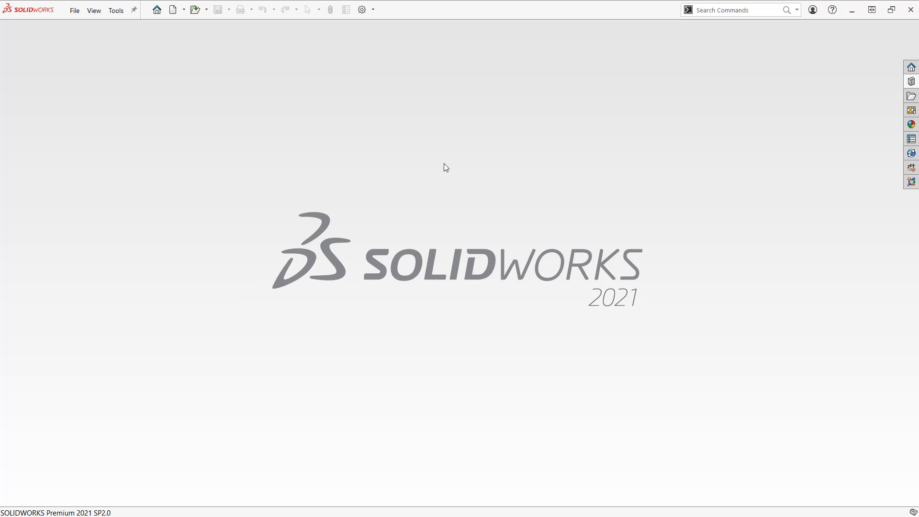
# Step: Try to open CNG Sphere.stp from the Where did it go > Import folder, cancelling the document template selection
pyautogui.click(200, 15)
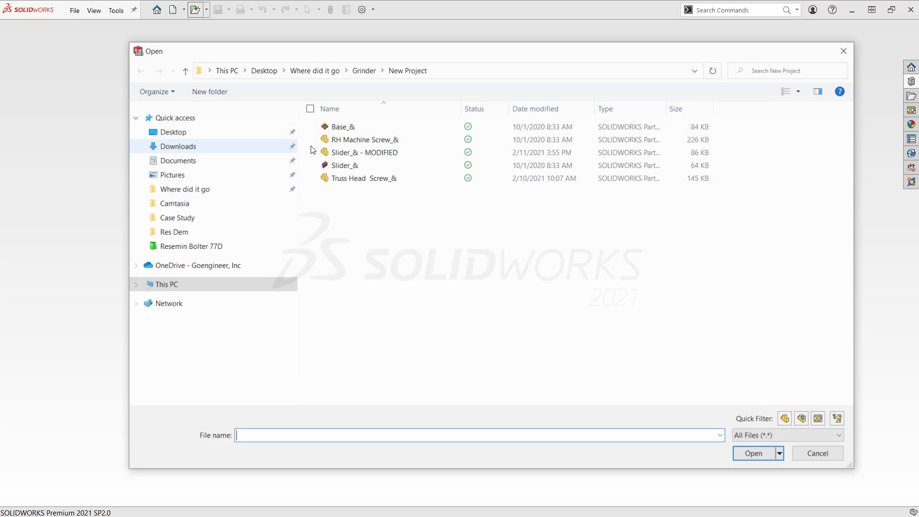
pyautogui.click(362, 70)
pyautogui.click(329, 70)
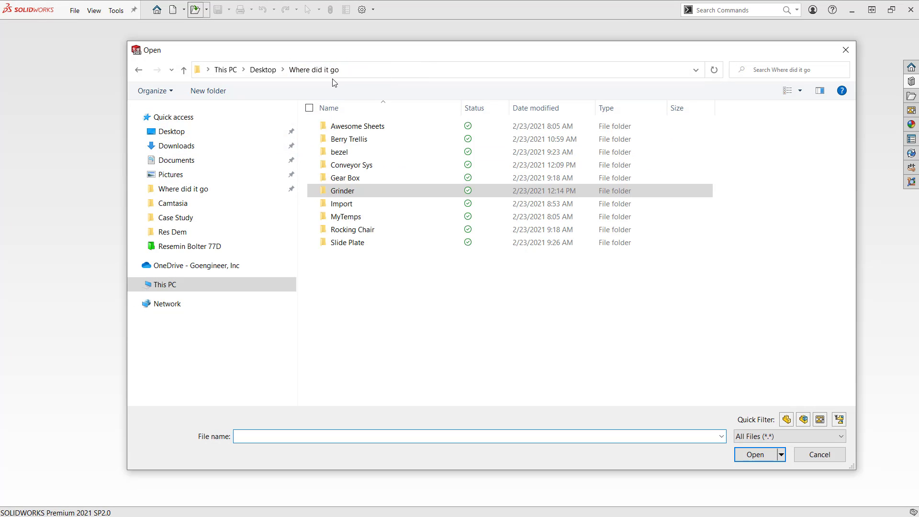
pyautogui.doubleClick(343, 204)
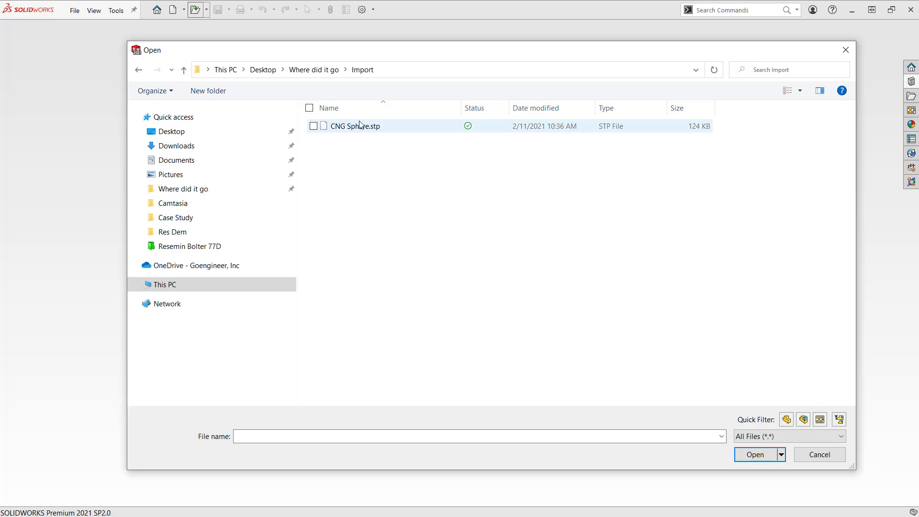
pyautogui.click(362, 126)
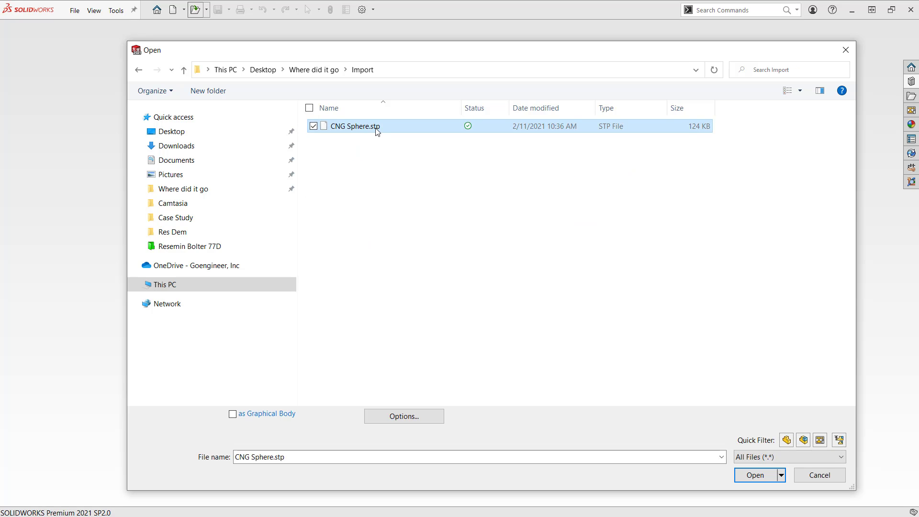
pyautogui.click(750, 476)
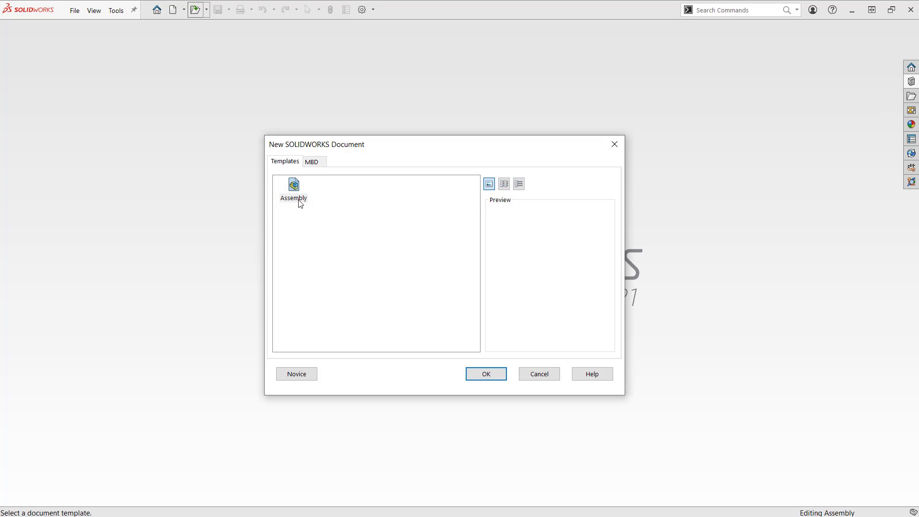
pyautogui.click(540, 375)
# Step: Turn off Enable 3D Interconnect in the Import system options and apply the change
pyautogui.click(361, 10)
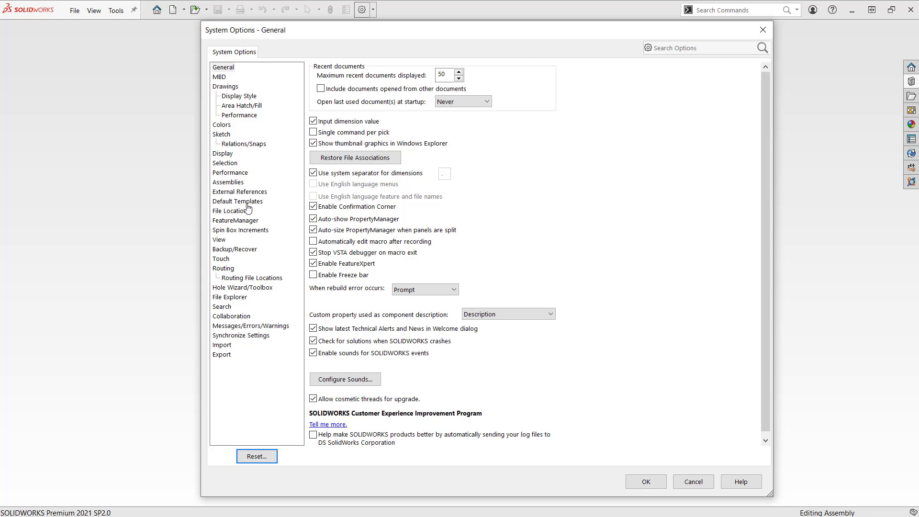
pyautogui.click(221, 344)
pyautogui.click(313, 98)
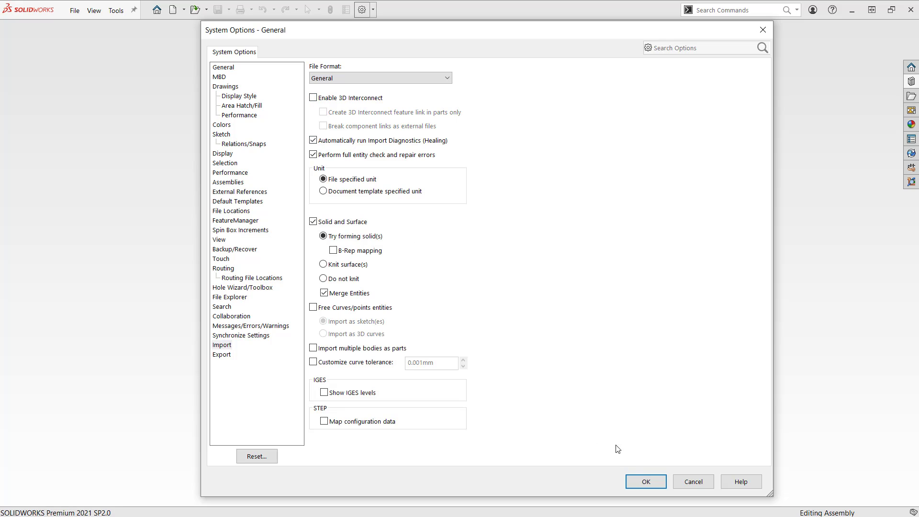
pyautogui.click(646, 481)
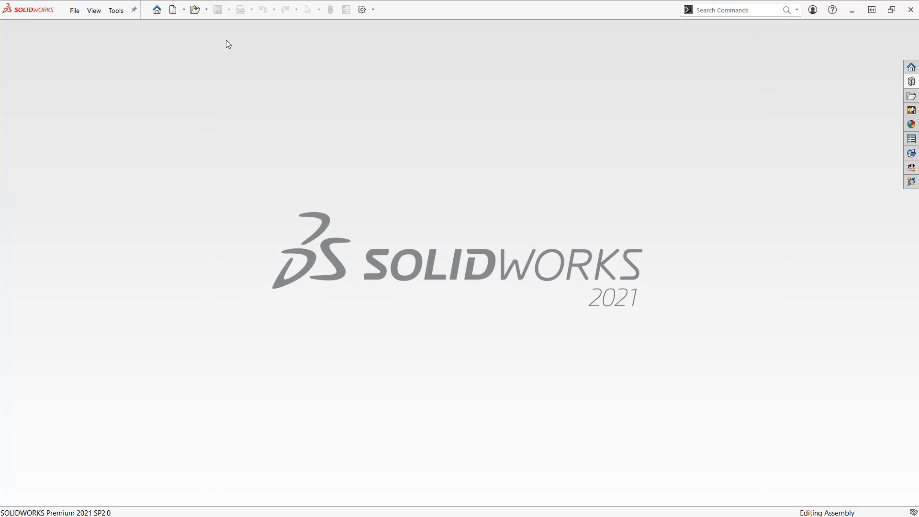
# Step: Import CNG Sphere.stp from the Where did it go > Import folder
pyautogui.click(196, 10)
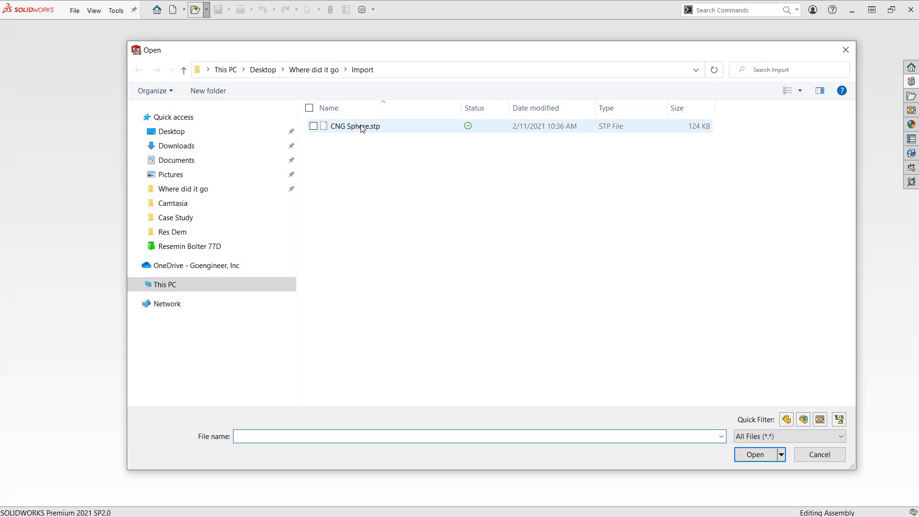
pyautogui.click(362, 127)
pyautogui.click(746, 472)
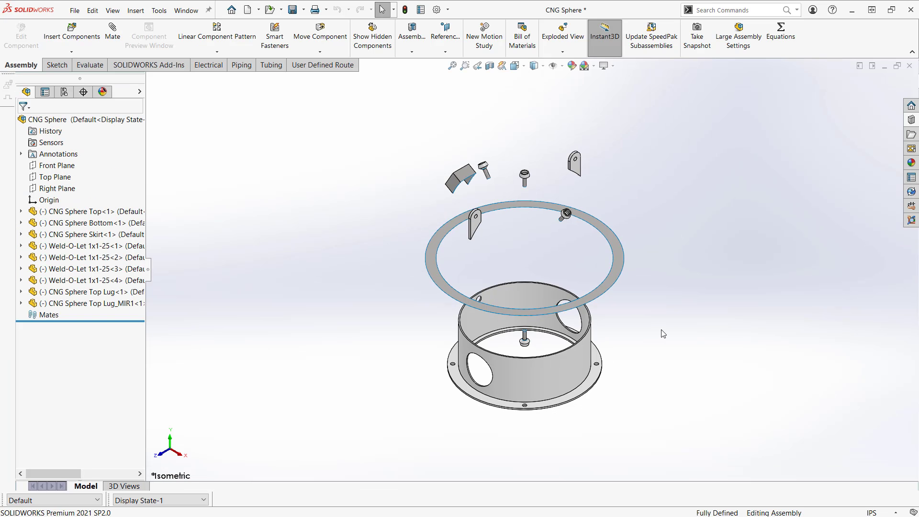
# Step: Examine the imported sphere assembly, especially the flat ring surface of the sphere bottom, and close the assembly
pyautogui.moveTo(663, 334); pyautogui.dragTo(650, 307, button='middle')
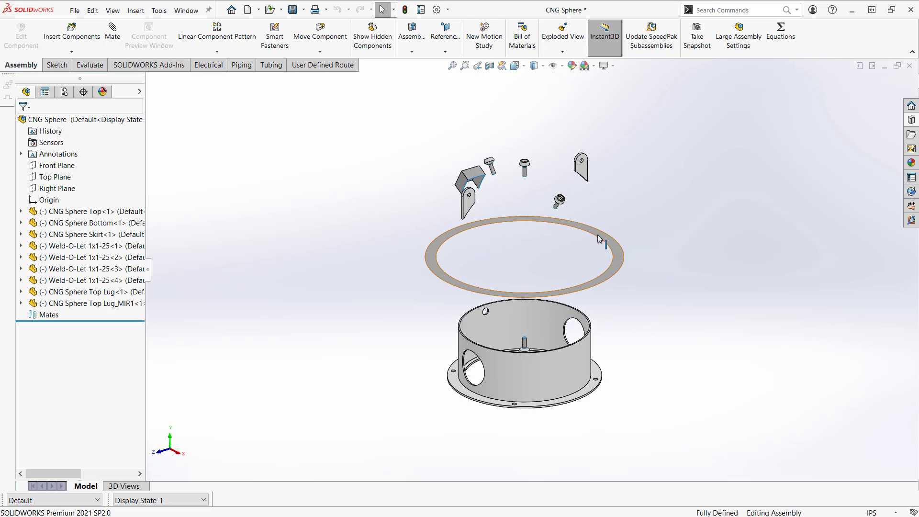
pyautogui.click(598, 240)
pyautogui.moveTo(633, 234); pyautogui.dragTo(633, 240, button='middle')
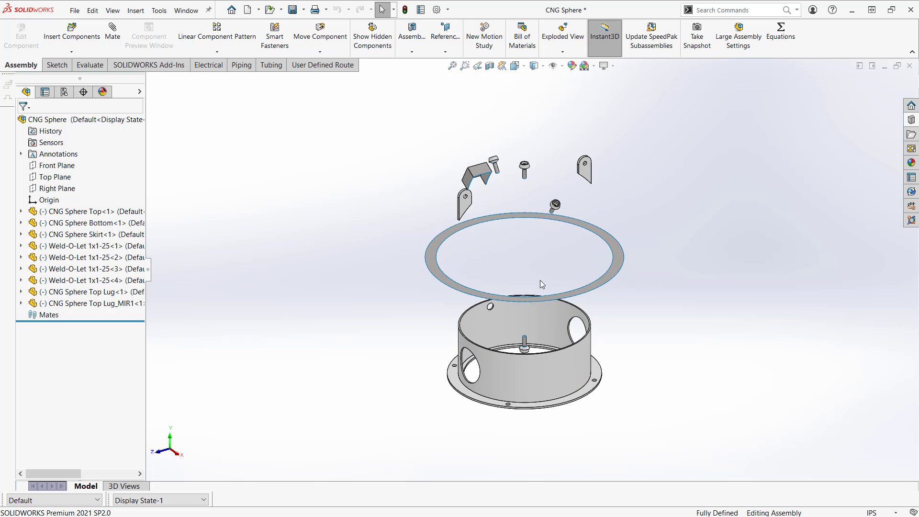
pyautogui.moveTo(541, 284); pyautogui.dragTo(530, 274, button='middle')
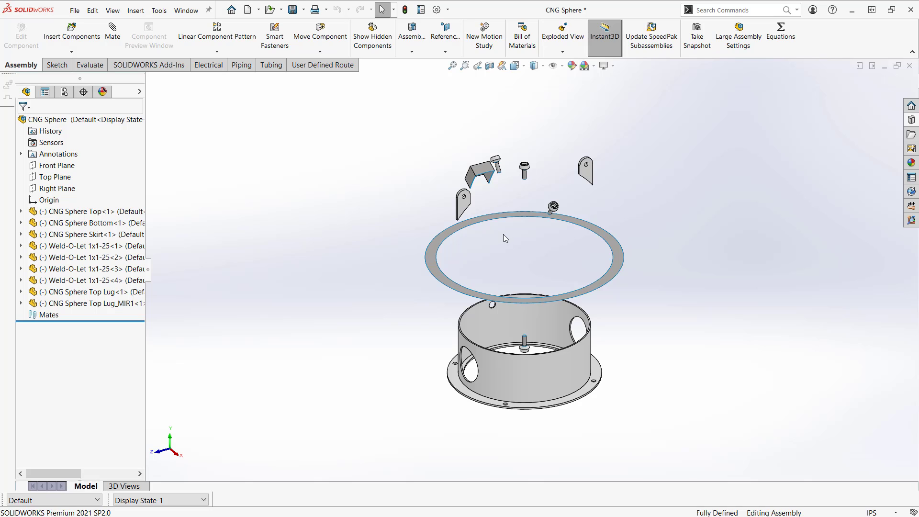
pyautogui.click(503, 234)
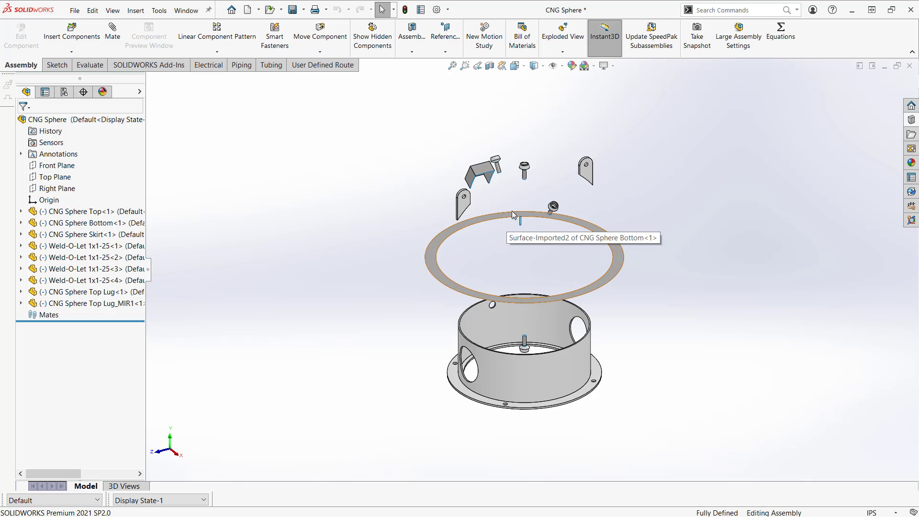
pyautogui.click(512, 213)
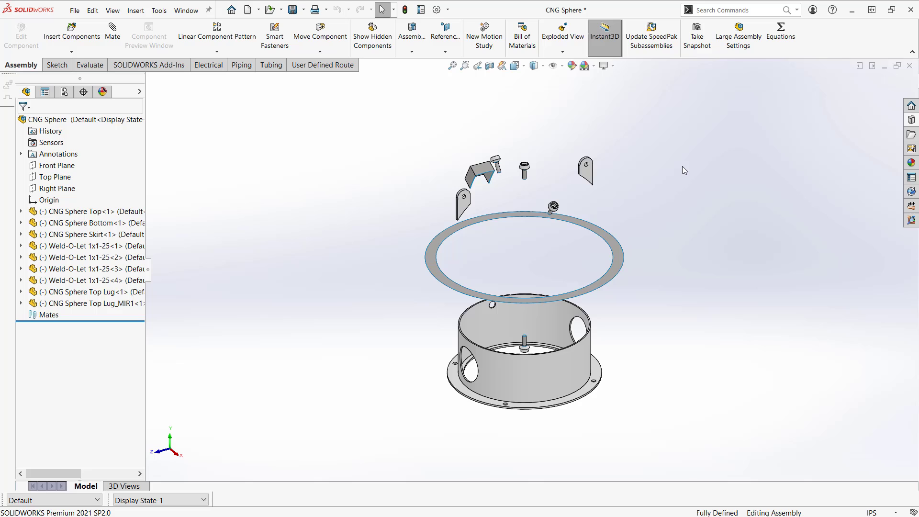
pyautogui.click(909, 66)
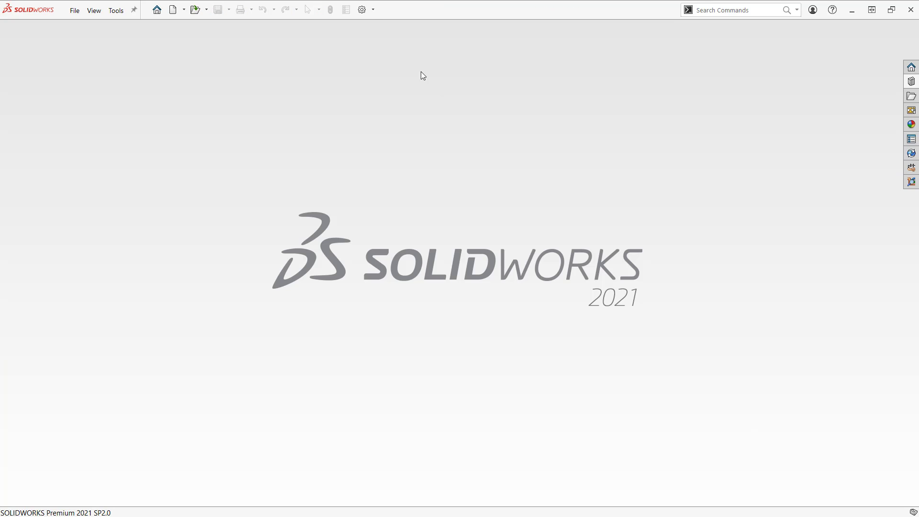
# Step: Turn on Enable 3D Interconnect in the Import system options and apply the change
pyautogui.click(363, 11)
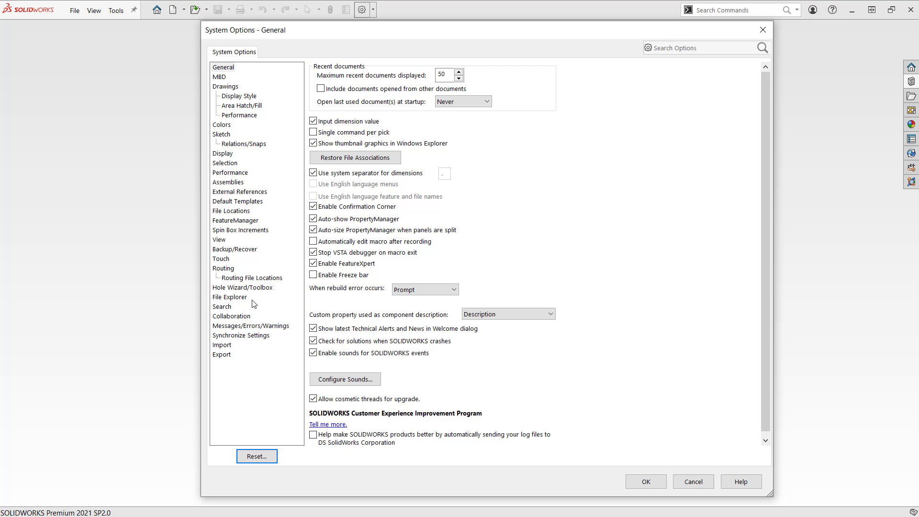
pyautogui.click(222, 345)
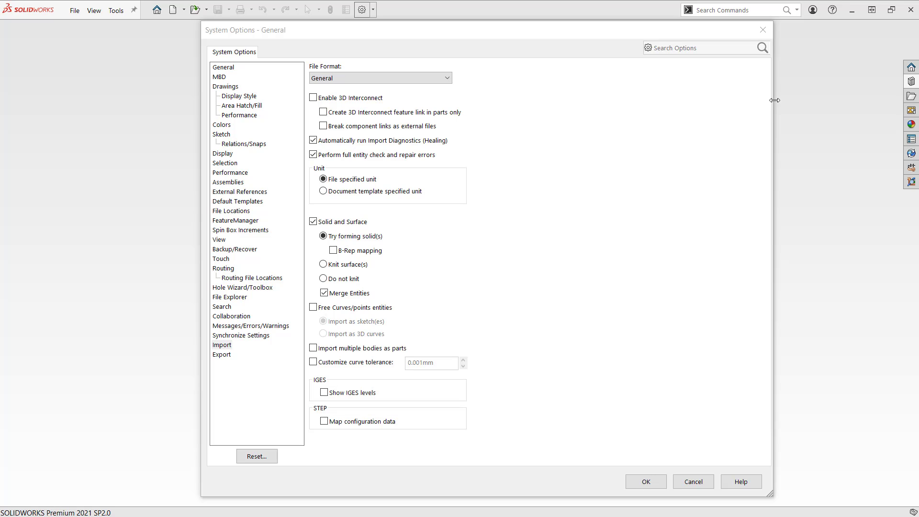
pyautogui.click(314, 99)
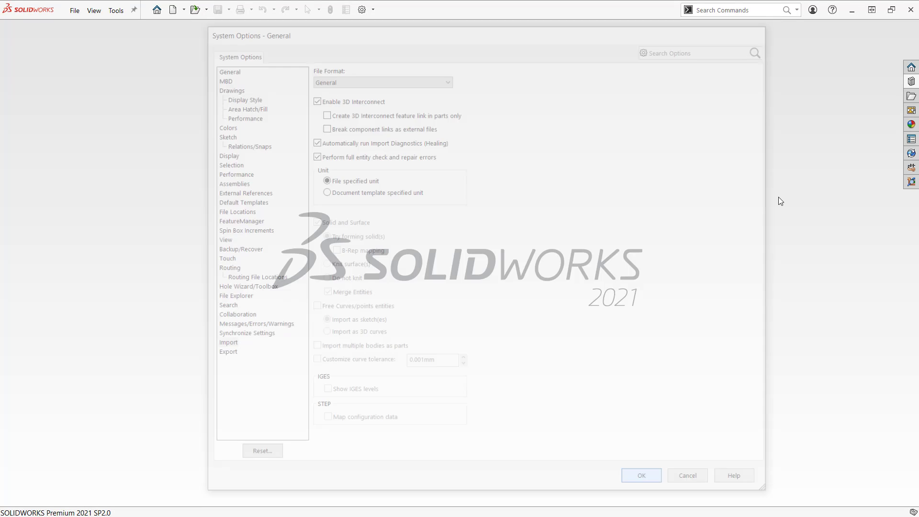
# Step: Import CNG Sphere.stp from the Import folder using the Assembly template for the new document
pyautogui.click(199, 9)
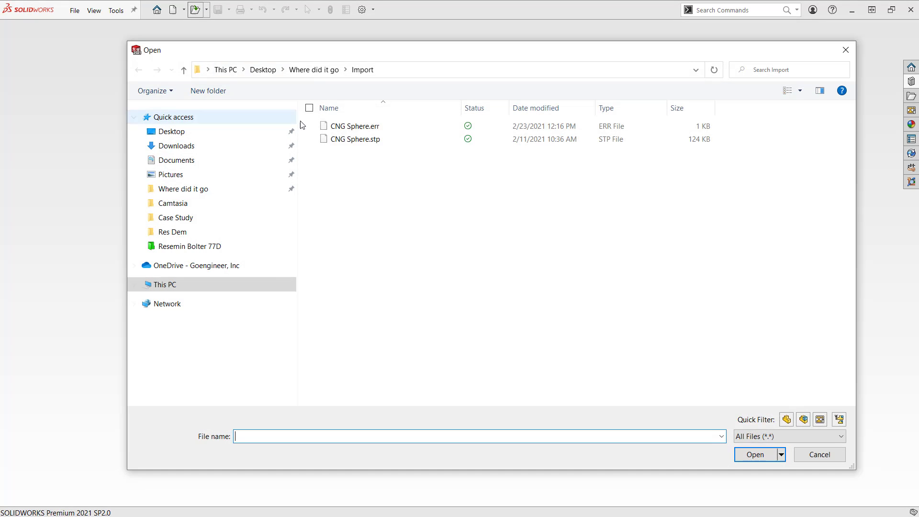
pyautogui.click(357, 140)
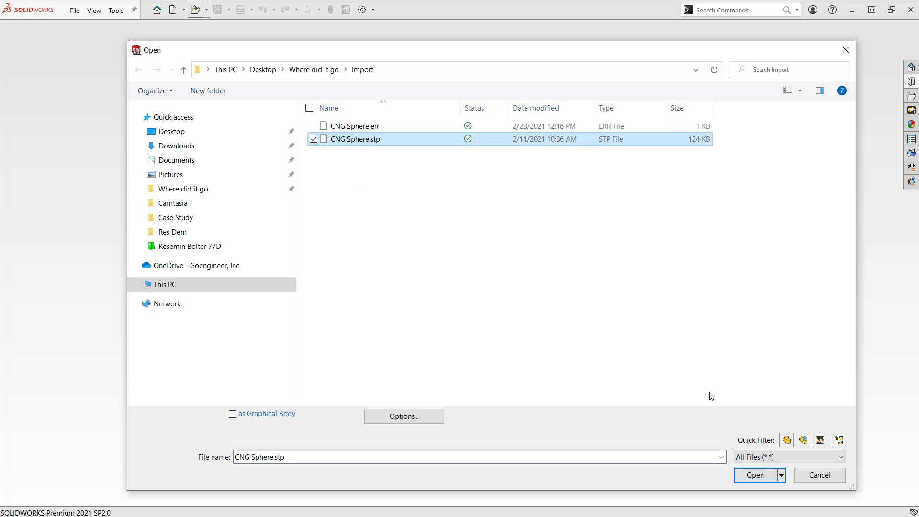
pyautogui.click(752, 476)
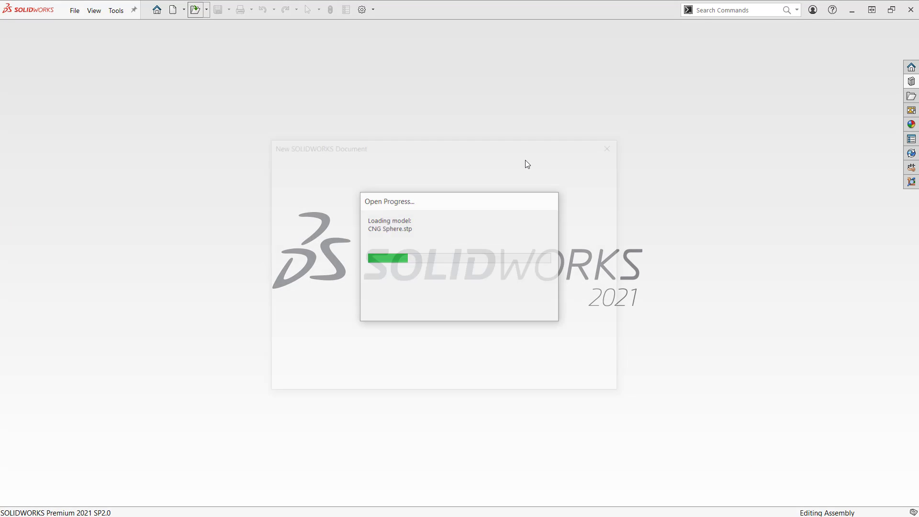
pyautogui.click(294, 191)
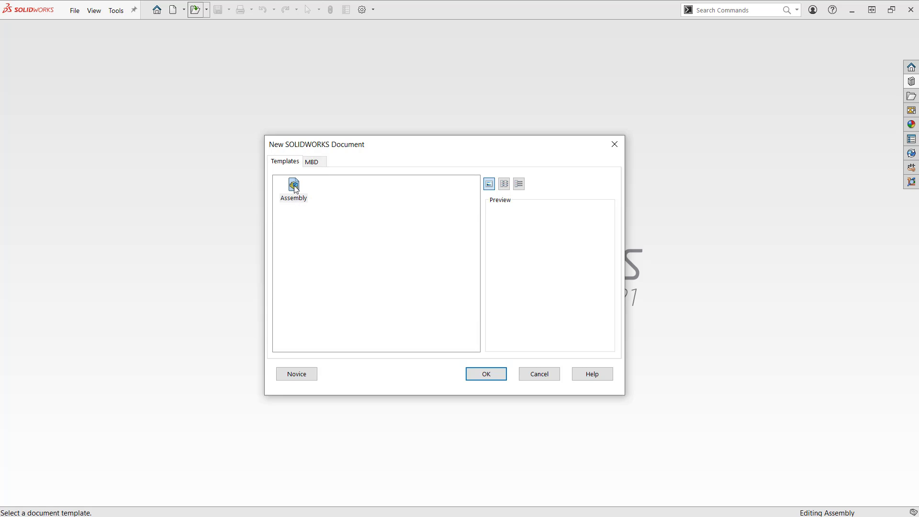
pyautogui.click(500, 376)
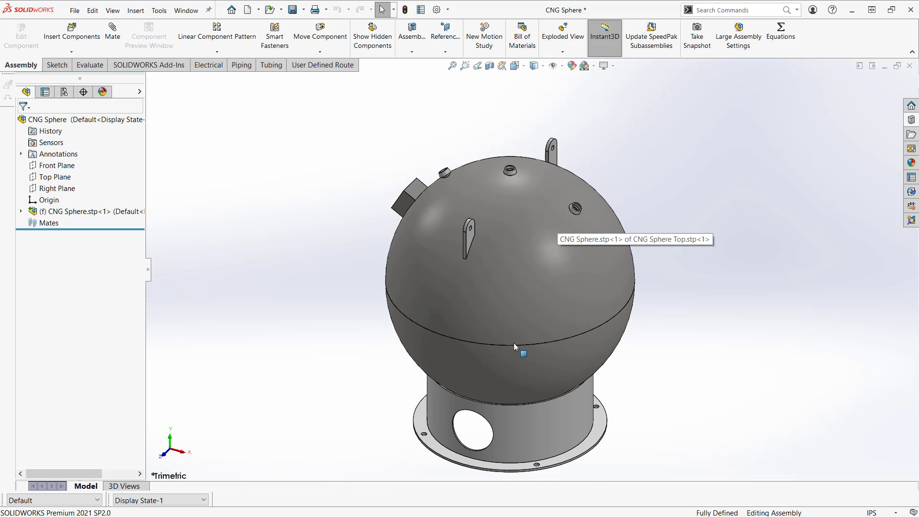
# Step: Look over the imported sphere and review the Import system options, leaving them without applying changes
pyautogui.moveTo(513, 343); pyautogui.dragTo(657, 205, button='middle')
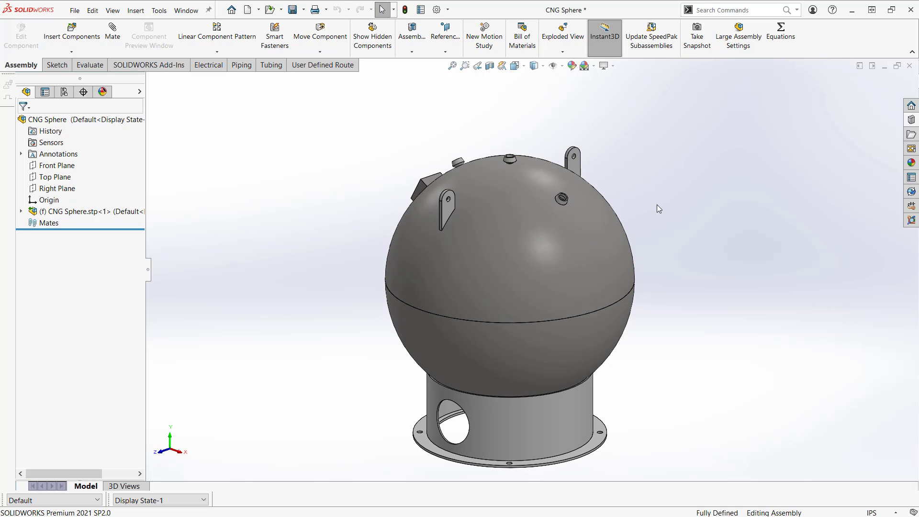
pyautogui.click(437, 10)
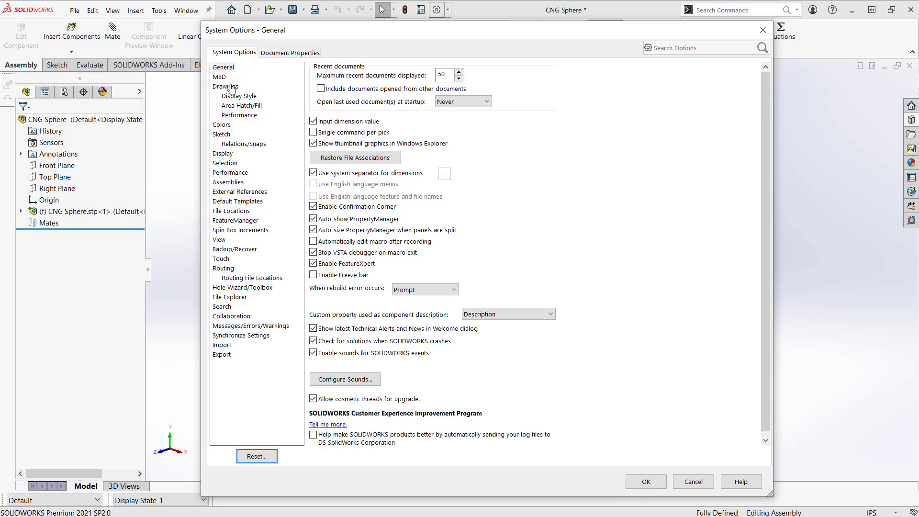
pyautogui.click(222, 344)
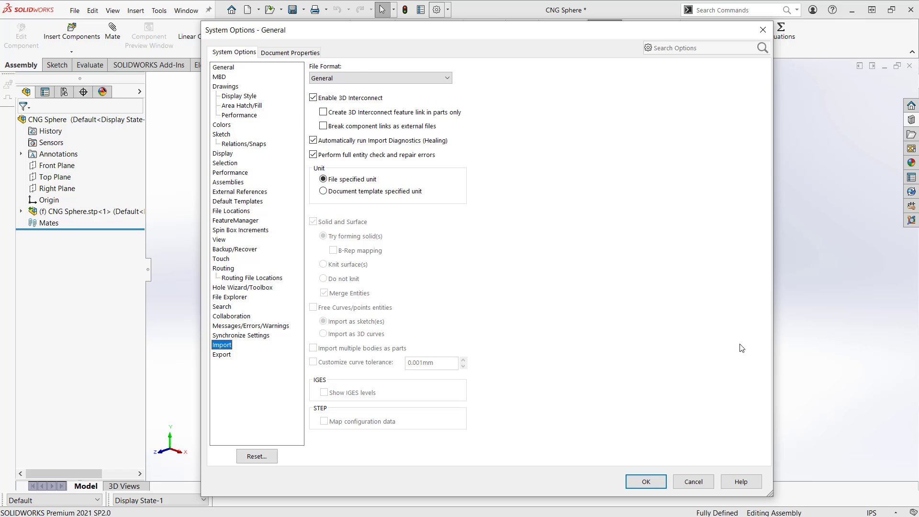
pyautogui.click(694, 482)
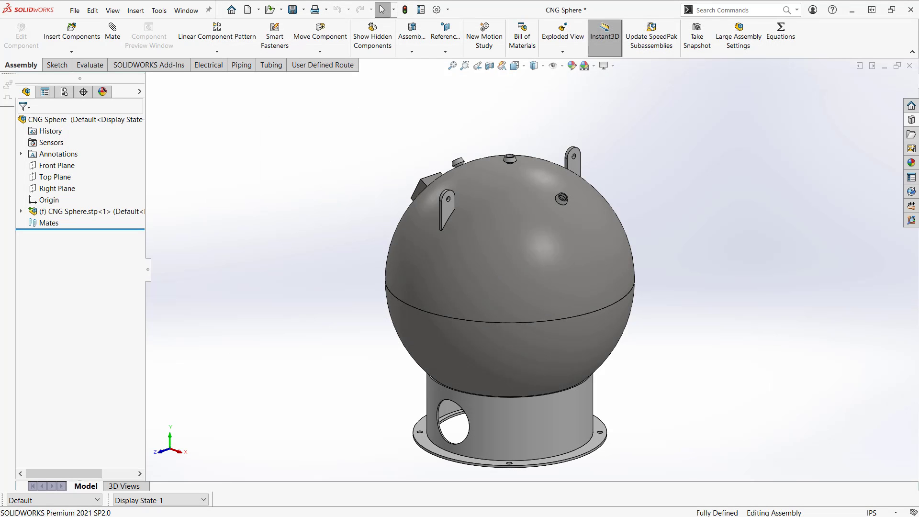
# Step: Close the CNG Sphere assembly without saving the modified documents
pyautogui.click(781, 31)
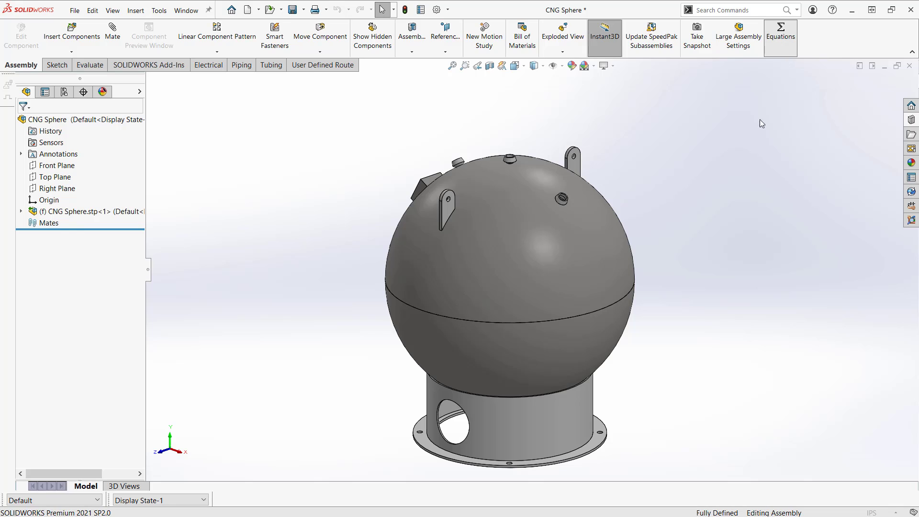
pyautogui.click(909, 66)
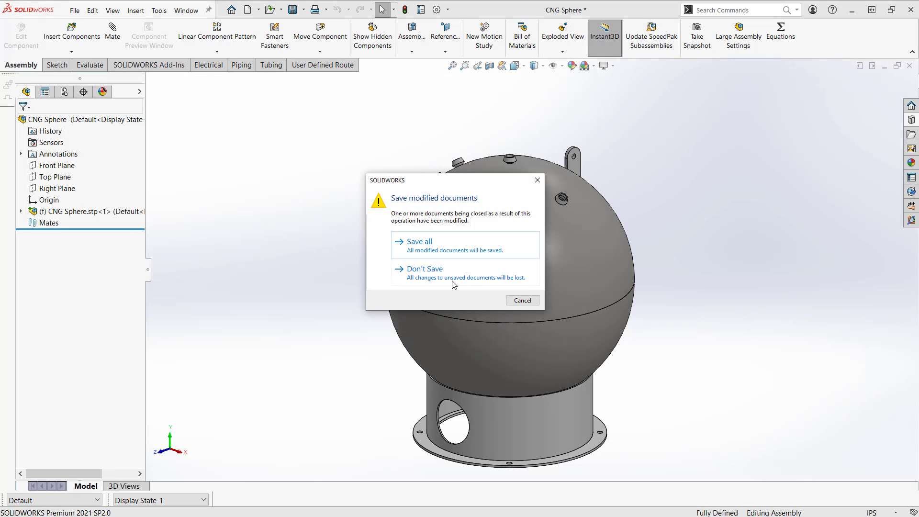
pyautogui.click(452, 276)
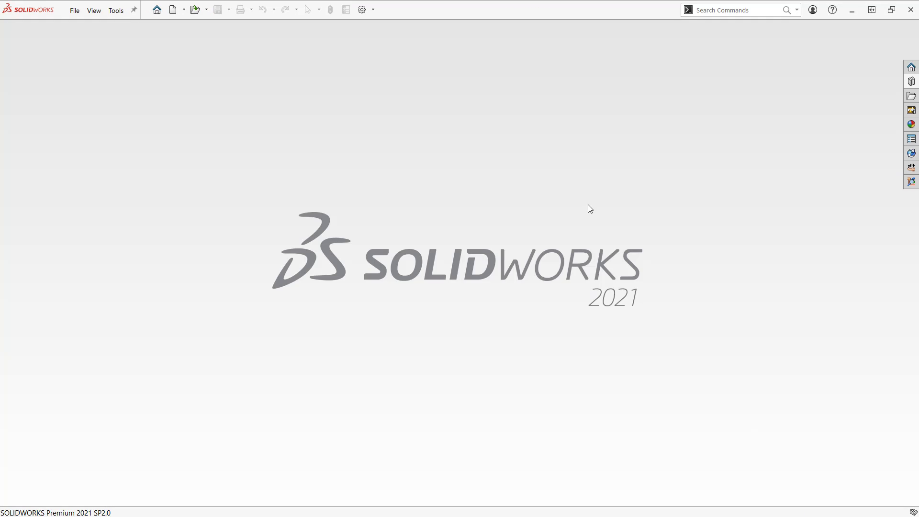
# Step: Open the Berry trellis drawing in Resolved mode from the Where did it go > Berry Trellis folder
pyautogui.click(197, 11)
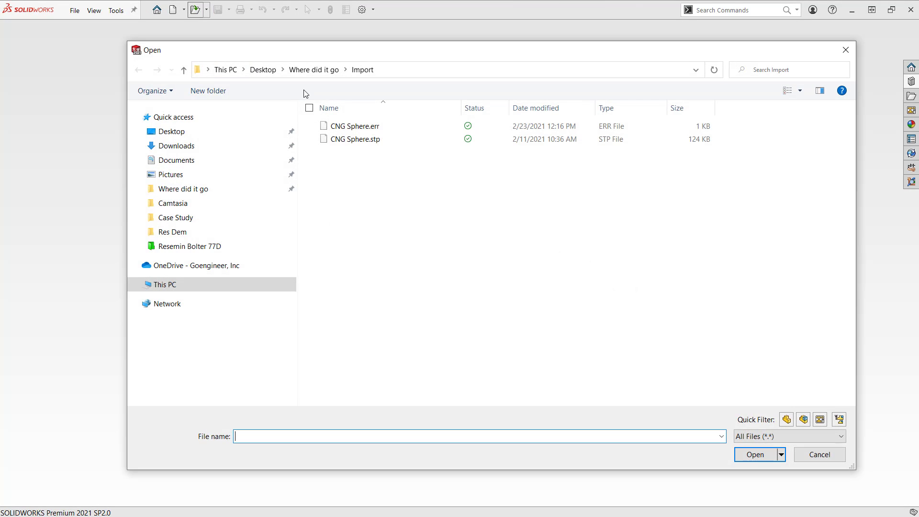
pyautogui.click(324, 74)
pyautogui.doubleClick(359, 139)
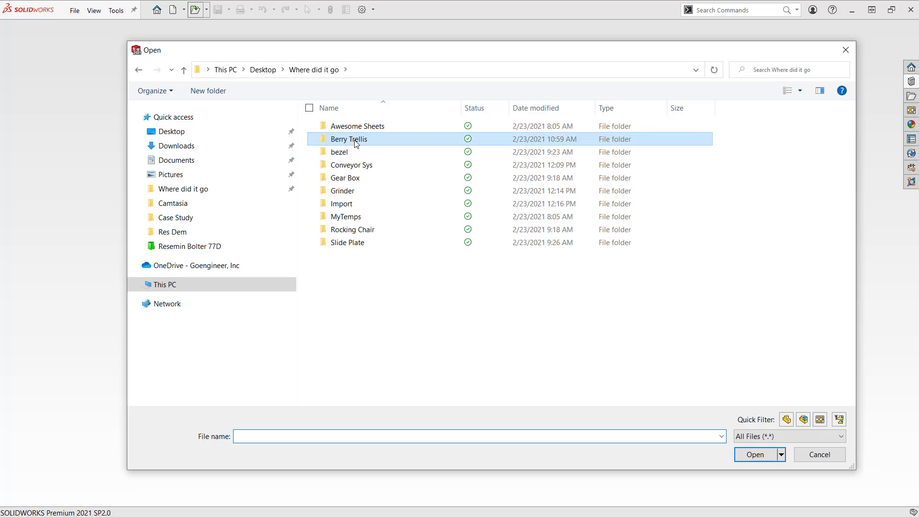
pyautogui.click(360, 128)
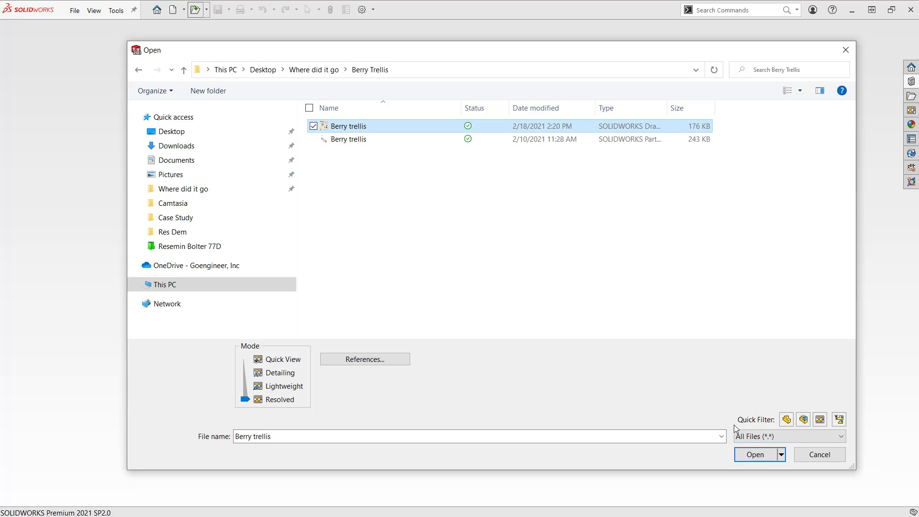
pyautogui.click(755, 455)
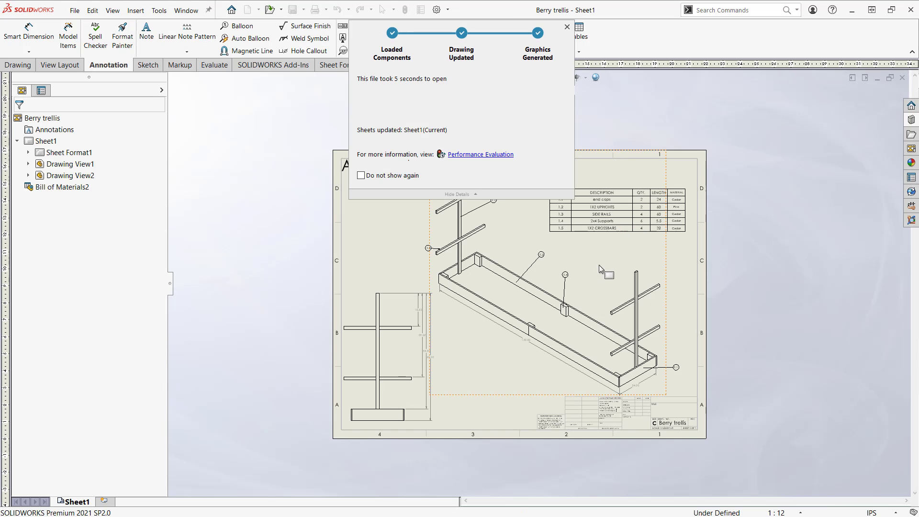
# Step: Add a new sheet to the Berry trellis drawing, cancelling the sheet format and size selection
pyautogui.scroll(-1, 607, 415)
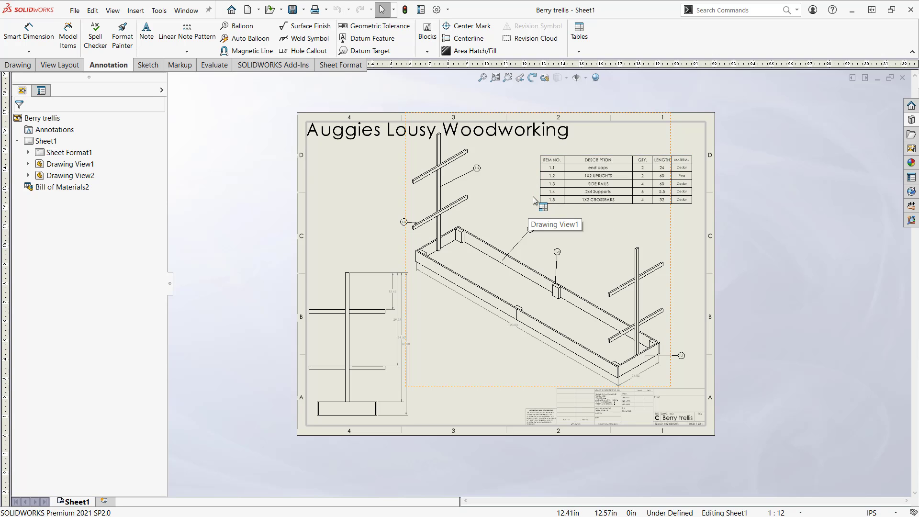
pyautogui.scroll(-1, 533, 196)
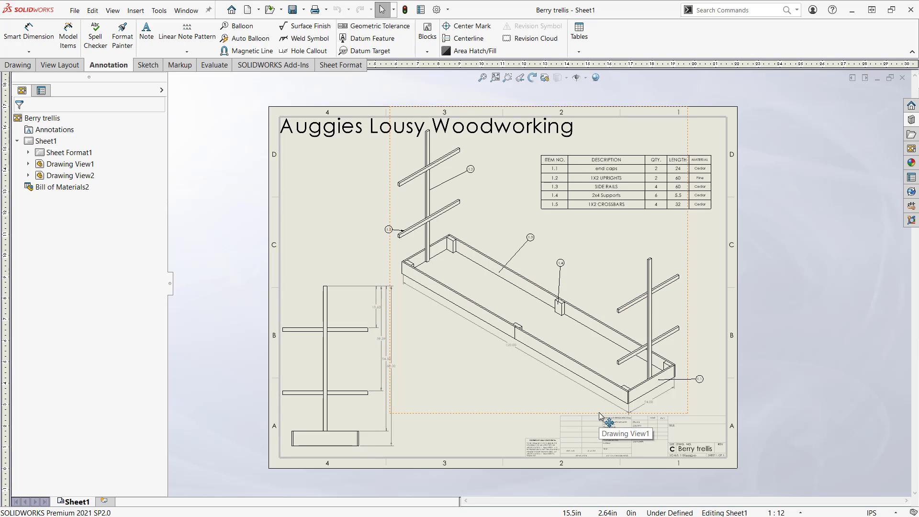
pyautogui.click(105, 502)
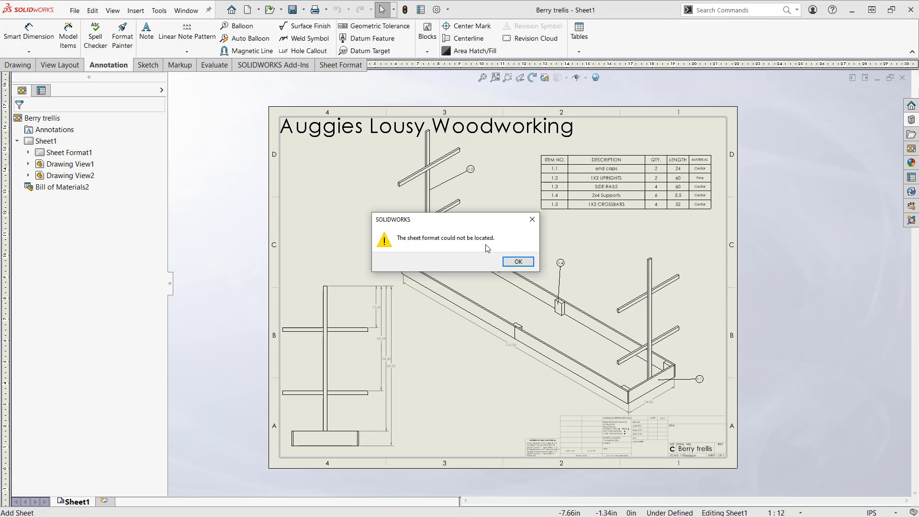
pyautogui.click(511, 260)
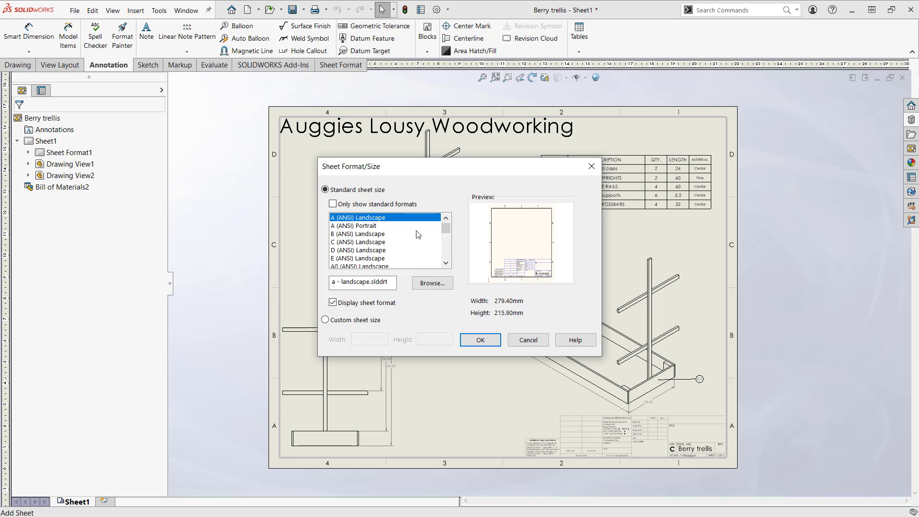
pyautogui.moveTo(446, 230)
pyautogui.mouseDown()
pyautogui.moveTo(449, 261)
pyautogui.moveTo(446, 225)
pyautogui.mouseUp()
pyautogui.click(528, 339)
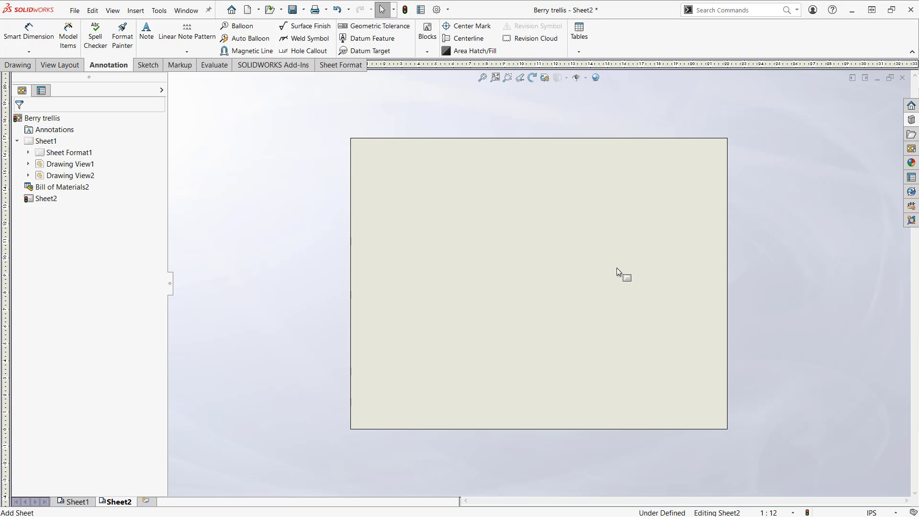
# Step: Delete Sheet2 from the Berry trellis drawing
pyautogui.rightClick(130, 504)
pyautogui.click(175, 455)
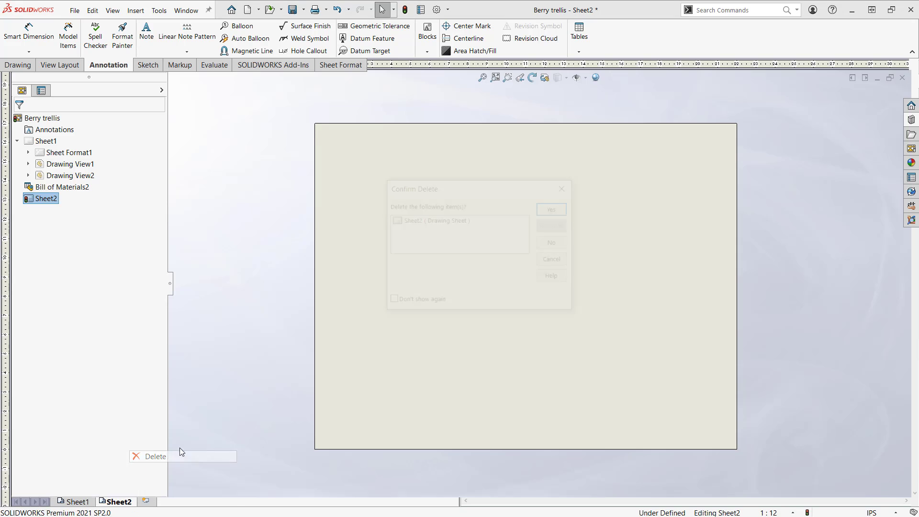
pyautogui.click(555, 209)
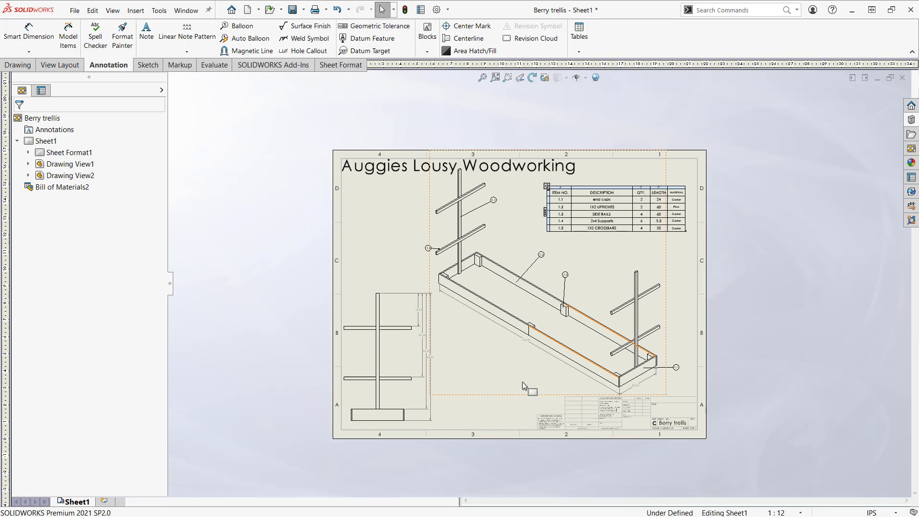
# Step: Enter sheet format editing on Sheet1 to view the format's border and title block, and return to the sheet
pyautogui.rightClick(367, 223)
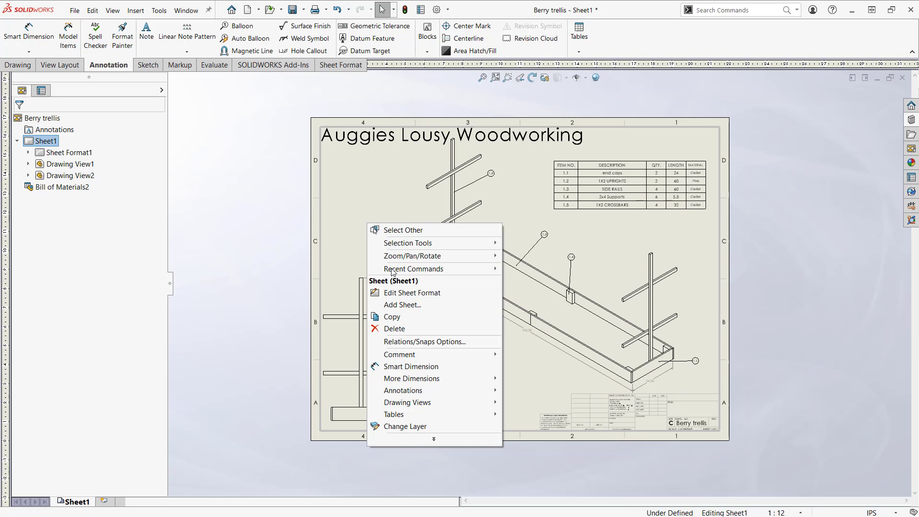
pyautogui.click(403, 293)
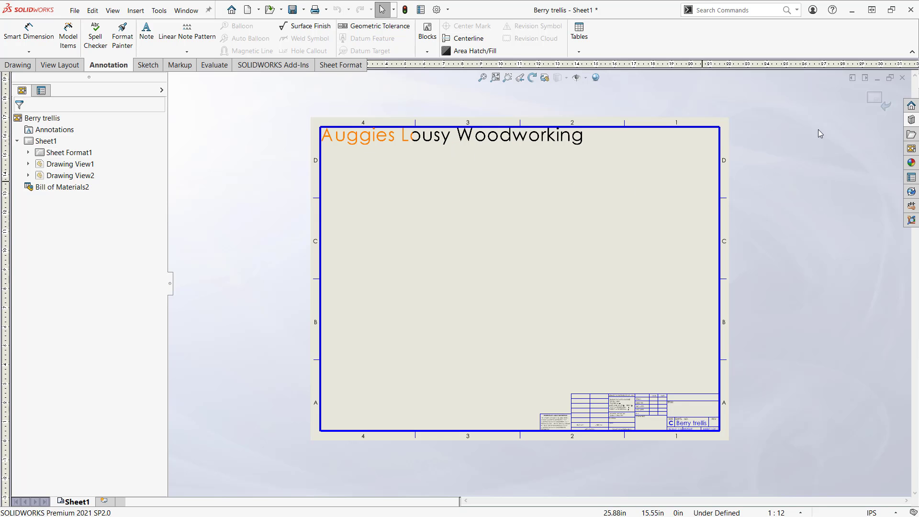
pyautogui.click(876, 101)
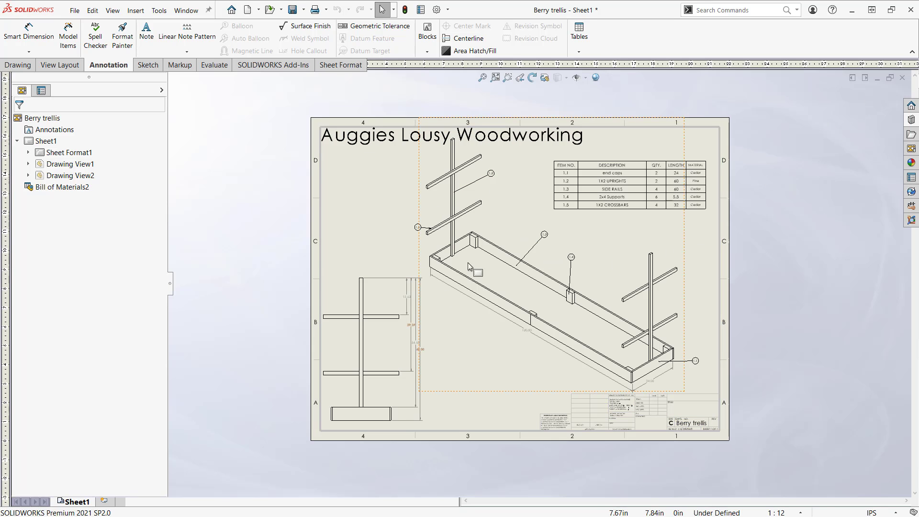
# Step: Save Sheet1's sheet format as "awesome sheet" in the Where did it go > Awesome Sheets folder
pyautogui.click(74, 11)
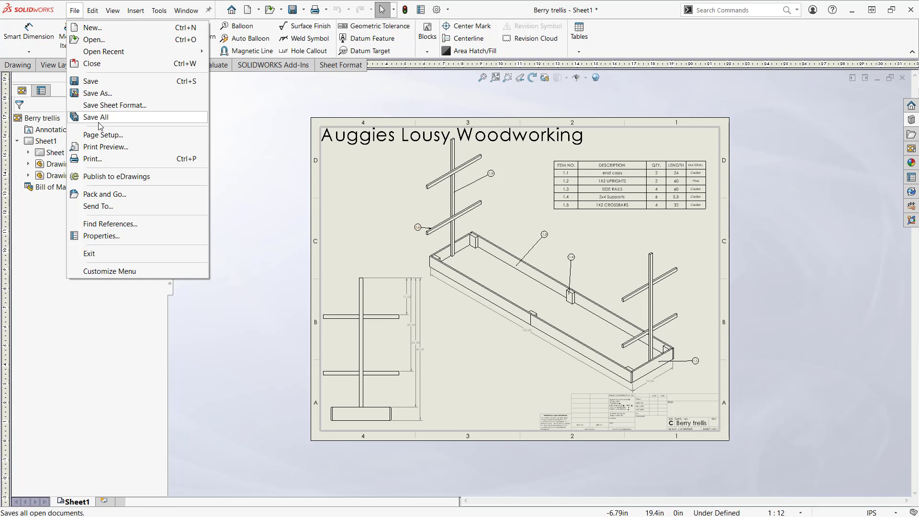
pyautogui.click(152, 106)
pyautogui.moveTo(229, 8); pyautogui.dragTo(428, 82)
pyautogui.click(366, 102)
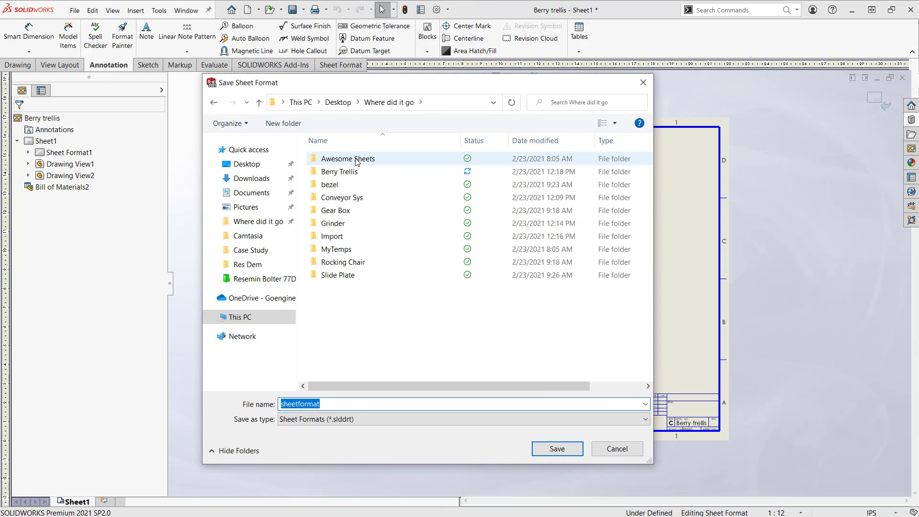
pyautogui.click(357, 160)
pyautogui.doubleClick(373, 160)
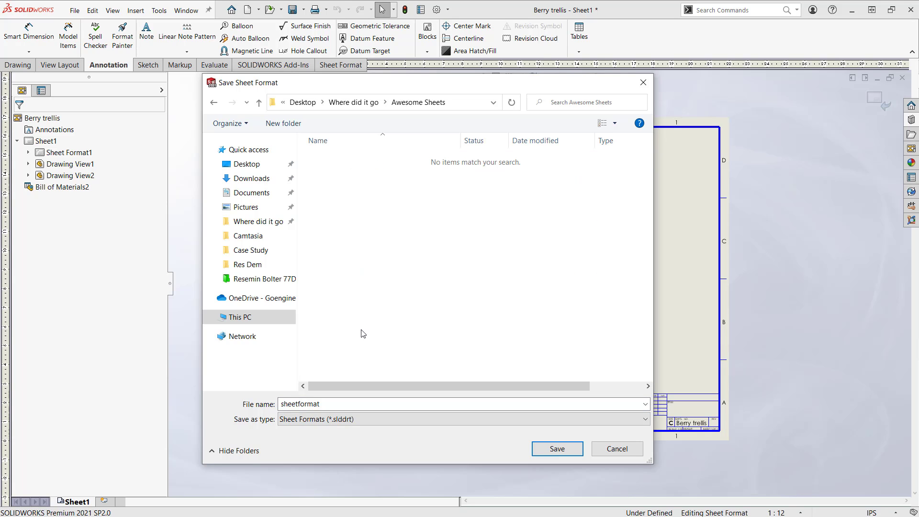
pyautogui.doubleClick(333, 405)
pyautogui.press('BackSpace')
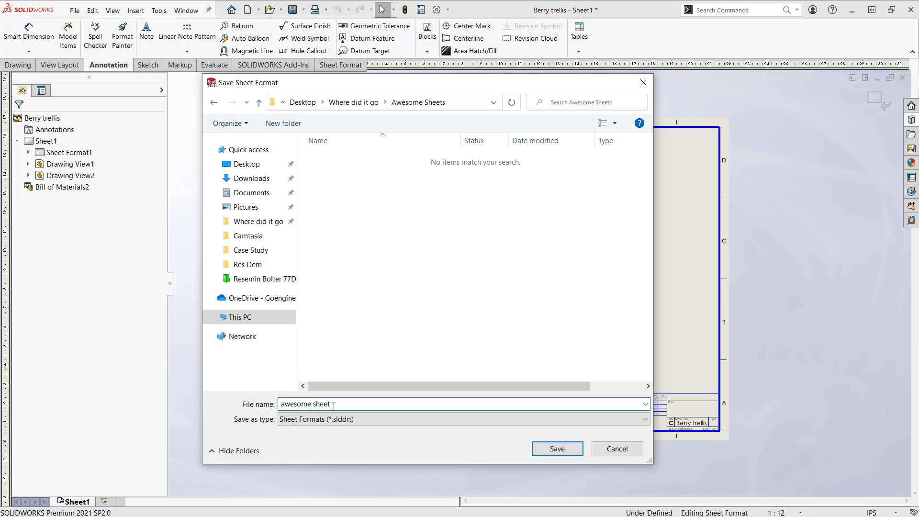
pyautogui.click(551, 449)
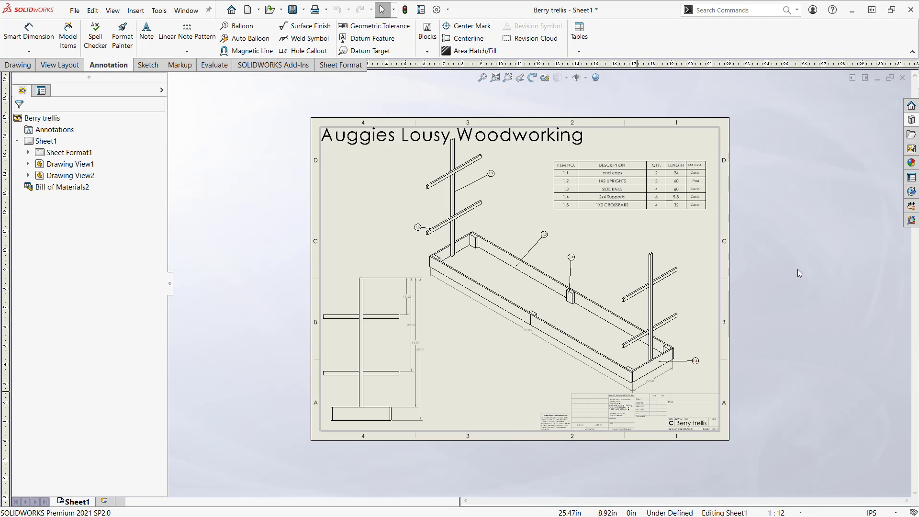
# Step: Add another new sheet to the Berry trellis drawing, dismissing the sheet format warning and leaving the format unselected
pyautogui.scroll(1, 643, 253)
pyautogui.scroll(-1, 641, 253)
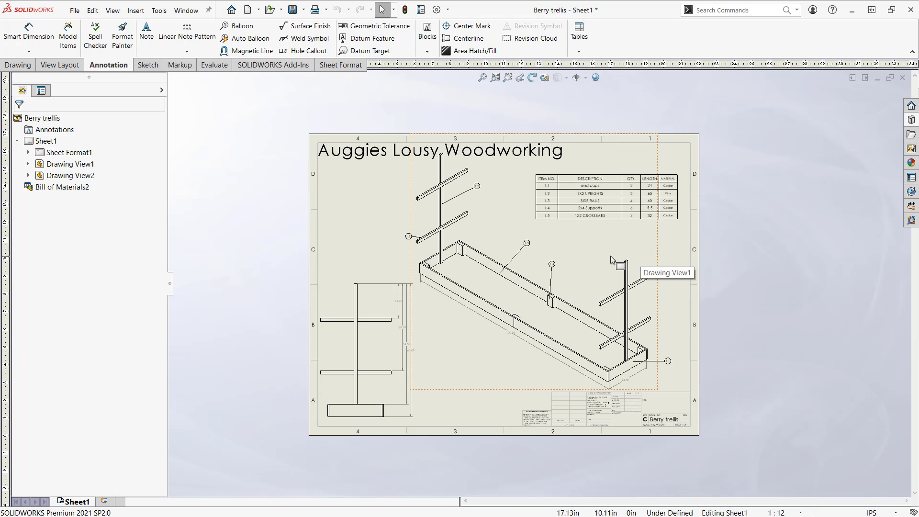
pyautogui.click(107, 503)
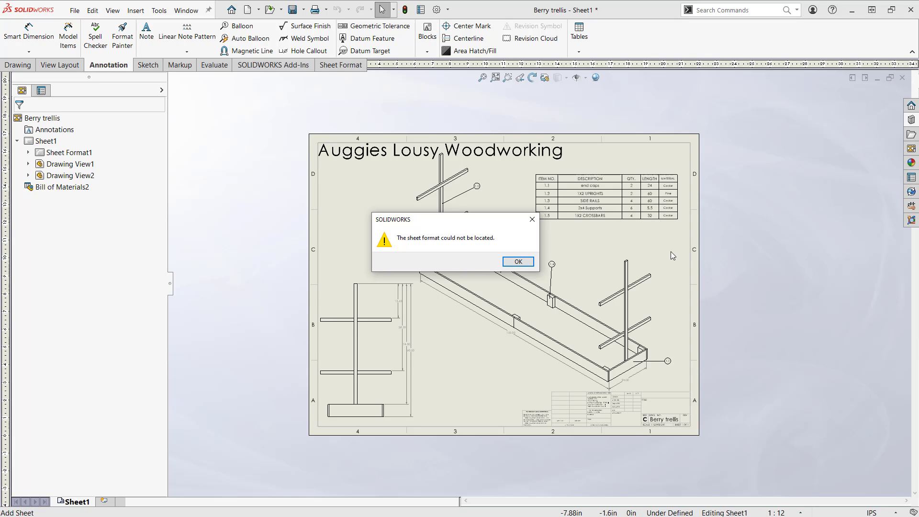
pyautogui.click(525, 263)
pyautogui.click(532, 338)
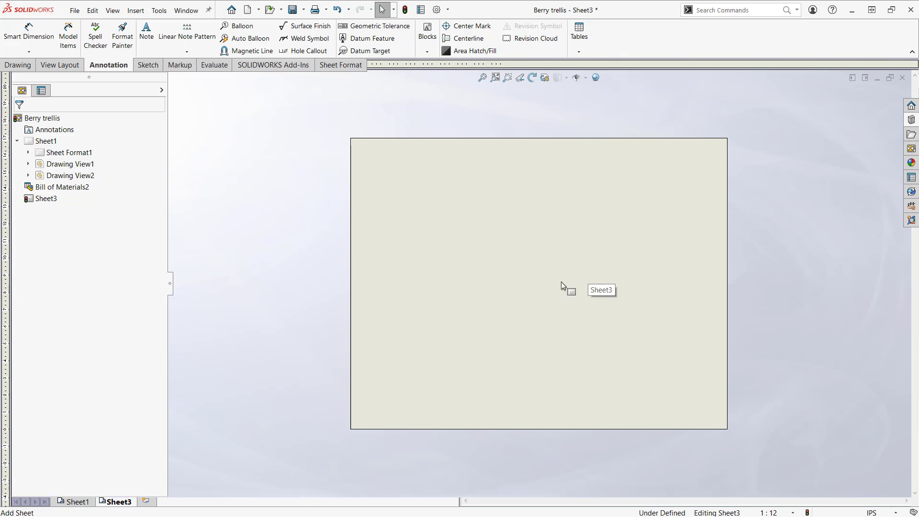
# Step: Show the Sheet Formats folders in the File Locations system options
pyautogui.click(436, 10)
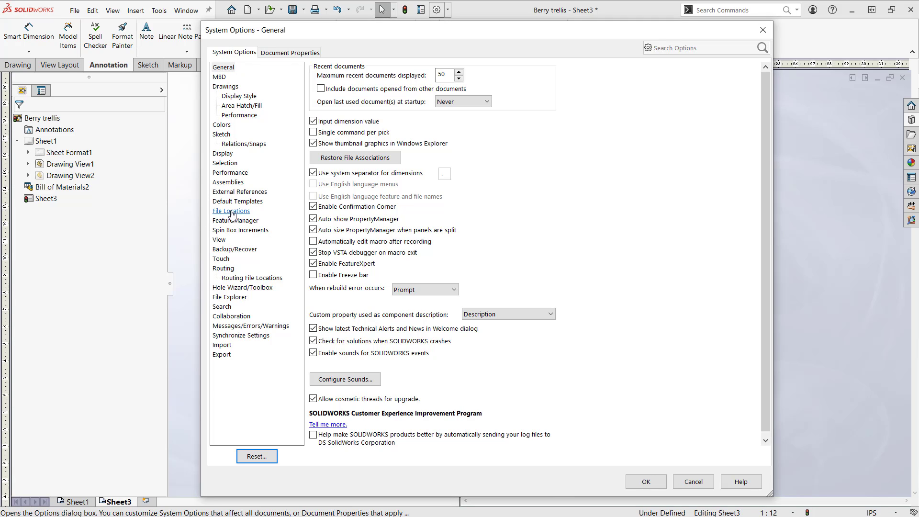
pyautogui.click(232, 211)
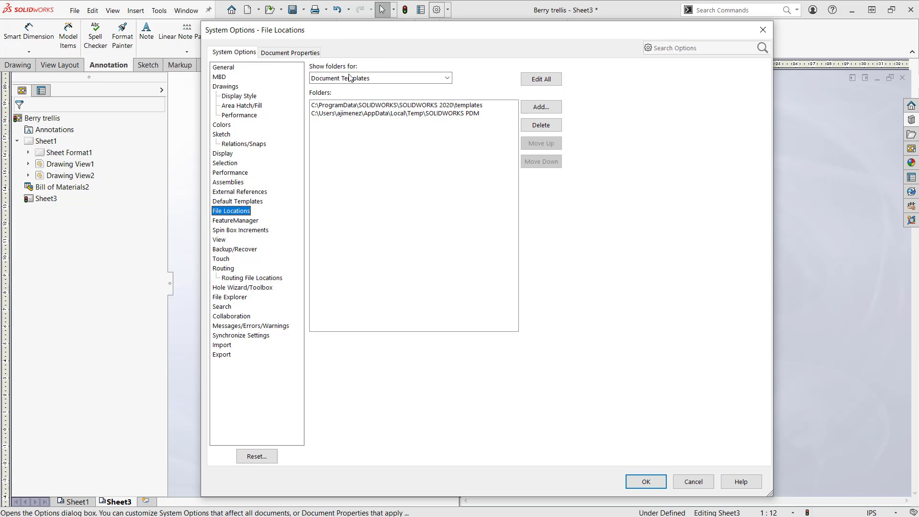
pyautogui.click(448, 79)
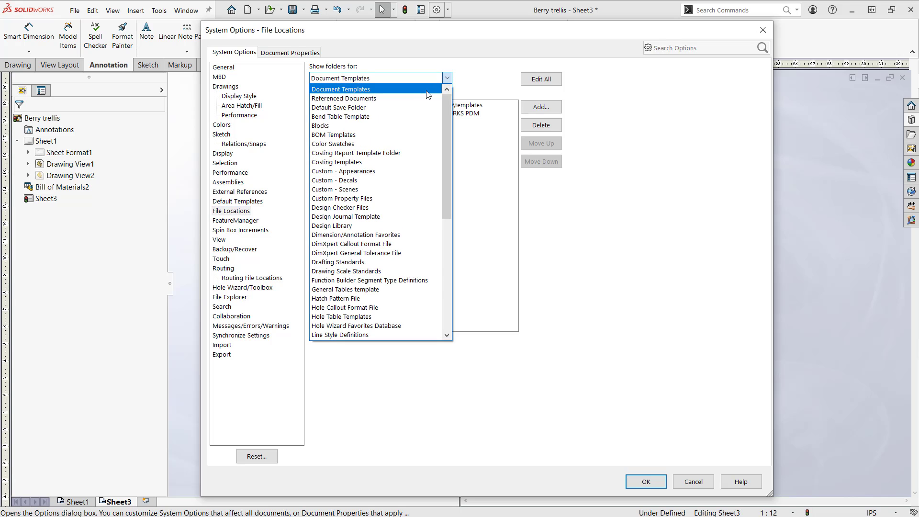
pyautogui.scroll(-6, 376, 173)
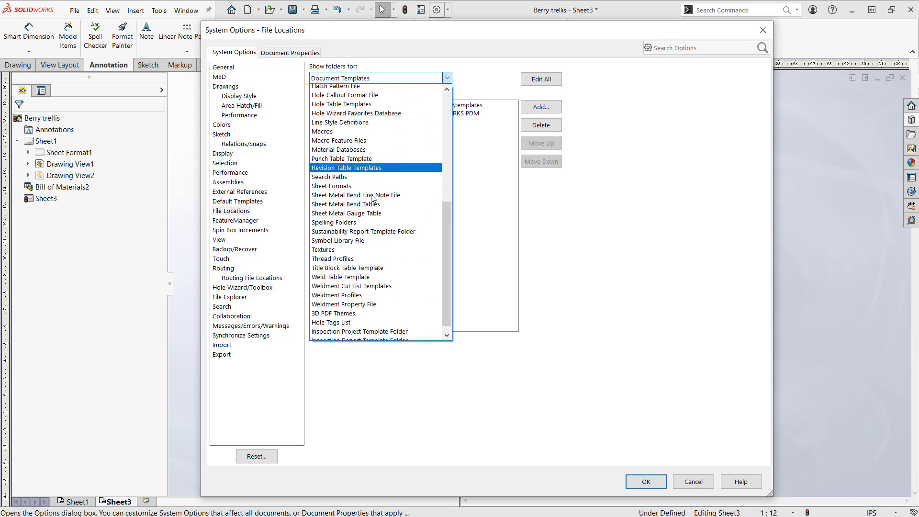
pyautogui.scroll(3, 373, 197)
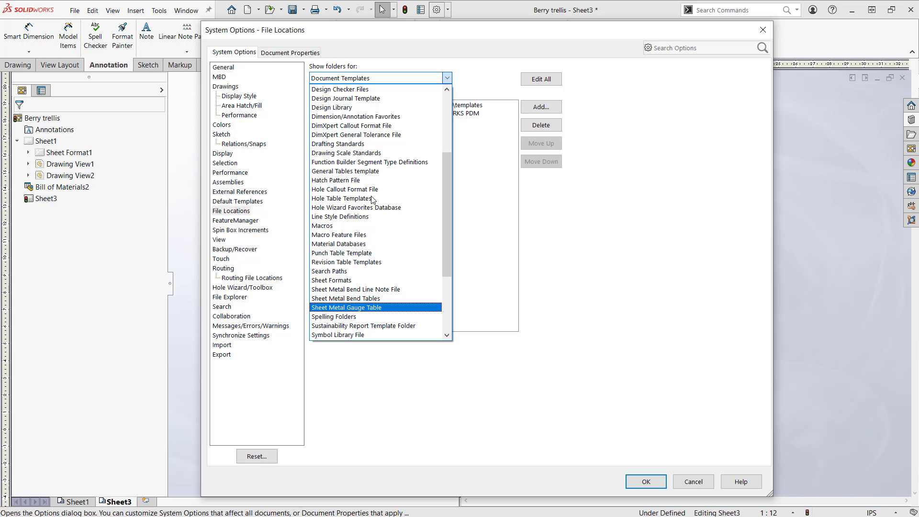
pyautogui.click(341, 281)
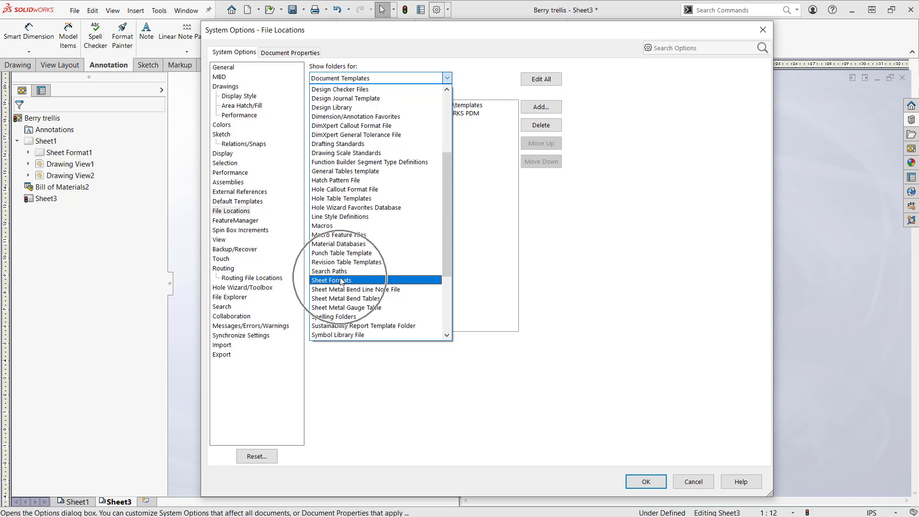
pyautogui.click(346, 282)
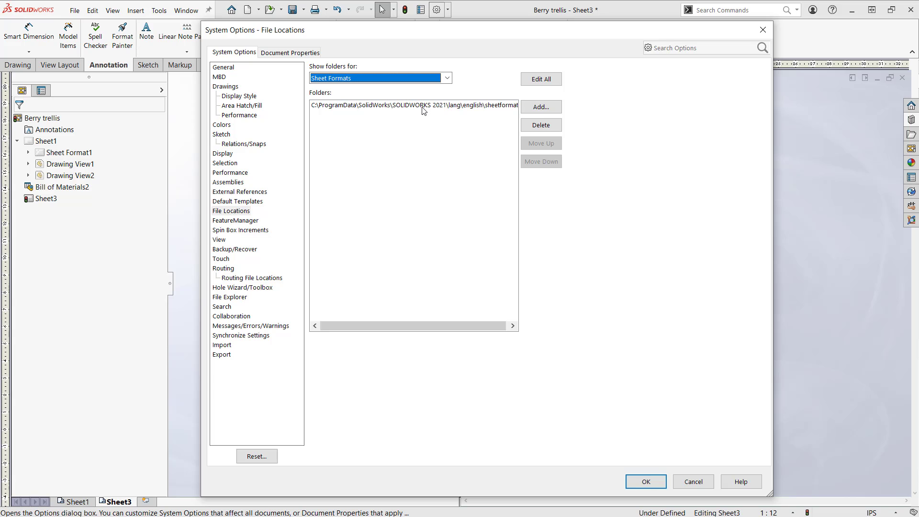
# Step: Add the Where did it go > Awesome Sheets folder to the sheet format locations and apply the options
pyautogui.click(540, 108)
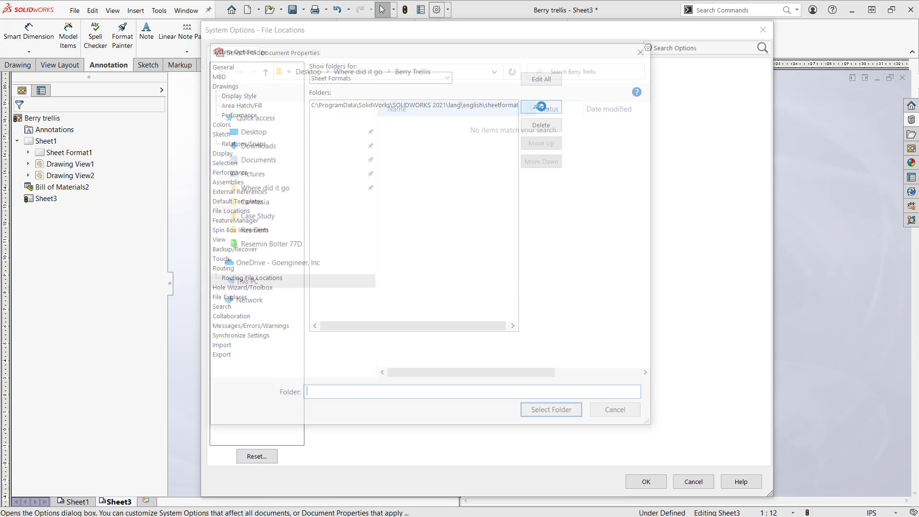
pyautogui.click(375, 71)
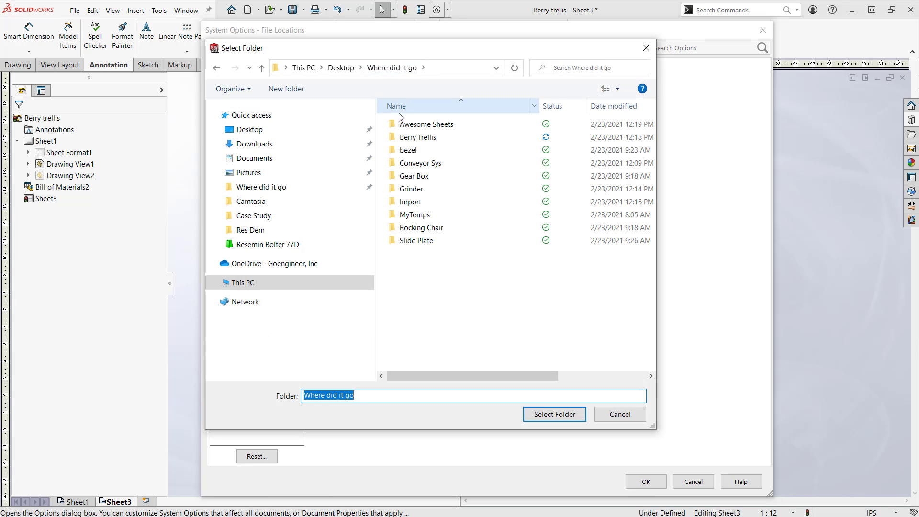
pyautogui.click(425, 125)
pyautogui.doubleClick(425, 125)
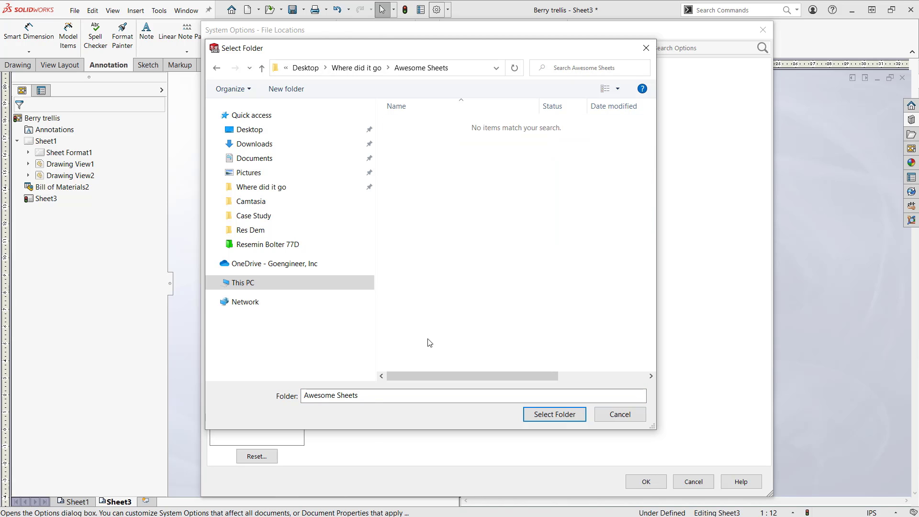
pyautogui.click(552, 415)
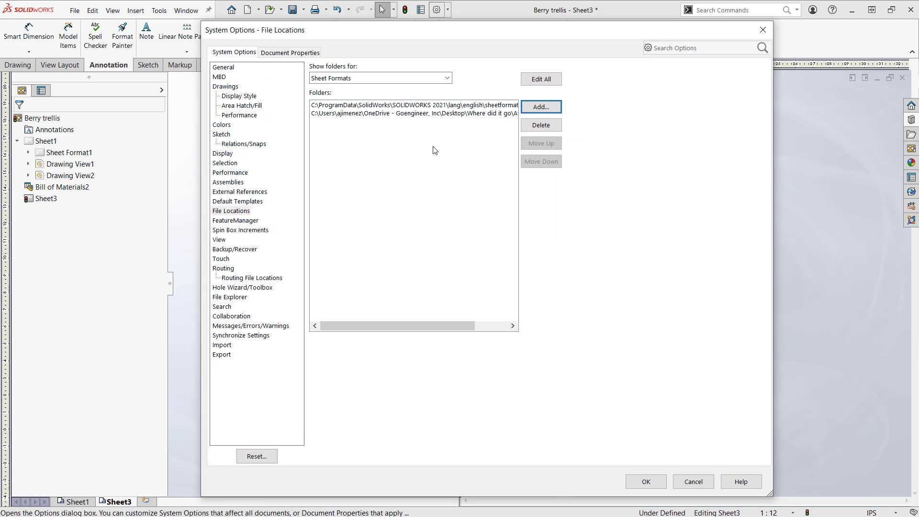
pyautogui.click(647, 485)
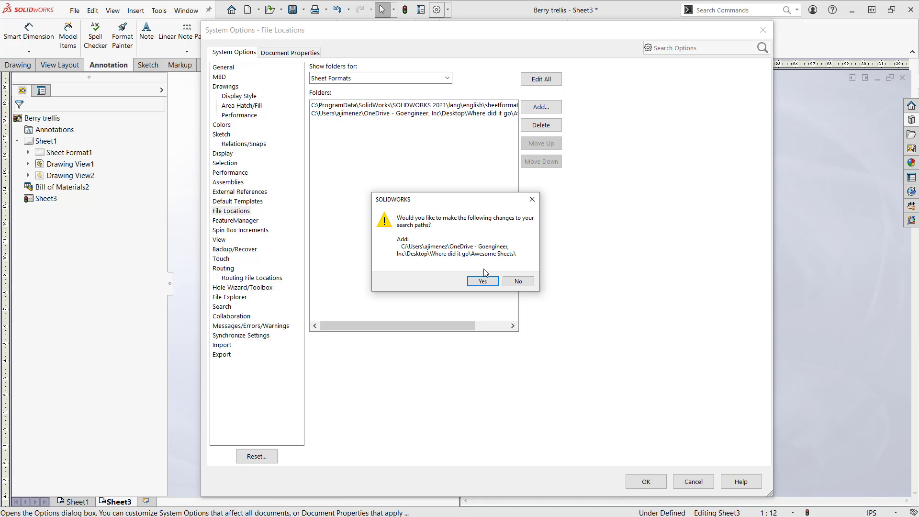
pyautogui.click(521, 280)
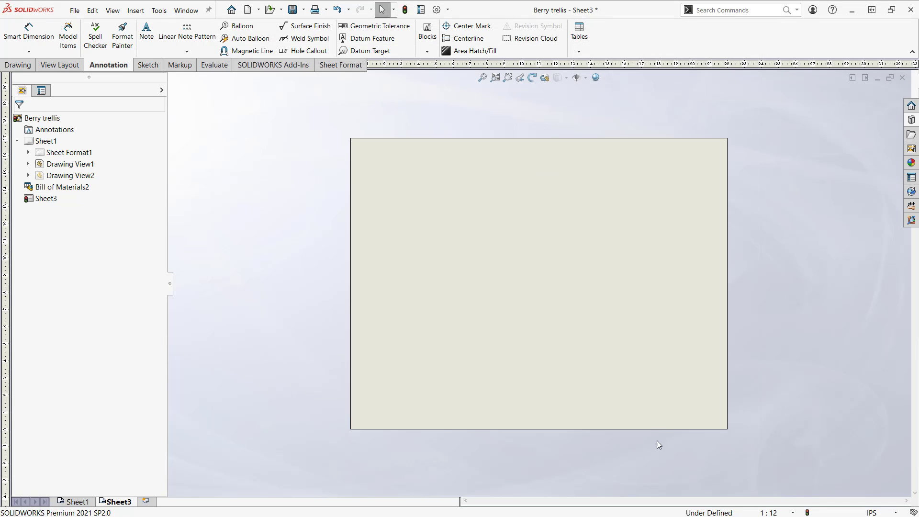
# Step: Apply the "awesome sheet" format to Sheet3 through its sheet properties
pyautogui.scroll(-1, 575, 281)
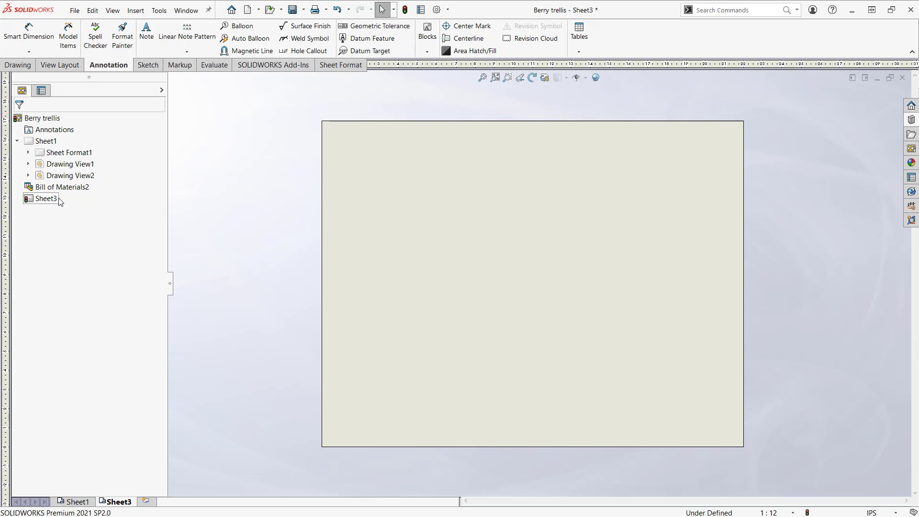
pyautogui.rightClick(52, 201)
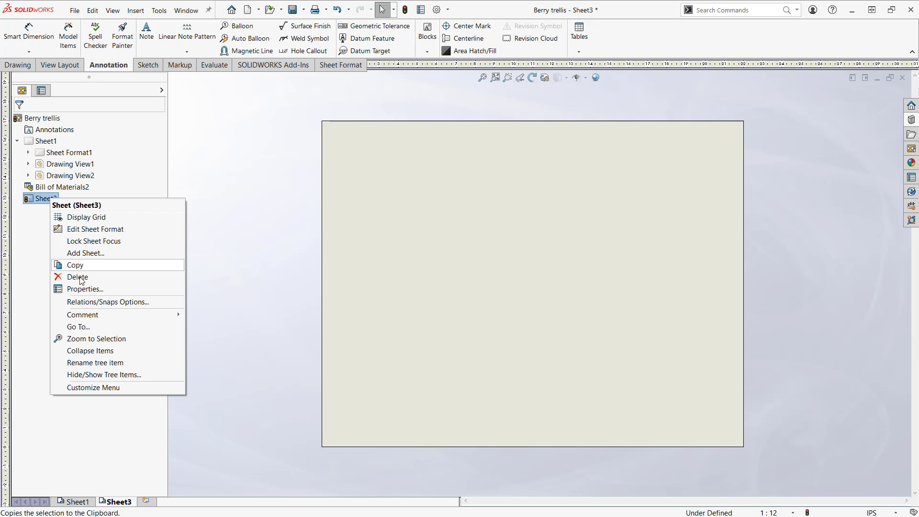
pyautogui.click(89, 289)
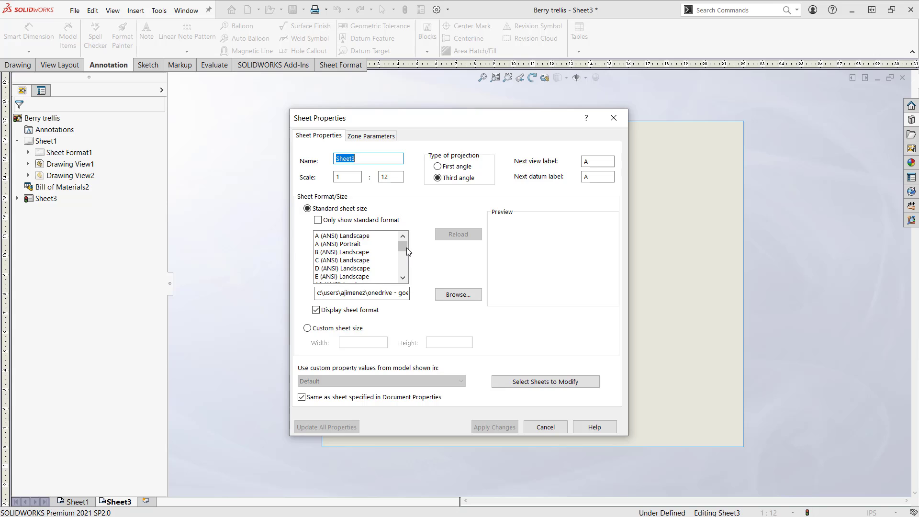
pyautogui.moveTo(402, 246); pyautogui.dragTo(406, 275)
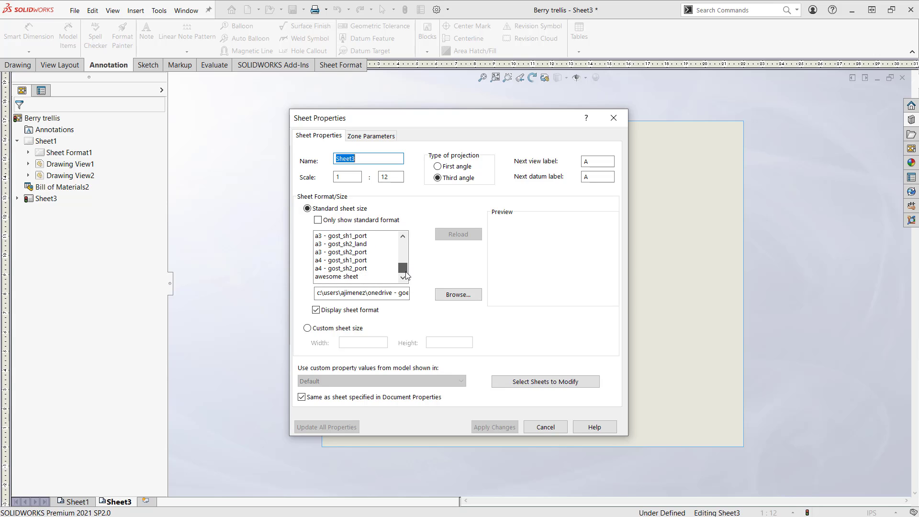
pyautogui.click(340, 276)
pyautogui.click(480, 428)
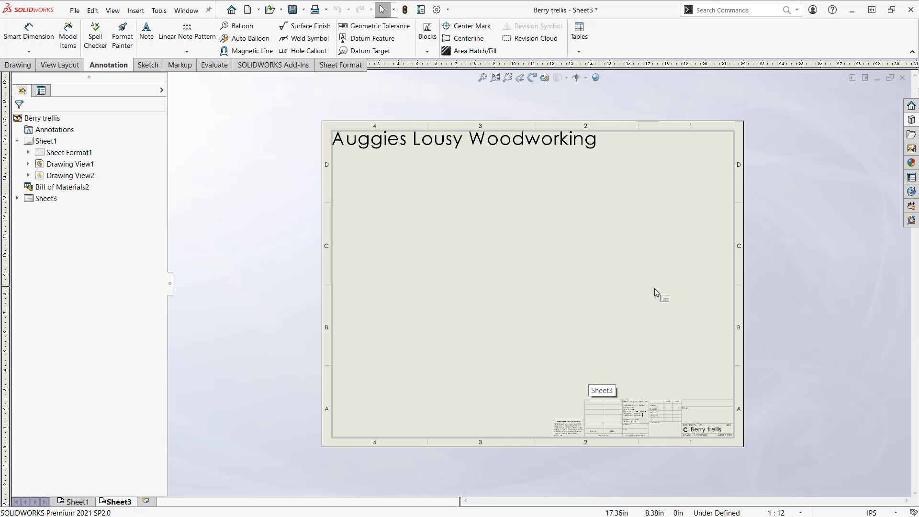
pyautogui.scroll(-1, 655, 289)
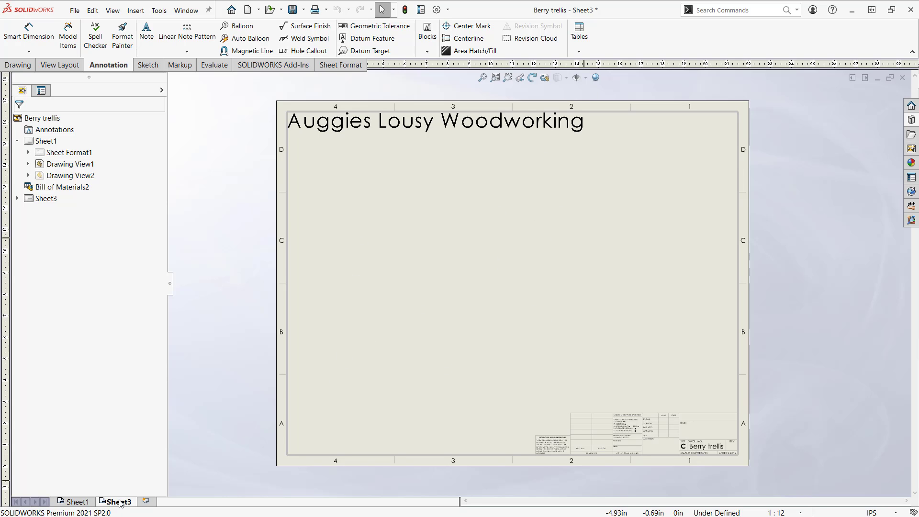
# Step: Show the drawing's Drafting Standard document properties and leave the options without changes
pyautogui.click(542, 274)
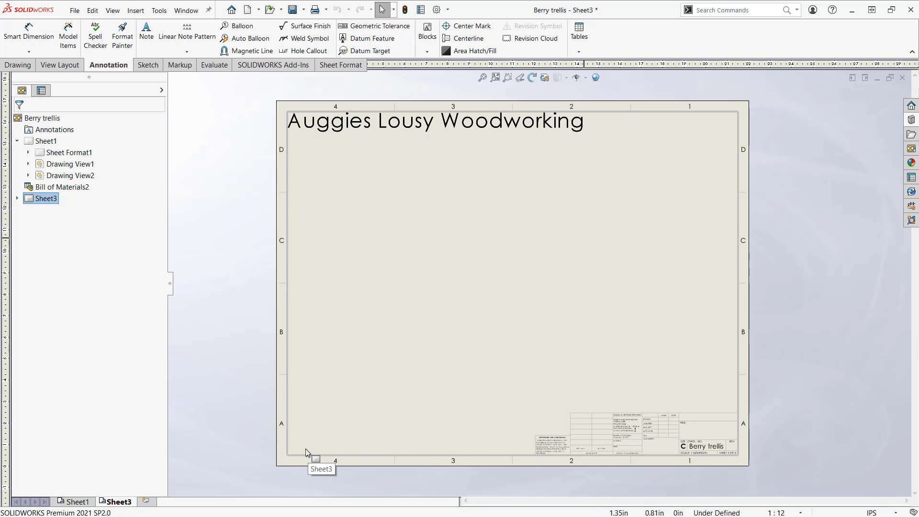
pyautogui.click(437, 10)
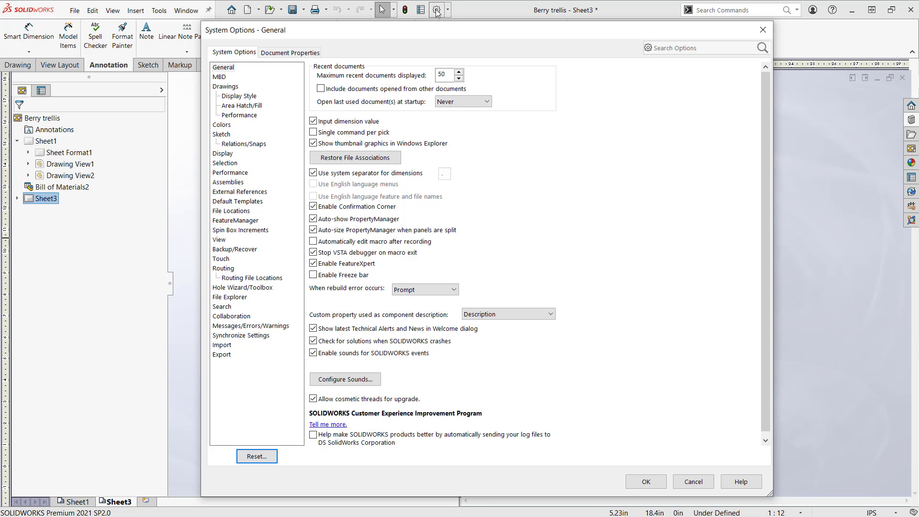
pyautogui.click(287, 53)
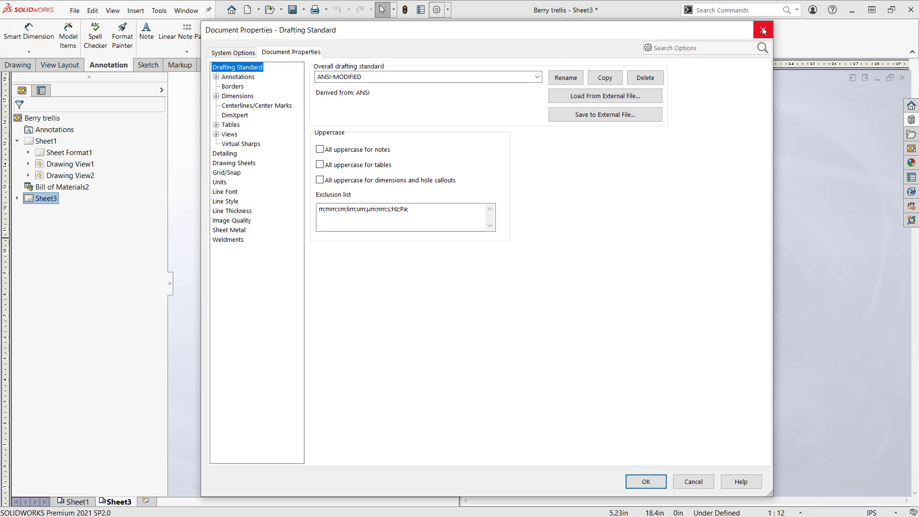
pyautogui.click(706, 483)
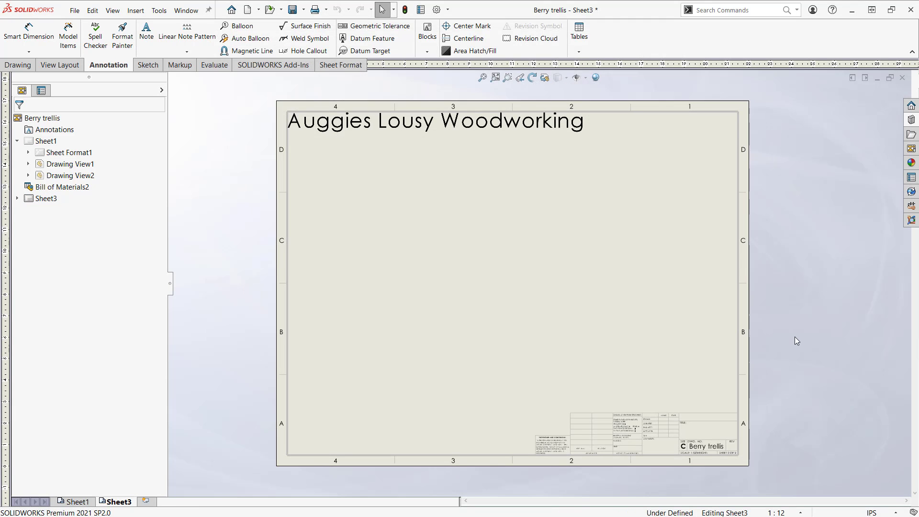
pyautogui.click(75, 8)
pyautogui.moveTo(90, 13)
pyautogui.click(244, 215)
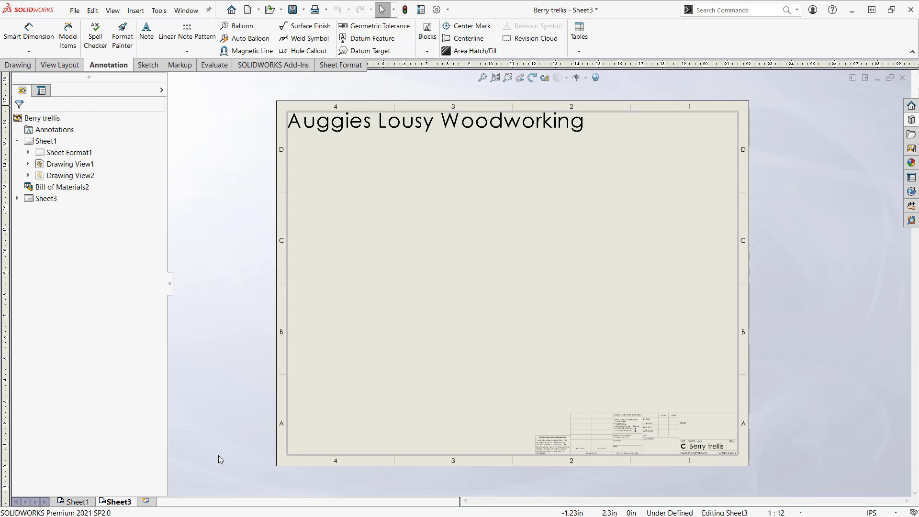
# Step: Delete Sheet3 from the Berry trellis drawing
pyautogui.rightClick(128, 501)
pyautogui.click(153, 456)
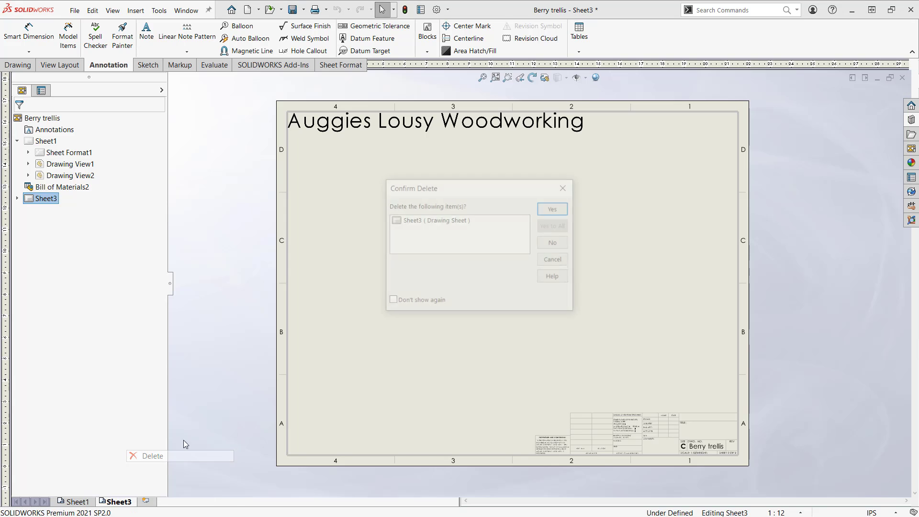
pyautogui.click(553, 209)
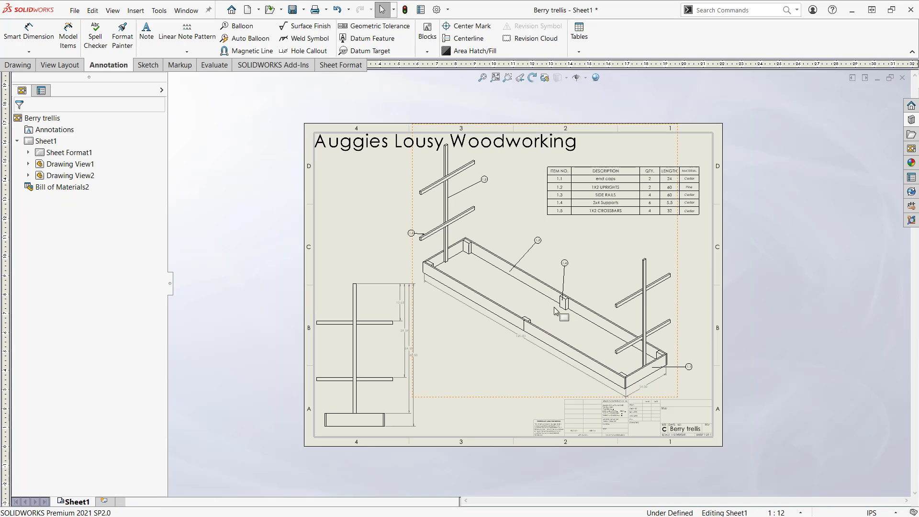
# Step: Delete both drawing views and the bill of materials table from Sheet1, leaving only the sheet format
pyautogui.click(329, 292)
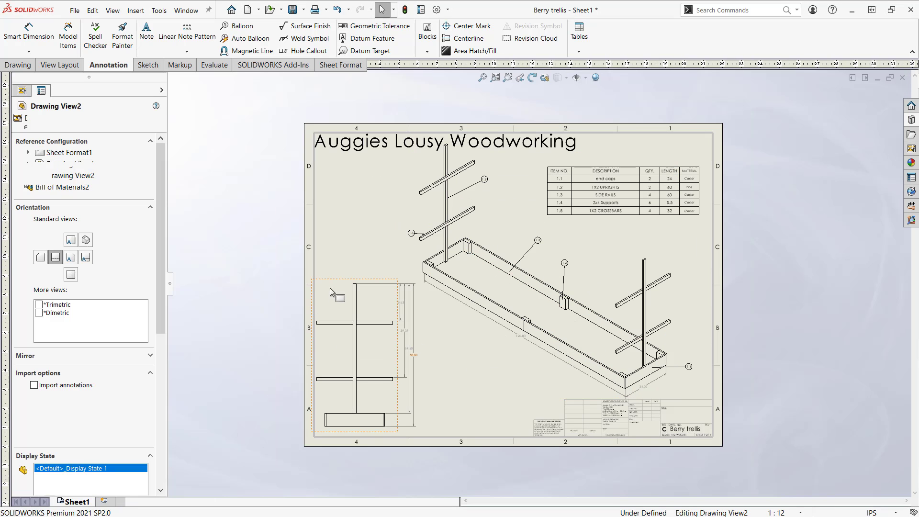
pyautogui.press('Delete')
pyautogui.press('Return')
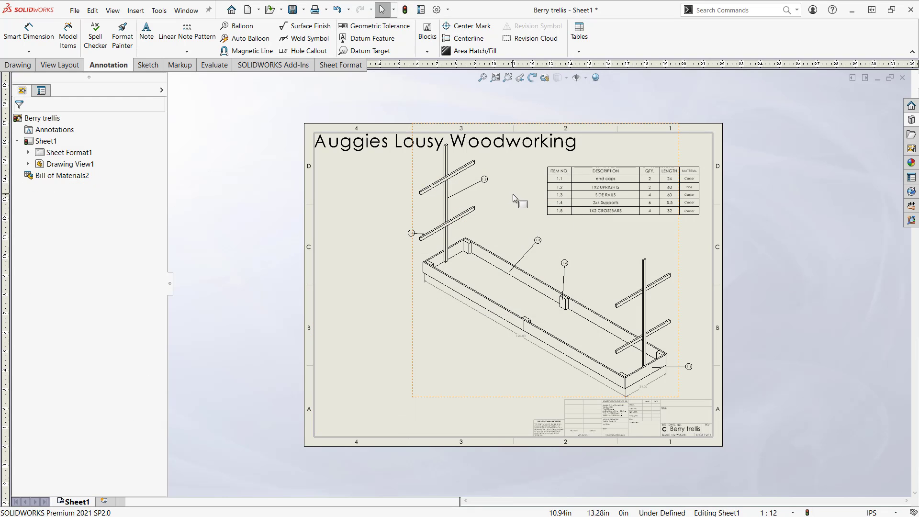
pyautogui.click(513, 194)
pyautogui.press('Delete')
pyautogui.click(555, 208)
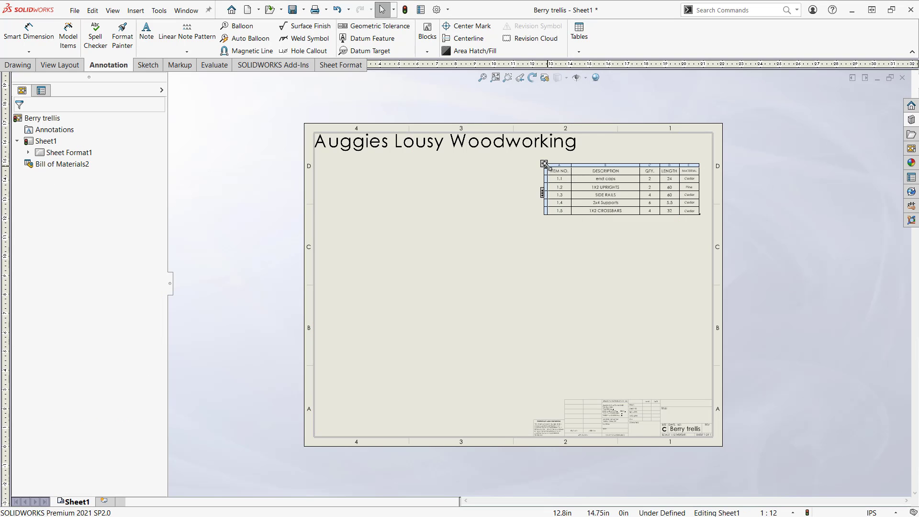
pyautogui.click(545, 164)
pyautogui.press('Delete')
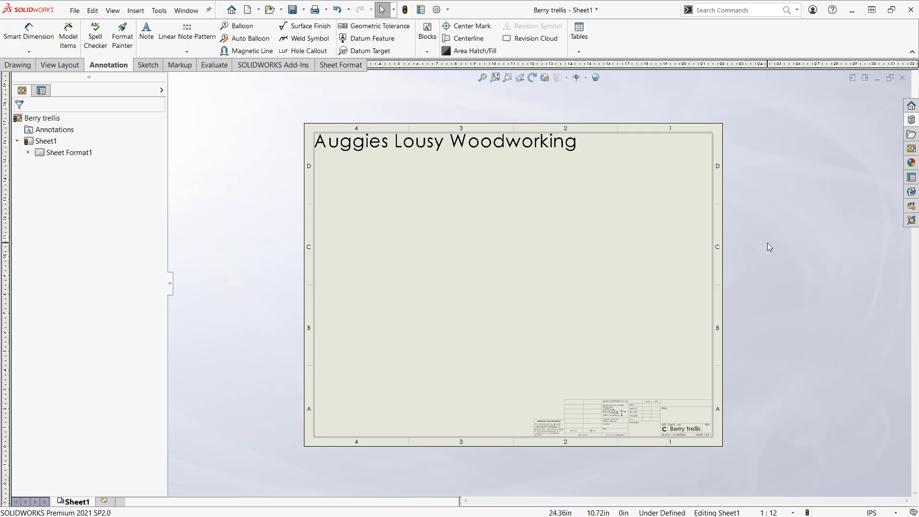
# Step: Begin saving a copy of the emptied drawing in Where did it go > MyTemps, named "My awesome temp."
pyautogui.scroll(-2, 576, 288)
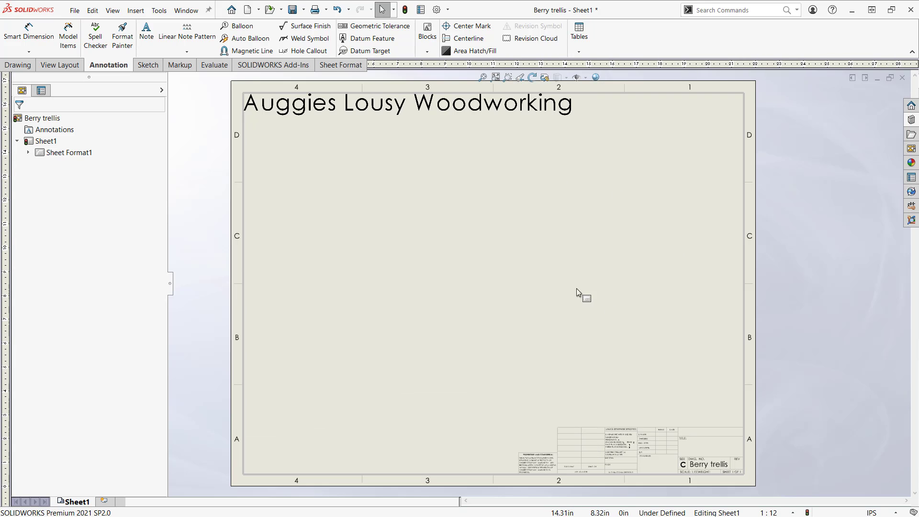
pyautogui.click(75, 10)
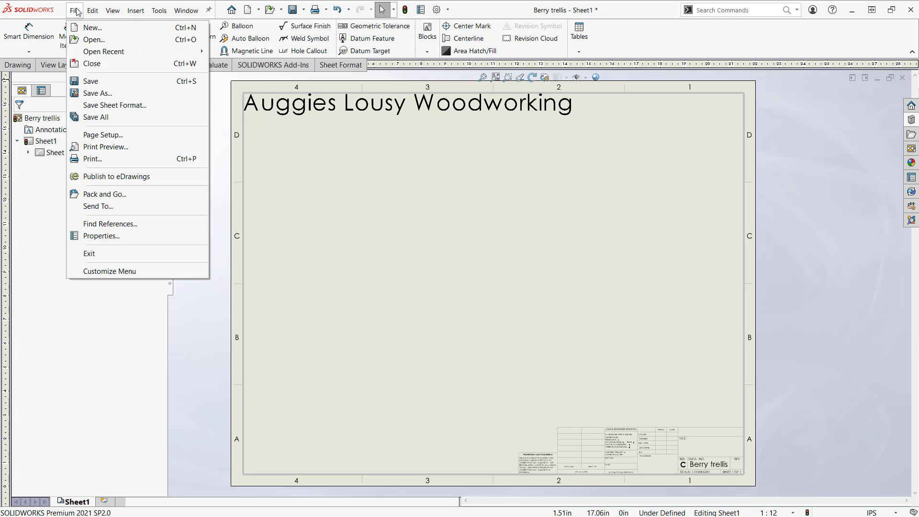
pyautogui.click(118, 94)
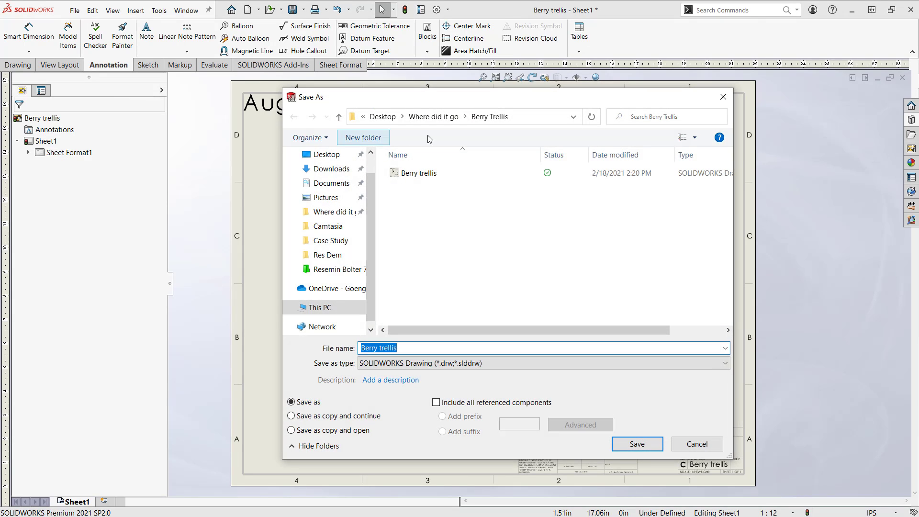
pyautogui.click(455, 117)
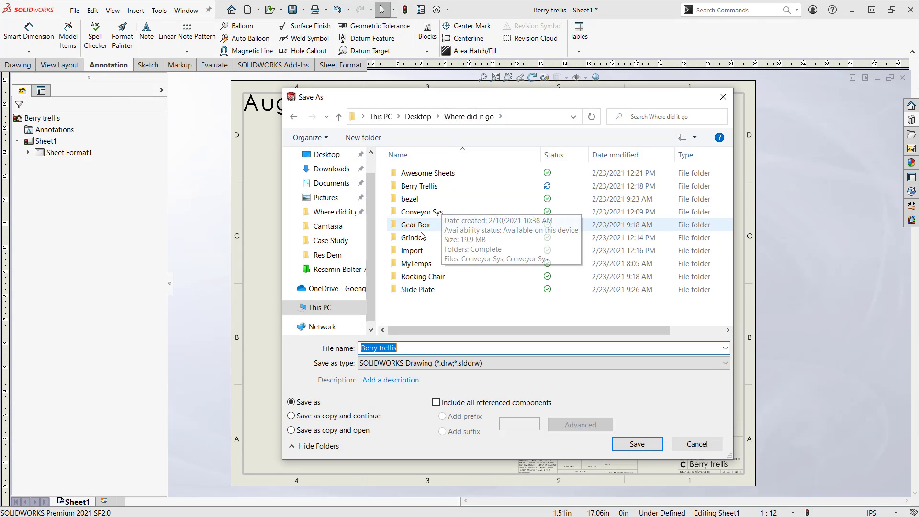
pyautogui.doubleClick(416, 264)
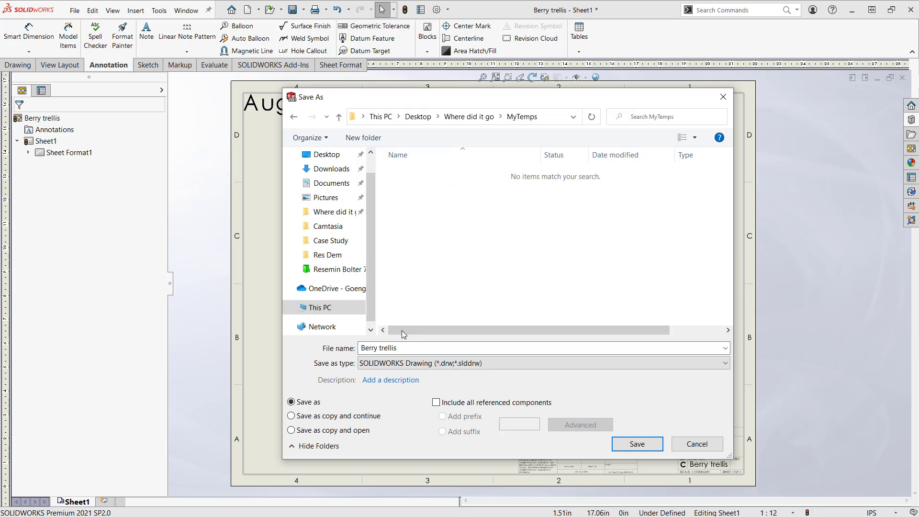
pyautogui.press('BackSpace')
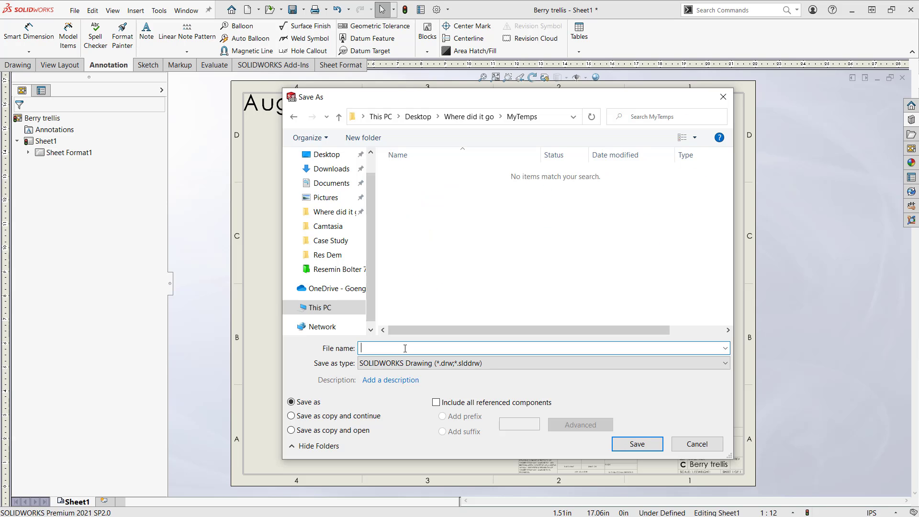
pyautogui.write('My awesome temp.')
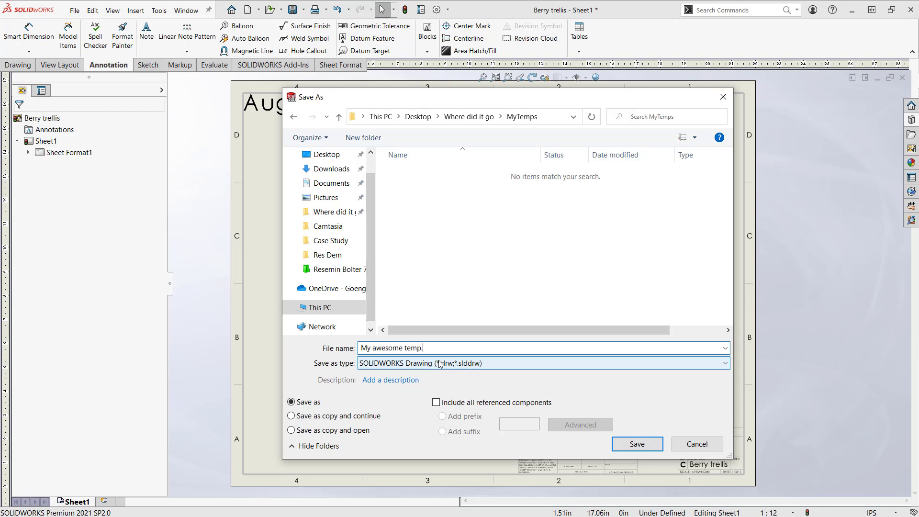
# Step: Save the file as a Drawing Templates (*.drwdot) type in the MyTemps folder, accept the template warning and close it
pyautogui.click(439, 364)
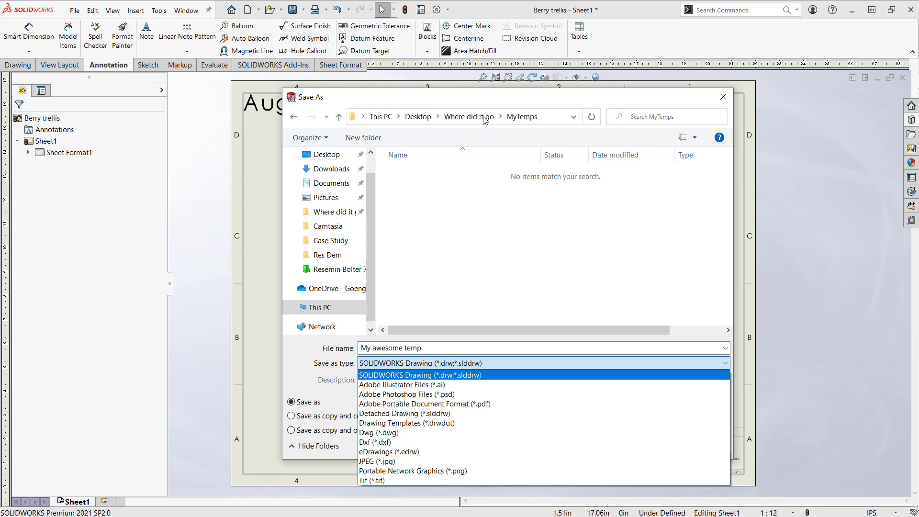
pyautogui.click(413, 423)
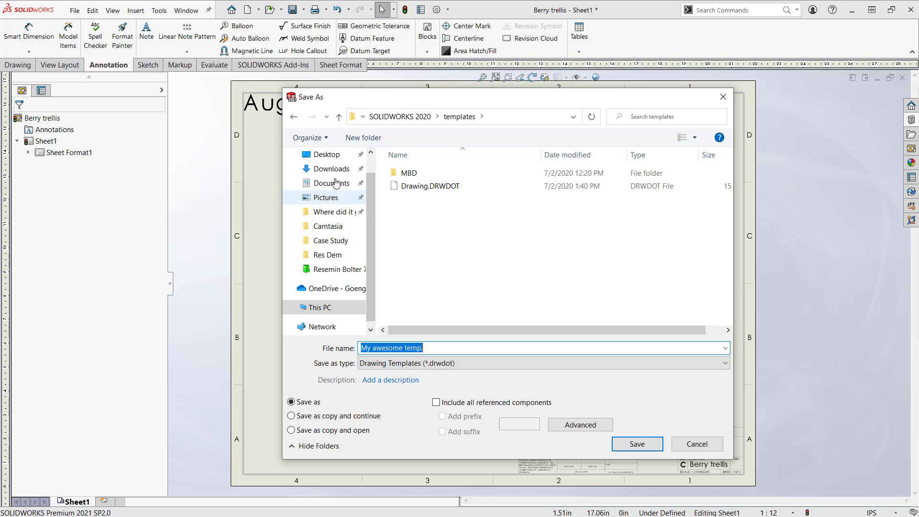
pyautogui.click(294, 118)
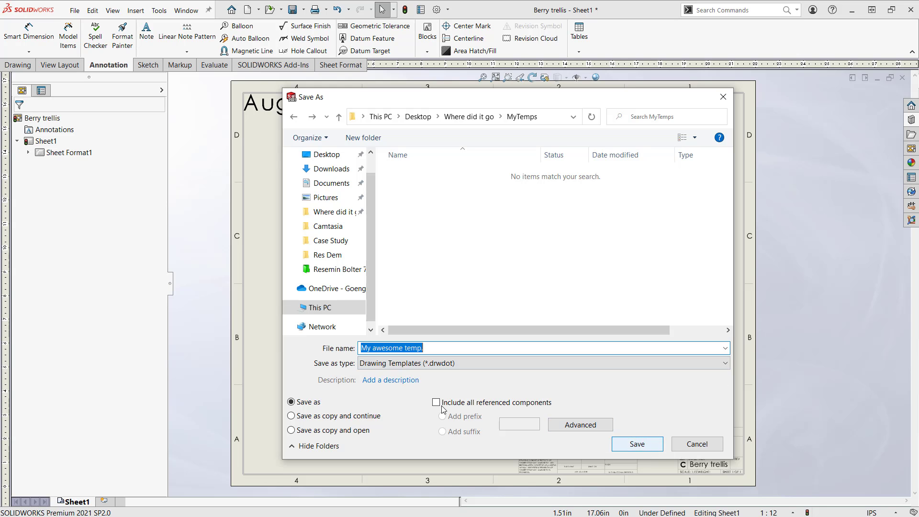
pyautogui.click(637, 446)
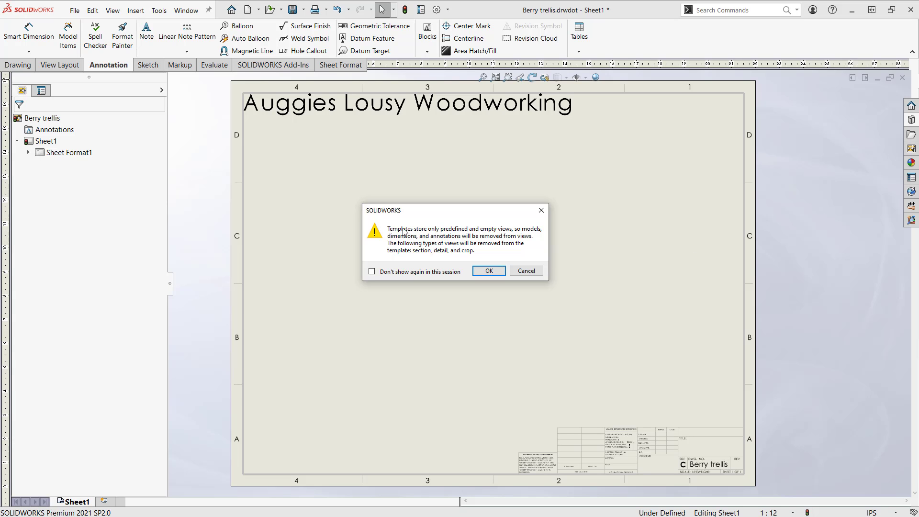
pyautogui.click(493, 271)
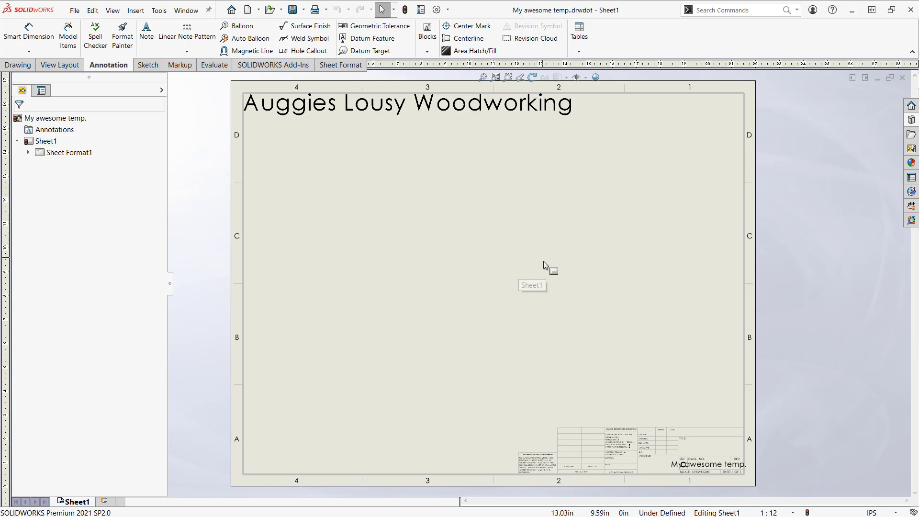
pyautogui.scroll(2, 541, 278)
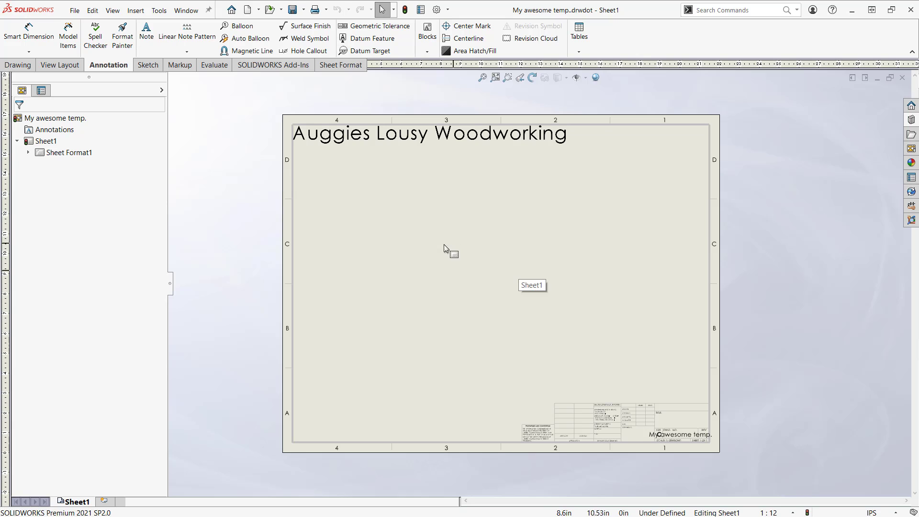
pyautogui.click(903, 78)
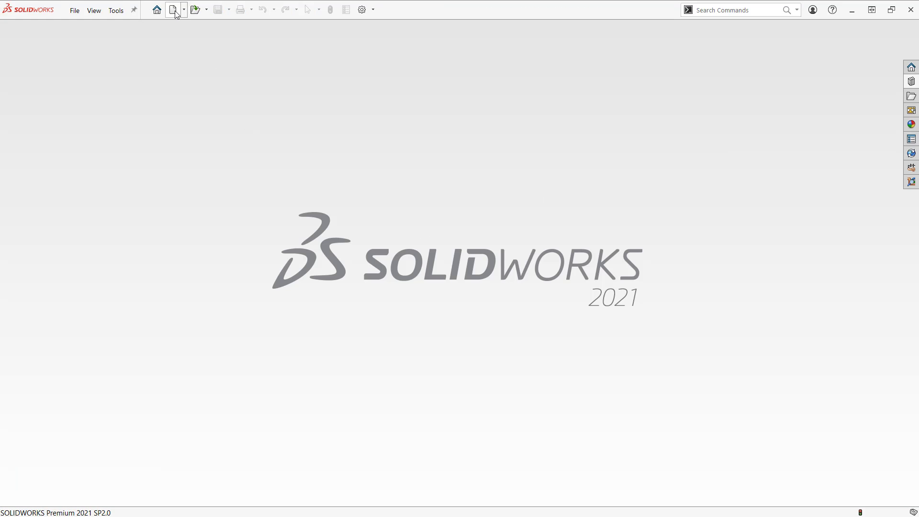
# Step: Check which templates are offered for a new document, then cancel without creating one
pyautogui.click(183, 15)
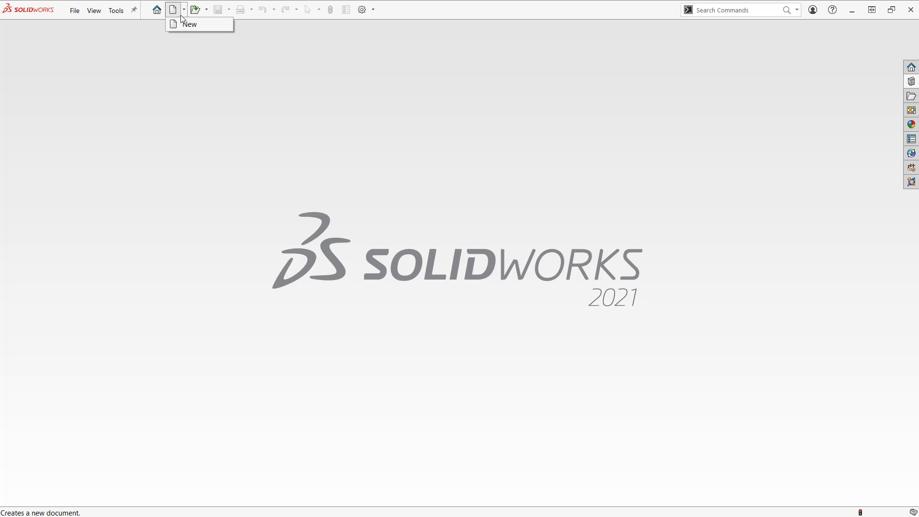
pyautogui.click(183, 24)
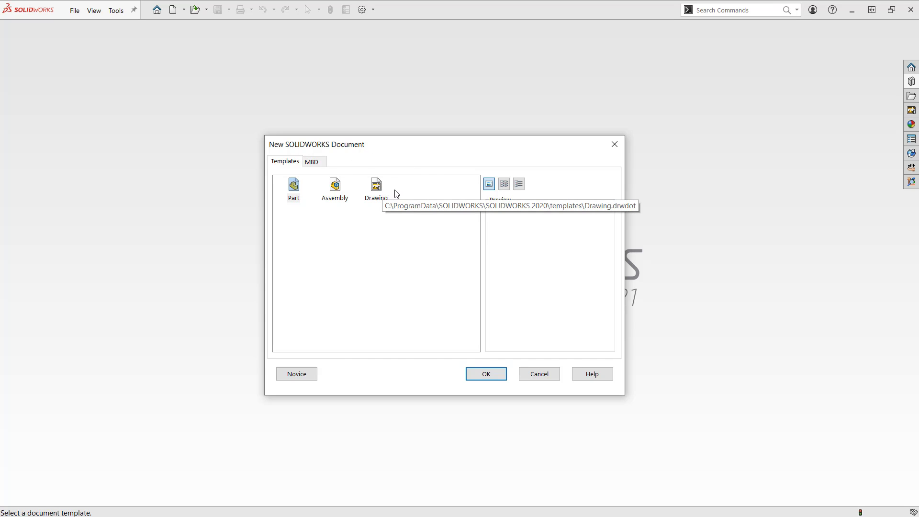
pyautogui.click(540, 375)
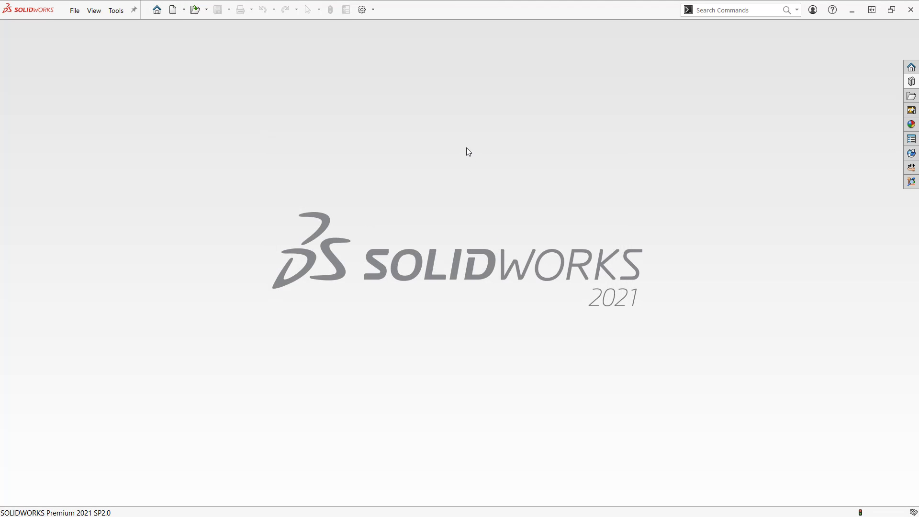
# Step: Show the Document Templates folders in the File Locations system options and close the options unchanged
pyautogui.click(363, 10)
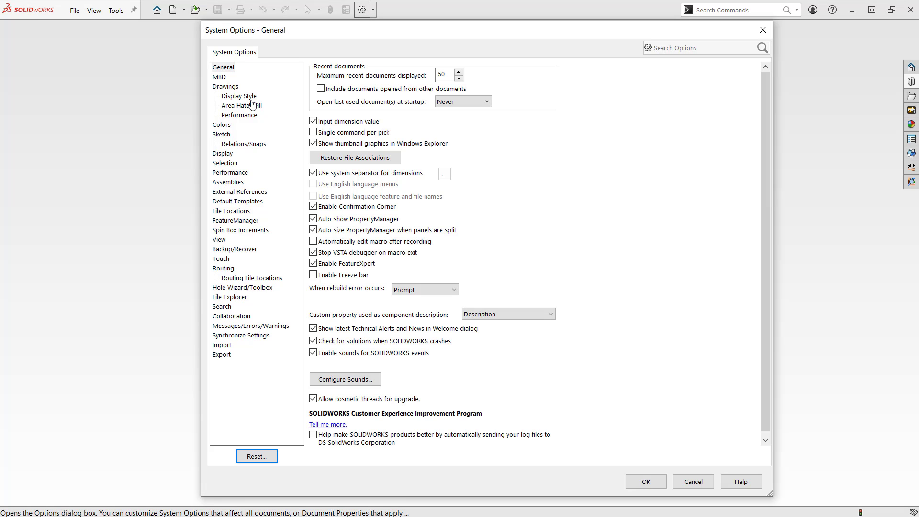
pyautogui.click(237, 213)
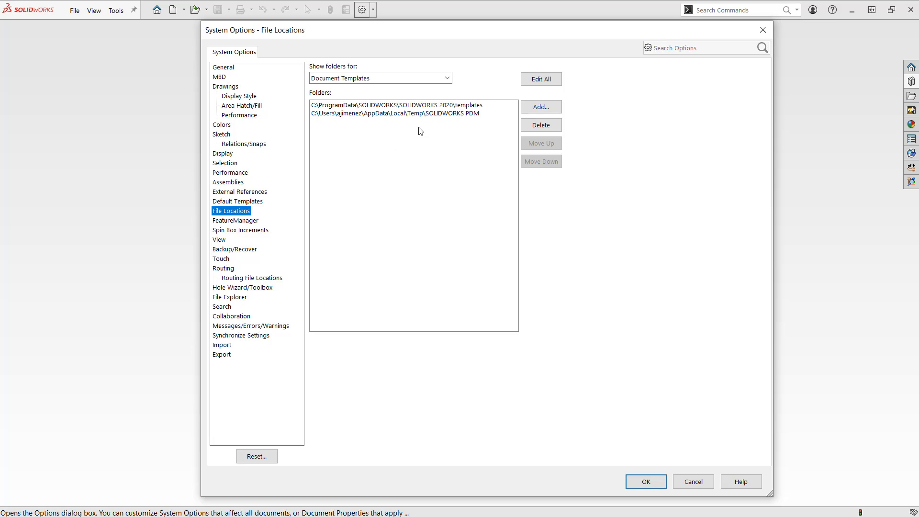
pyautogui.click(764, 30)
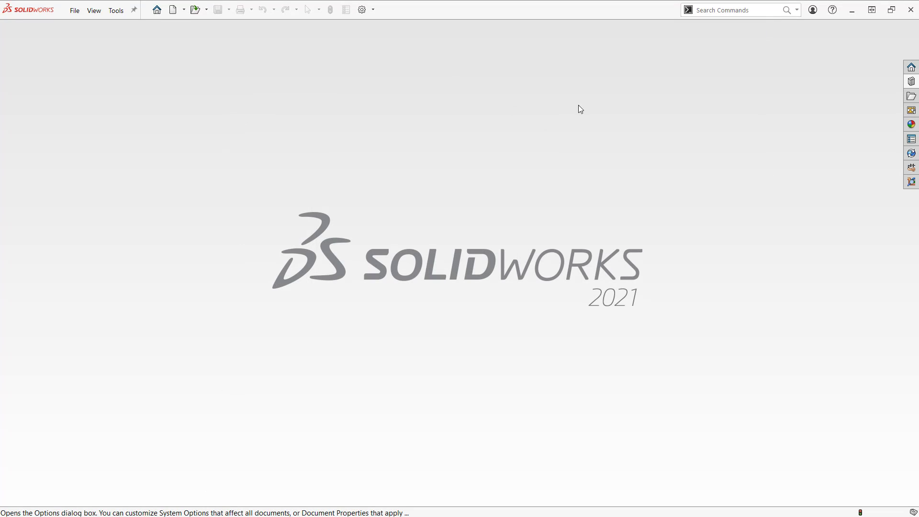
# Step: Examine the file paths of the Part and Assembly templates offered for a new document
pyautogui.click(175, 12)
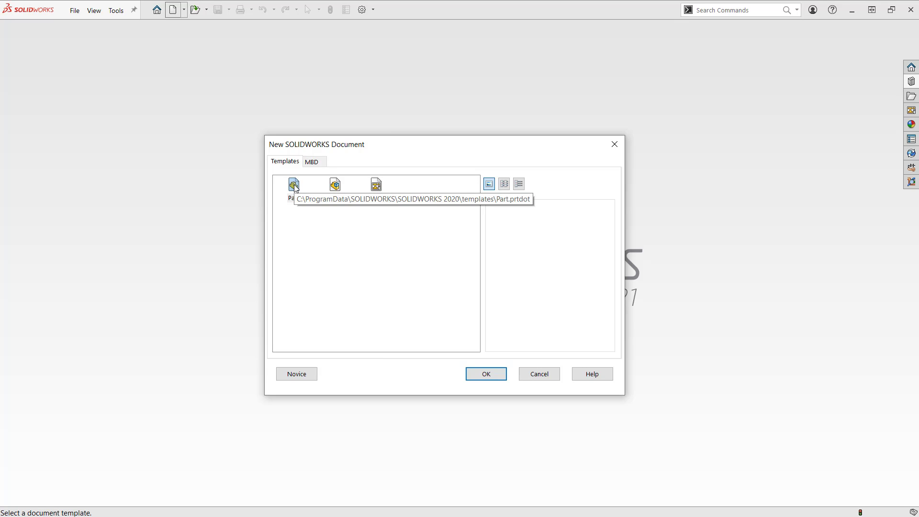
pyautogui.moveTo(464, 151); pyautogui.dragTo(378, 155)
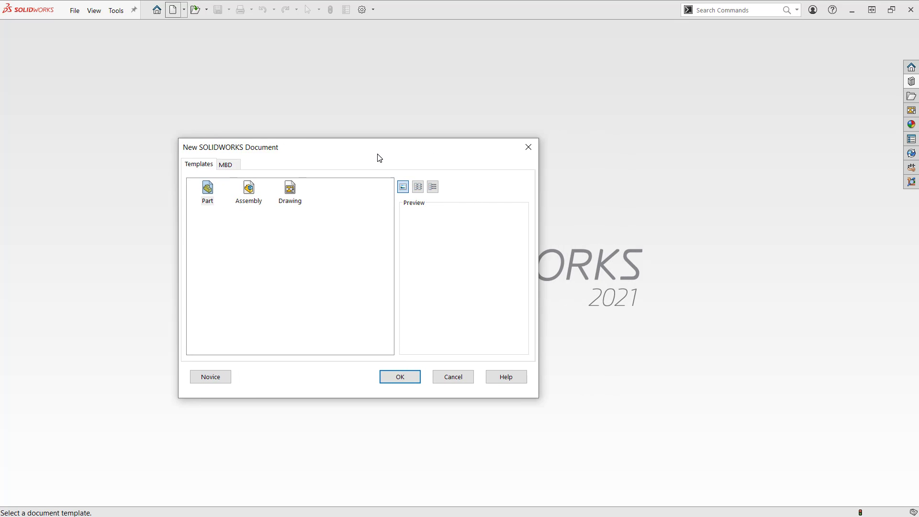
pyautogui.click(613, 302)
pyautogui.click(211, 190)
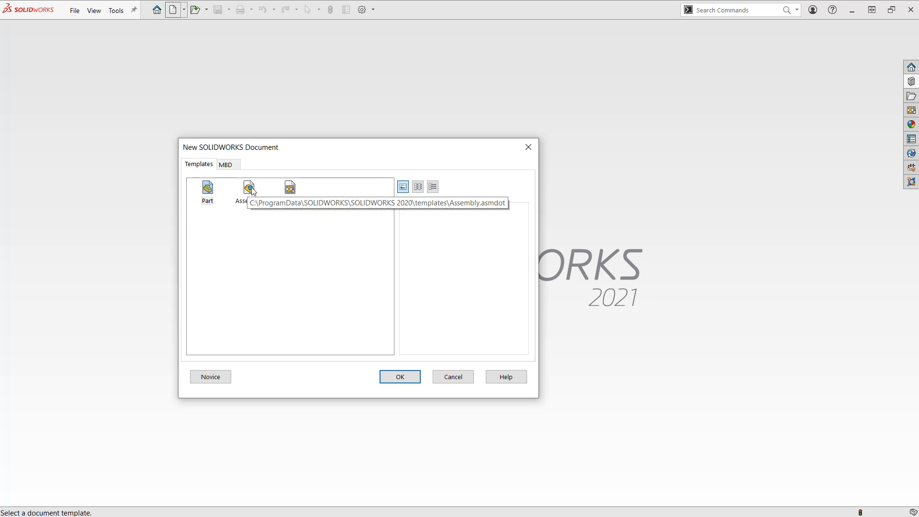
pyautogui.moveTo(375, 154); pyautogui.dragTo(426, 161)
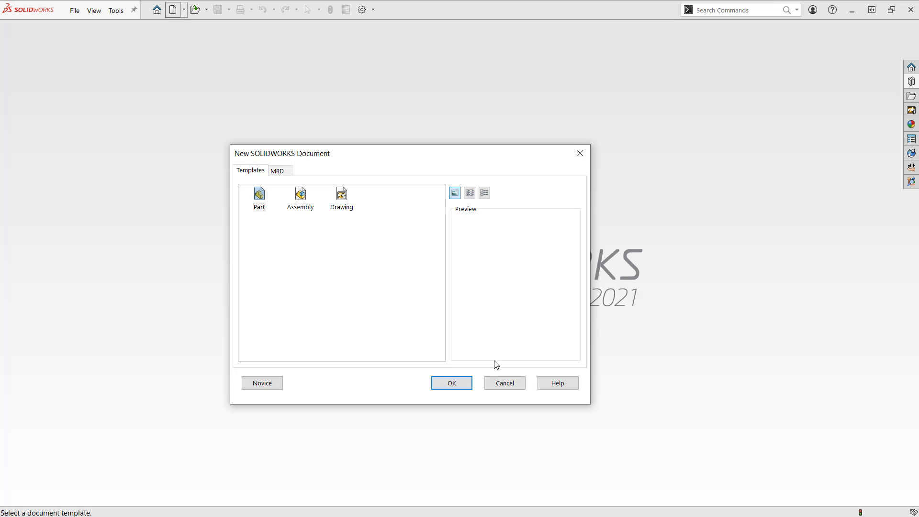
# Step: Cancel the new document and open the File Locations page of the system options
pyautogui.click(505, 383)
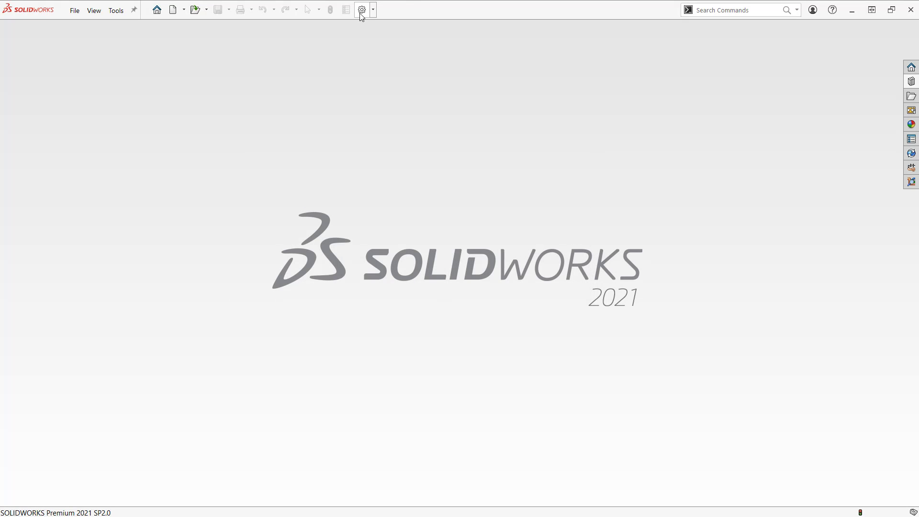
pyautogui.click(362, 10)
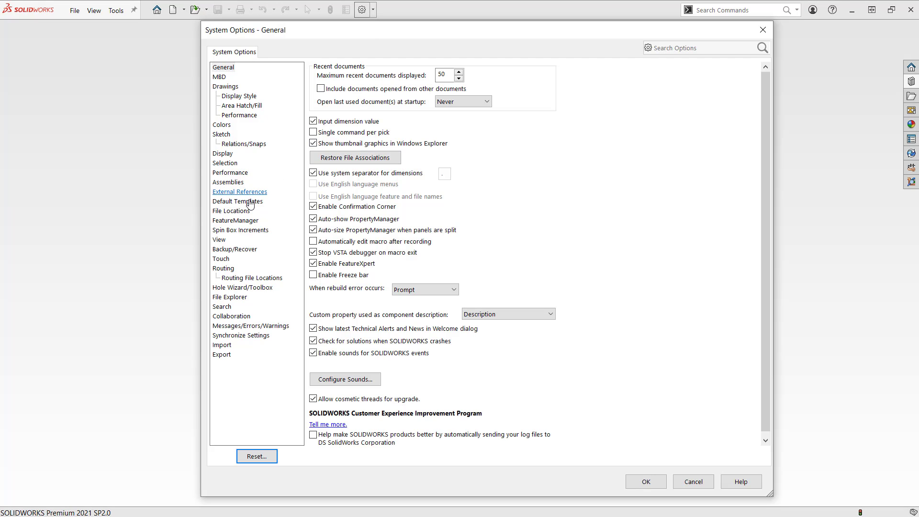
pyautogui.click(236, 212)
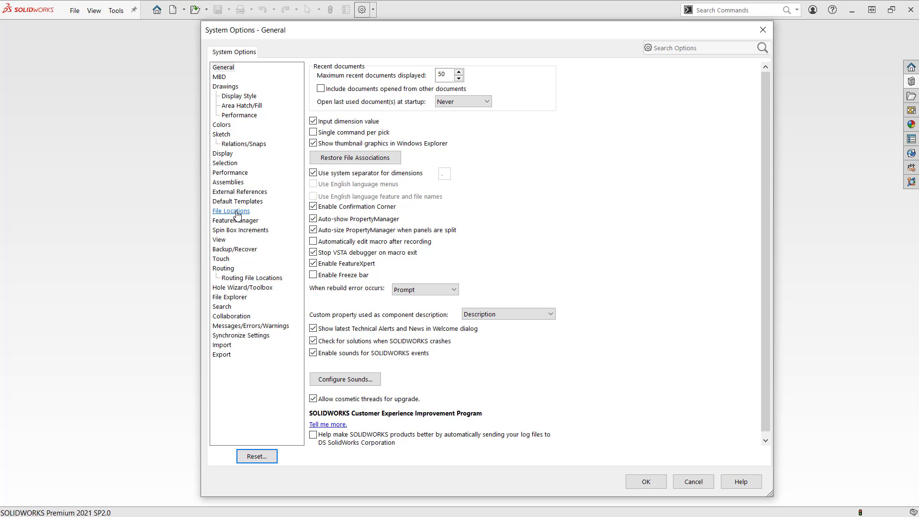
pyautogui.click(236, 212)
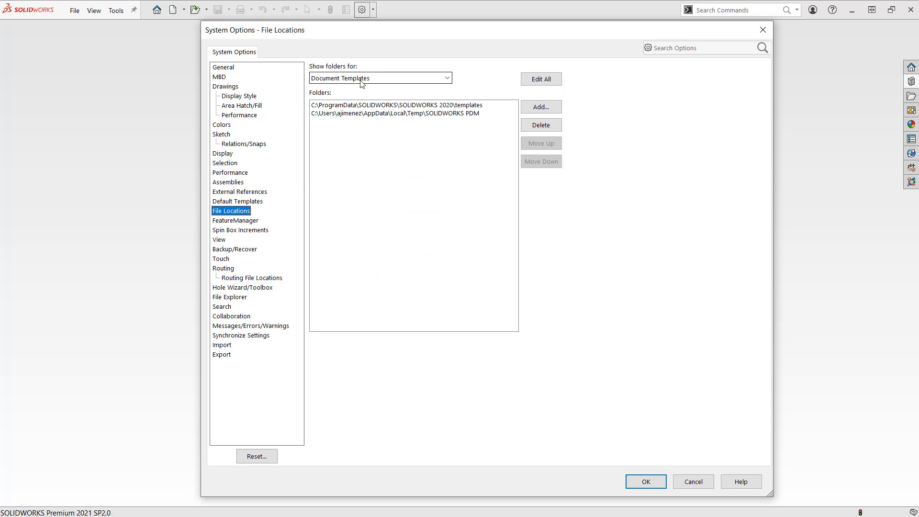
# Step: Add the MyTemps folder inside Where did it go to the Document Templates file locations
pyautogui.click(546, 107)
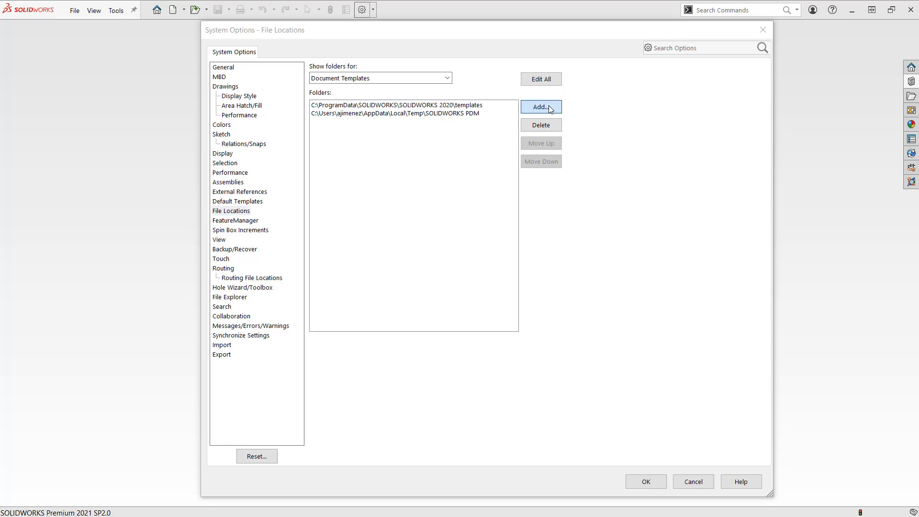
pyautogui.click(369, 68)
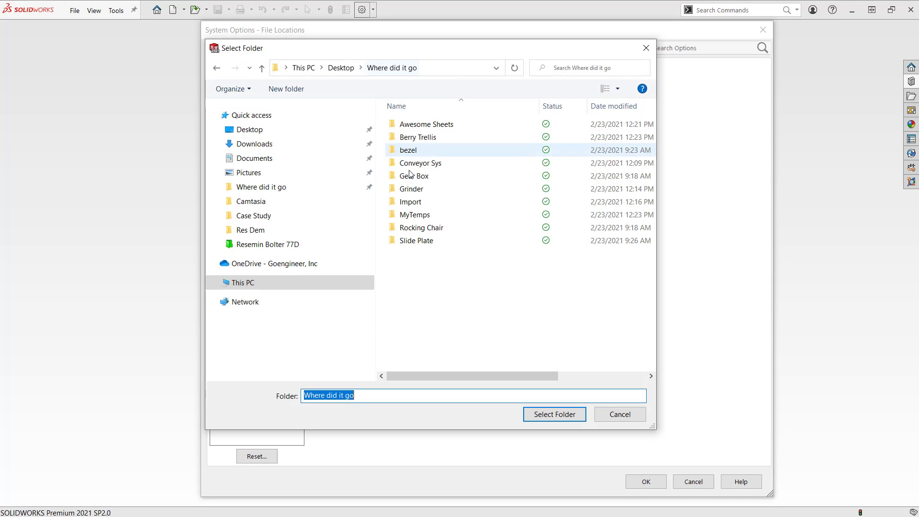
pyautogui.click(415, 215)
pyautogui.click(554, 415)
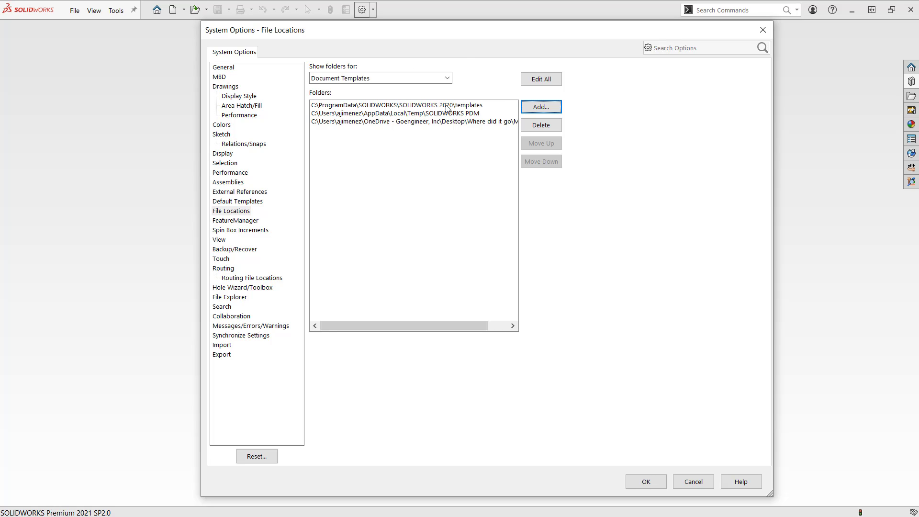
# Step: Check the Default Templates paths for parts, assemblies and drawings, then return to the Document Templates folders in File Locations
pyautogui.click(237, 203)
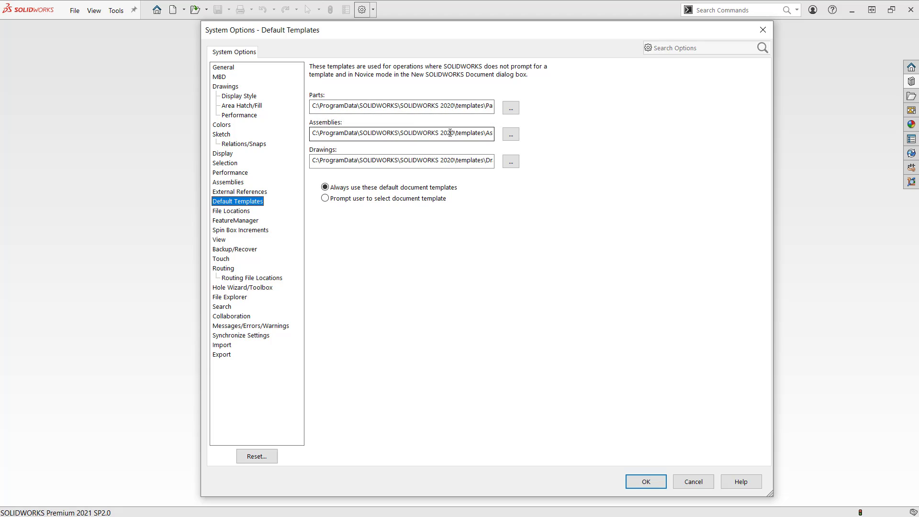
pyautogui.click(231, 211)
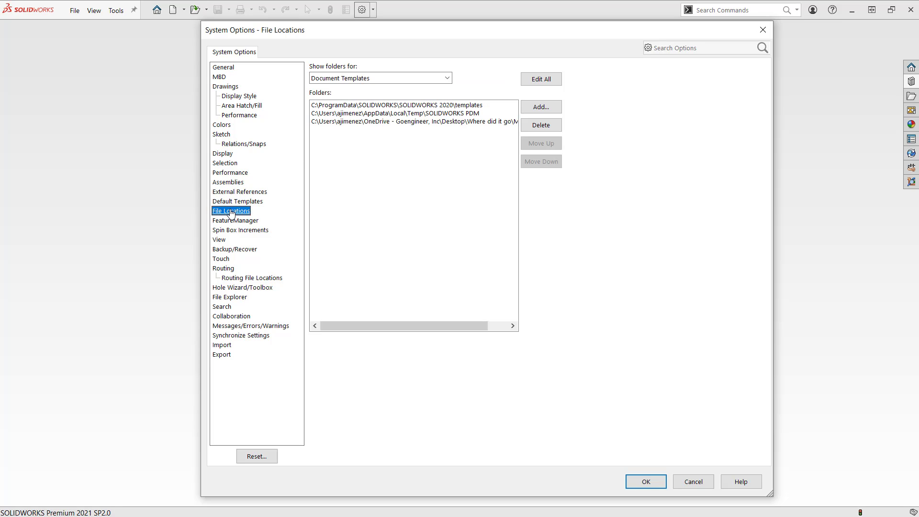
pyautogui.click(453, 106)
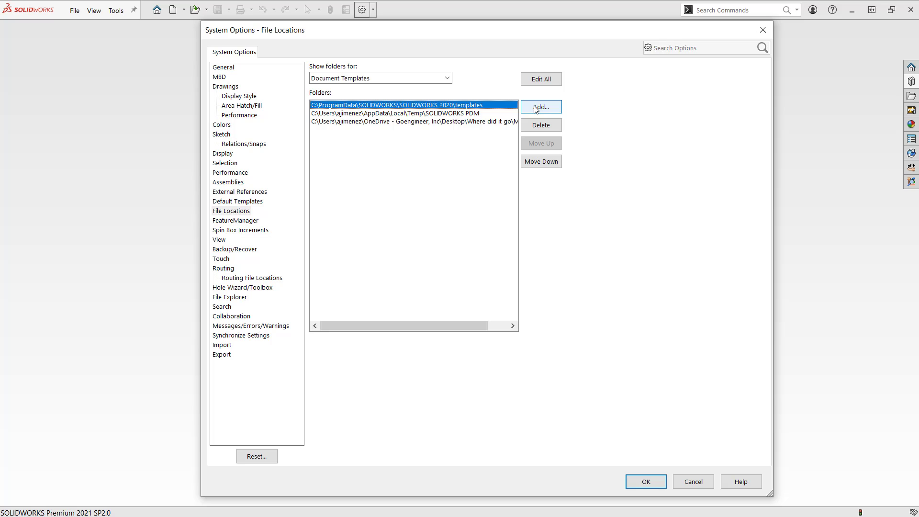
# Step: Look through the Edit All overview of file paths without saving, and browse the available file location categories
pyautogui.click(542, 79)
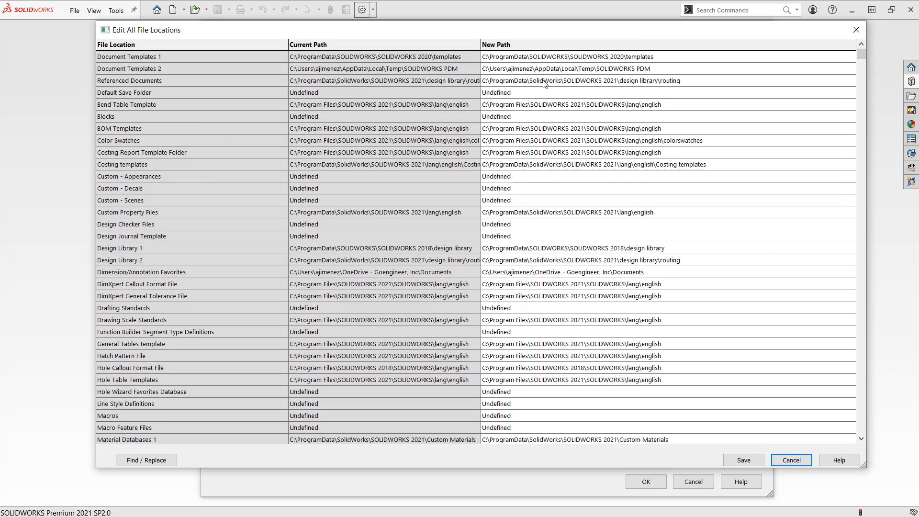
pyautogui.scroll(-10, 414, 180)
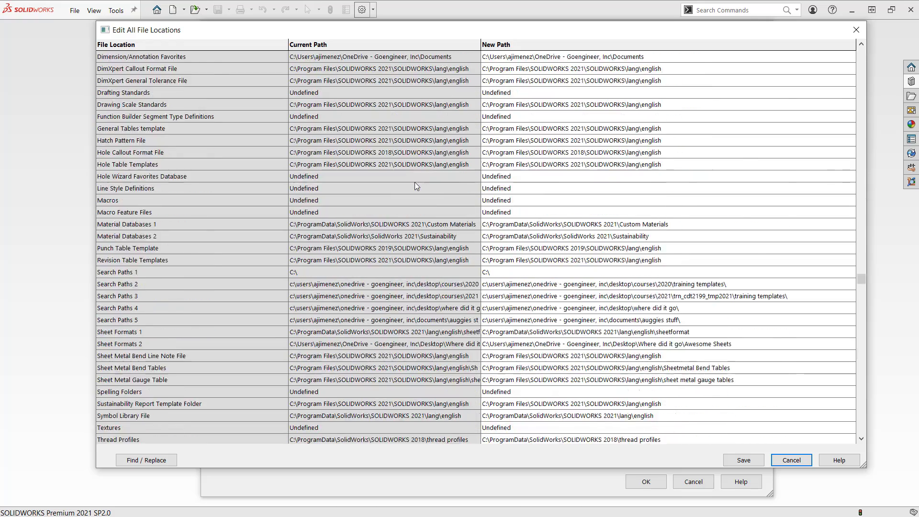
pyautogui.scroll(5, 415, 181)
pyautogui.click(856, 29)
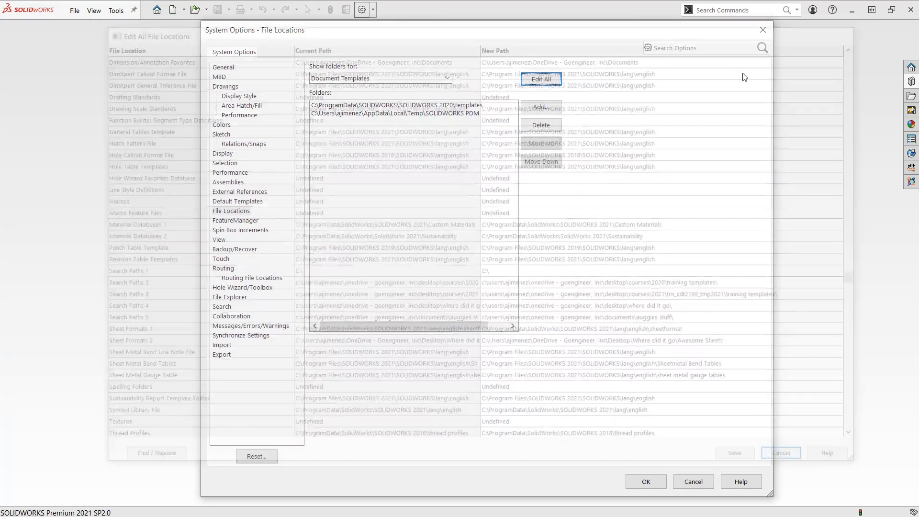
pyautogui.click(420, 79)
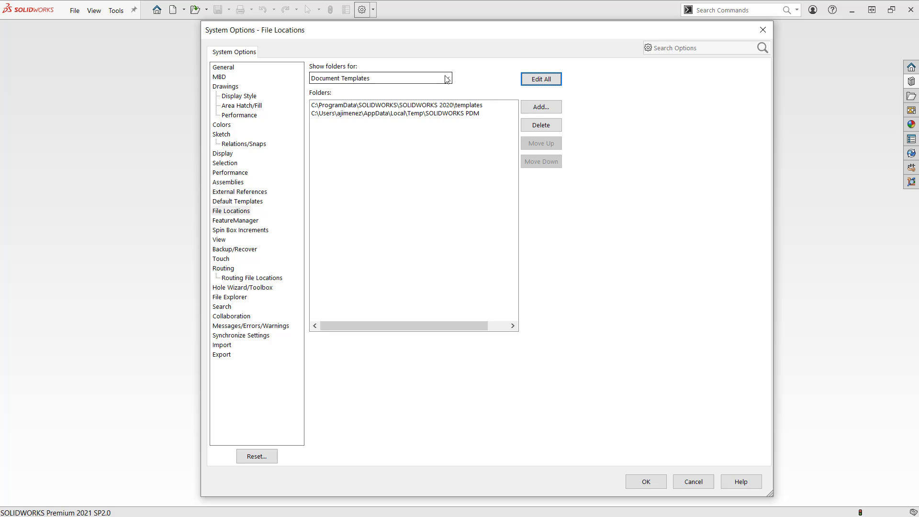
pyautogui.scroll(-4, 373, 239)
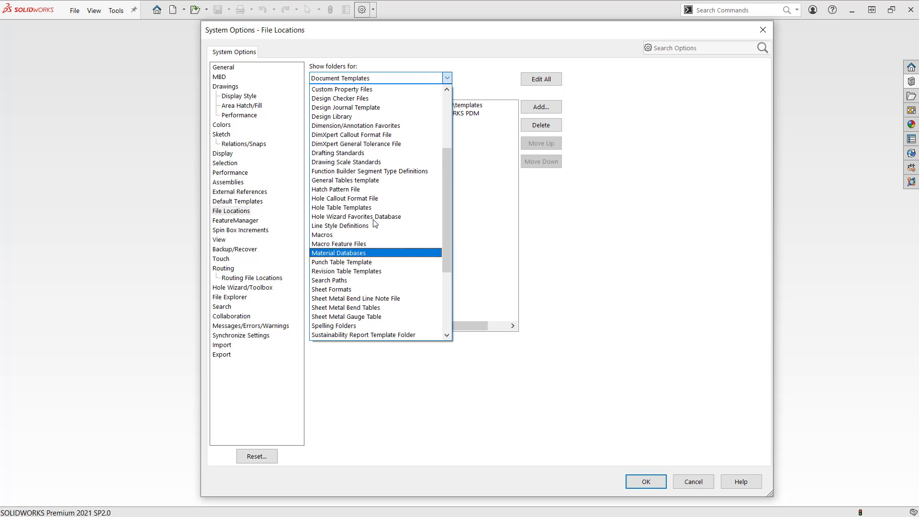
# Step: Edit all file locations and set the Document Templates 1 new path to C:\ProgramData\SOLIDWORKS\SOLIDWORKS 2021\templates
pyautogui.click(541, 81)
pyautogui.click(541, 80)
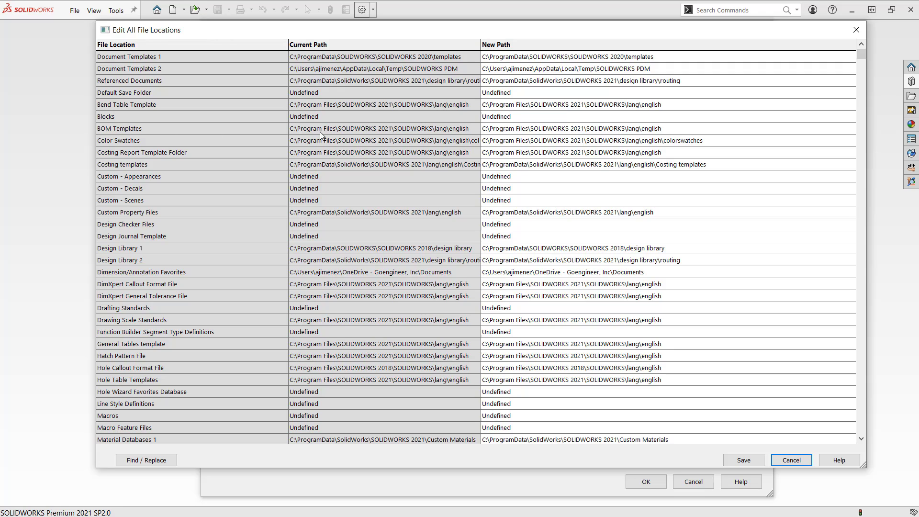
pyautogui.click(622, 59)
pyautogui.press('BackSpace')
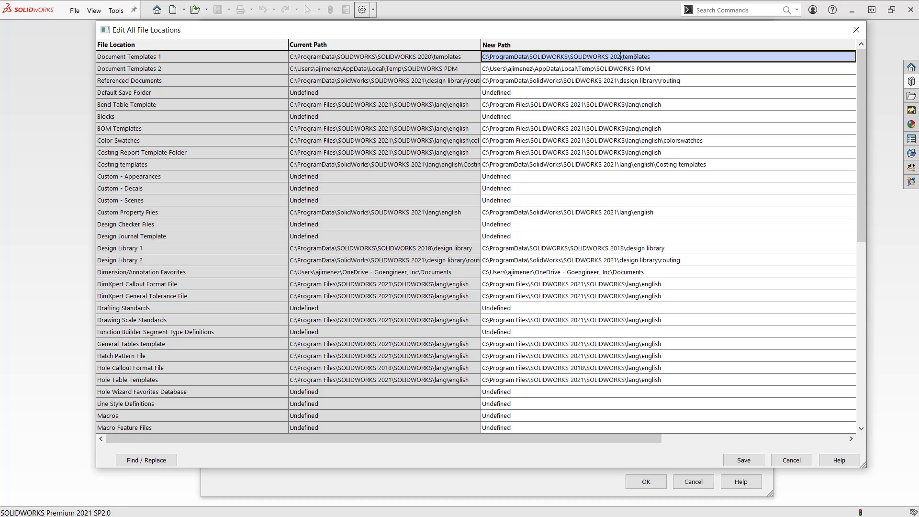
pyautogui.write('1')
pyautogui.click(679, 71)
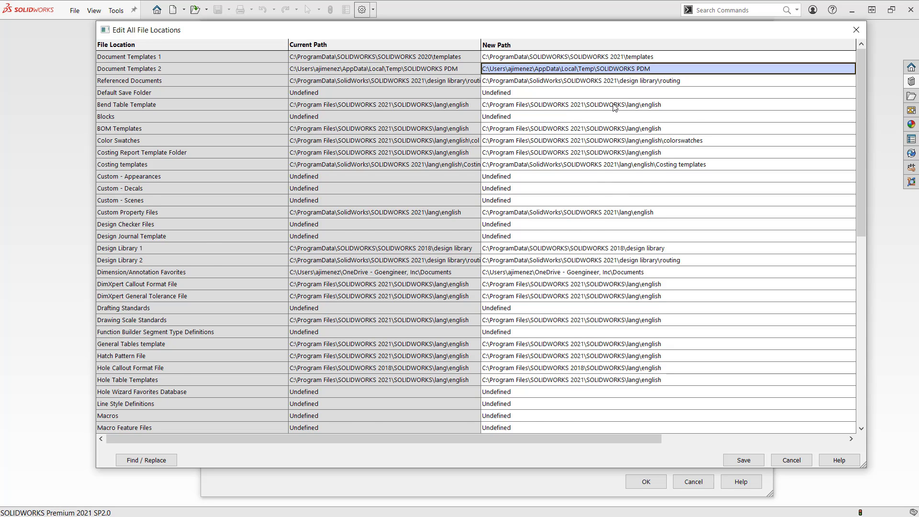
# Step: Examine the remaining new paths for folders that point to older SOLIDWORKS versions
pyautogui.scroll(-1, 609, 122)
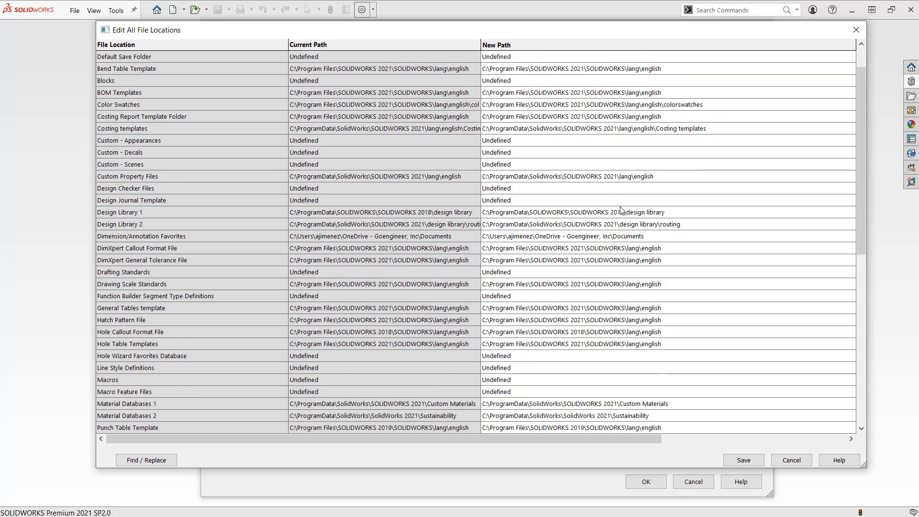
pyautogui.press('ctrl')
pyautogui.press('ctrl')
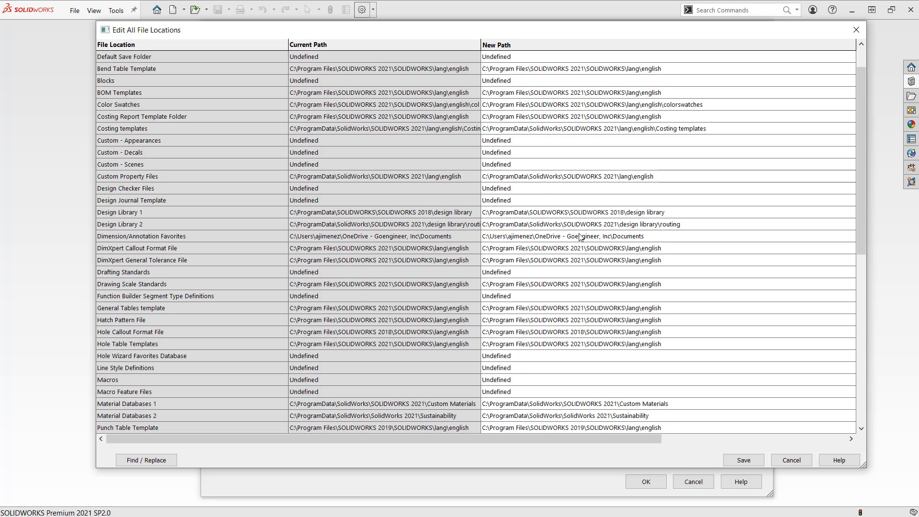
pyautogui.scroll(-1, 605, 235)
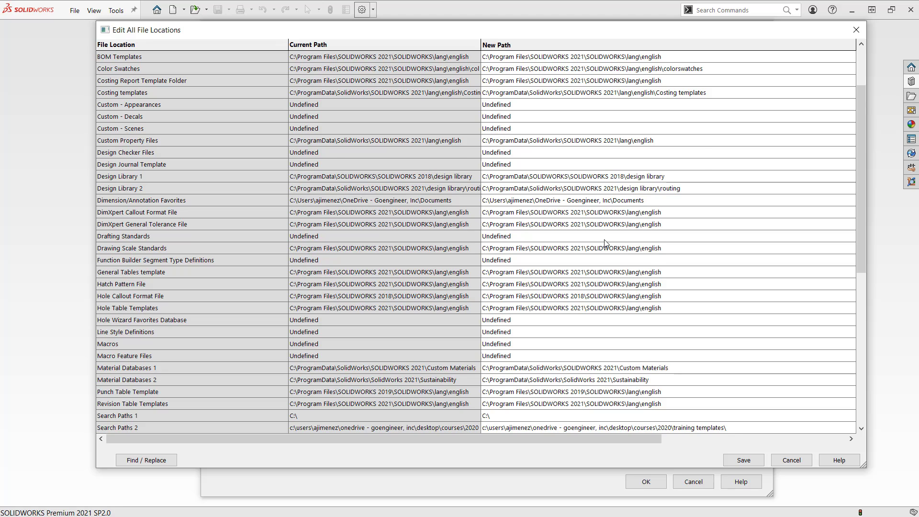
pyautogui.scroll(-1, 605, 242)
pyautogui.press('ctrl')
pyautogui.press('ctrl')
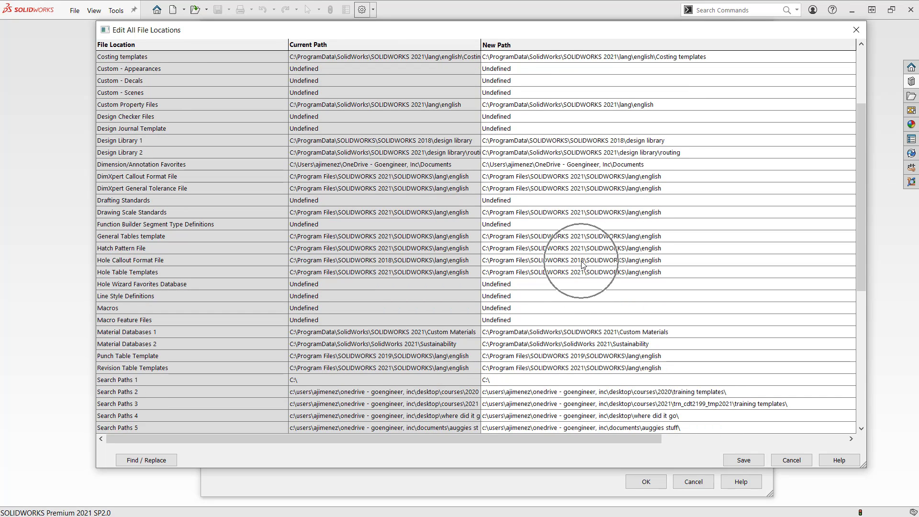
pyautogui.scroll(2, 588, 203)
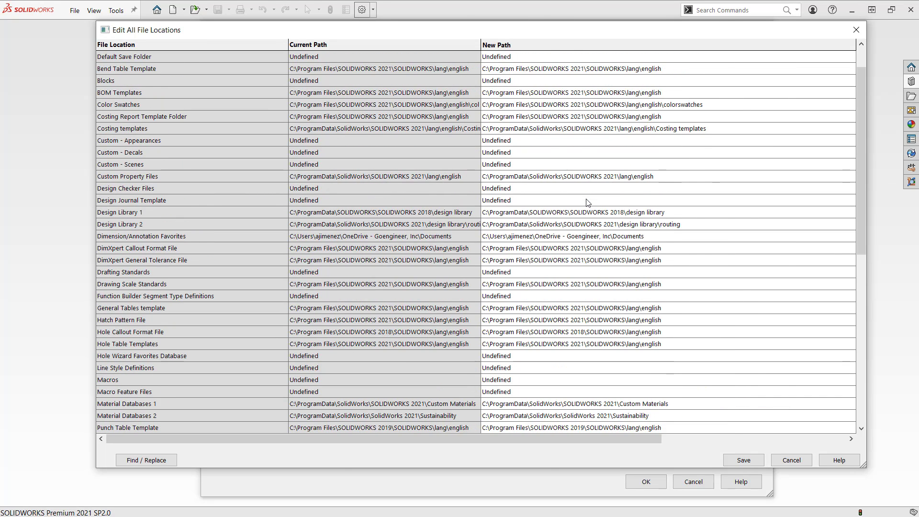
pyautogui.scroll(1, 596, 136)
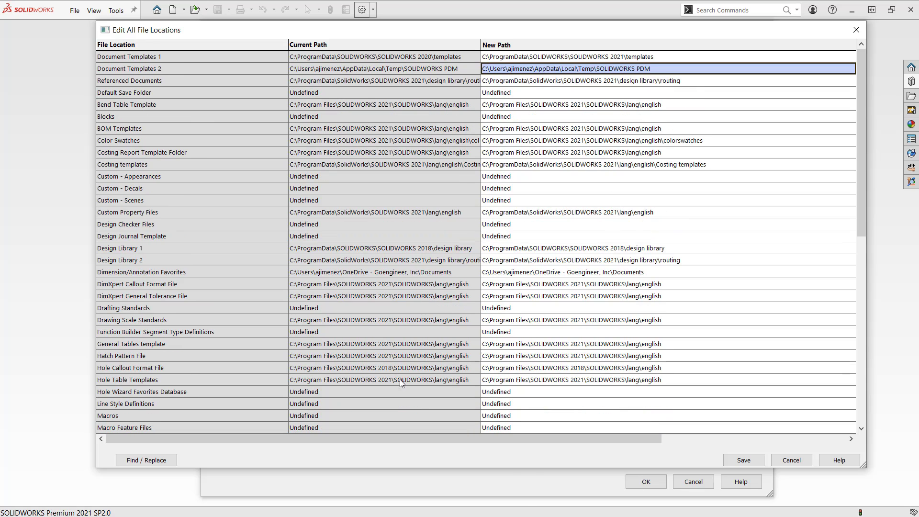
# Step: Replace every 2018 with 2021 in the new paths using Find and Replace
pyautogui.click(144, 461)
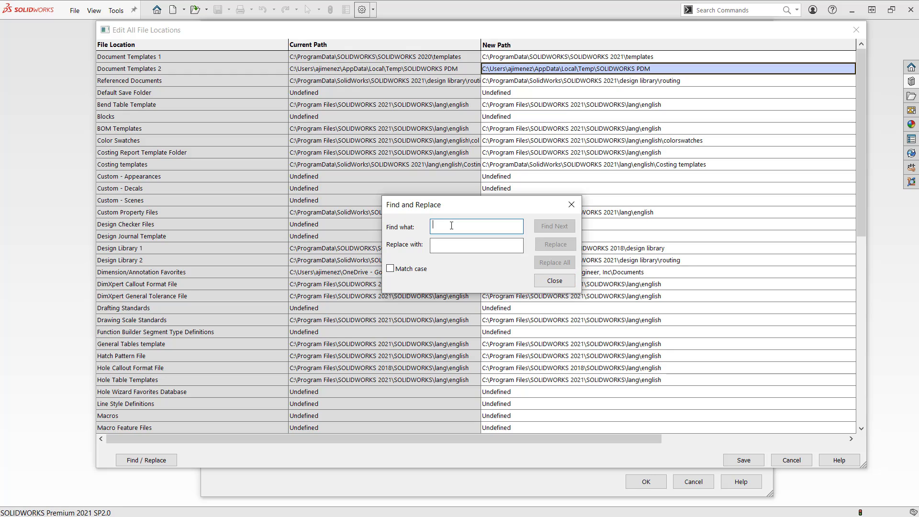
pyautogui.write('2018')
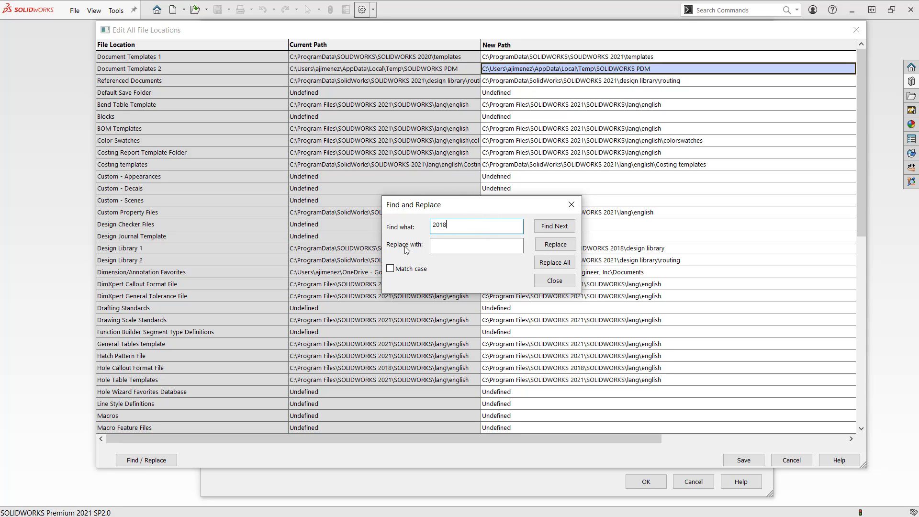
pyautogui.click(442, 244)
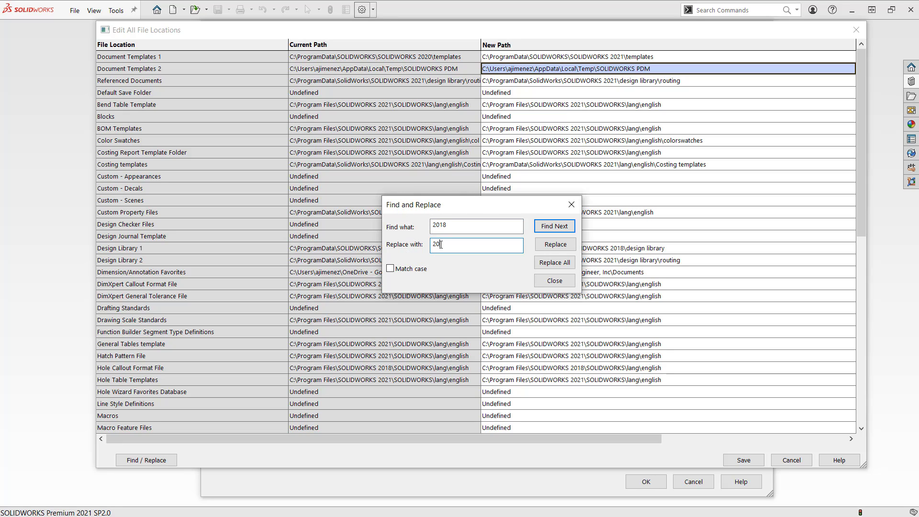
pyautogui.click(550, 265)
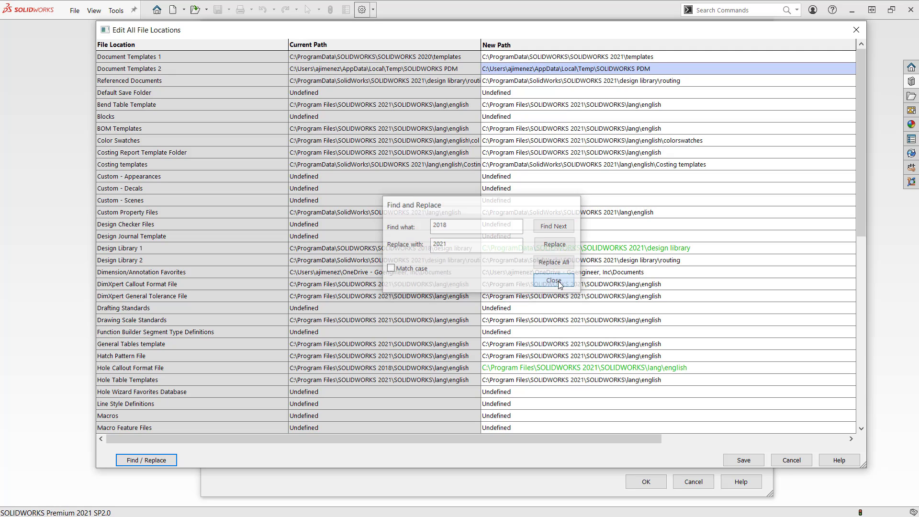
pyautogui.click(558, 280)
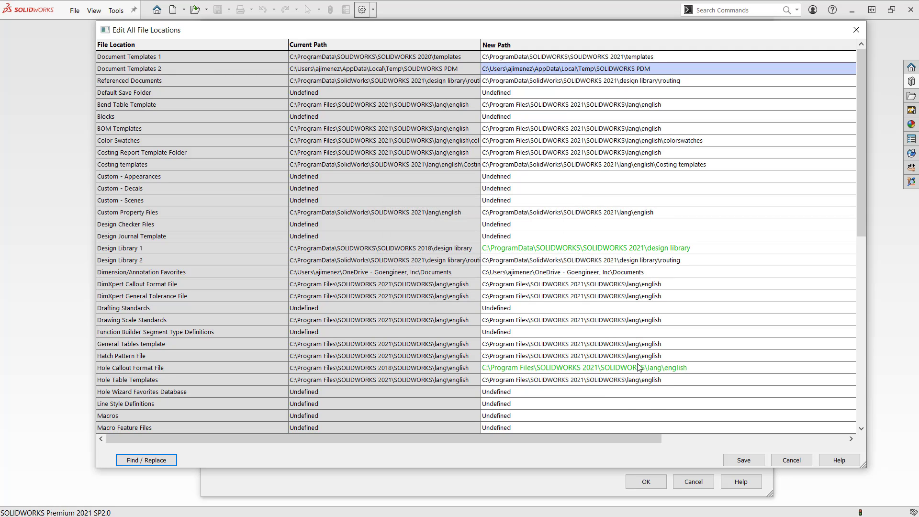
# Step: Set the Punch Table Template new path to C:\Program Files\SOLIDWORKS 2021\SOLIDWORKS\lang\english and save the edited file locations
pyautogui.scroll(-3, 635, 205)
pyautogui.scroll(-7, 635, 205)
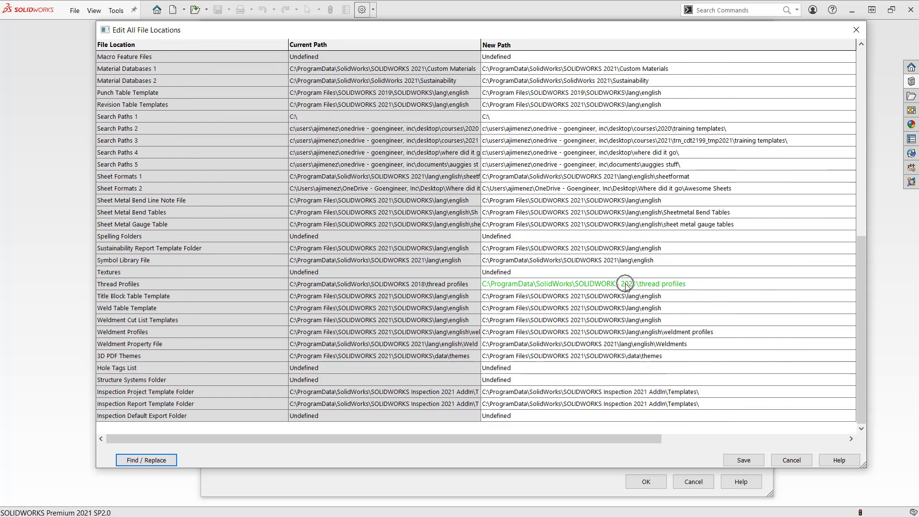
pyautogui.scroll(2, 599, 322)
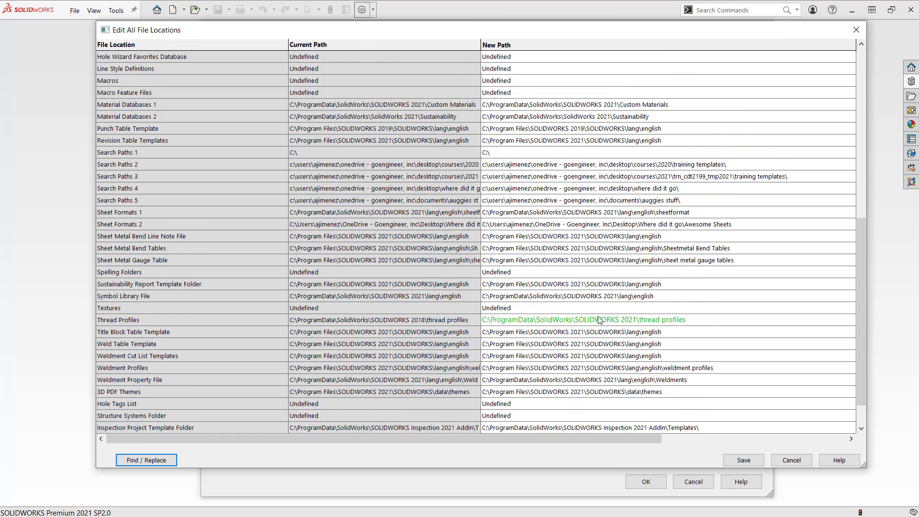
pyautogui.click(581, 165)
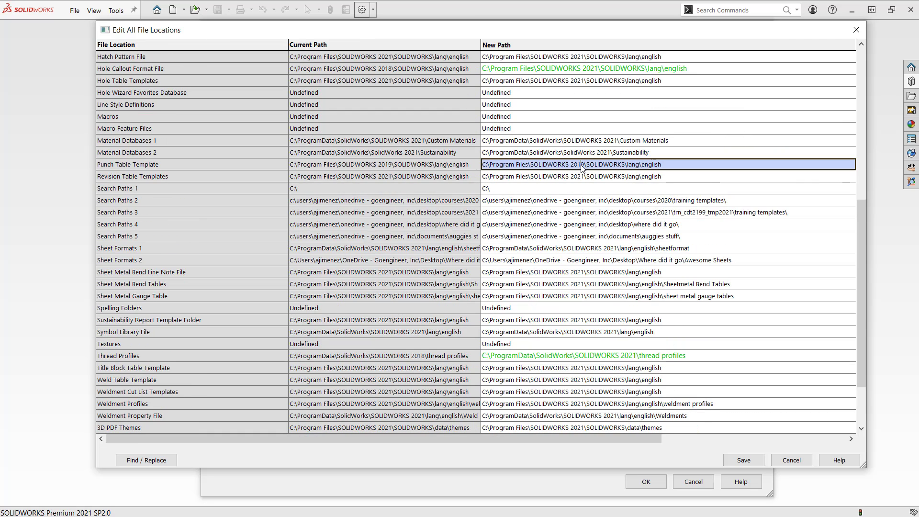
pyautogui.press('BackSpace')
pyautogui.press('BackSpace')
pyautogui.write('21')
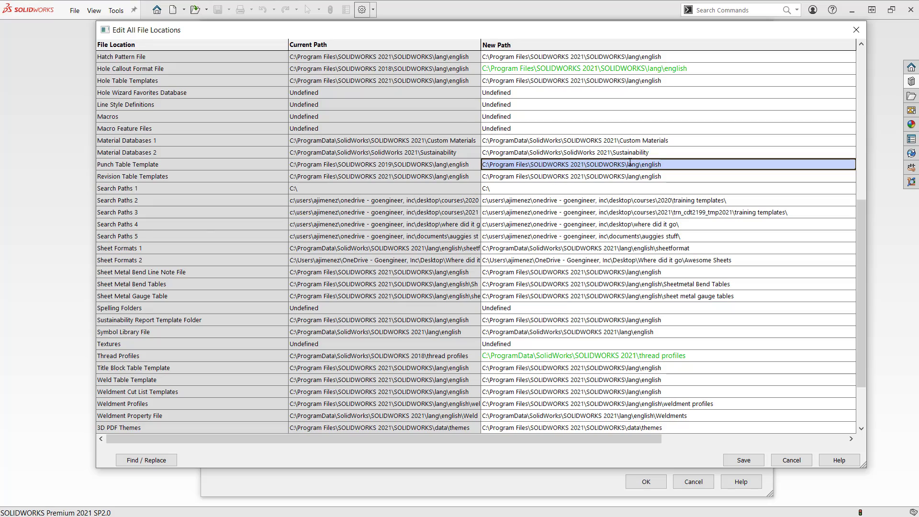
pyautogui.scroll(6, 630, 165)
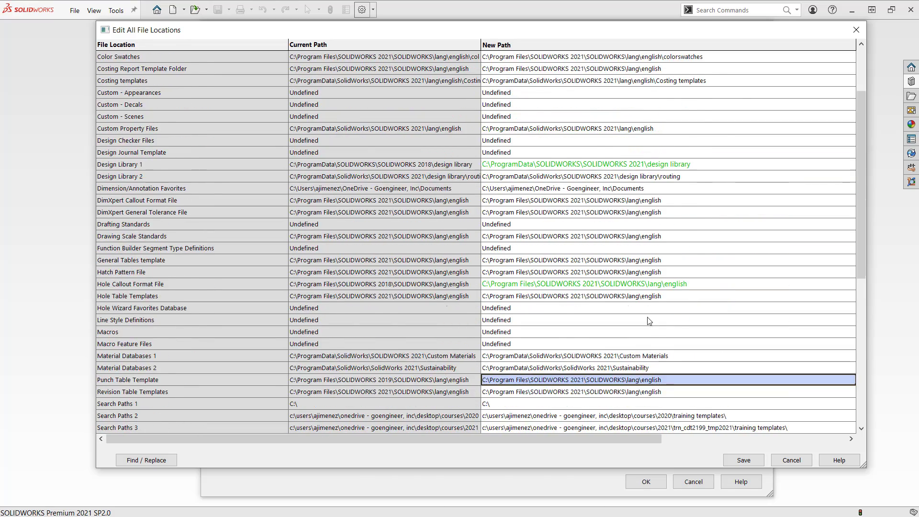
pyautogui.scroll(3, 649, 320)
pyautogui.click(744, 460)
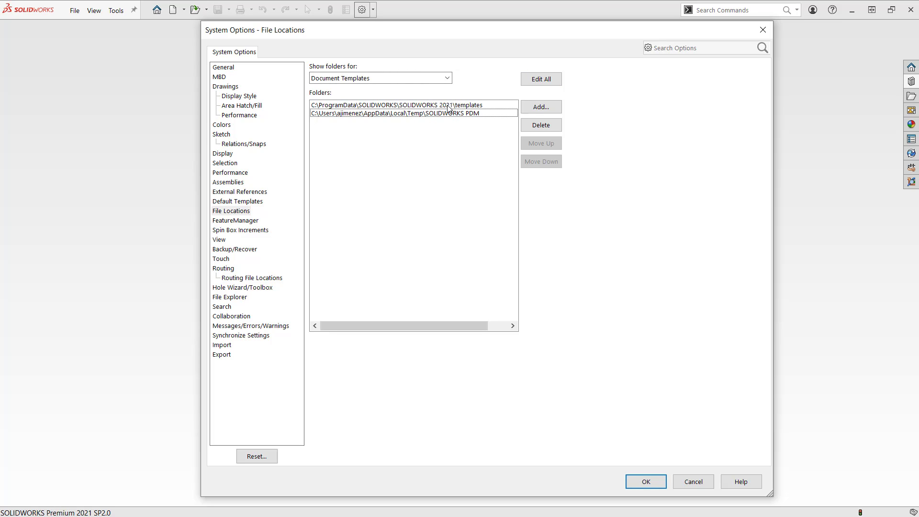
# Step: Set the default templates to Part, Assembly and draw from the SOLIDWORKS 2021 templates folder
pyautogui.click(237, 201)
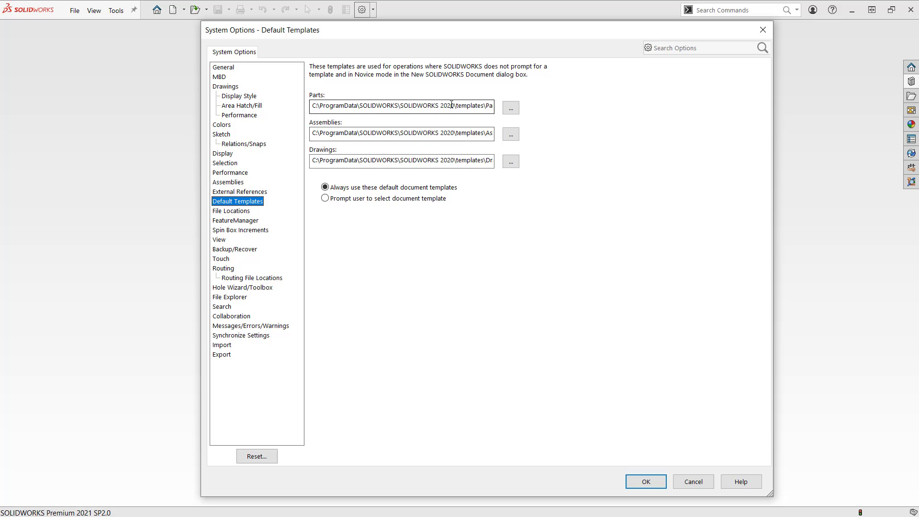
pyautogui.click(510, 108)
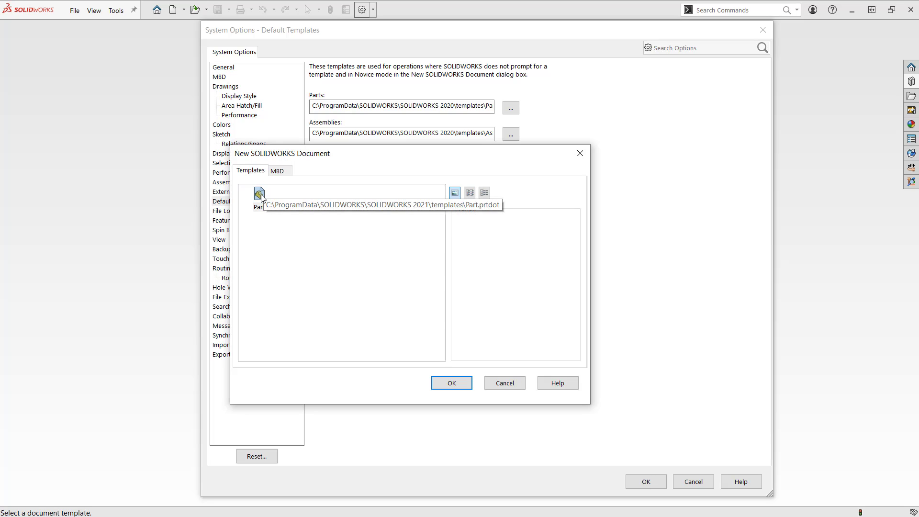
pyautogui.click(451, 385)
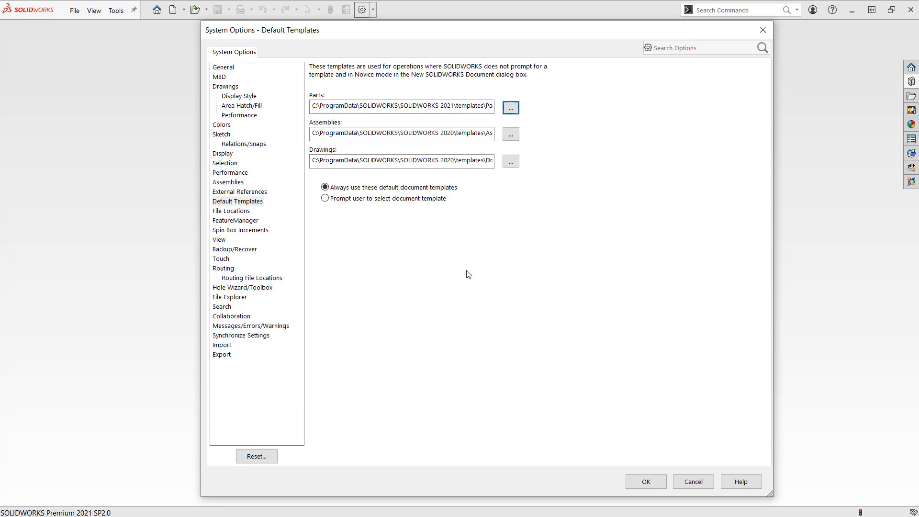
pyautogui.click(510, 135)
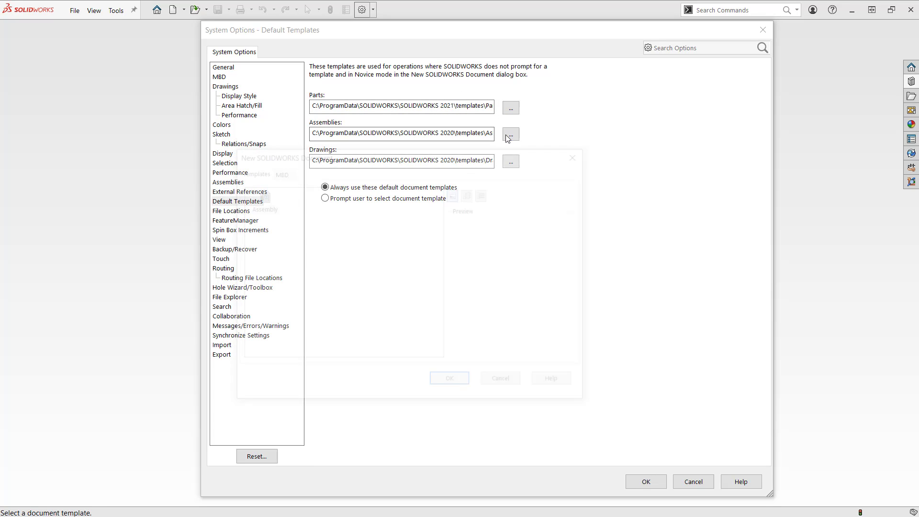
pyautogui.click(259, 195)
pyautogui.click(452, 383)
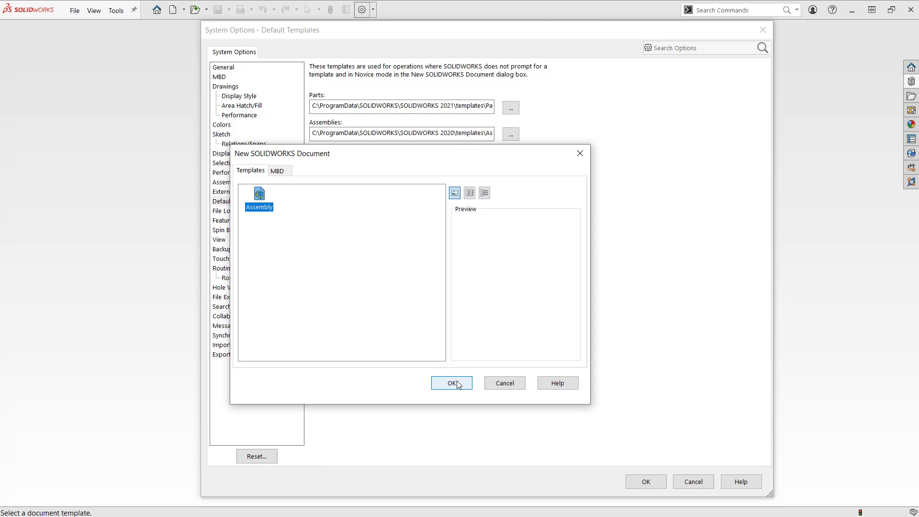
pyautogui.click(511, 159)
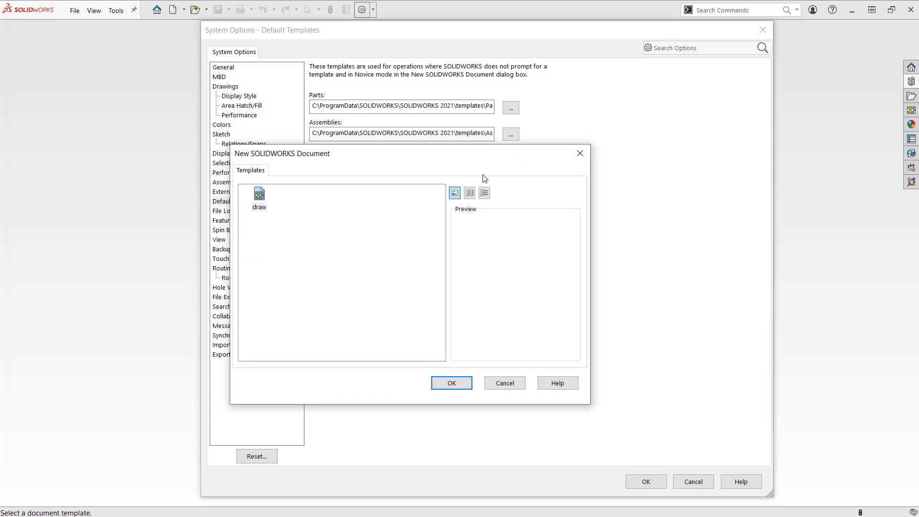
pyautogui.click(259, 195)
pyautogui.click(452, 383)
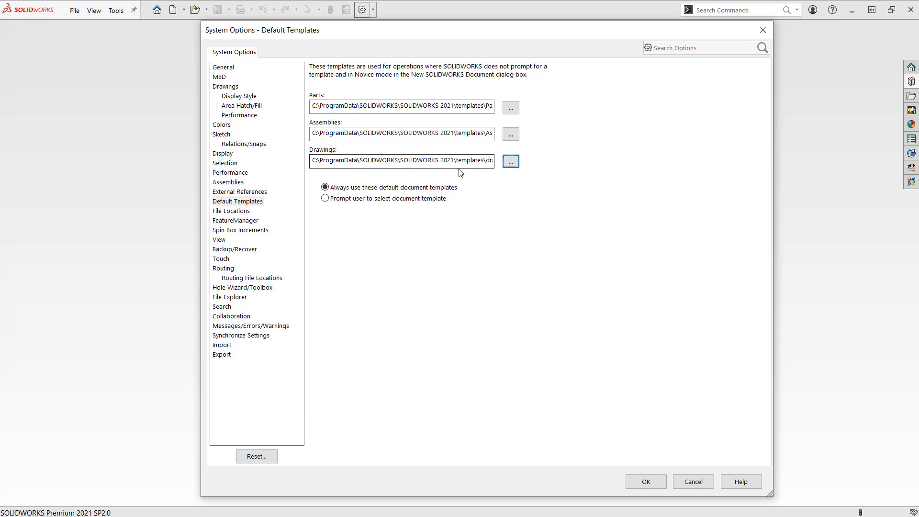
# Step: Apply the system options while declining the proposed search path changes, and check which templates are offered for a new document
pyautogui.click(651, 482)
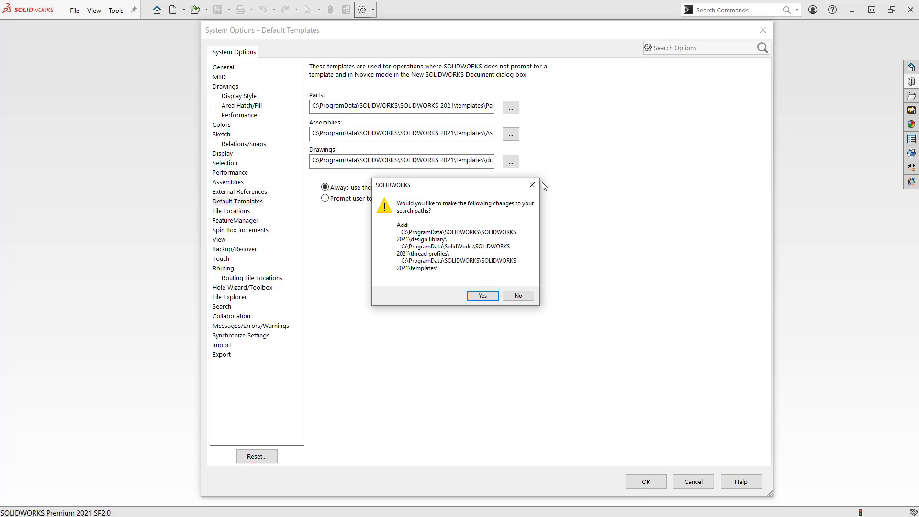
pyautogui.click(521, 297)
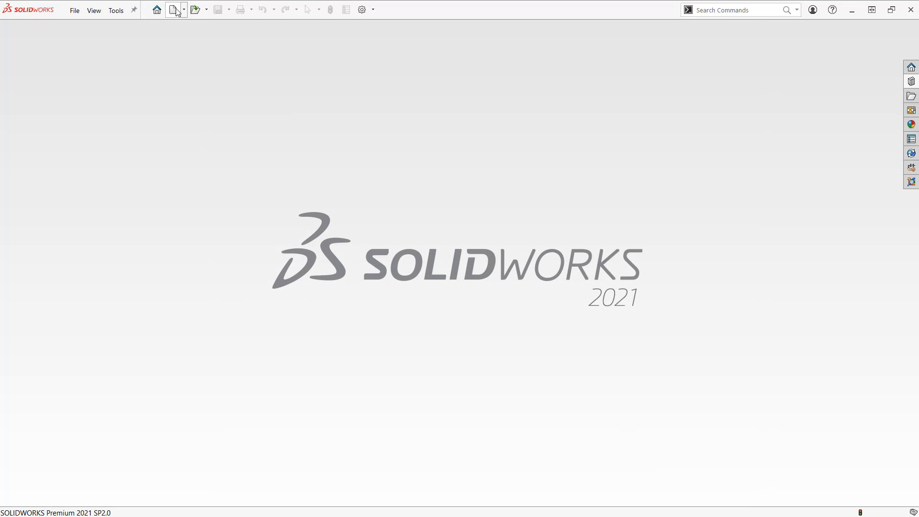
pyautogui.click(175, 10)
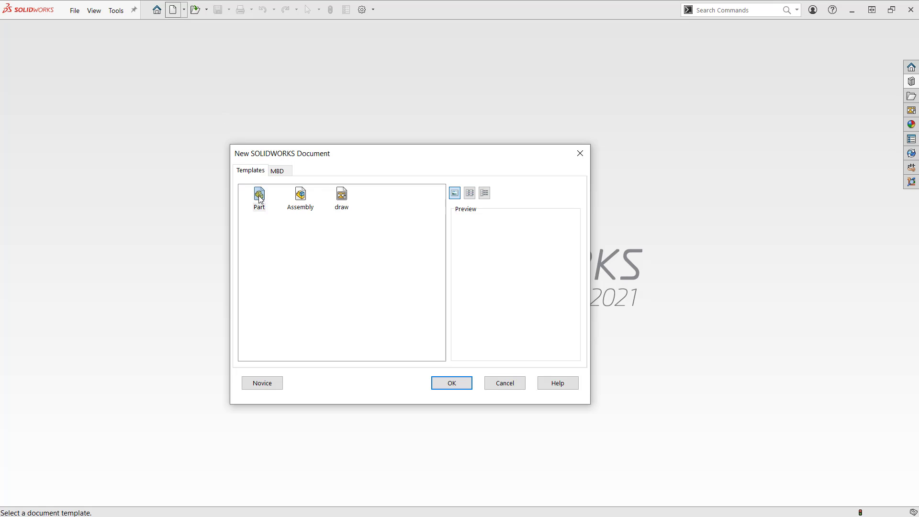
pyautogui.click(495, 384)
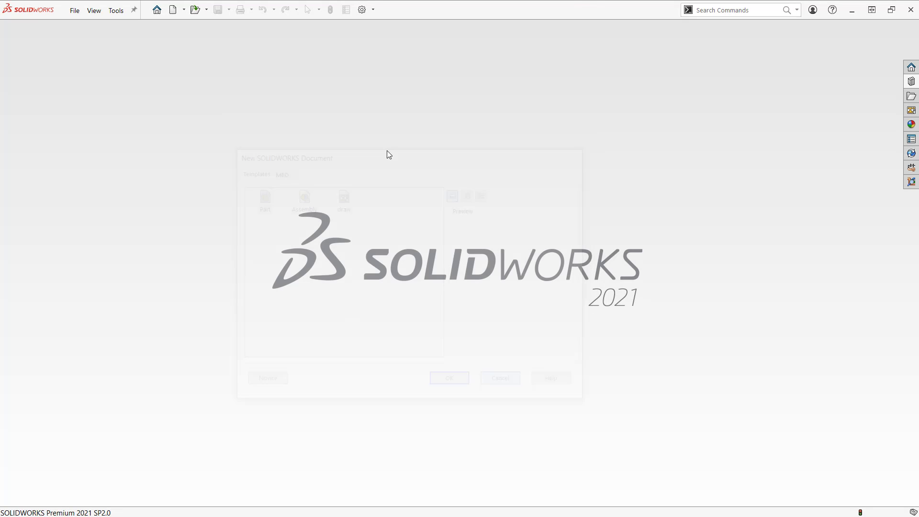
# Step: Add the MyTemps folder from Desktop\Where did it go to the Document Templates file locations
pyautogui.click(363, 10)
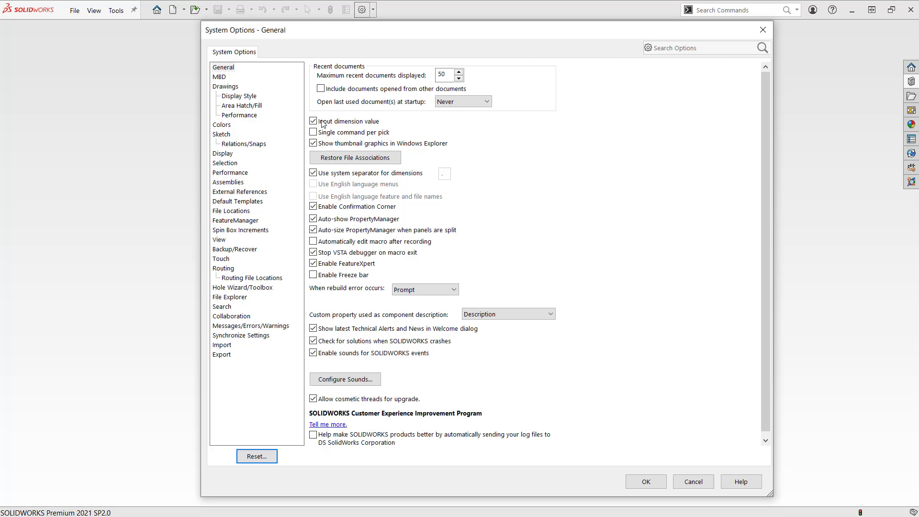
pyautogui.click(235, 211)
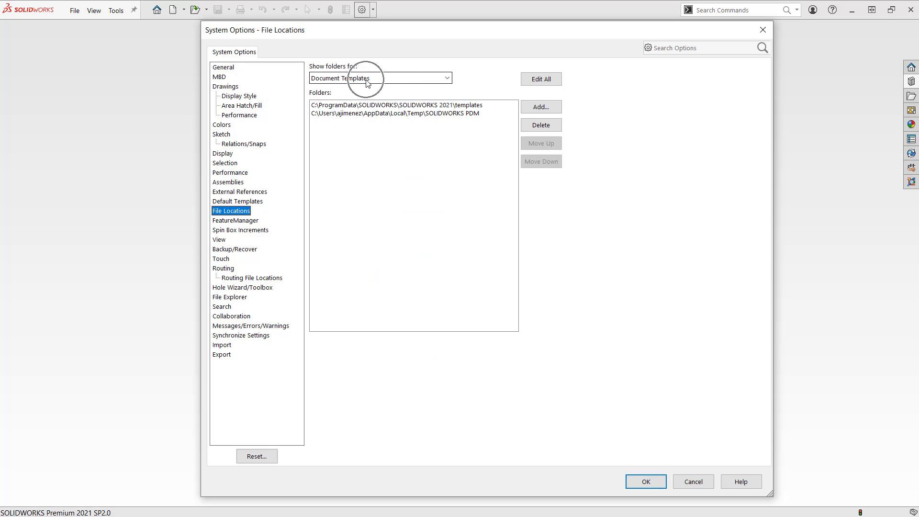
pyautogui.click(553, 110)
pyautogui.click(393, 67)
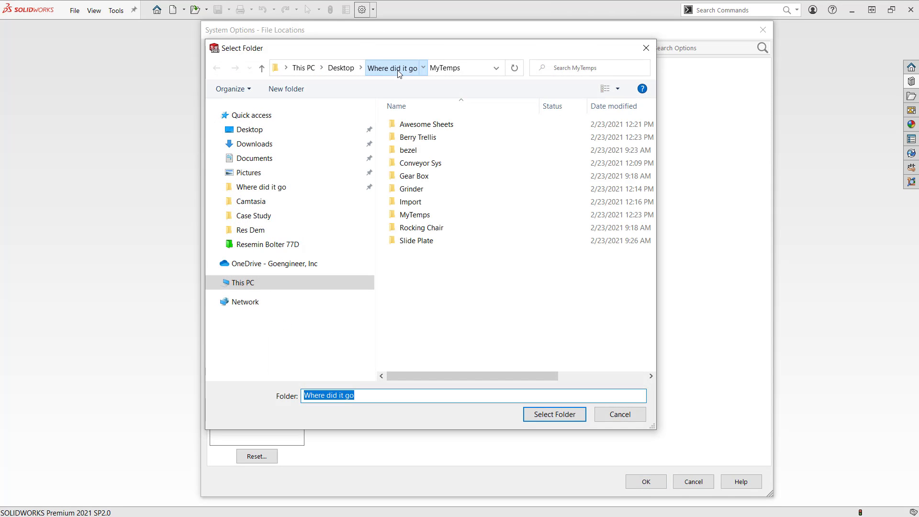
pyautogui.doubleClick(415, 214)
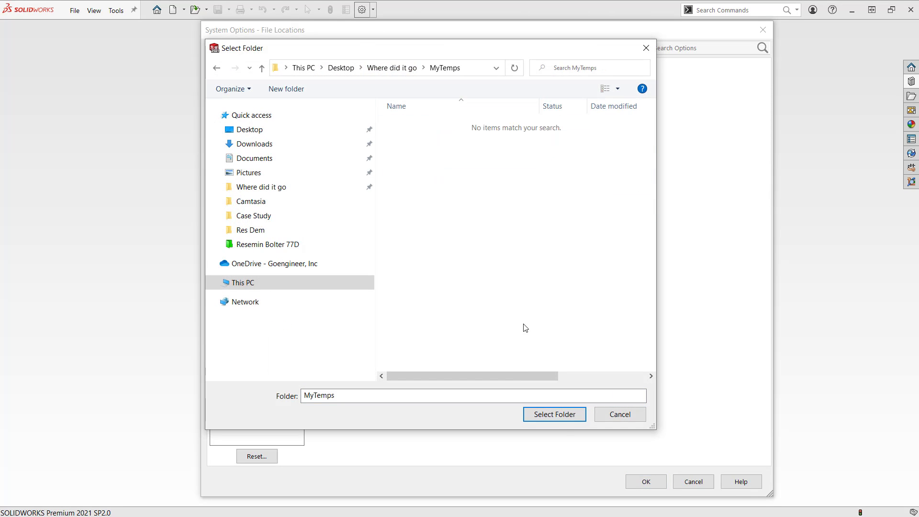
# Step: Add the MyTemps folder to the Document Templates file locations and accept the search path change
pyautogui.click(561, 418)
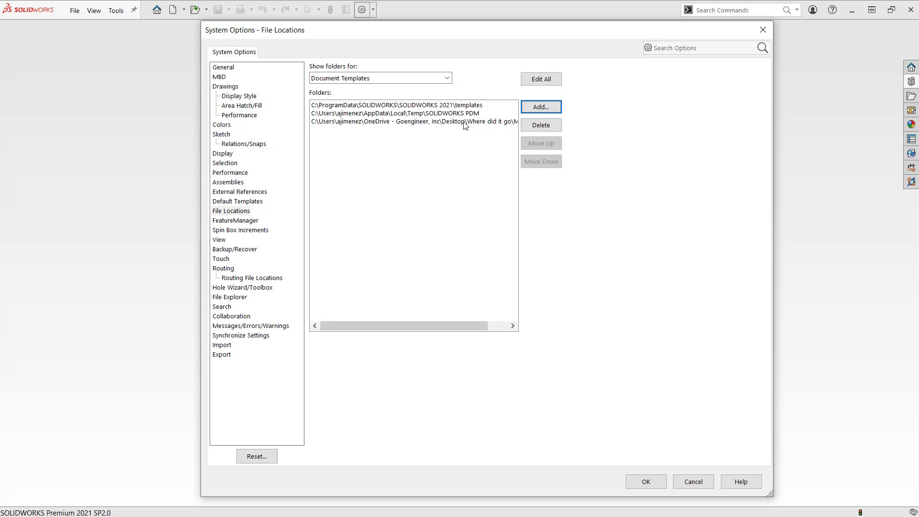
pyautogui.click(645, 482)
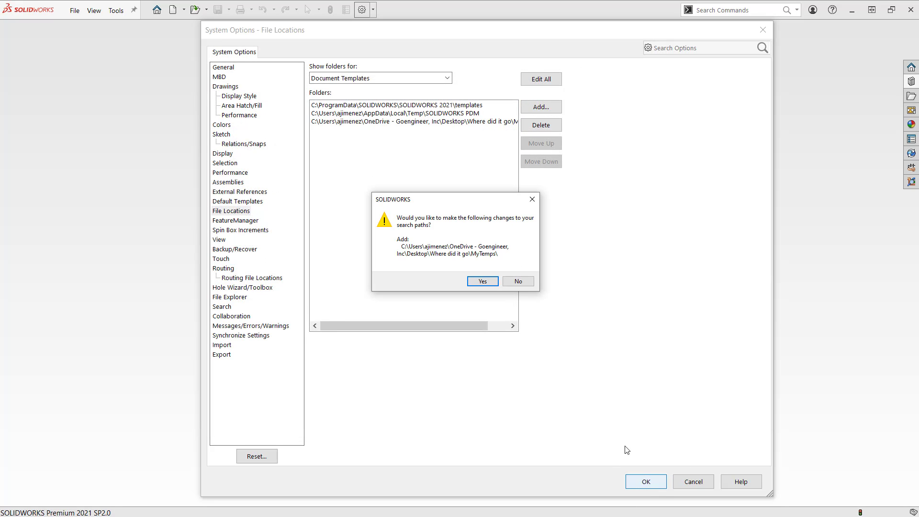
pyautogui.click(519, 281)
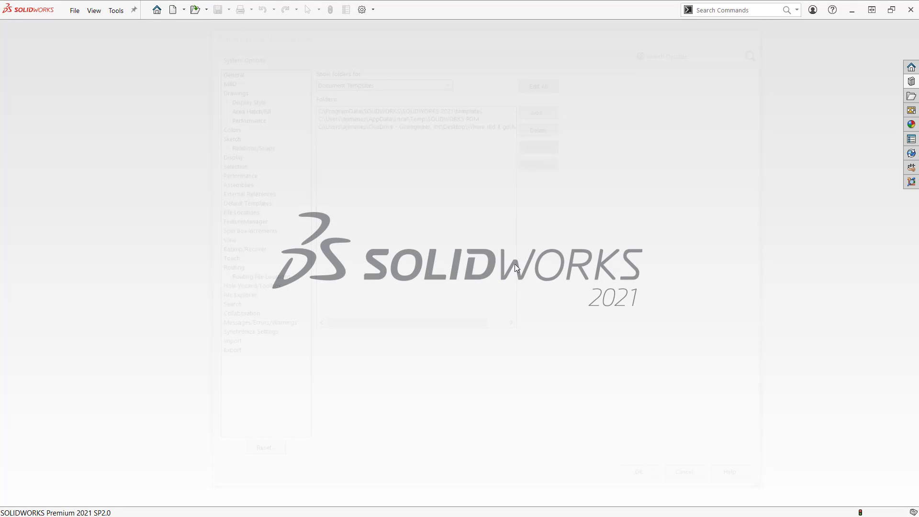
# Step: Check the templates available from MyTemps for a new document, and close without creating one
pyautogui.click(175, 11)
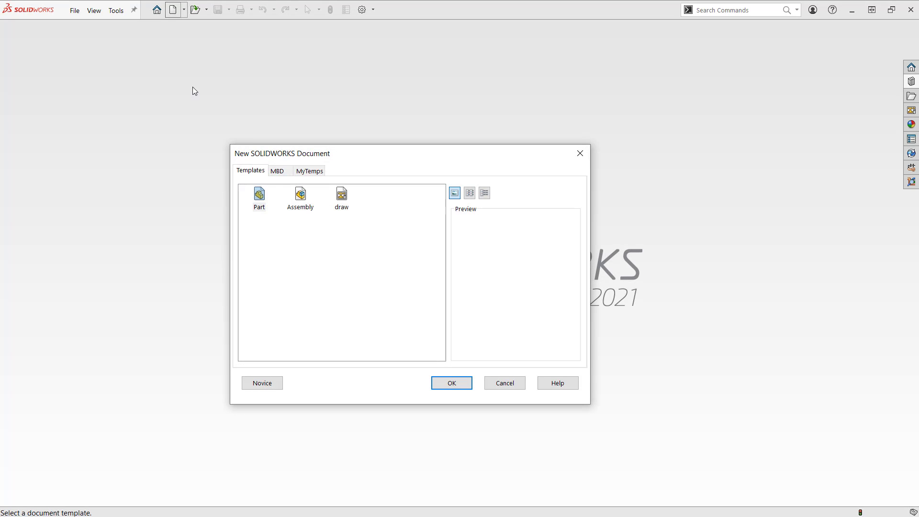
pyautogui.click(310, 171)
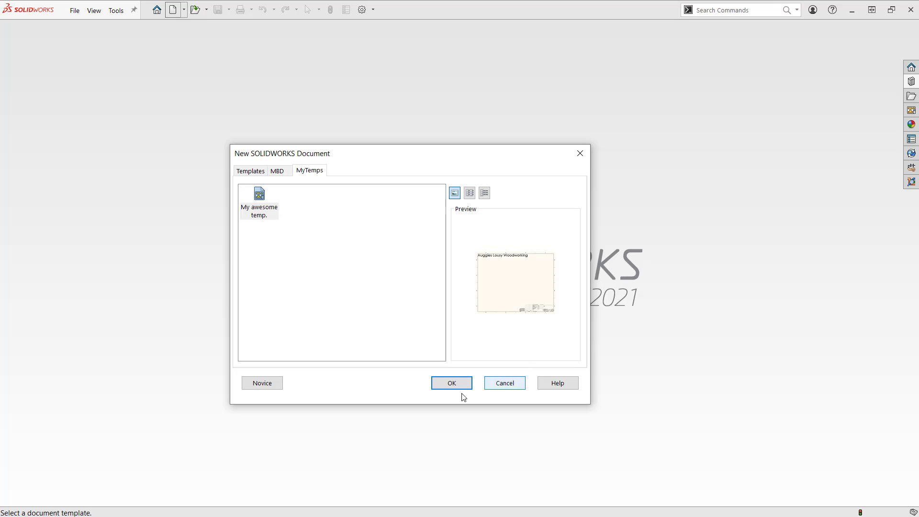
pyautogui.click(505, 385)
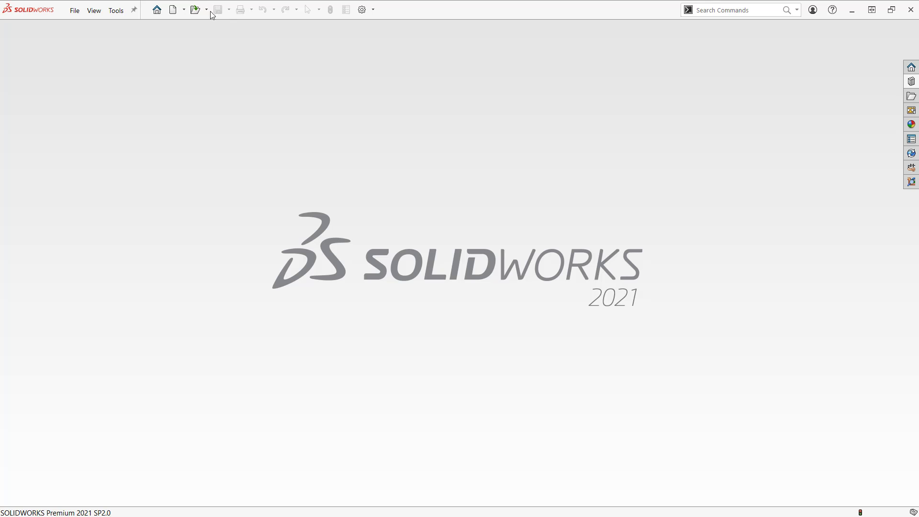
# Step: Open the Patio Rocking Chair drawing from the Rocking Chair folder in Where did it go, in Resolved mode
pyautogui.click(194, 9)
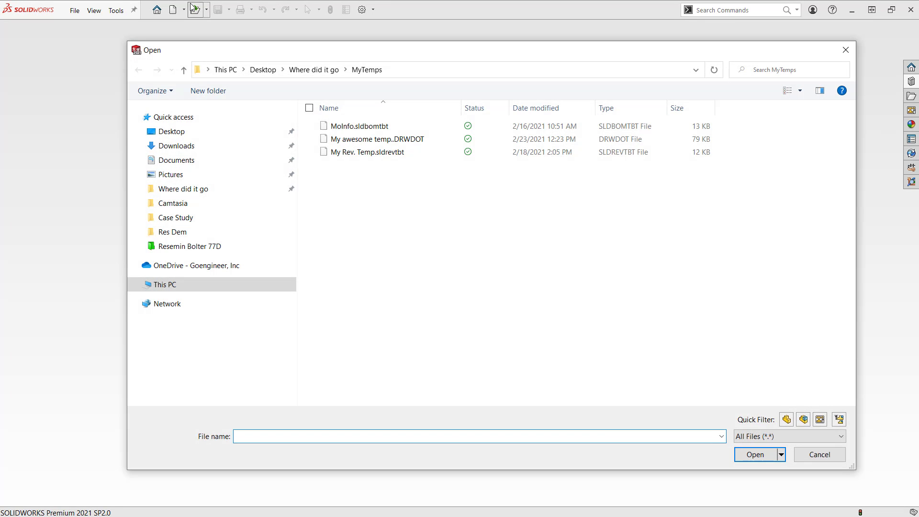
pyautogui.click(314, 69)
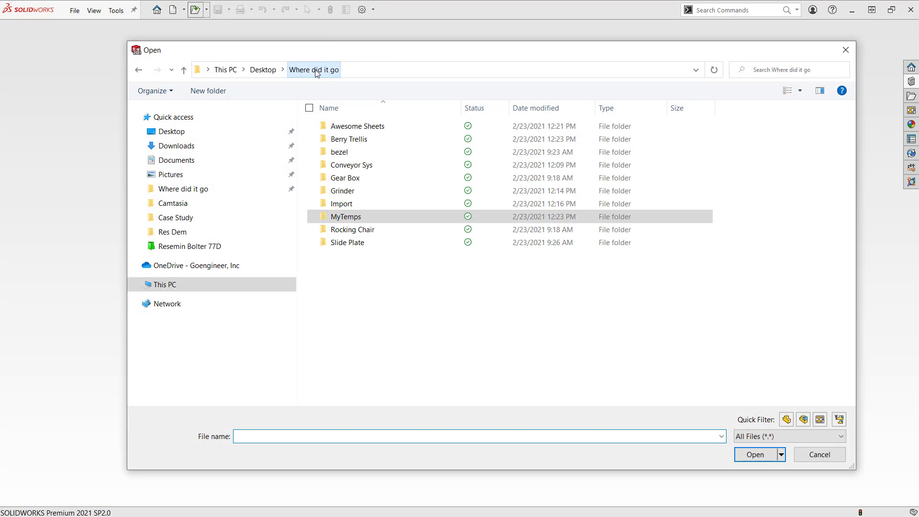
pyautogui.doubleClick(355, 230)
pyautogui.click(360, 127)
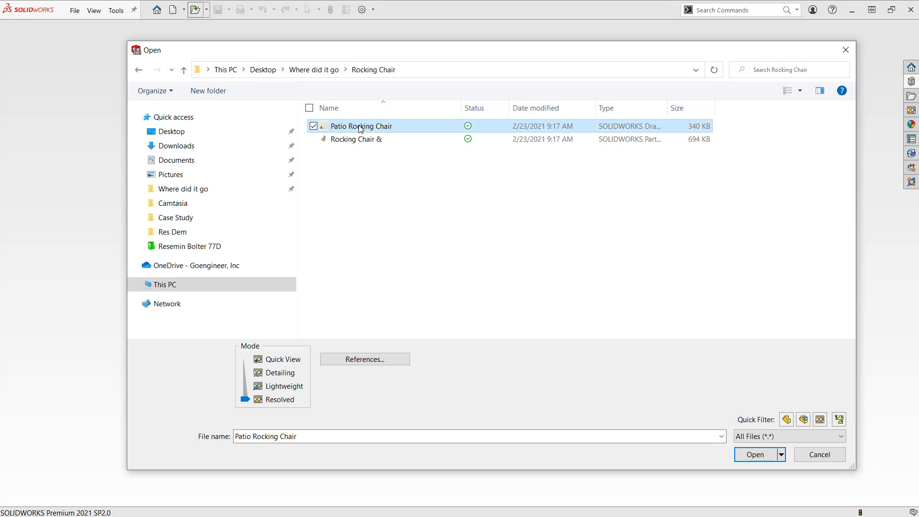
pyautogui.click(750, 454)
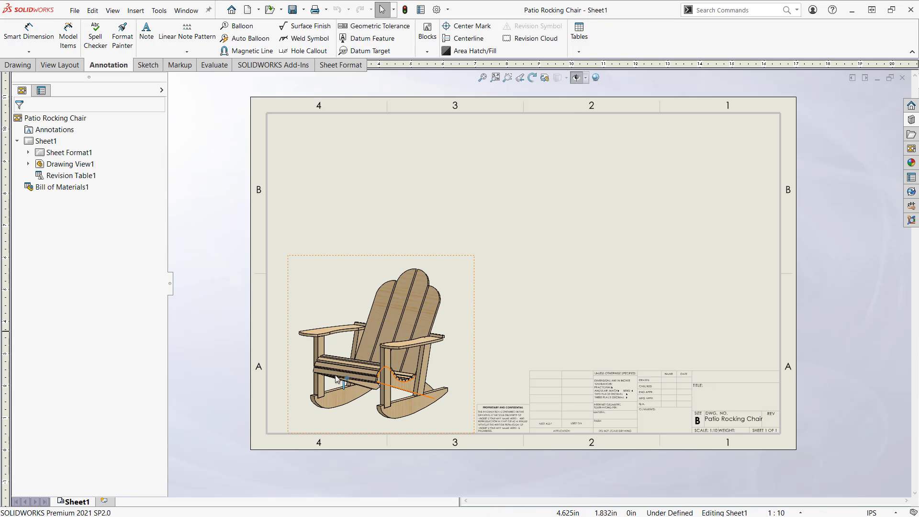
# Step: Try to insert a revision table into the drawing sheet
pyautogui.scroll(-1, 496, 365)
pyautogui.scroll(2, 579, 259)
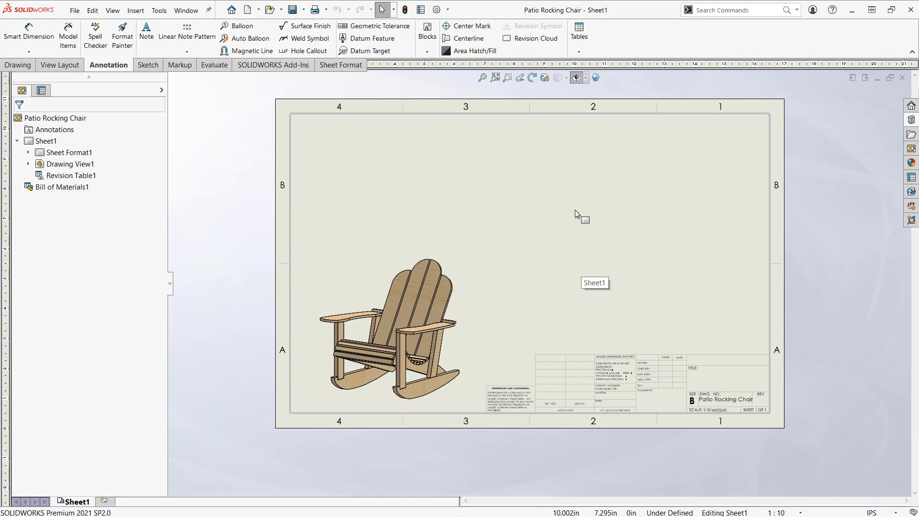
pyautogui.scroll(-1, 575, 210)
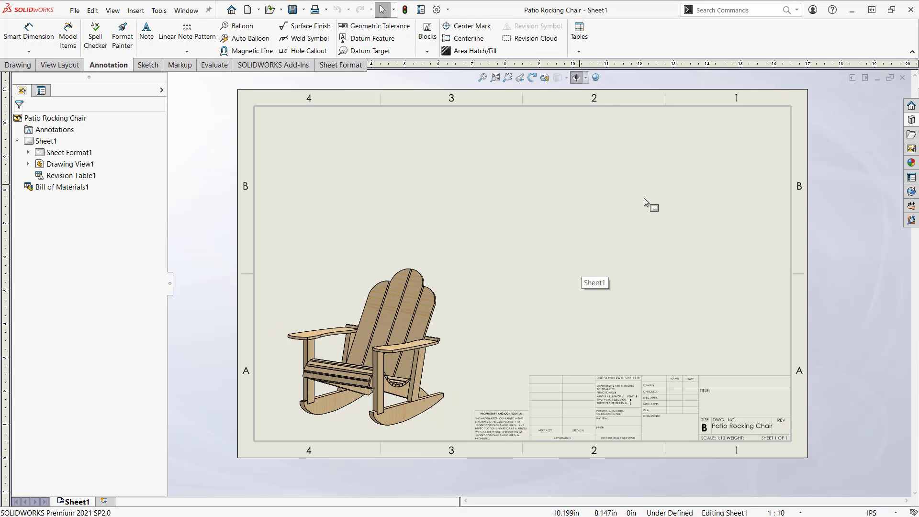
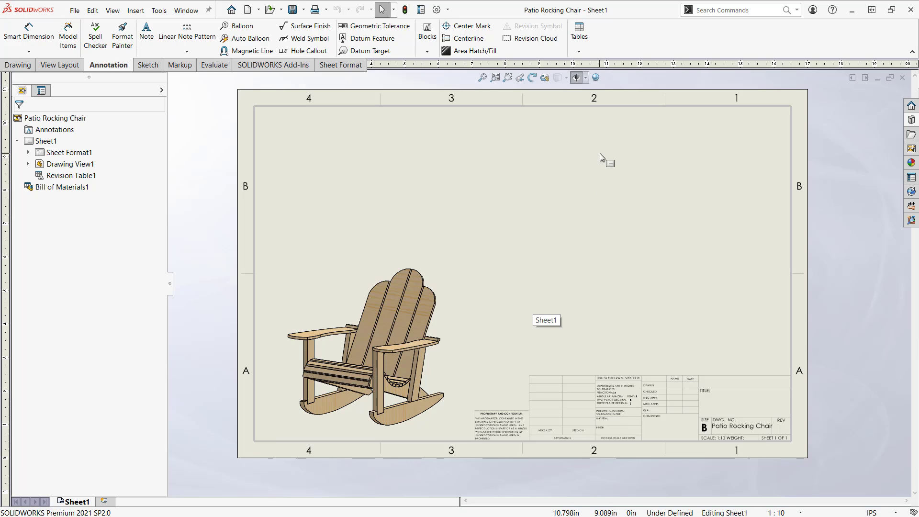
pyautogui.click(580, 53)
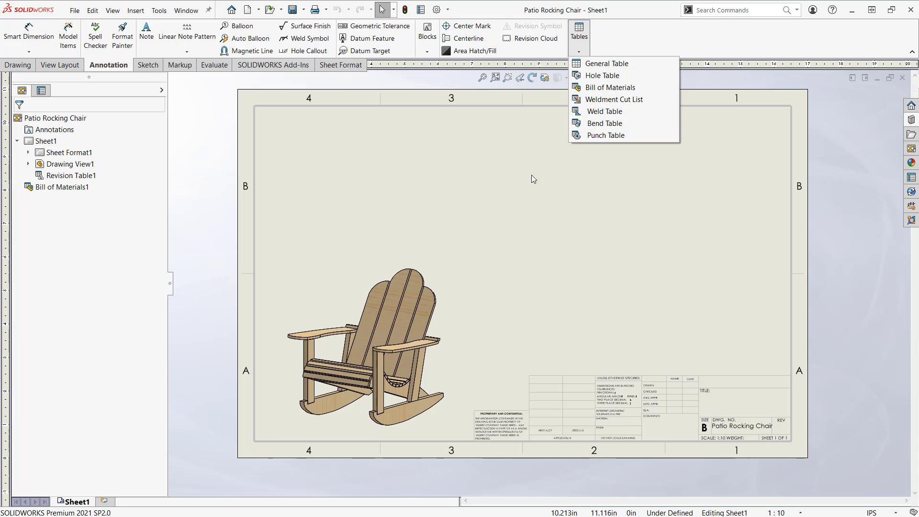
pyautogui.click(526, 191)
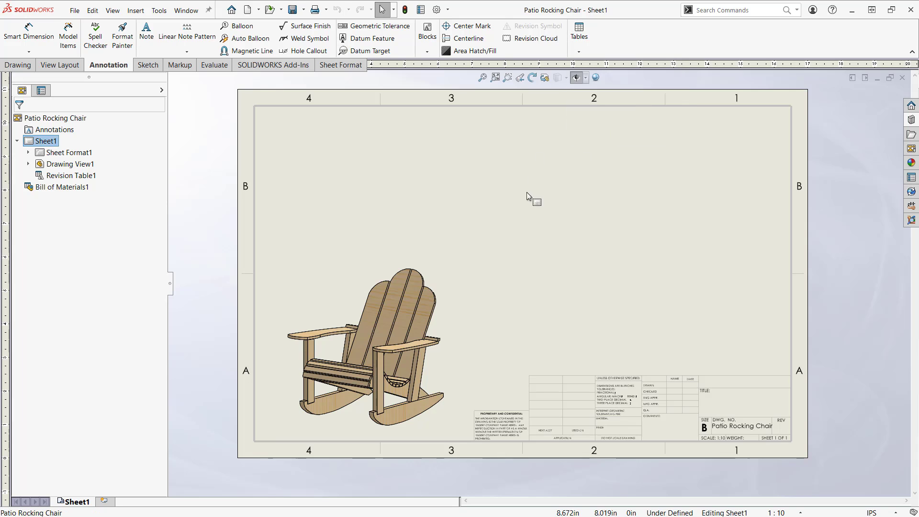
pyautogui.click(135, 11)
pyautogui.moveTo(211, 70)
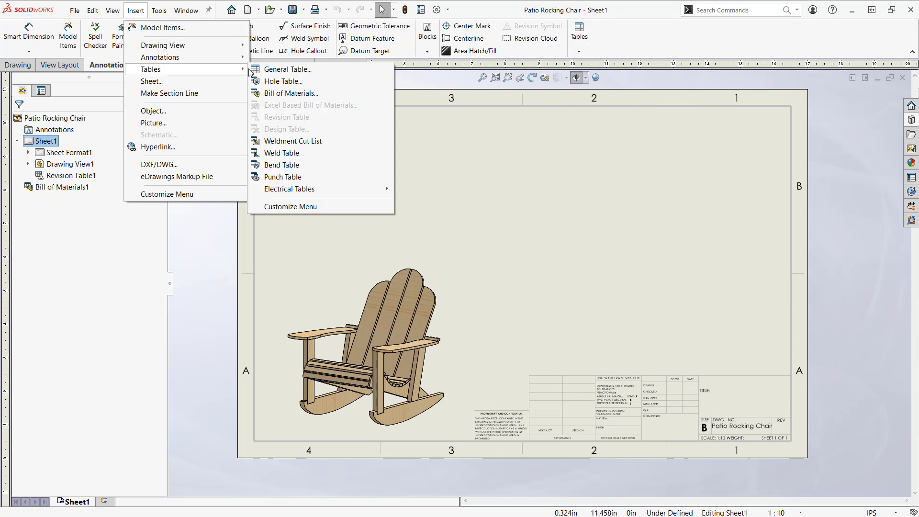
pyautogui.click(321, 119)
pyautogui.click(321, 119)
pyautogui.click(321, 119)
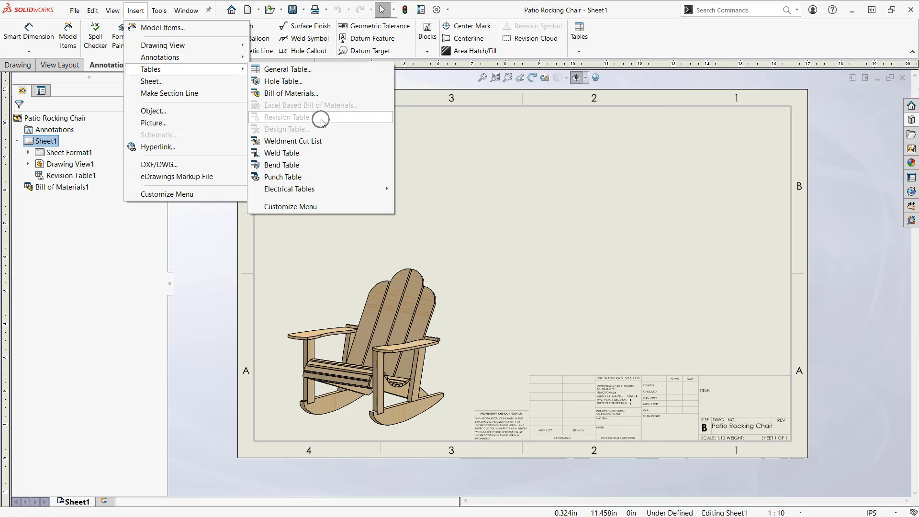
pyautogui.click(463, 193)
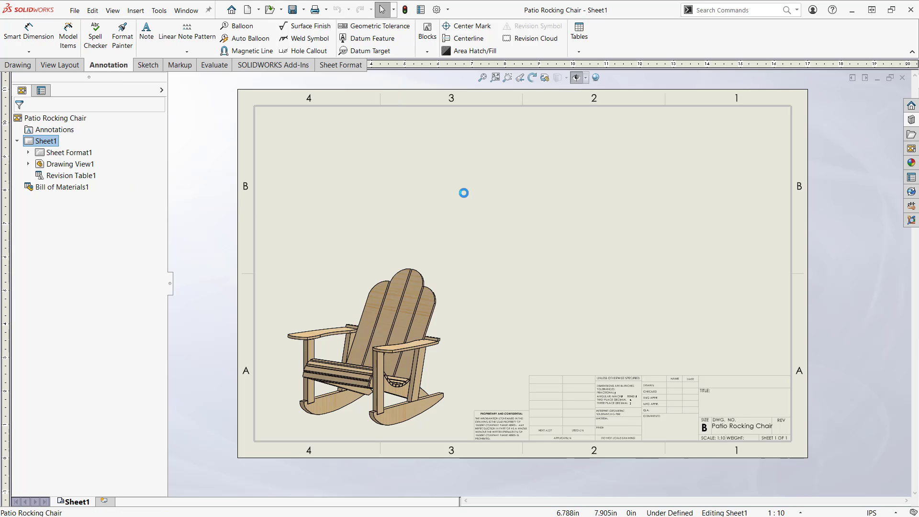
# Step: Check the hide/show options of Revision Table1 and Bill of Materials1, and clear the selection
pyautogui.rightClick(77, 177)
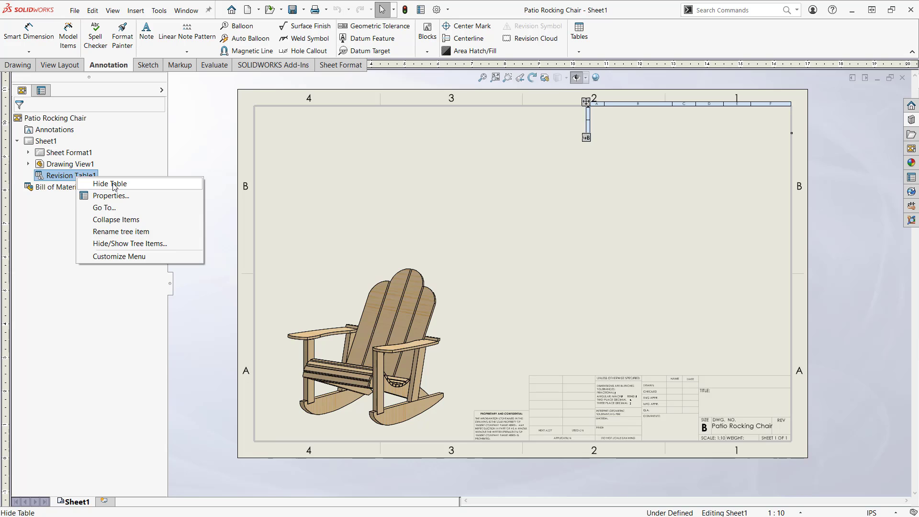
pyautogui.click(90, 185)
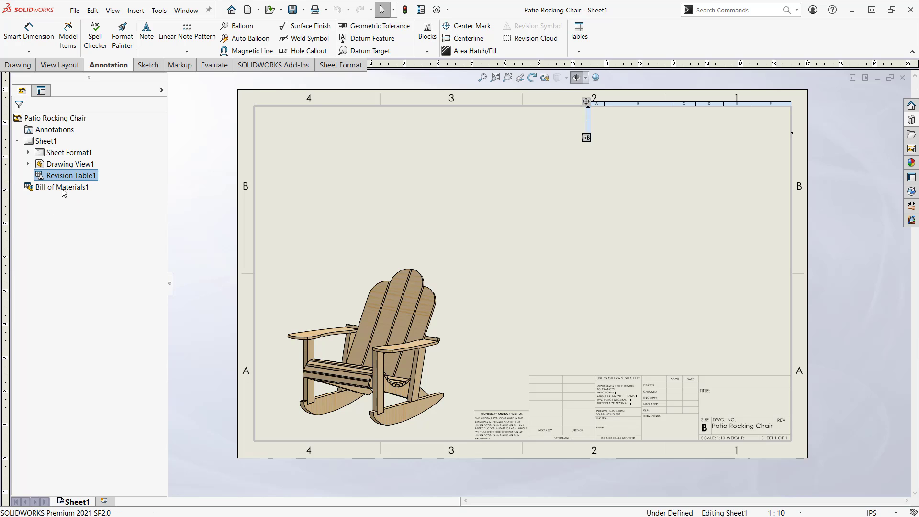
pyautogui.rightClick(67, 187)
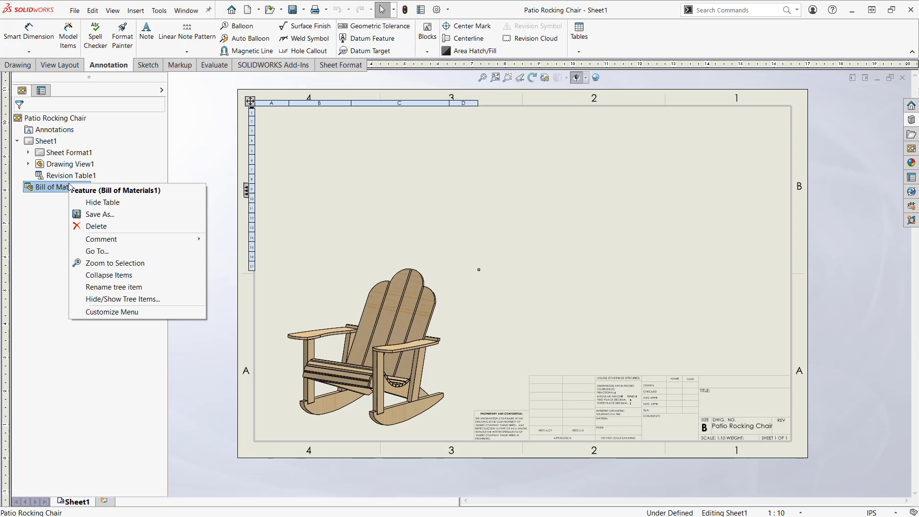
pyautogui.click(109, 203)
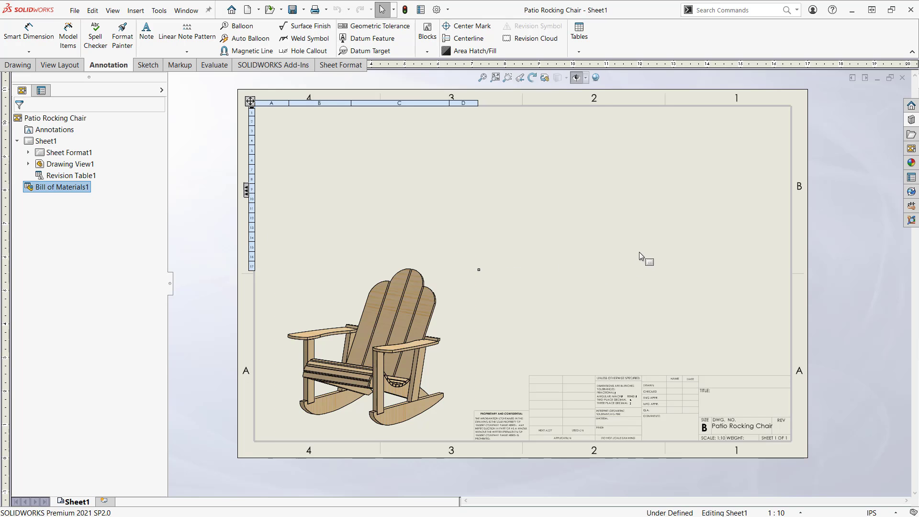
pyautogui.click(677, 337)
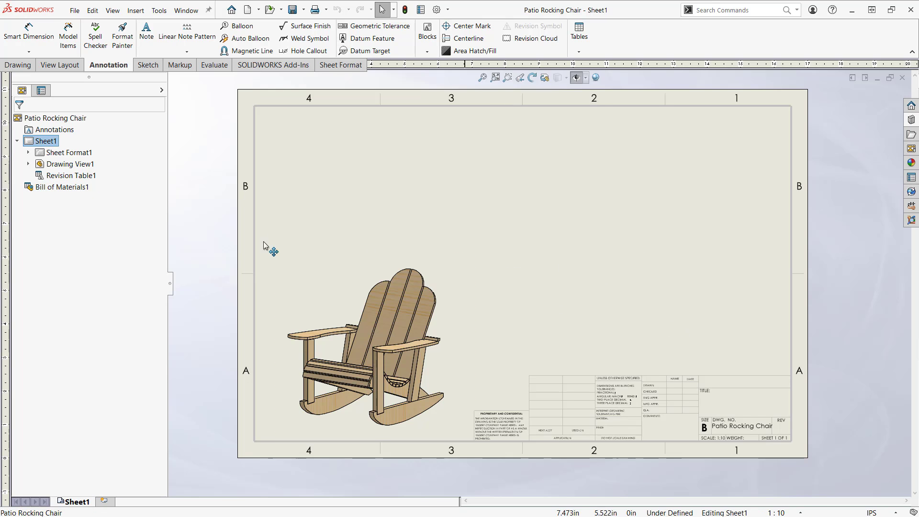
# Step: Check the layer assignment in the properties of Revision Table1, and close the properties
pyautogui.rightClick(62, 179)
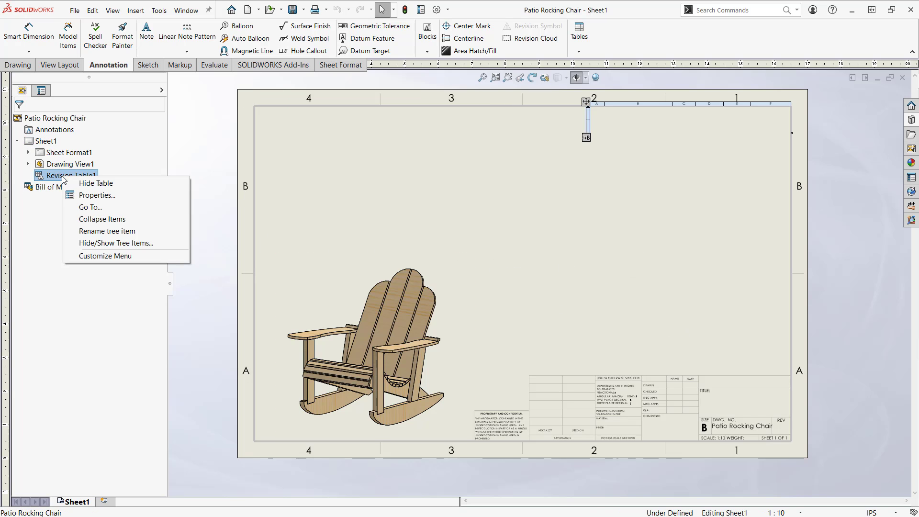
pyautogui.click(87, 196)
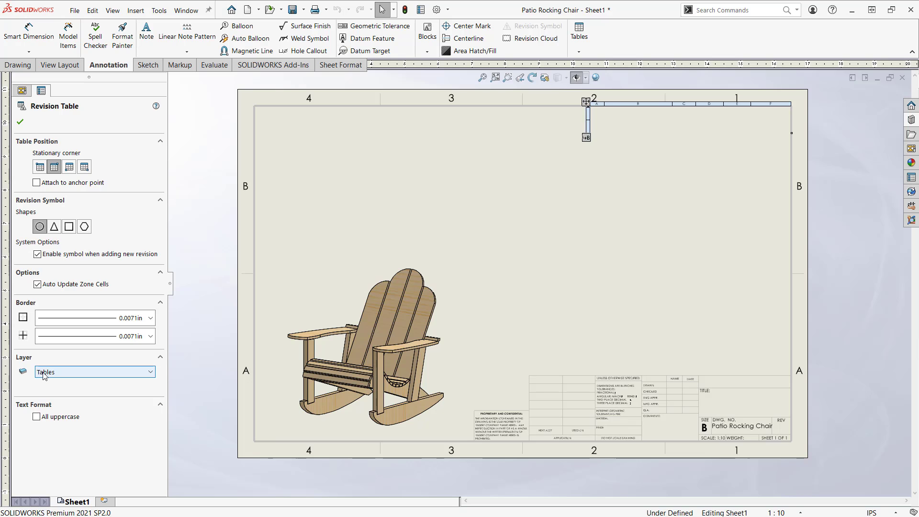
pyautogui.press('ctrl')
pyautogui.click(211, 279)
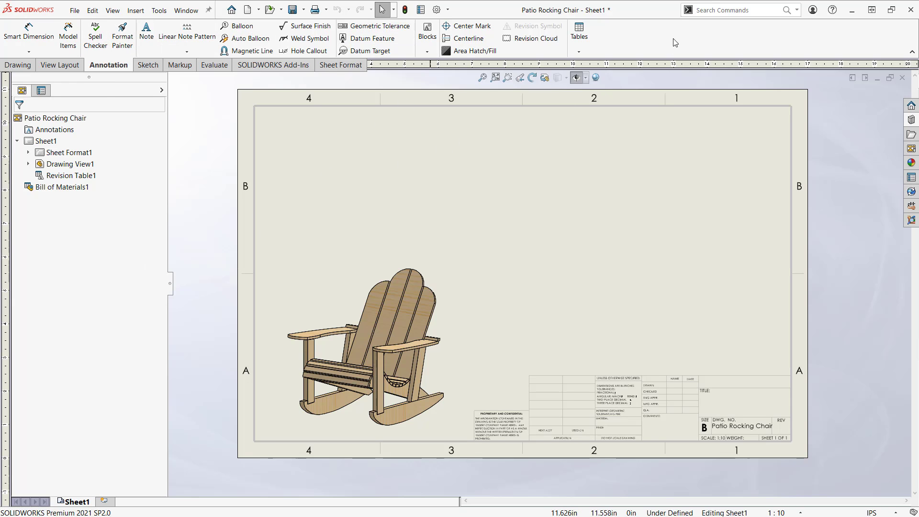
# Step: Display the Layer toolbar
pyautogui.press('ctrl')
pyautogui.rightClick(688, 43)
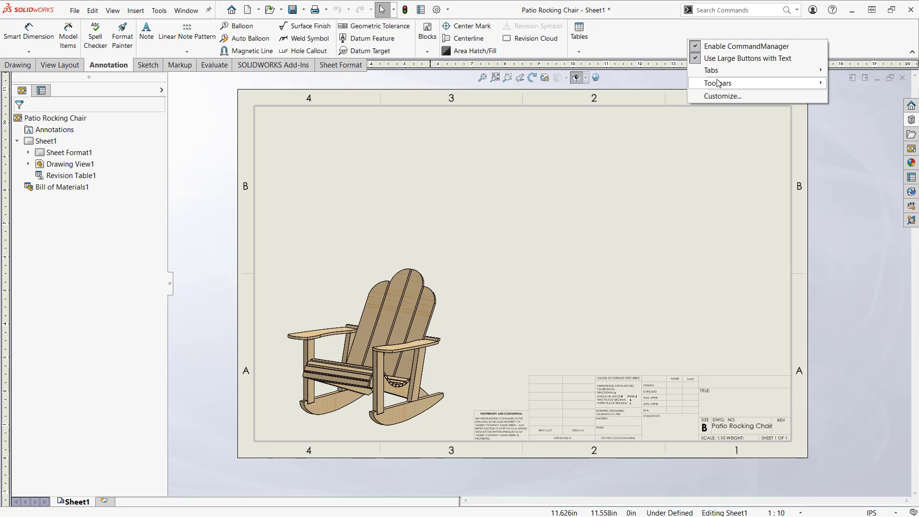
pyautogui.moveTo(720, 84)
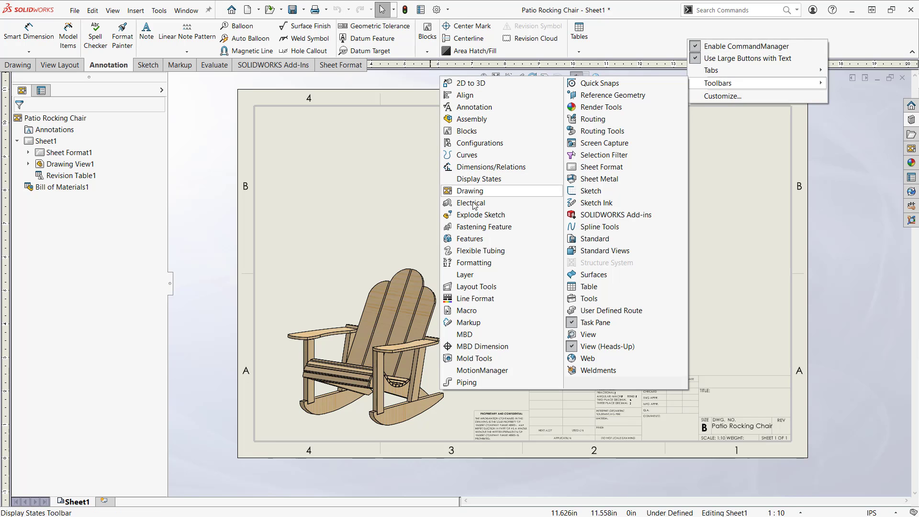
pyautogui.click(454, 276)
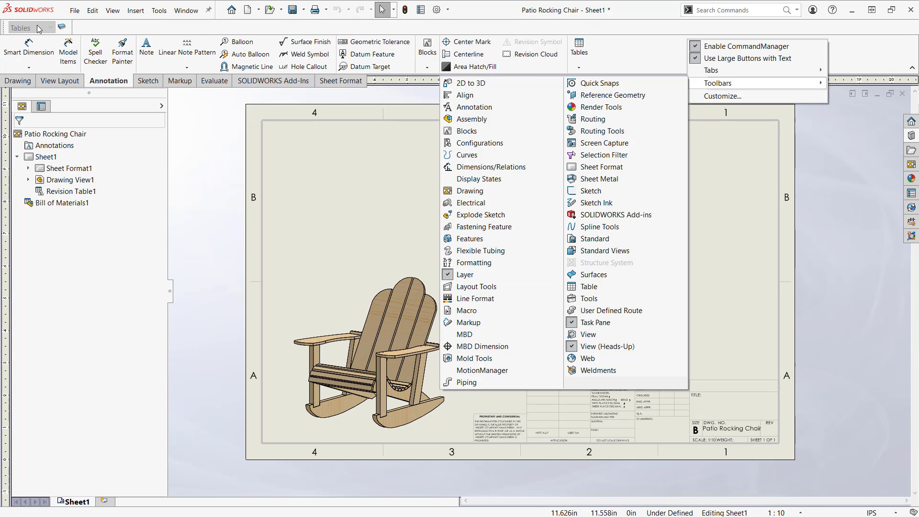
pyautogui.click(185, 126)
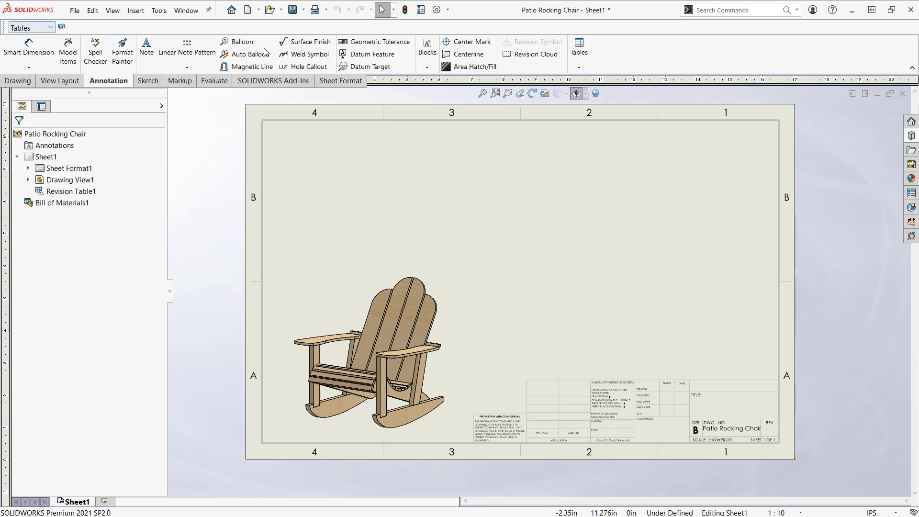
# Step: Turn on the visibility of the Tables layer and accept the layer settings
pyautogui.click(62, 27)
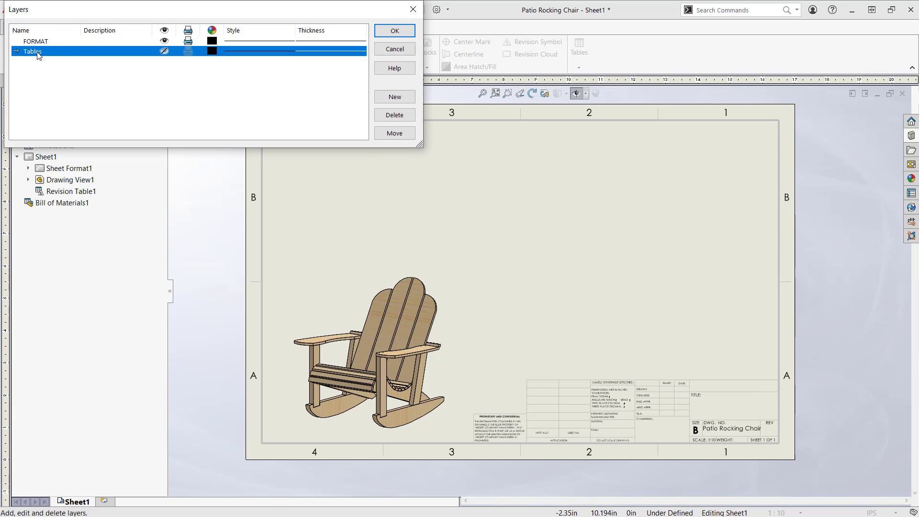
pyautogui.click(164, 52)
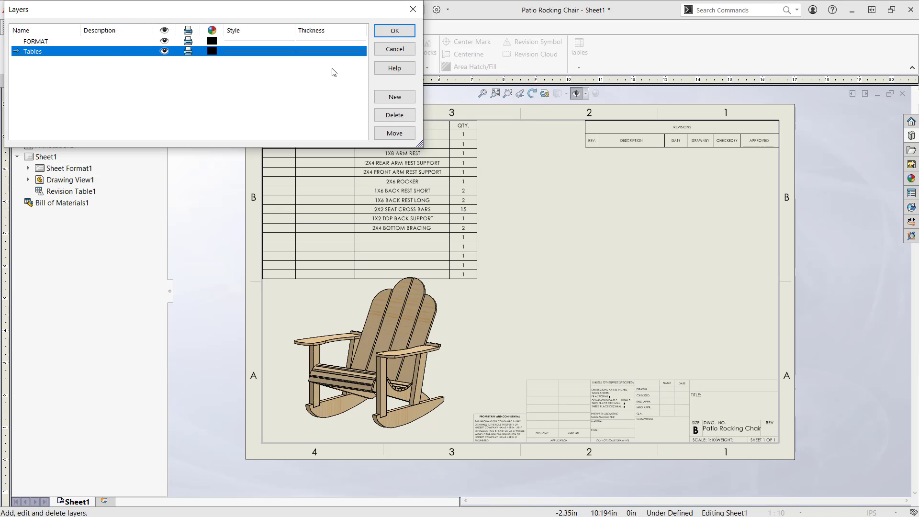
pyautogui.click(389, 32)
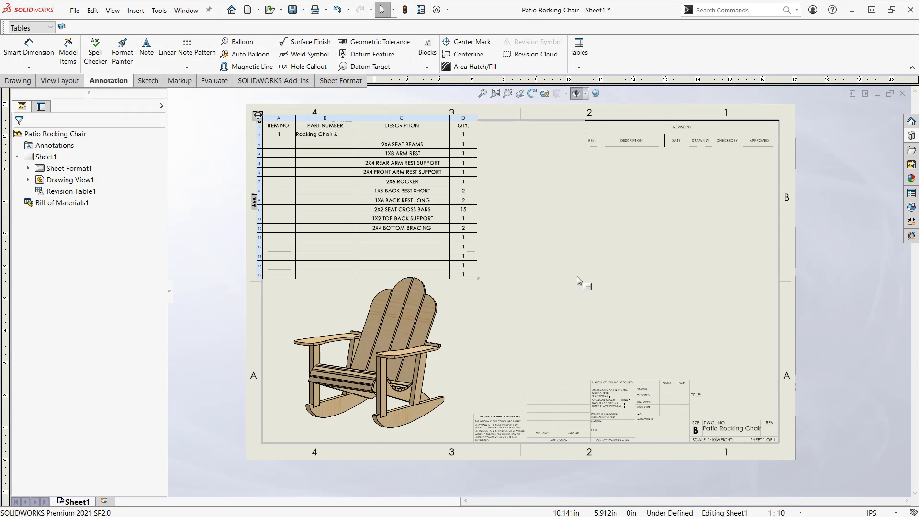
# Step: Examine the title and column headings of the revision table on Sheet1
pyautogui.scroll(-5, 710, 175)
pyautogui.click(698, 148)
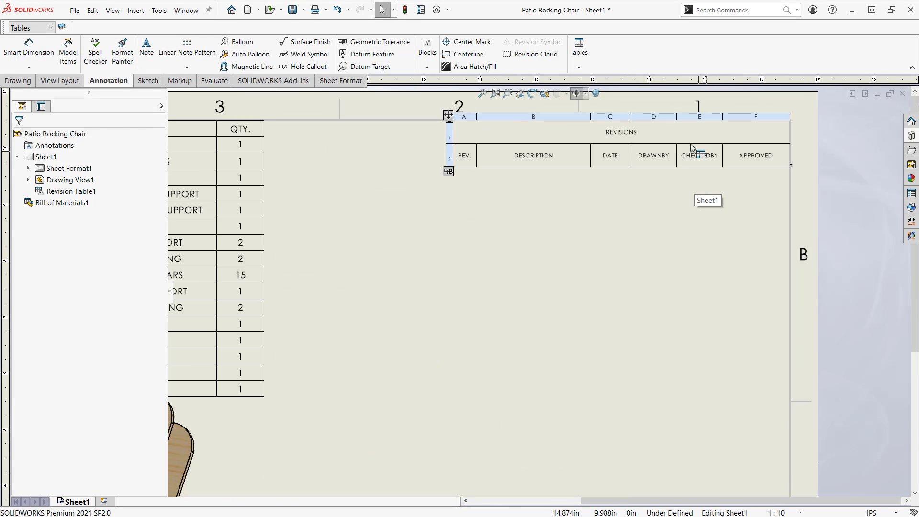
pyautogui.scroll(-1, 674, 143)
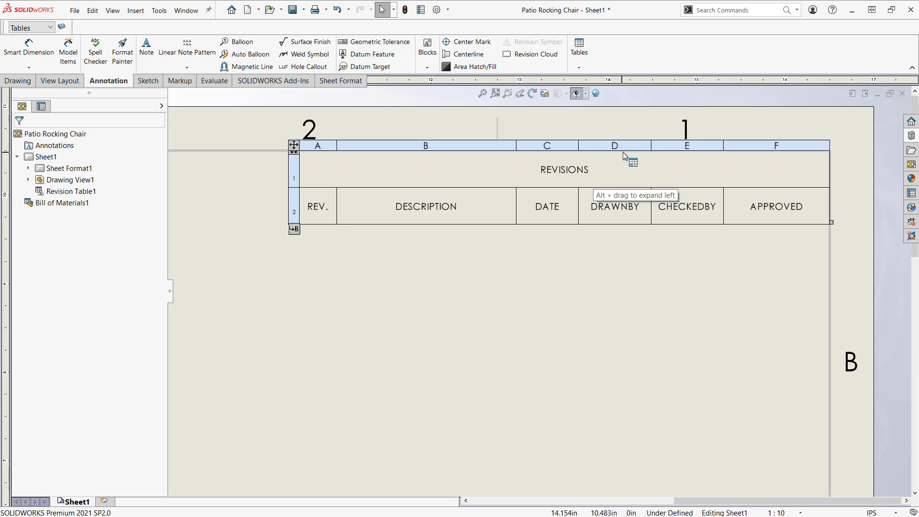
# Step: Add a new revision row to the revision table on Sheet1 without placing a revision symbol
pyautogui.click(616, 210)
pyautogui.click(693, 210)
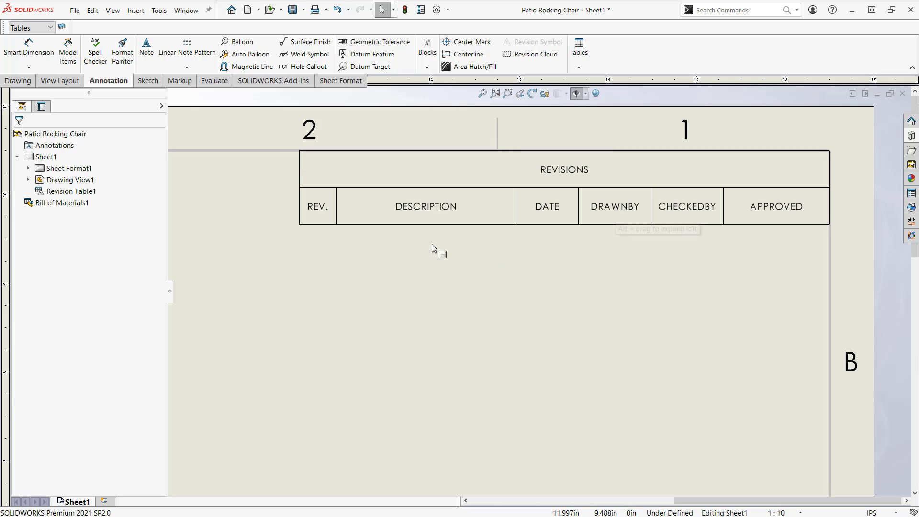
pyautogui.click(295, 229)
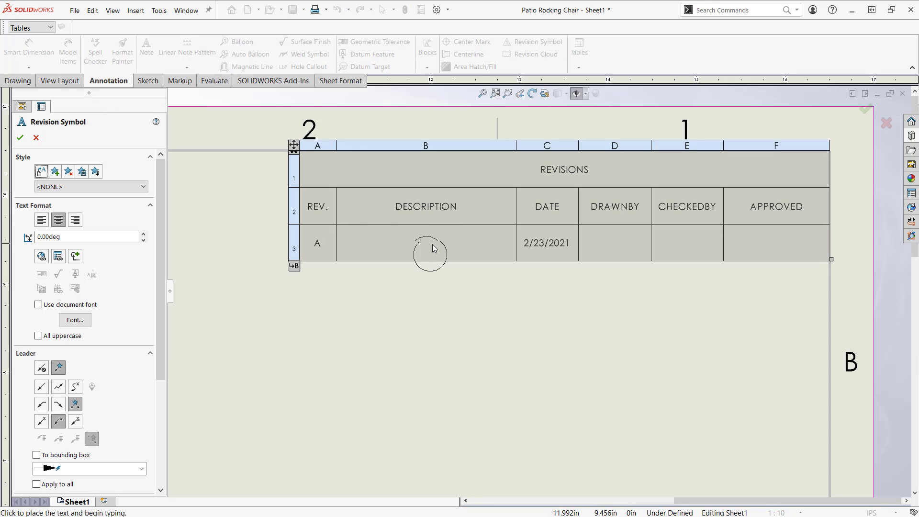
pyautogui.press('Escape')
# Step: Enter "something changed because wife" as the description of revision A in the Sheet1 revision table
pyautogui.doubleClick(424, 246)
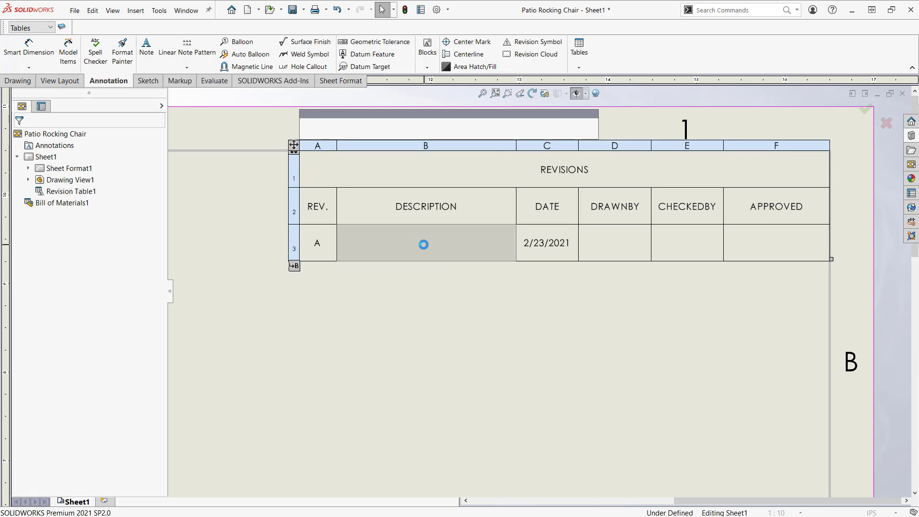
pyautogui.write('something')
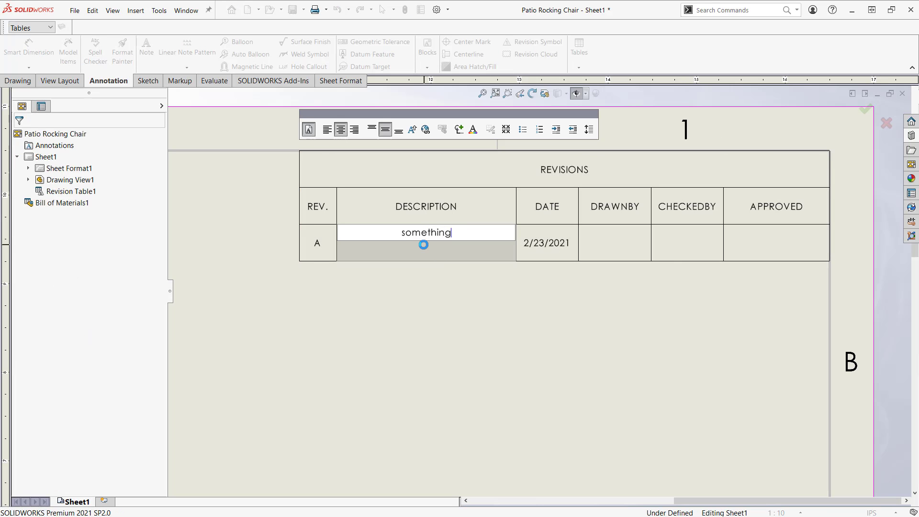
pyautogui.write(' changed ')
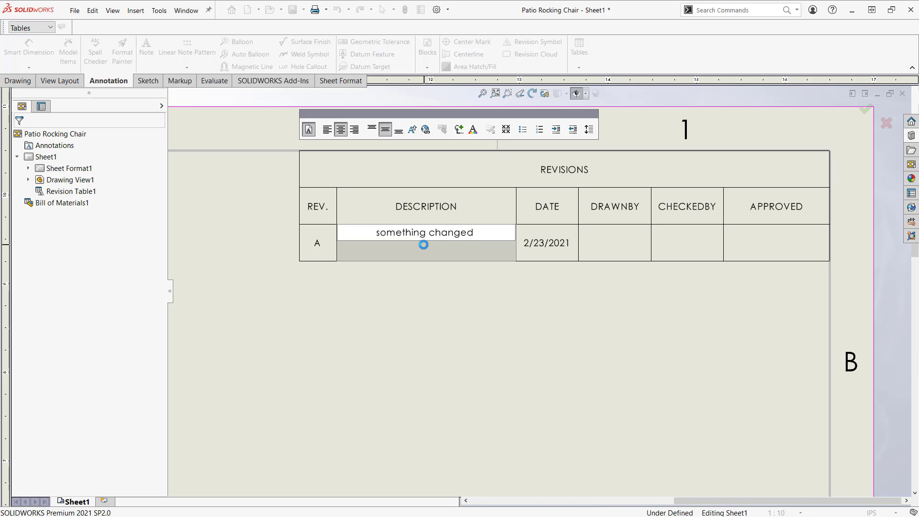
pyautogui.write('be')
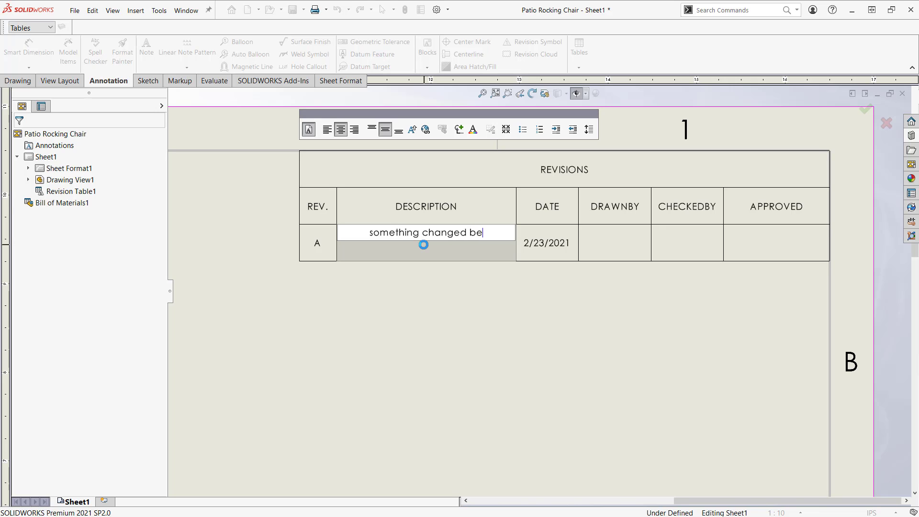
pyautogui.write('cause wife')
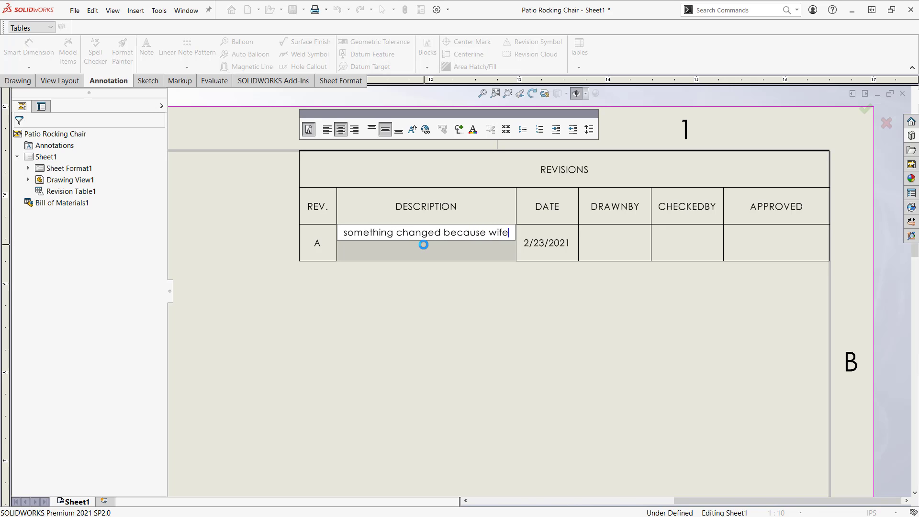
pyautogui.press('Return')
# Step: Fill in revision A with the drafter's initials, the checker's name and "The WIFE" as the approver
pyautogui.click(625, 245)
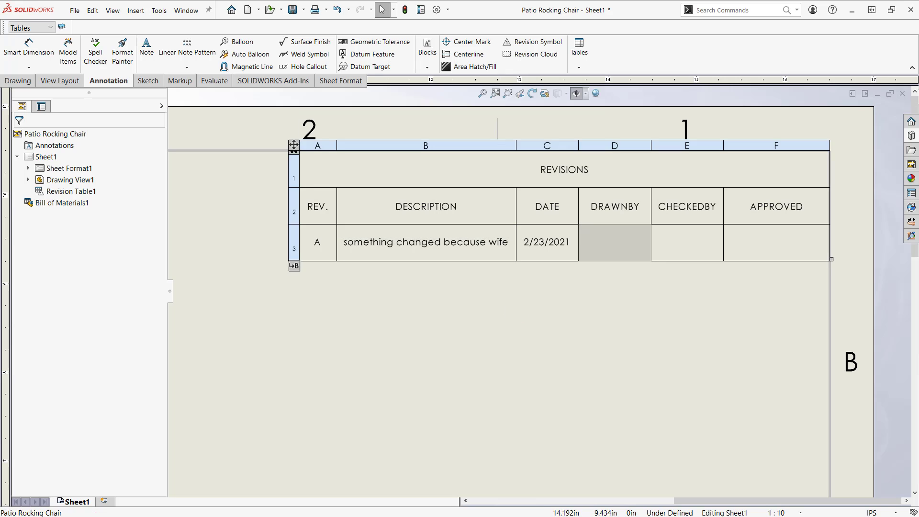
pyautogui.doubleClick(625, 245)
pyautogui.write('ARJ')
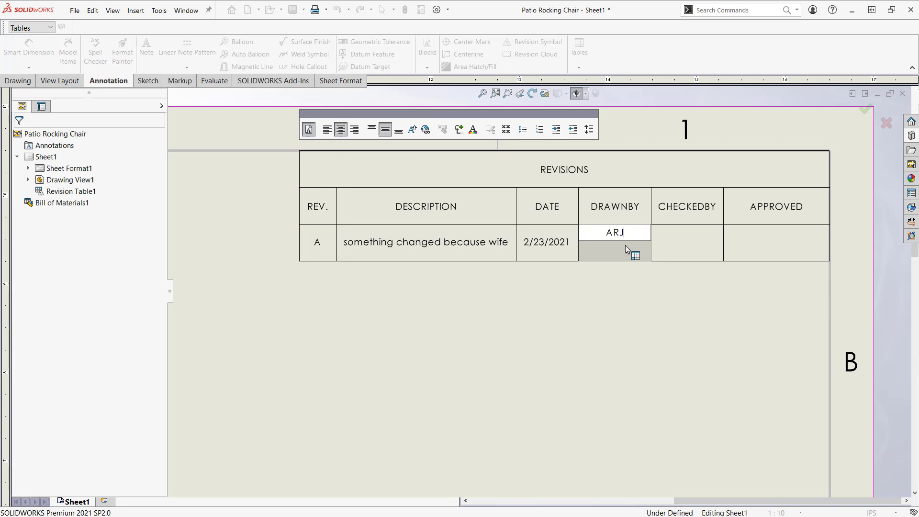
pyautogui.press('Tab')
pyautogui.write('Cosmo')
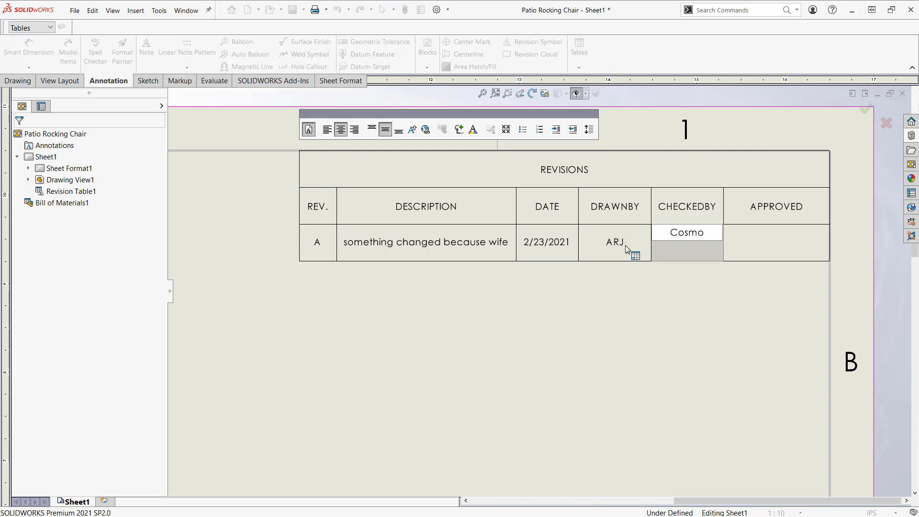
pyautogui.press('Tab')
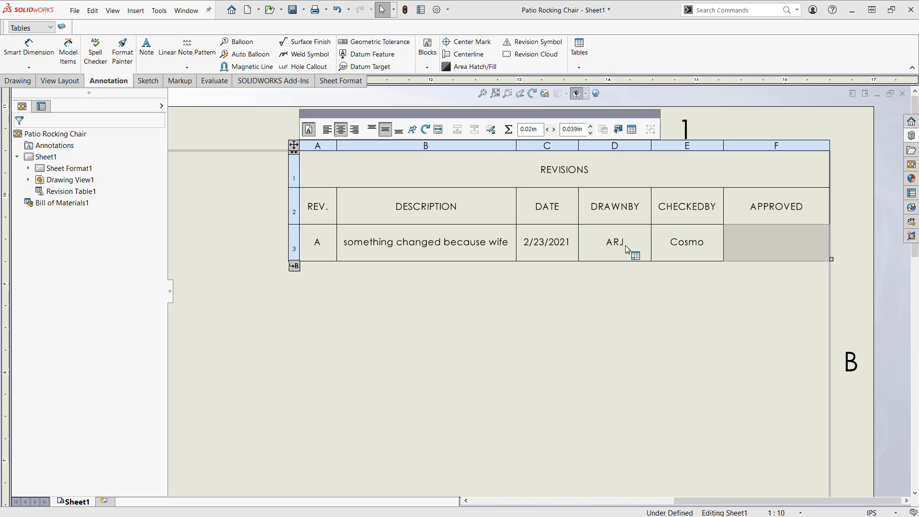
pyautogui.write('T')
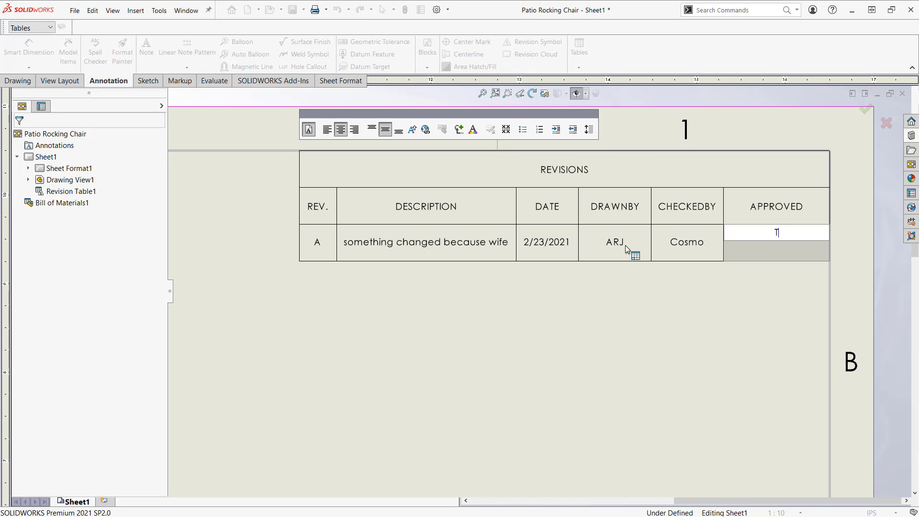
pyautogui.write('he WIFE')
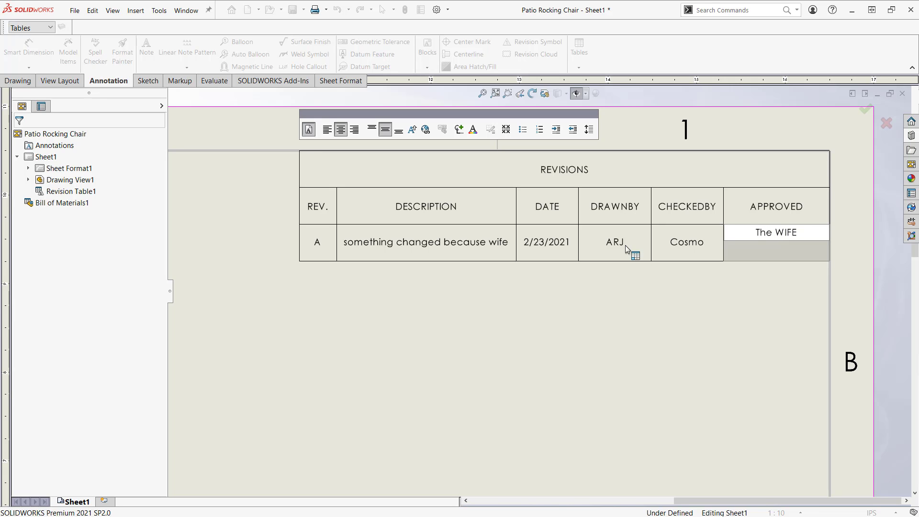
pyautogui.click(558, 365)
# Step: Add a second sheet to the Patio Rocking Chair drawing
pyautogui.scroll(5, 559, 363)
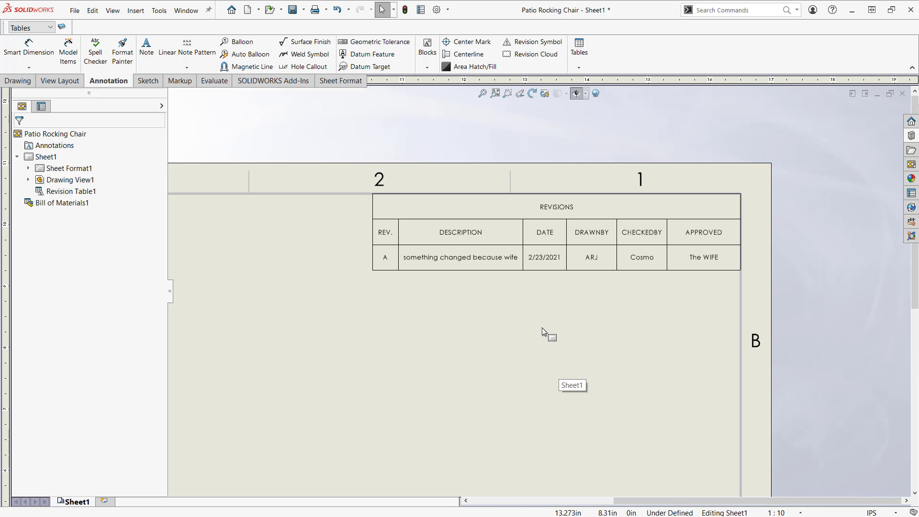
pyautogui.click(524, 256)
pyautogui.scroll(-2, 524, 256)
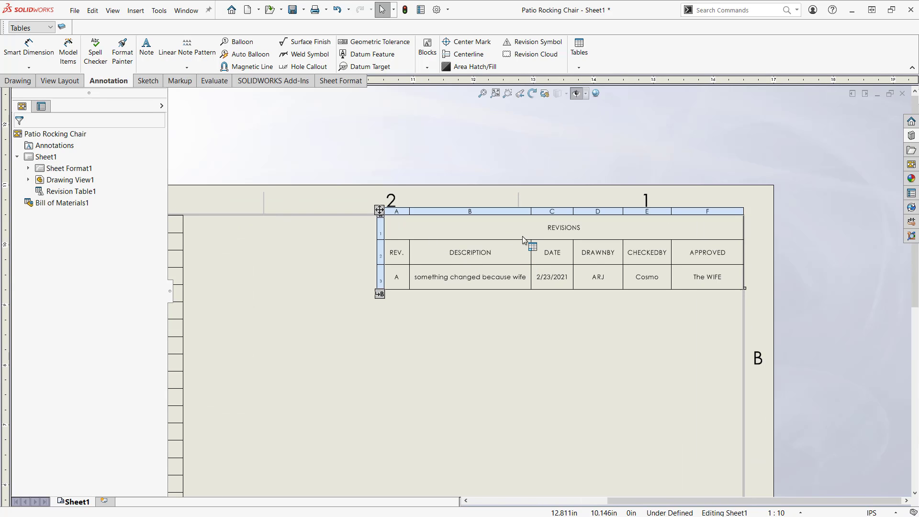
pyautogui.click(303, 458)
pyautogui.scroll(4, 299, 455)
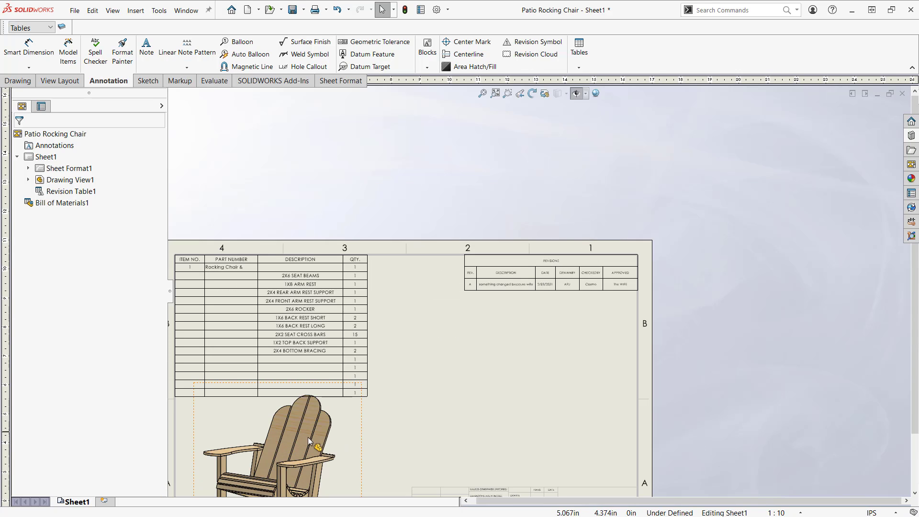
pyautogui.scroll(4, 308, 438)
pyautogui.scroll(-4, 310, 436)
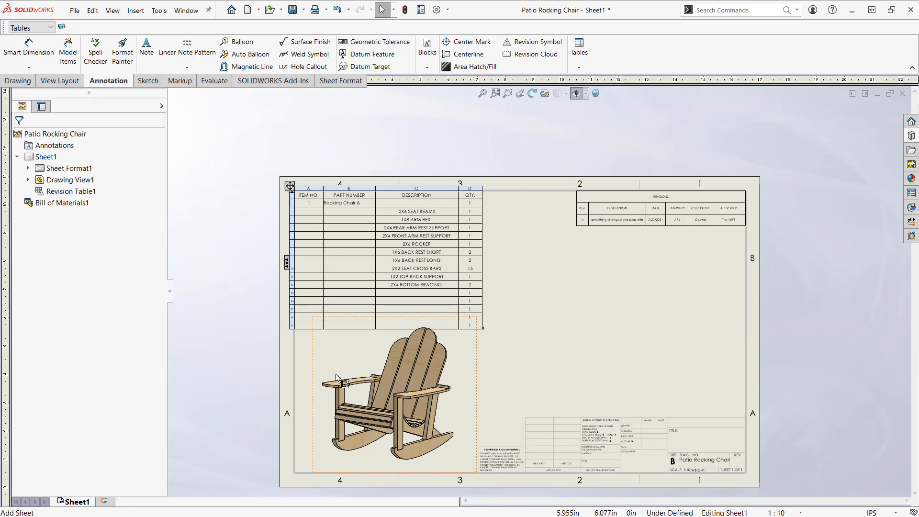
pyautogui.click(105, 502)
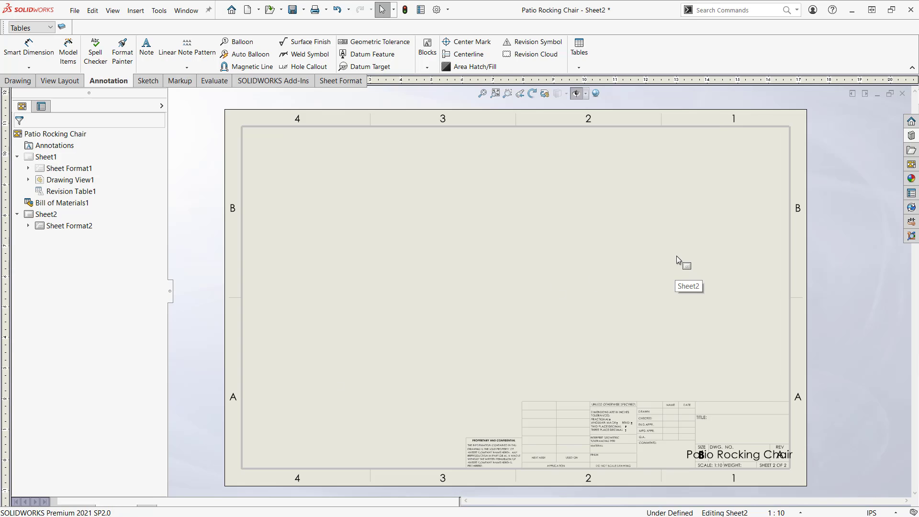
# Step: Insert a revision table on Sheet2 with the default options and the Tables layer
pyautogui.click(588, 69)
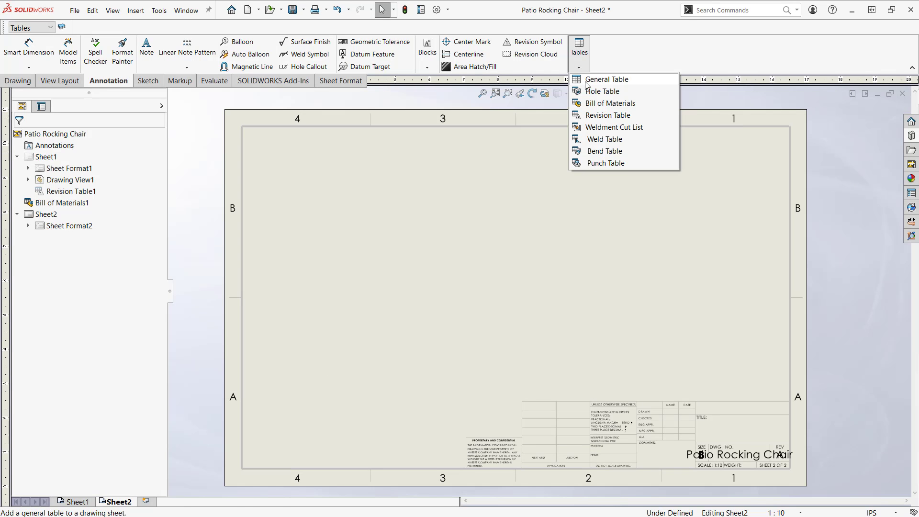
pyautogui.click(608, 116)
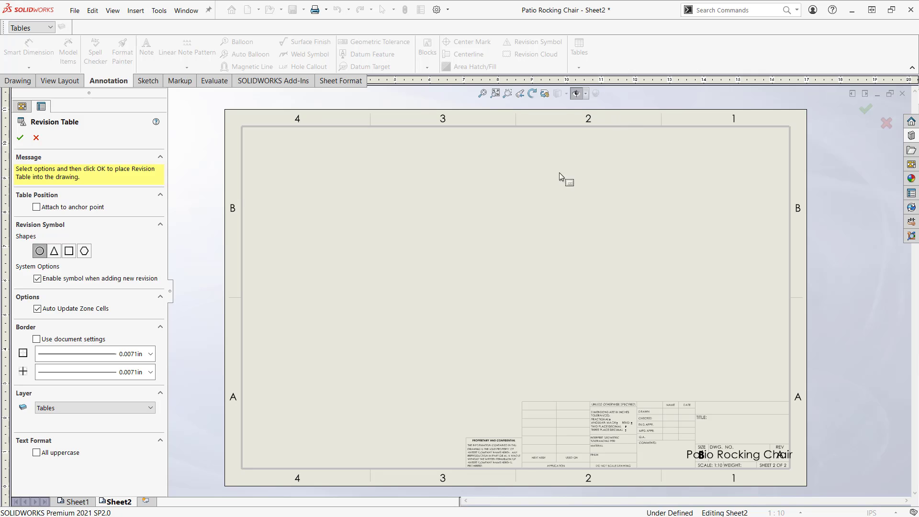
pyautogui.click(20, 137)
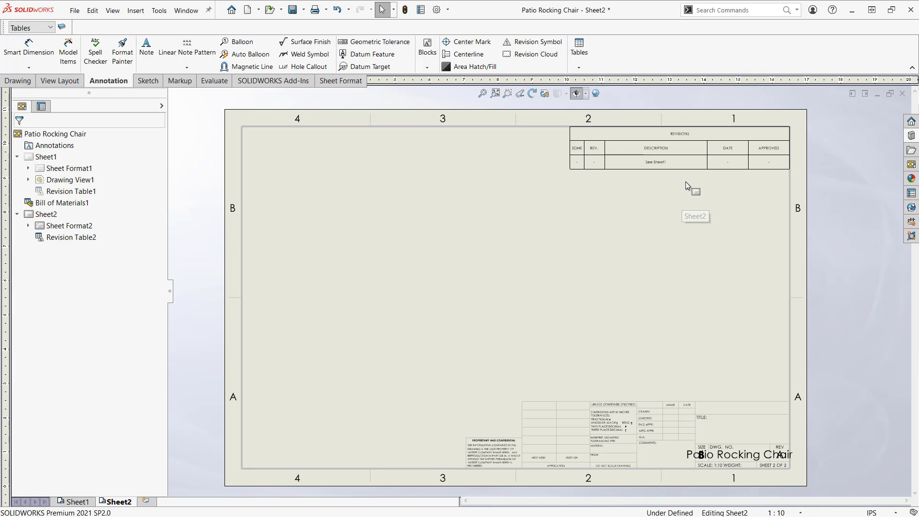
pyautogui.scroll(-2, 702, 147)
pyautogui.scroll(-3, 562, 185)
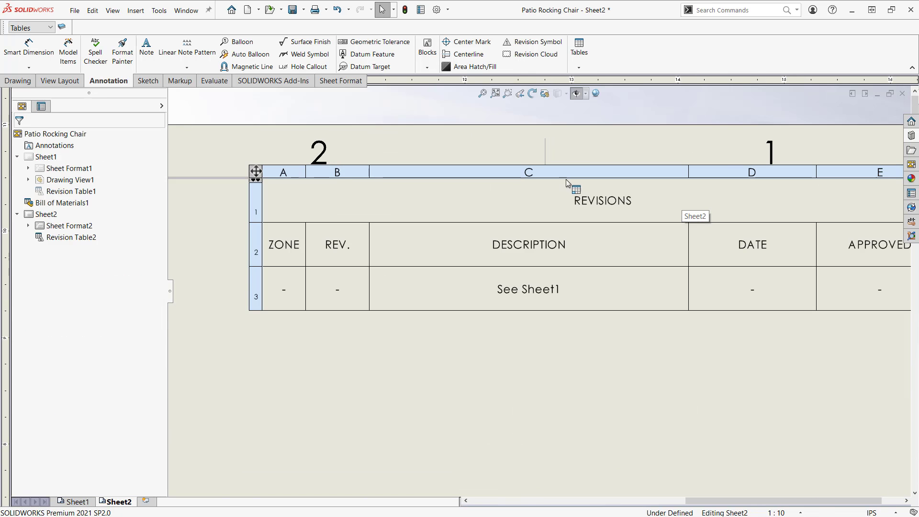
pyautogui.scroll(1, 683, 199)
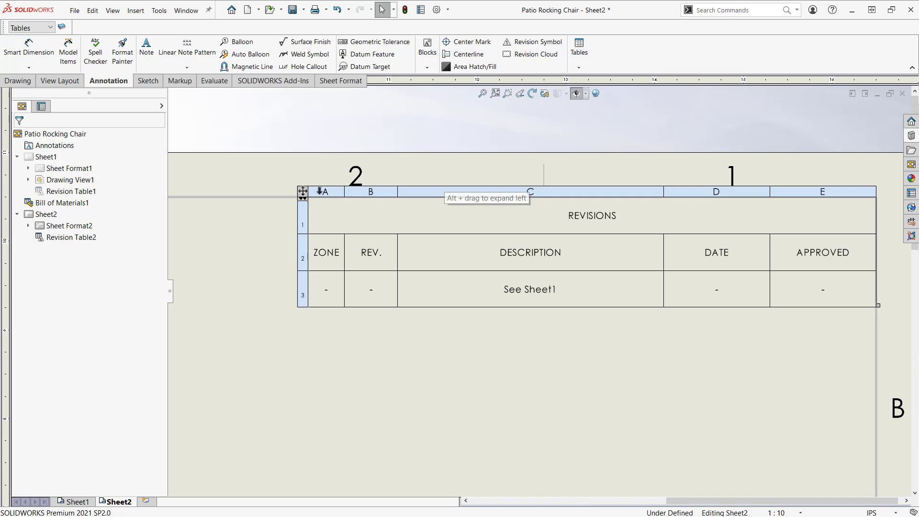
# Step: Set the multiple sheet style for revision tables to Linked in the document properties, accepting the deletion of child tables
pyautogui.click(437, 10)
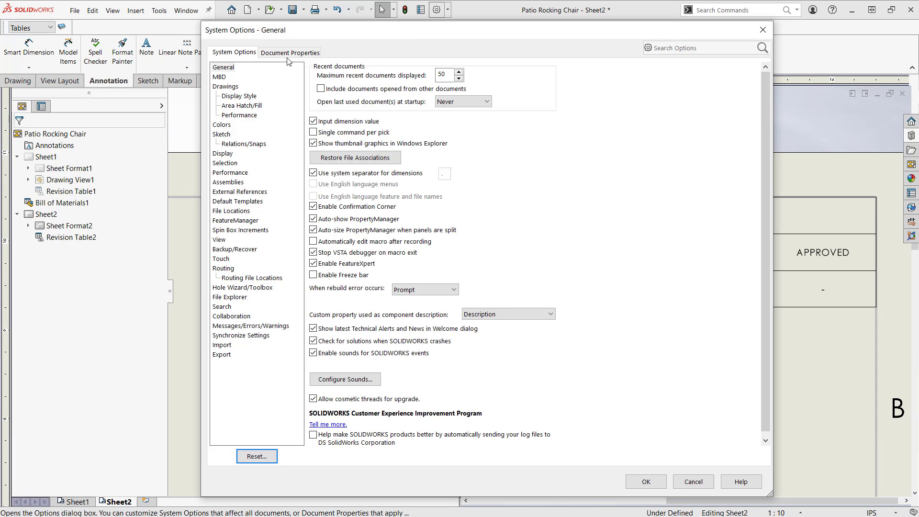
pyautogui.click(287, 53)
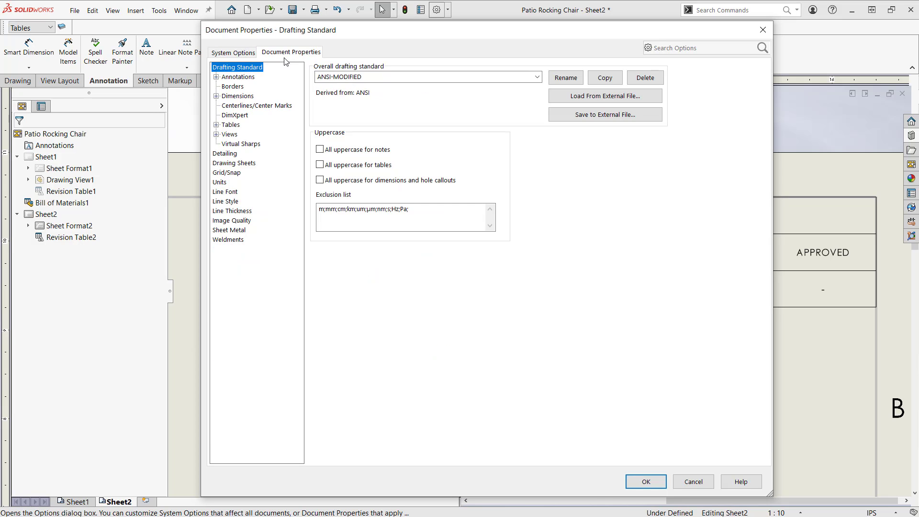
pyautogui.click(216, 125)
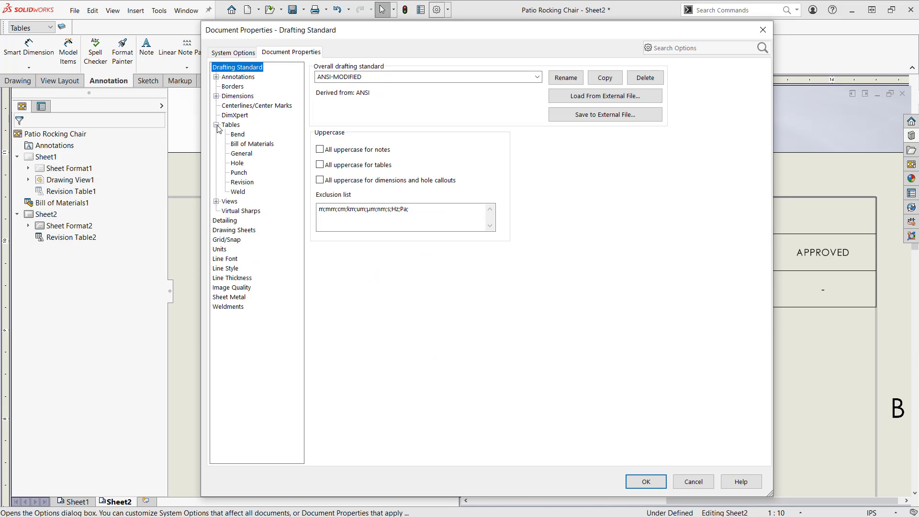
pyautogui.click(242, 183)
pyautogui.click(330, 297)
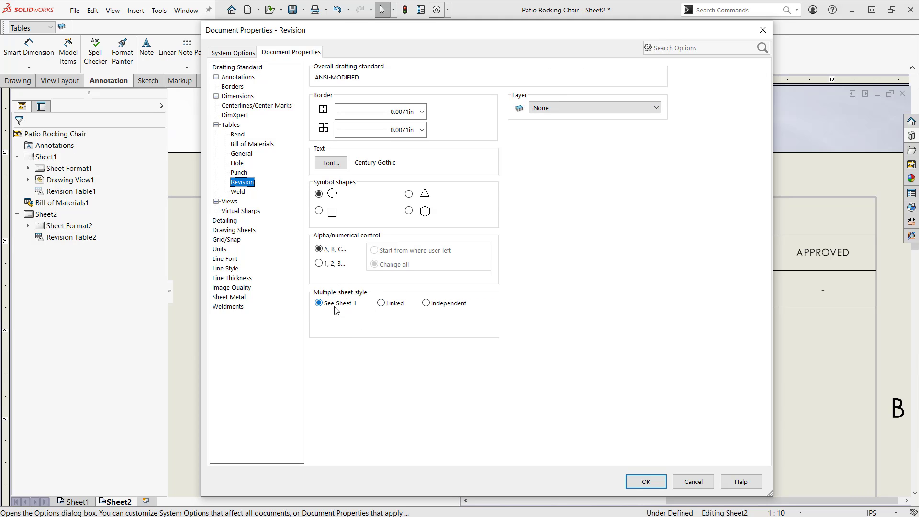
pyautogui.press('ctrl')
pyautogui.press('ctrl')
pyautogui.press('ctrl')
pyautogui.press('ctrl')
pyautogui.press('ctrl')
pyautogui.click(382, 304)
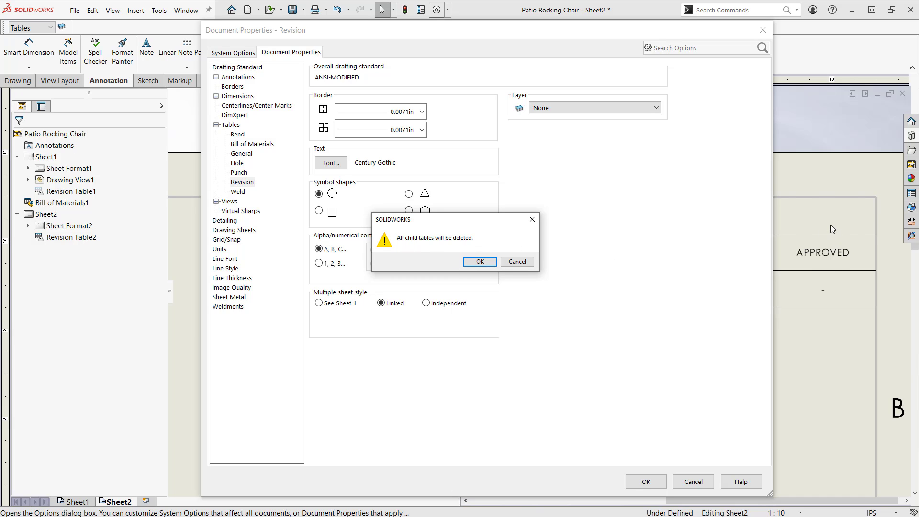
pyautogui.click(479, 261)
pyautogui.click(650, 482)
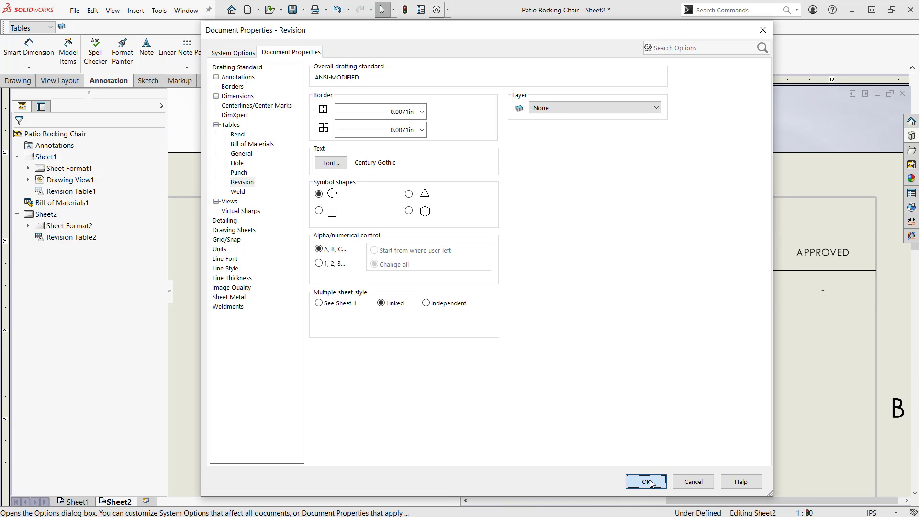
# Step: Insert a linked revision table on Sheet2 using the default options, and check its contents
pyautogui.scroll(2, 642, 216)
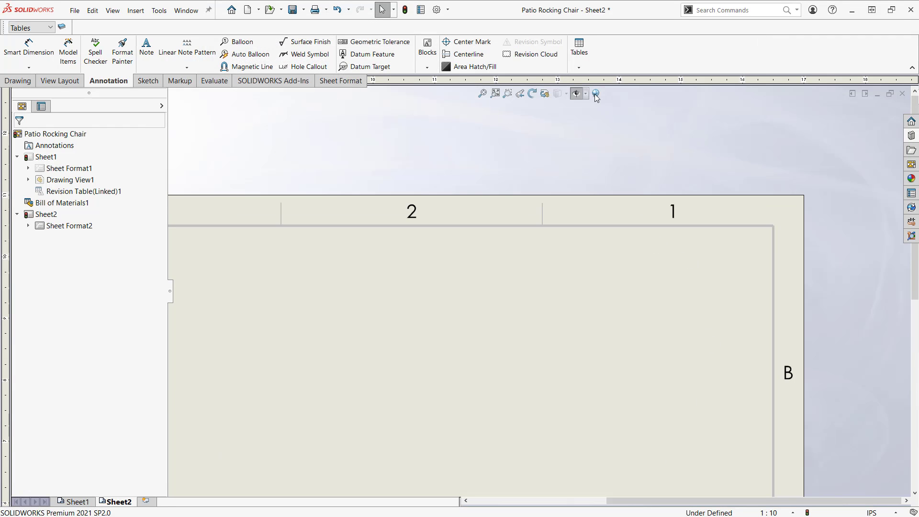
pyautogui.click(576, 70)
pyautogui.click(597, 115)
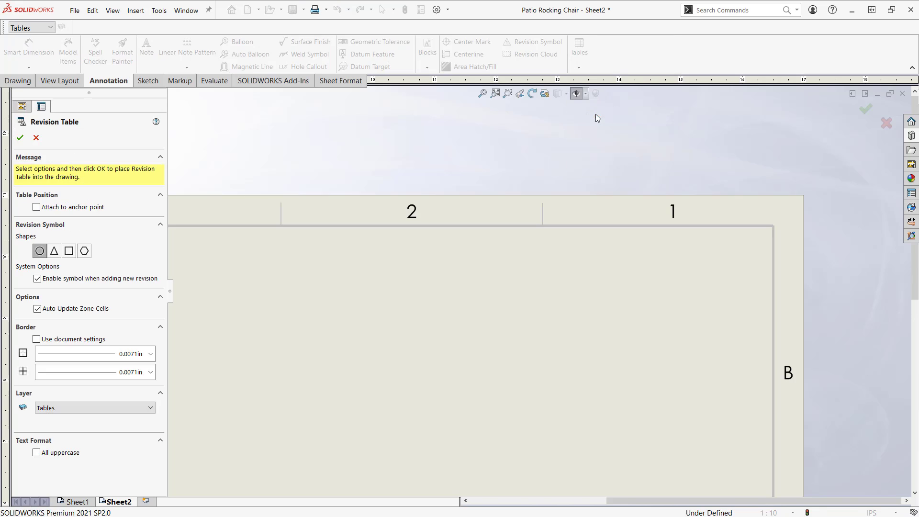
pyautogui.click(20, 137)
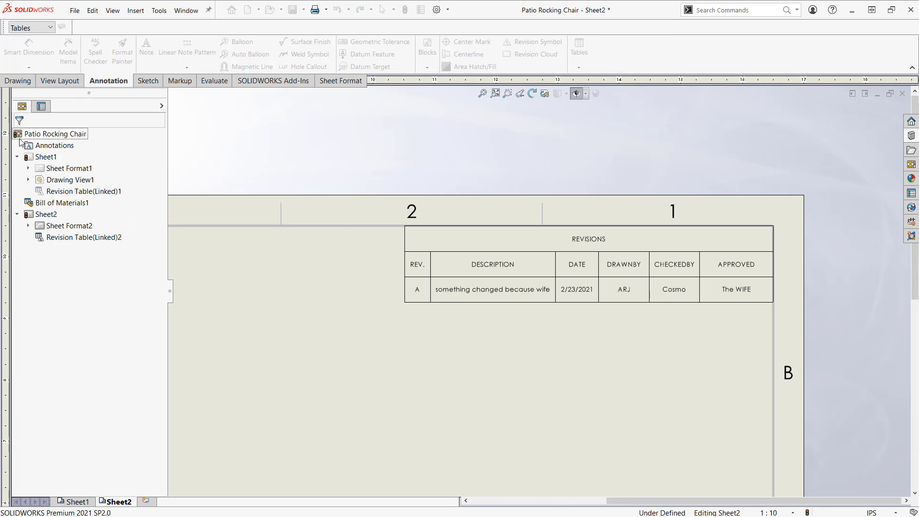
pyautogui.scroll(-2, 638, 283)
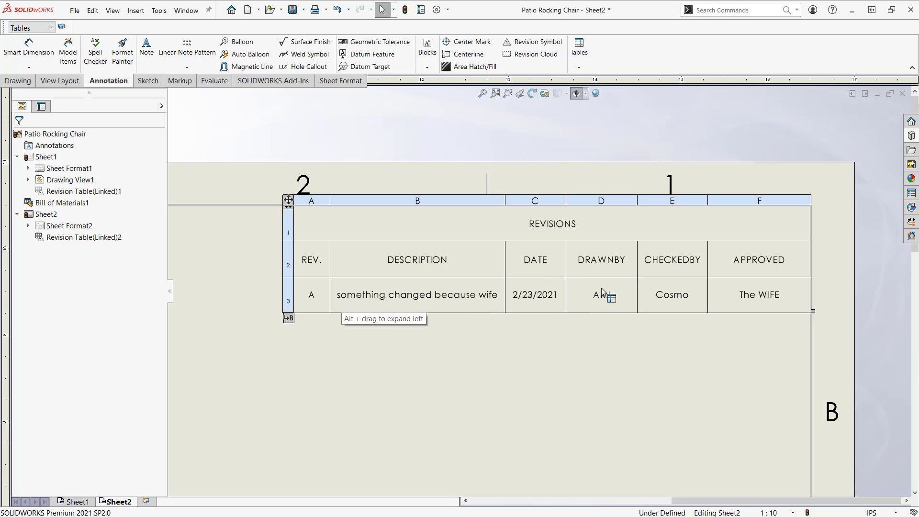
pyautogui.click(567, 379)
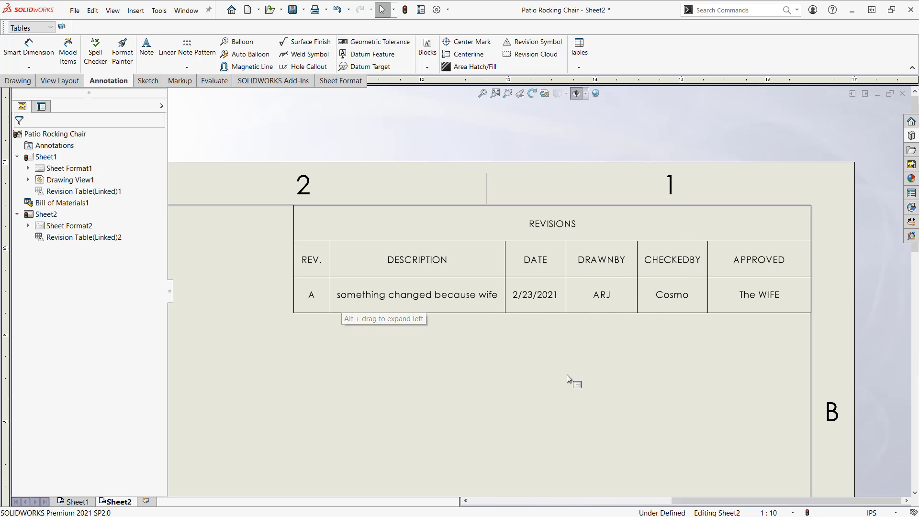
pyautogui.scroll(5, 526, 383)
pyautogui.scroll(-3, 472, 311)
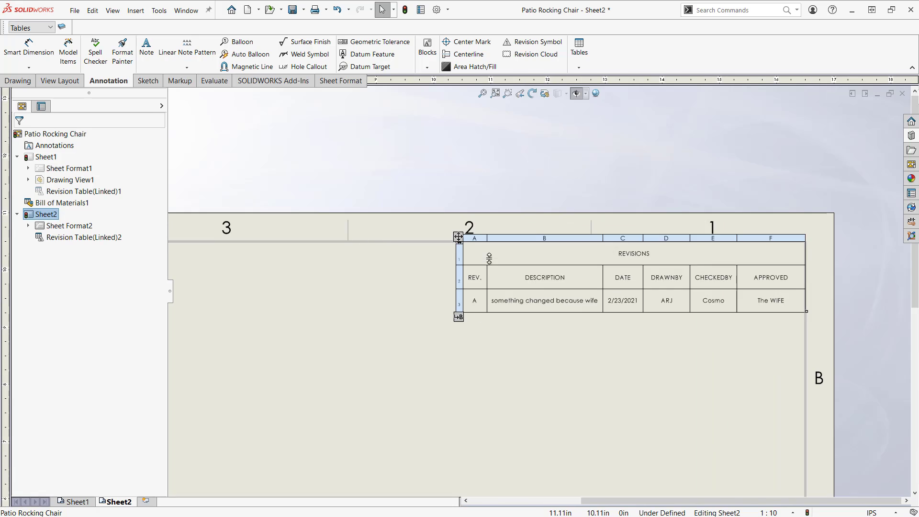
# Step: Open the save dialog for the Sheet2 revision table as a template to check its folder, and close it without saving
pyautogui.scroll(-1, 488, 259)
pyautogui.scroll(-1, 736, 266)
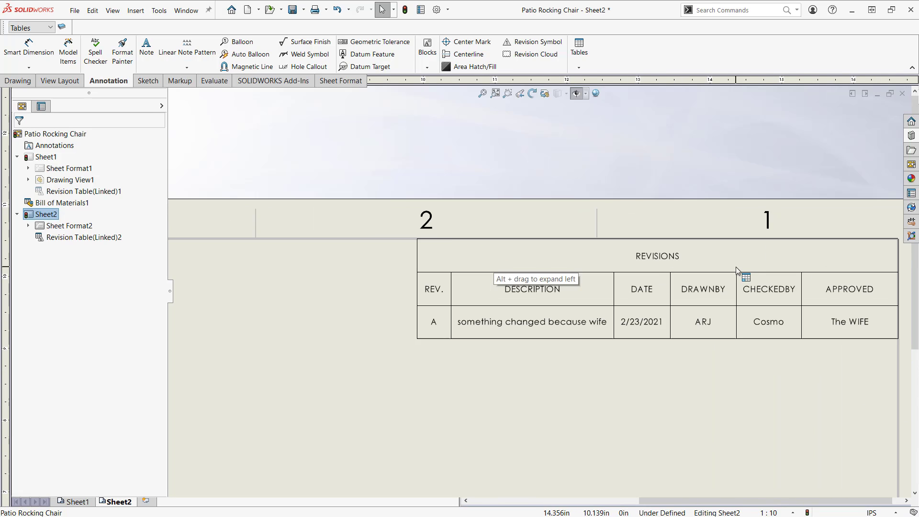
pyautogui.click(737, 266)
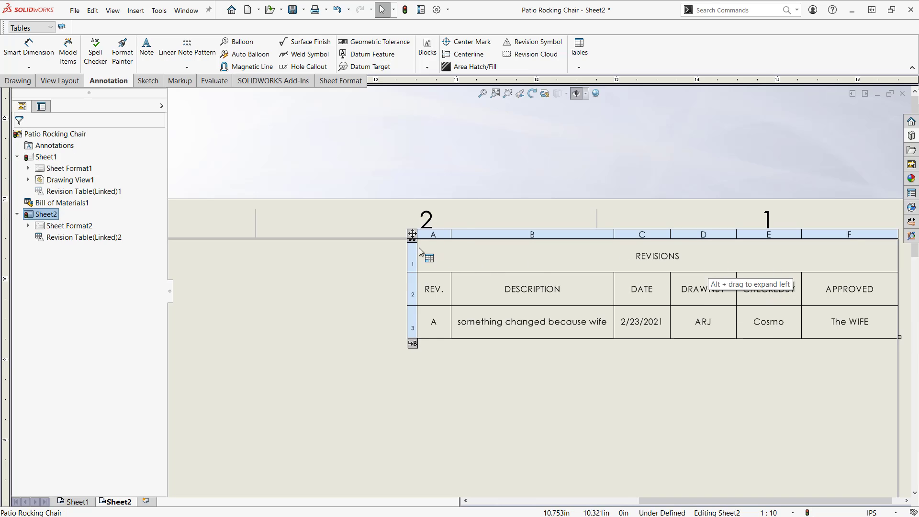
pyautogui.rightClick(412, 234)
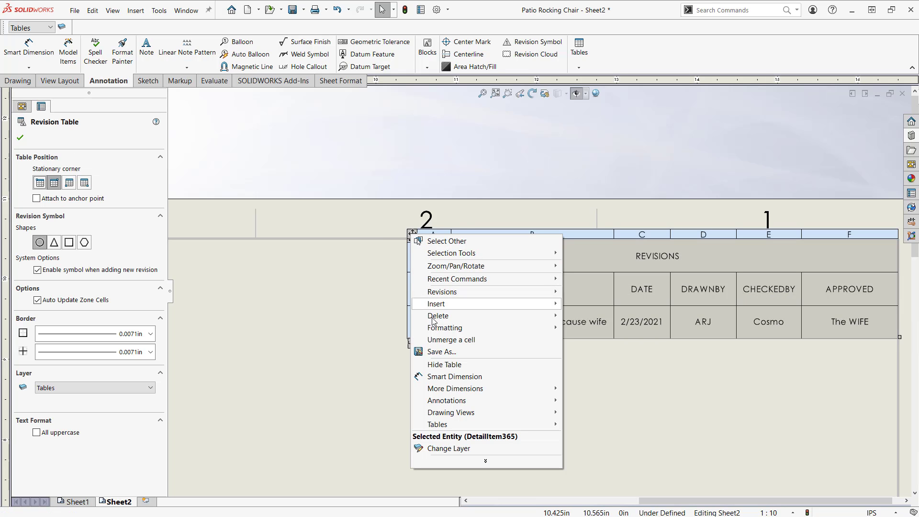
pyautogui.click(458, 351)
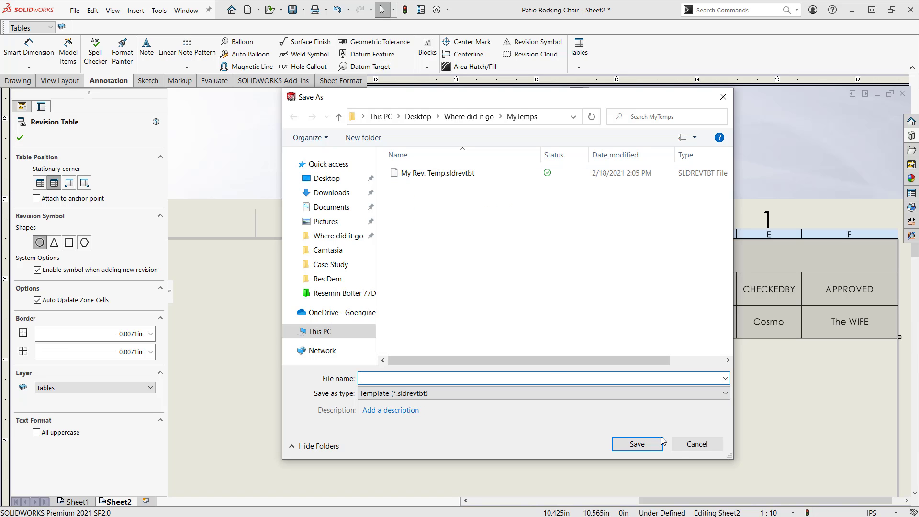
pyautogui.click(681, 446)
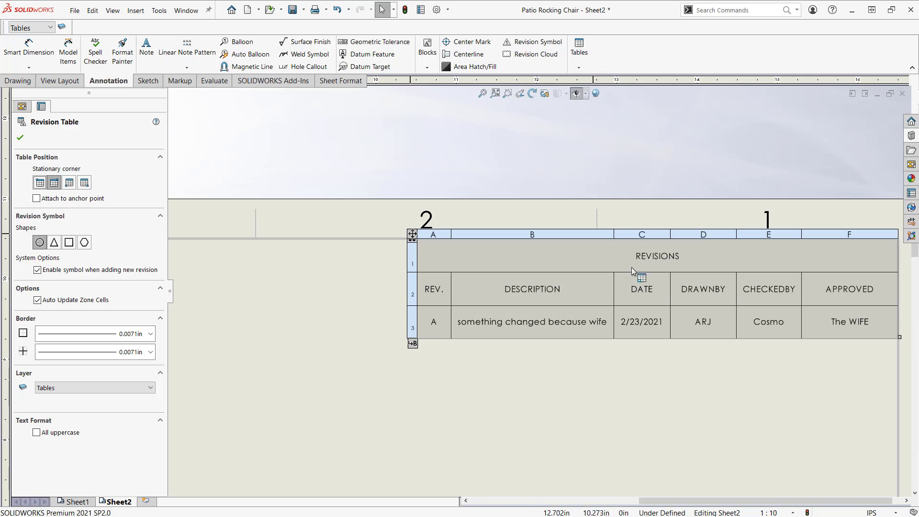
# Step: Look up the Revision Table Templates entry among the file locations in the system options, and leave the settings without changes
pyautogui.click(437, 10)
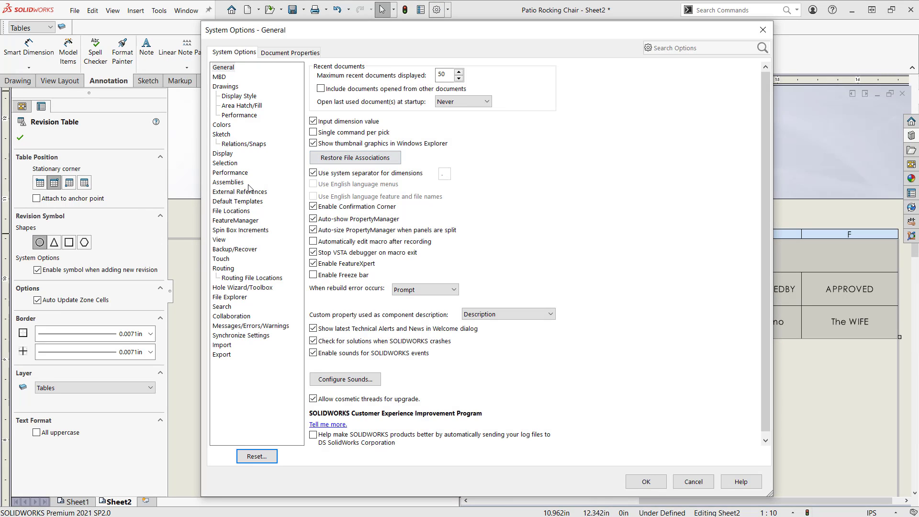
pyautogui.click(231, 211)
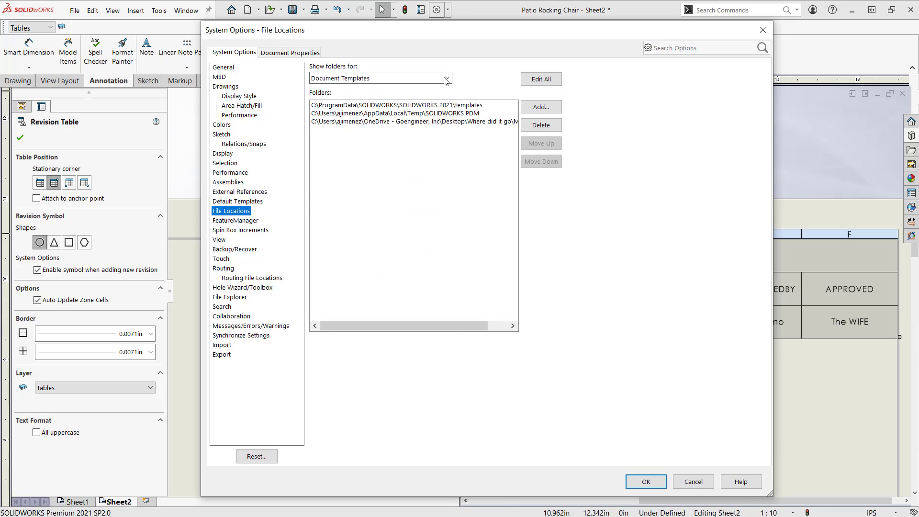
pyautogui.click(445, 79)
pyautogui.scroll(-3, 363, 253)
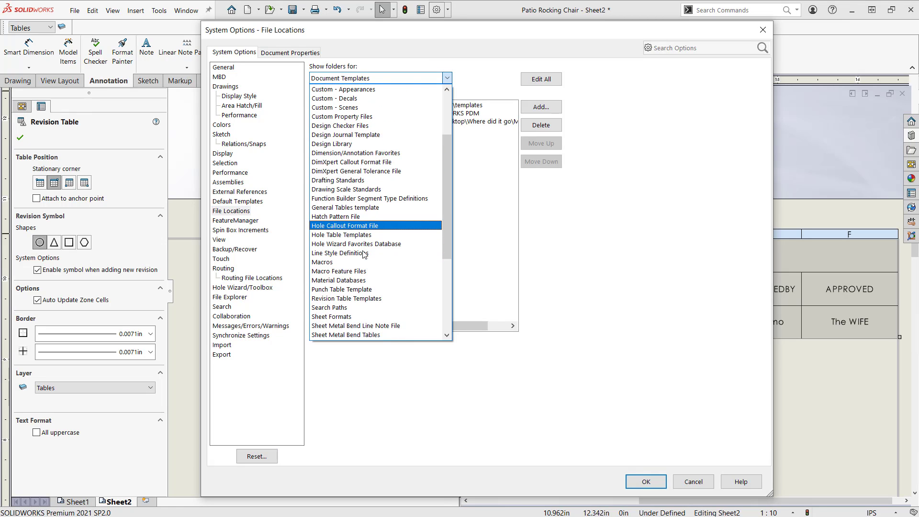
pyautogui.scroll(2, 364, 254)
pyautogui.scroll(-4, 363, 254)
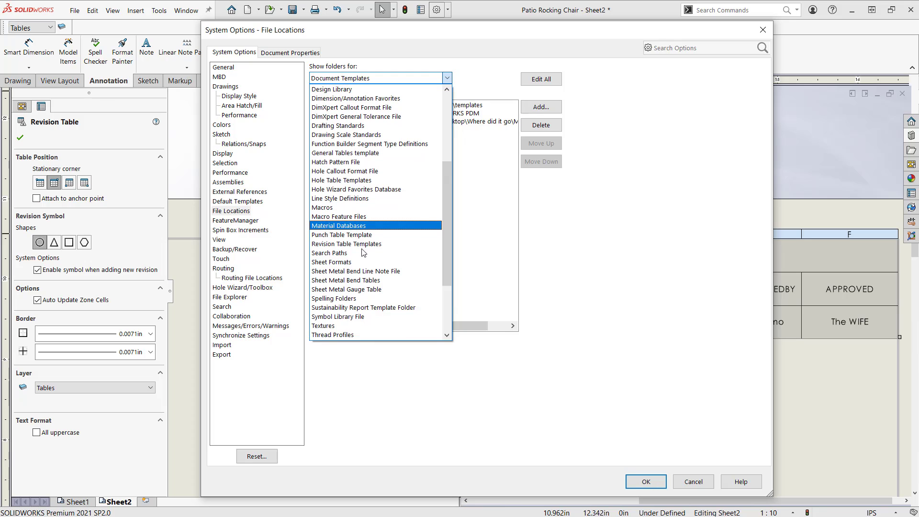
pyautogui.scroll(-1, 363, 253)
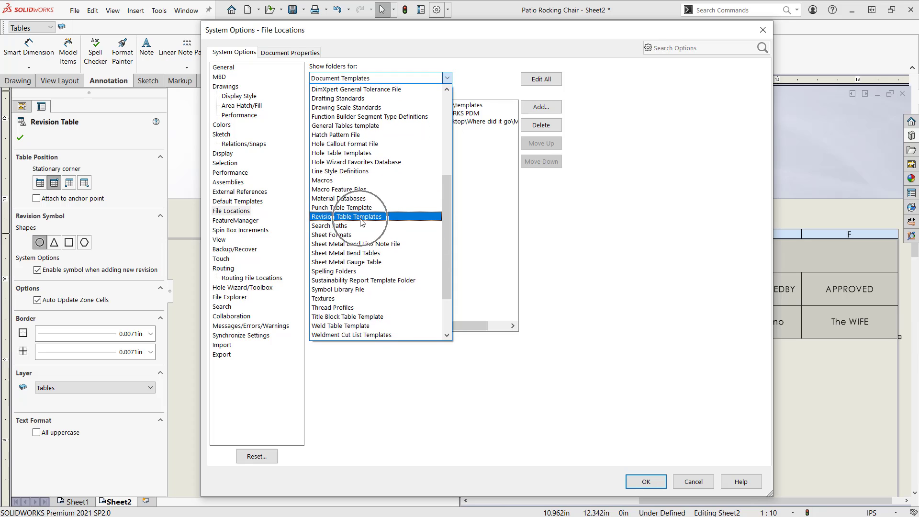
pyautogui.click(475, 190)
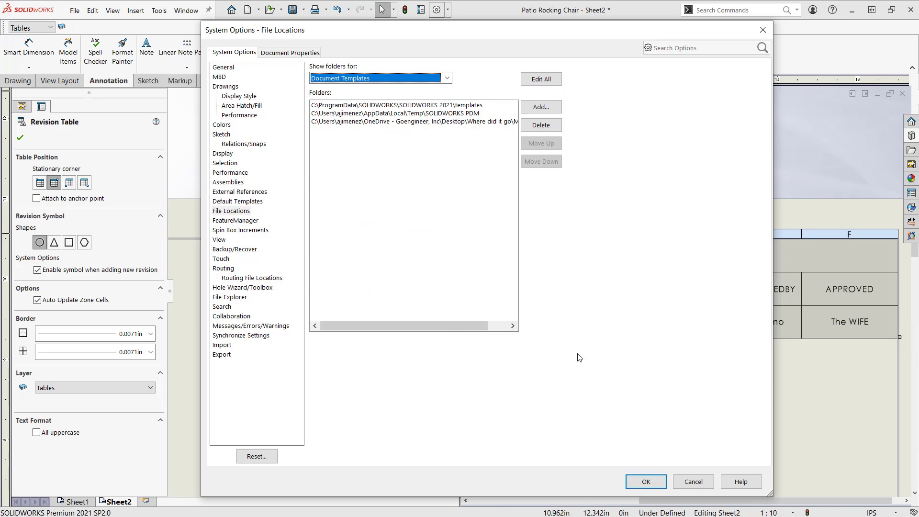
pyautogui.click(692, 482)
pyautogui.click(482, 390)
# Step: Delete the bill of materials table from Sheet1
pyautogui.scroll(2, 464, 383)
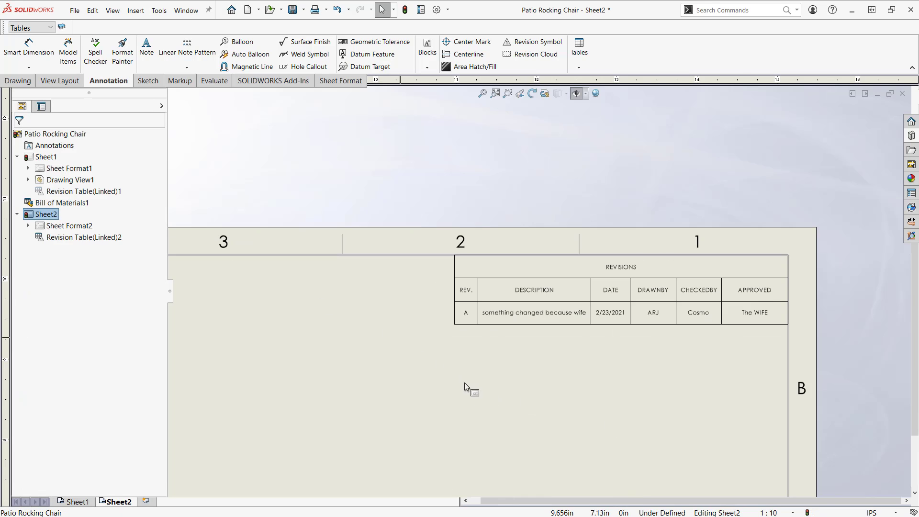
pyautogui.scroll(3, 471, 404)
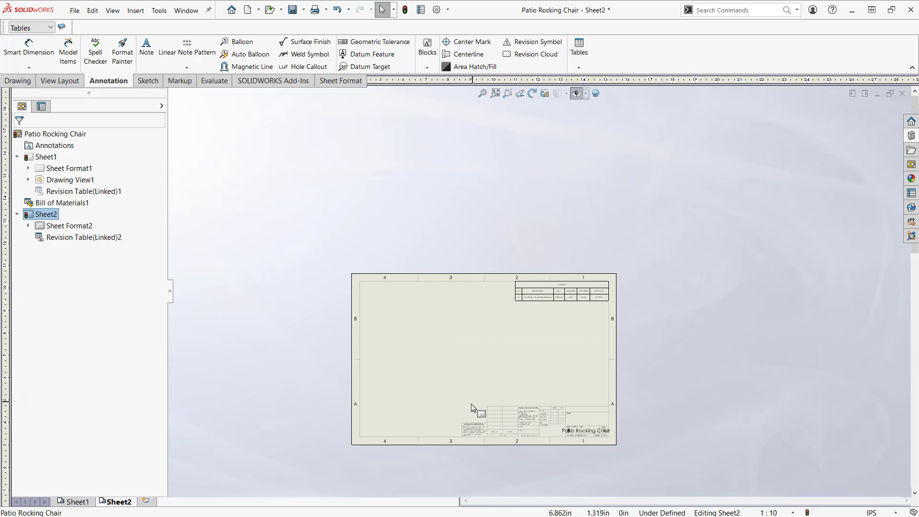
pyautogui.click(77, 501)
pyautogui.click(445, 233)
pyautogui.scroll(-2, 445, 233)
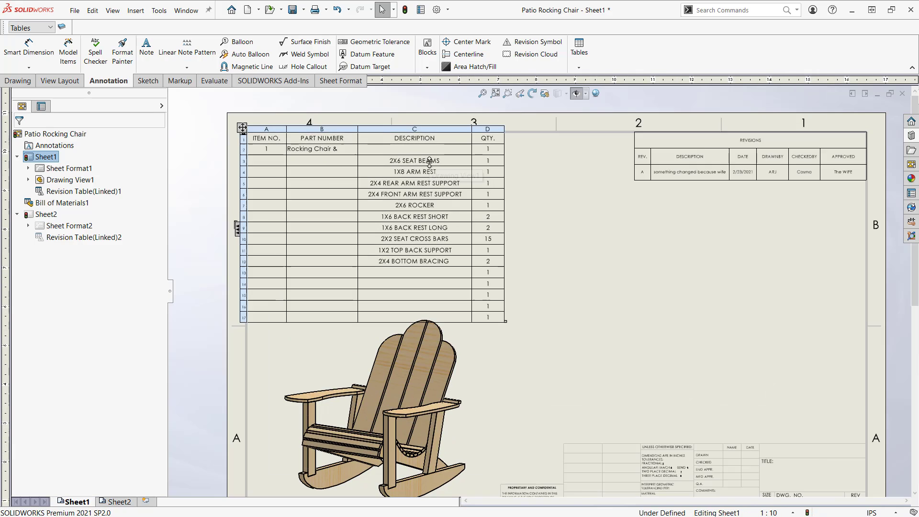
pyautogui.scroll(-3, 321, 189)
pyautogui.scroll(-1, 256, 213)
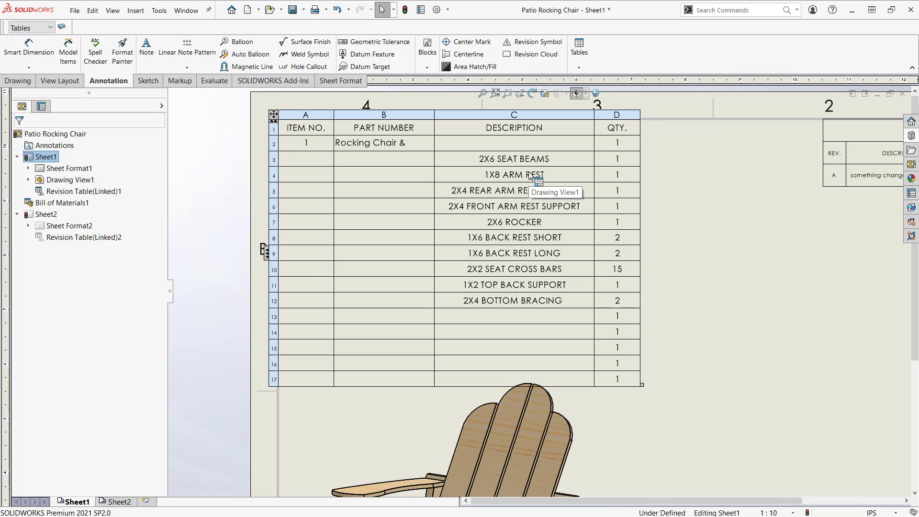
pyautogui.click(249, 152)
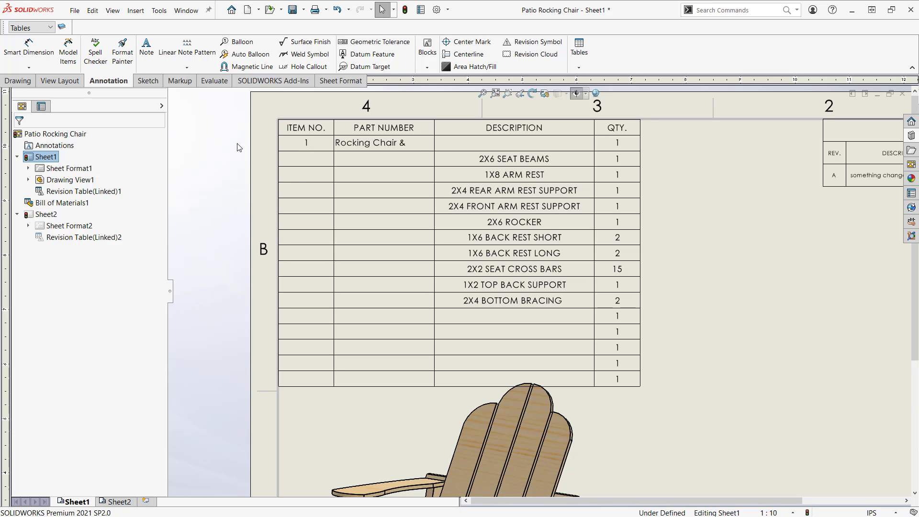
pyautogui.click(291, 133)
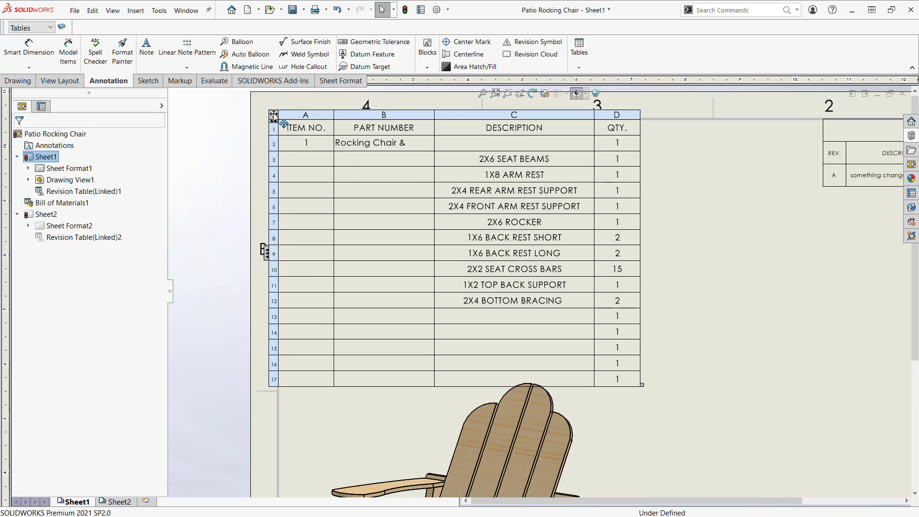
pyautogui.click(276, 117)
pyautogui.press('Delete')
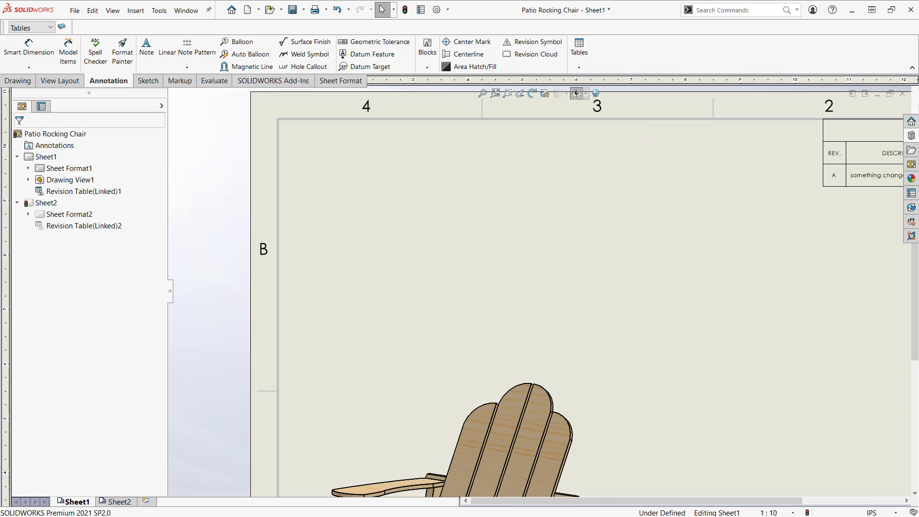
# Step: Insert a bill of materials for the rocking chair view using the MoInfo.sldbomtbt template, and place it at the sheet's upper-left area
pyautogui.click(579, 68)
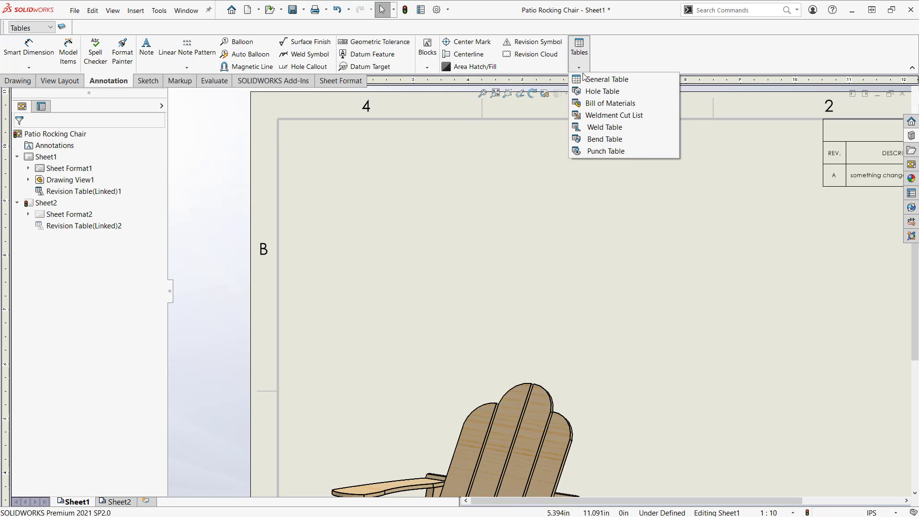
pyautogui.click(599, 103)
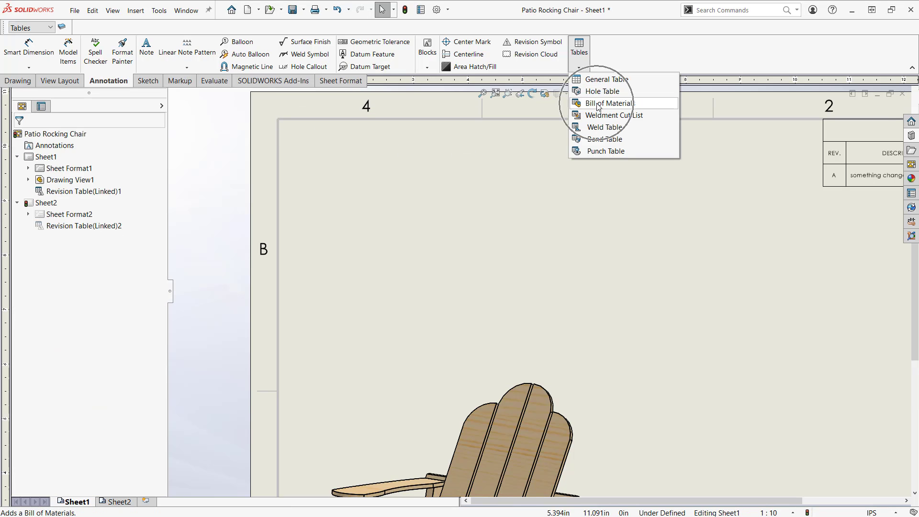
pyautogui.click(412, 394)
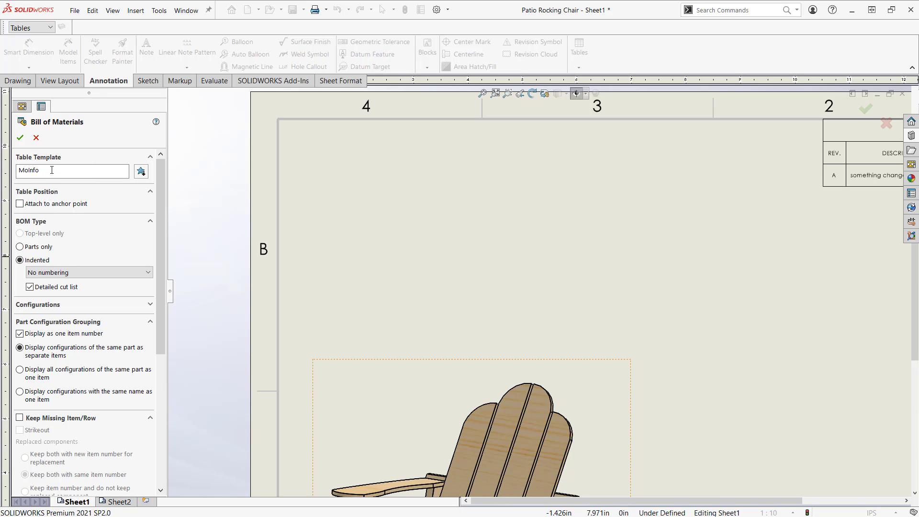
pyautogui.click(46, 171)
pyautogui.click(141, 173)
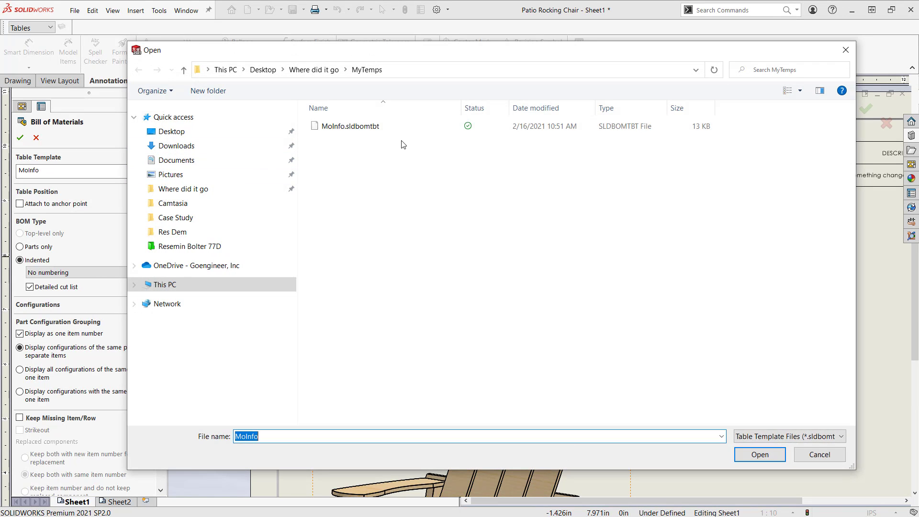
pyautogui.click(338, 128)
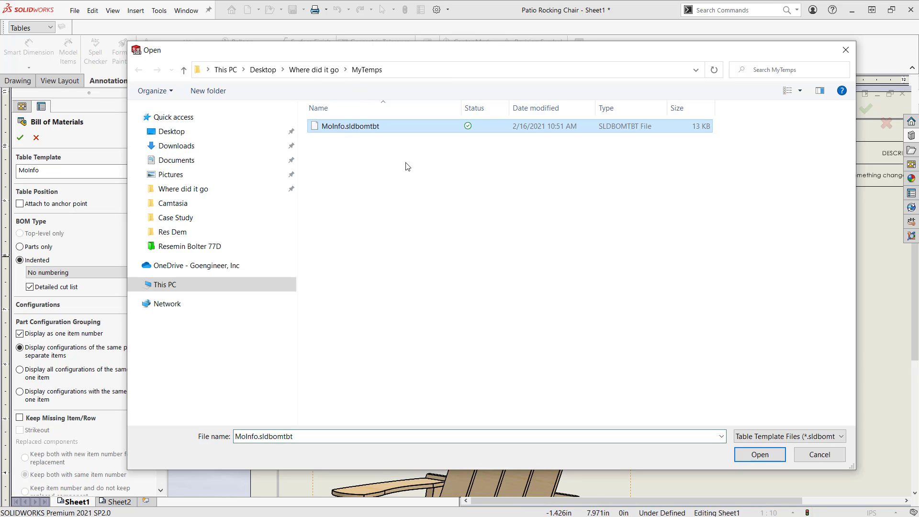
pyautogui.click(763, 455)
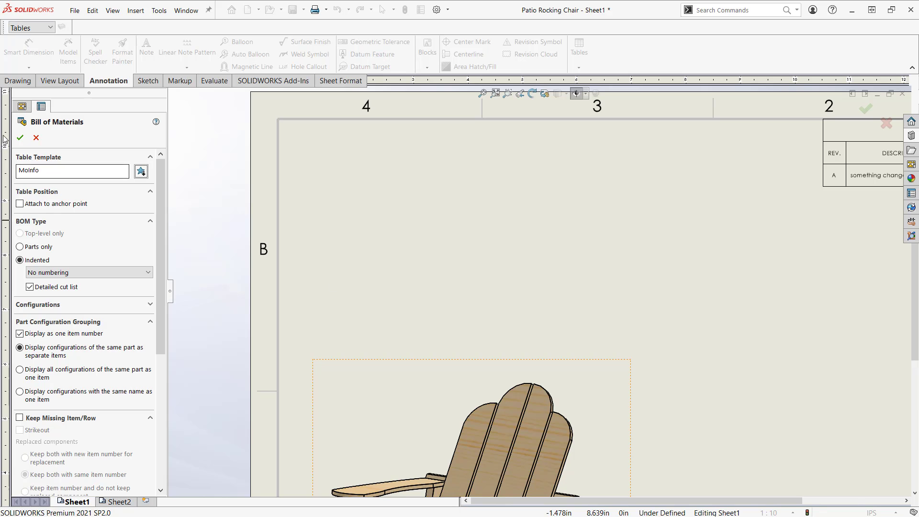
pyautogui.click(20, 137)
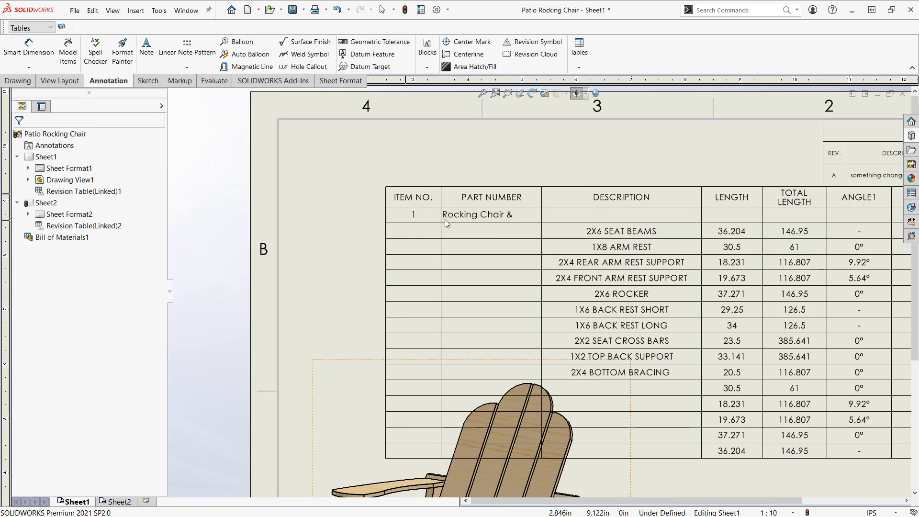
pyautogui.scroll(5, 448, 210)
pyautogui.click(419, 224)
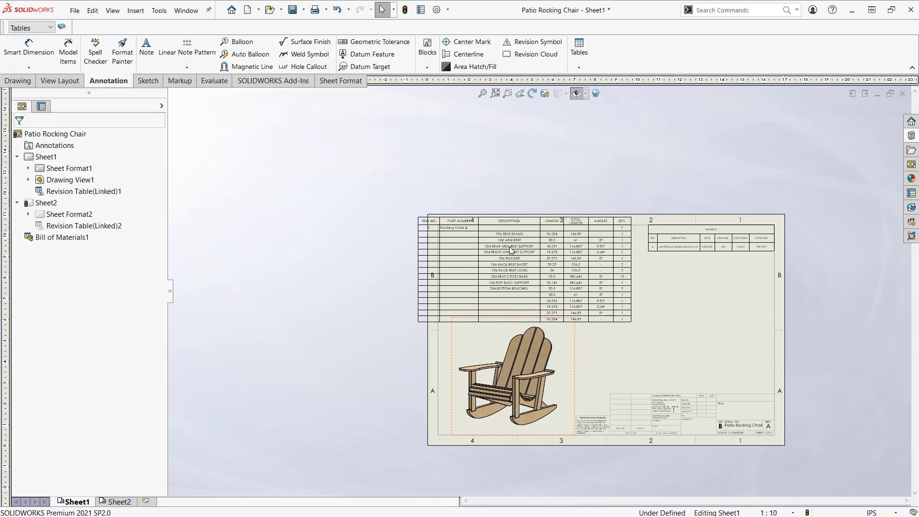
# Step: Move the revision table just above the title block and align the bill of materials to the upper-left corner of the sheet's inner border
pyautogui.scroll(-3, 670, 272)
pyautogui.moveTo(622, 217); pyautogui.dragTo(612, 413)
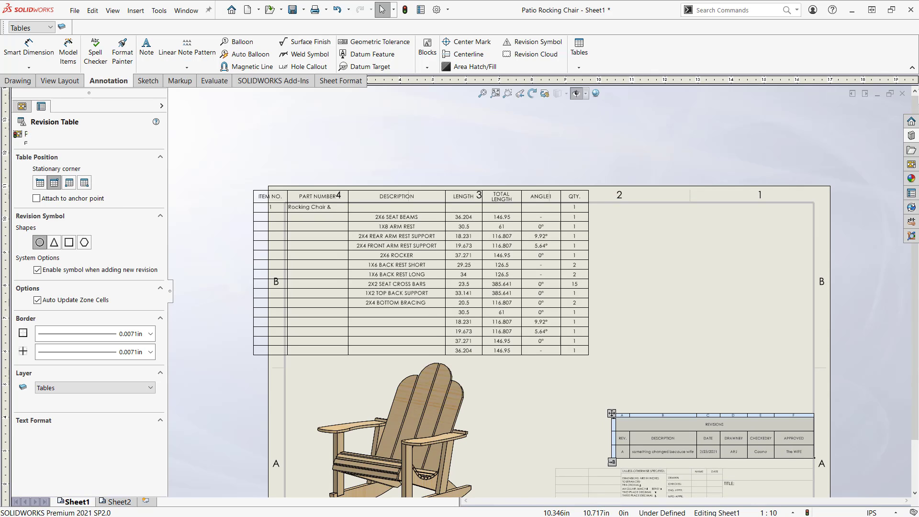
pyautogui.scroll(-2, 438, 335)
pyautogui.moveTo(178, 126); pyautogui.dragTo(230, 151)
pyautogui.press('Escape')
pyautogui.scroll(-2, 448, 295)
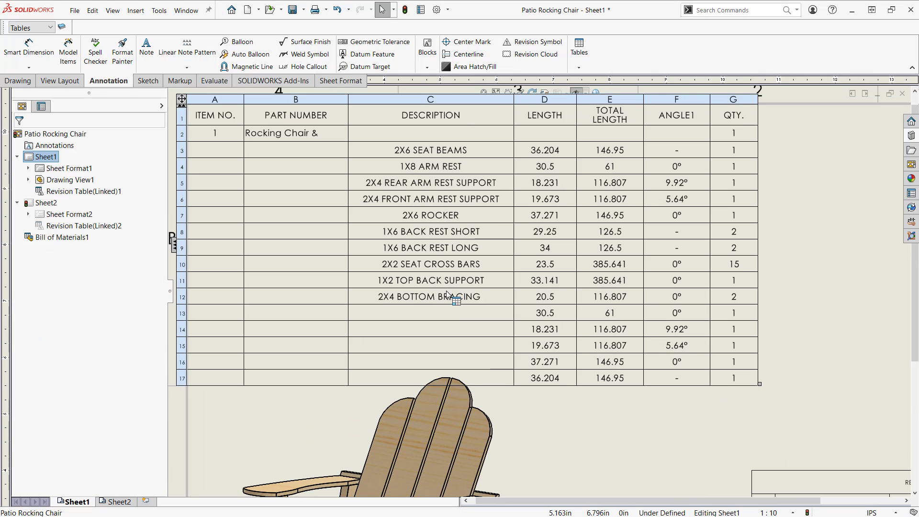
pyautogui.scroll(2, 537, 291)
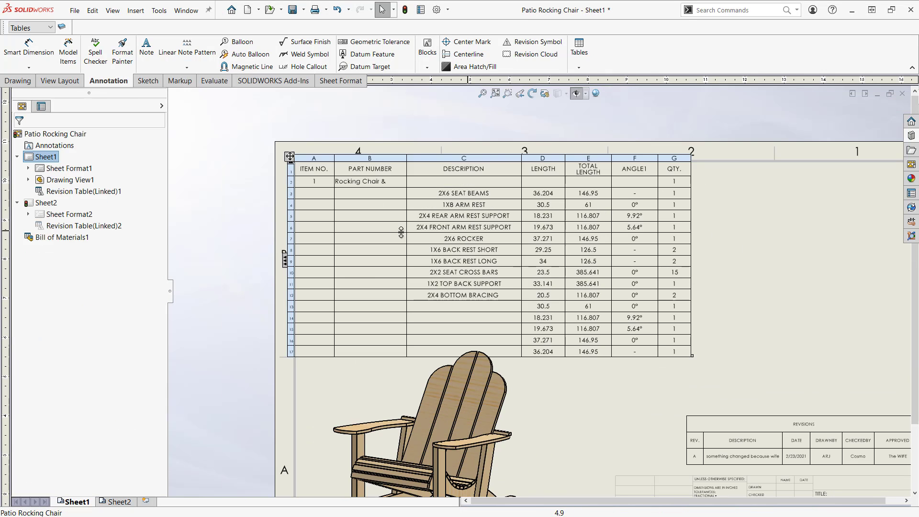
pyautogui.click(435, 126)
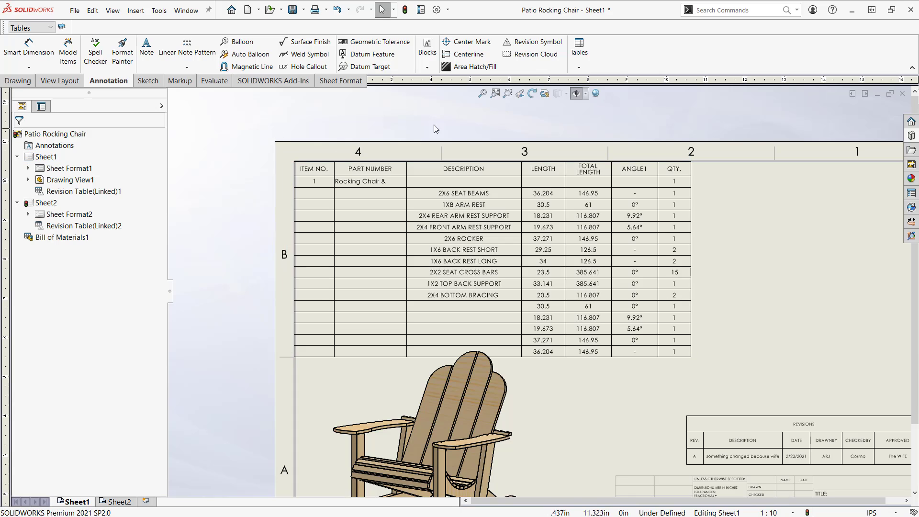
pyautogui.click(583, 68)
pyautogui.click(595, 104)
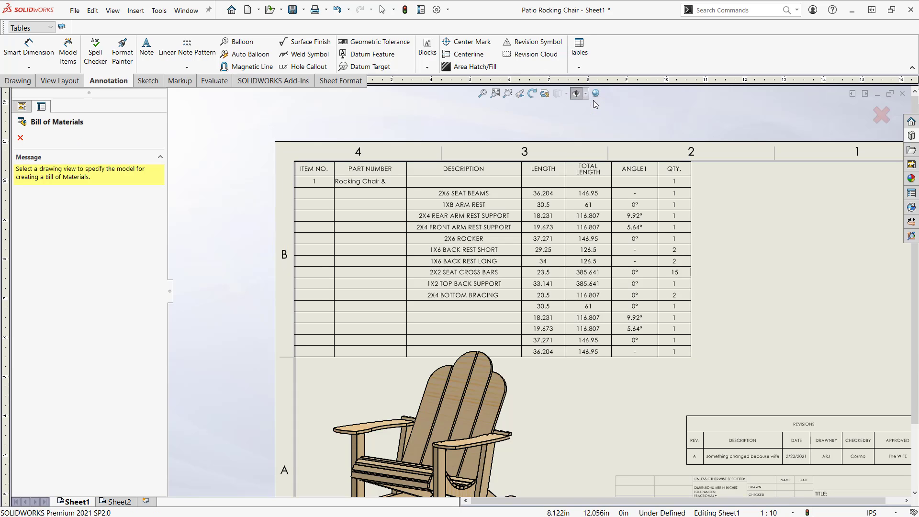
pyautogui.click(374, 385)
pyautogui.click(140, 172)
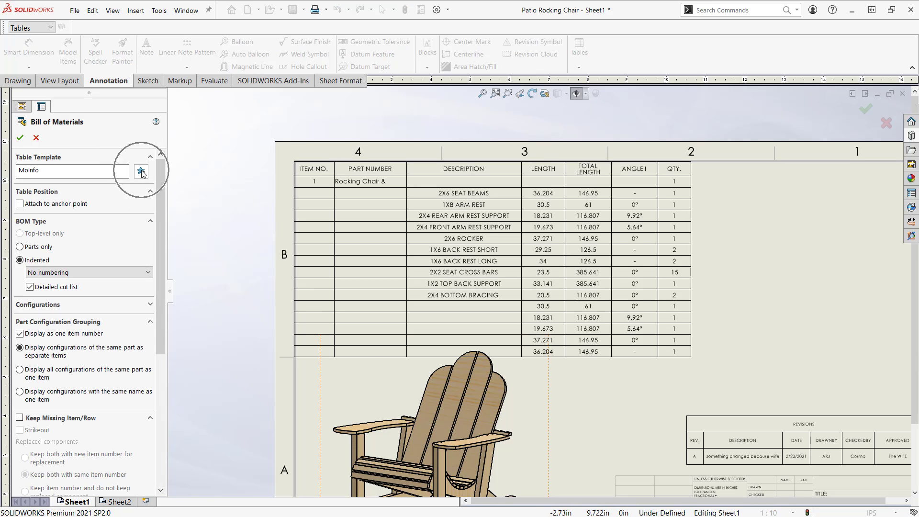
pyautogui.click(37, 138)
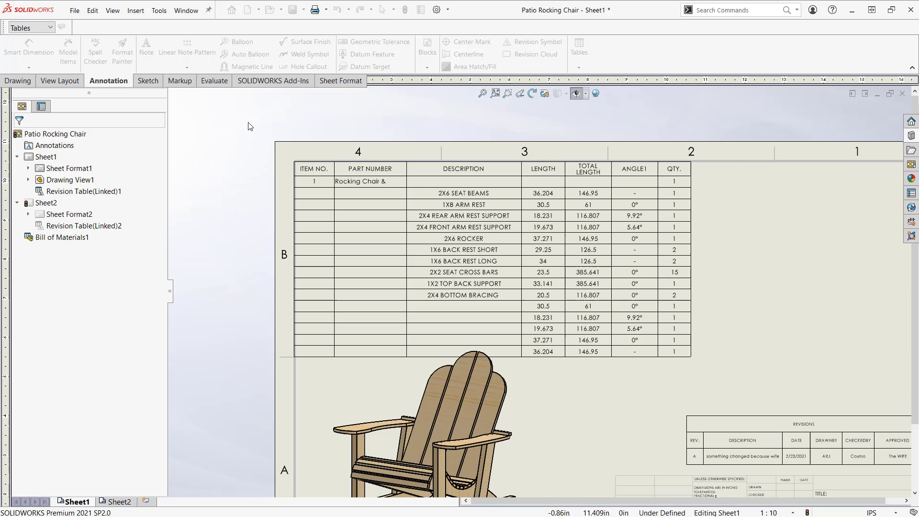
# Step: Look up the BOM Templates entry among the file locations in the system options, and leave the settings without changes
pyautogui.click(440, 11)
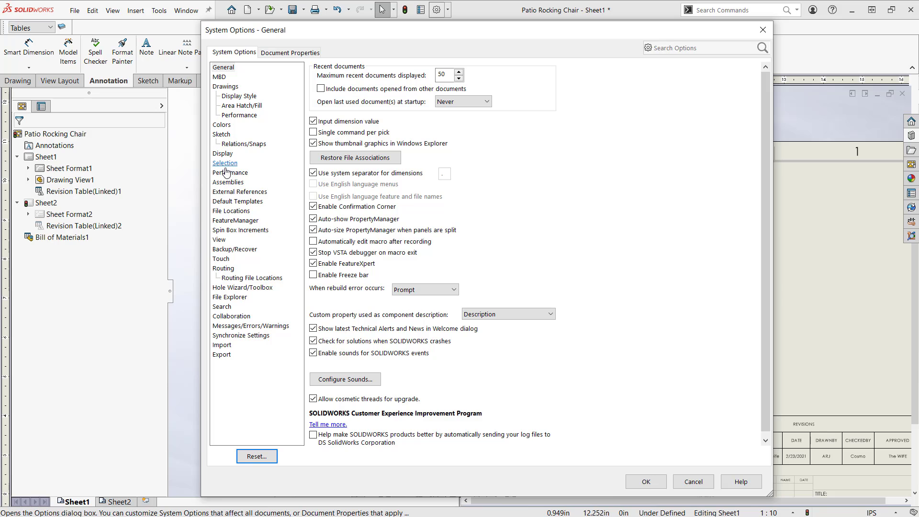
pyautogui.click(231, 210)
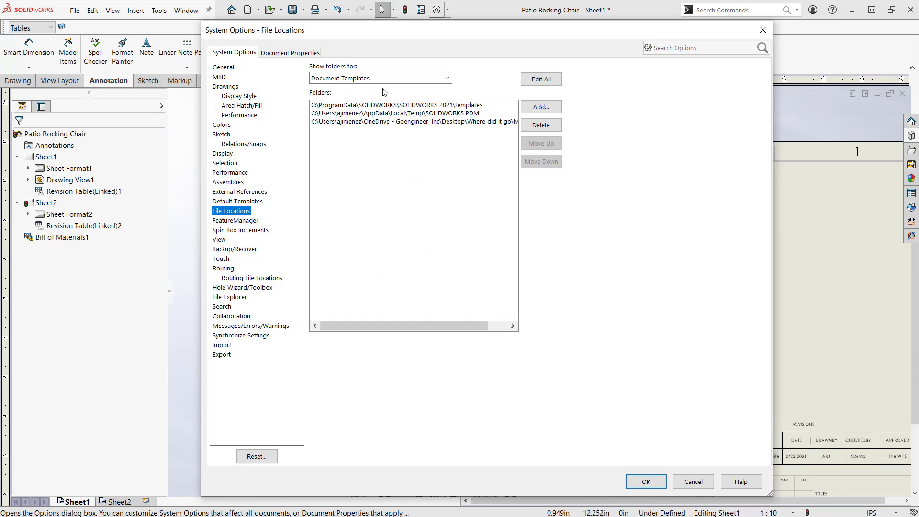
pyautogui.click(446, 79)
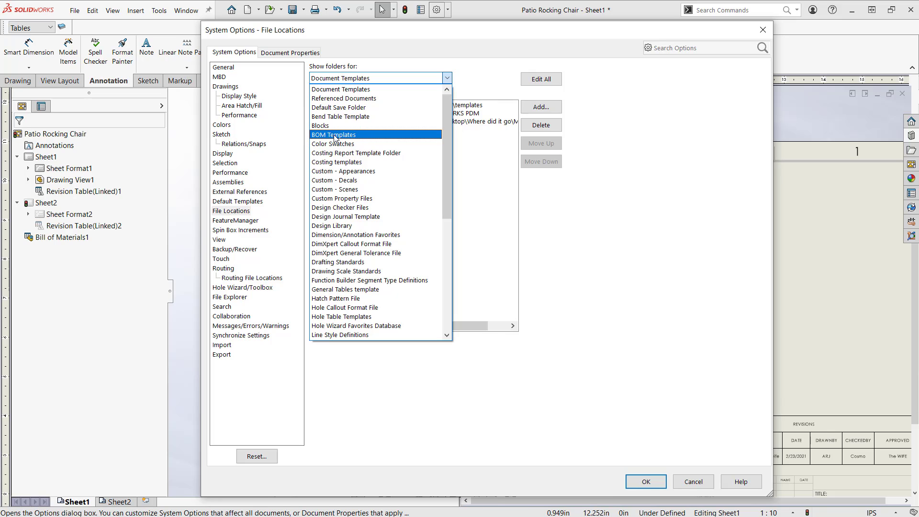
pyautogui.click(483, 159)
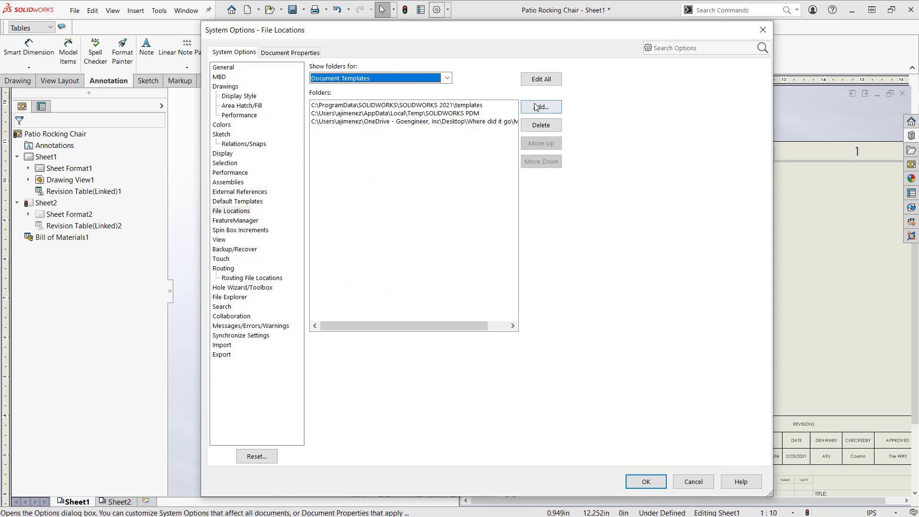
pyautogui.click(693, 482)
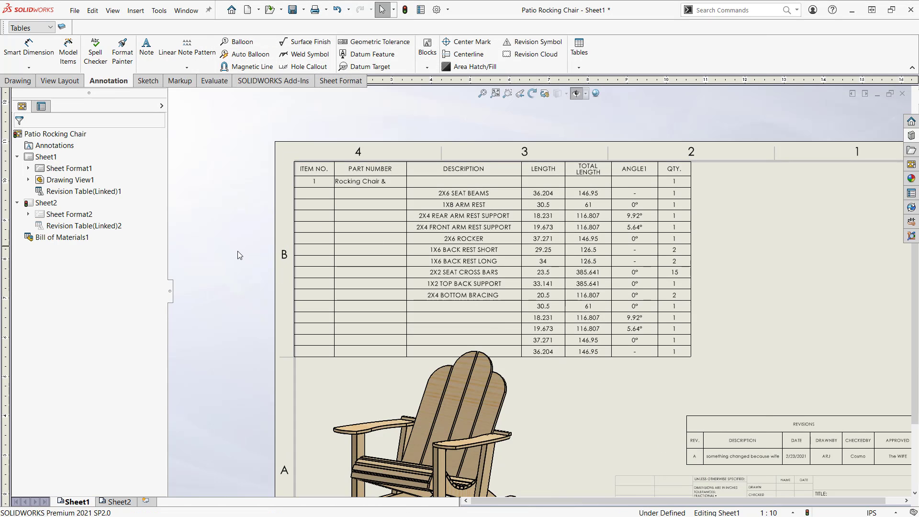
# Step: Shrink the bill of materials table on Sheet1 in height so it ends just above the rocking chair view
pyautogui.moveTo(692, 355); pyautogui.dragTo(691, 334)
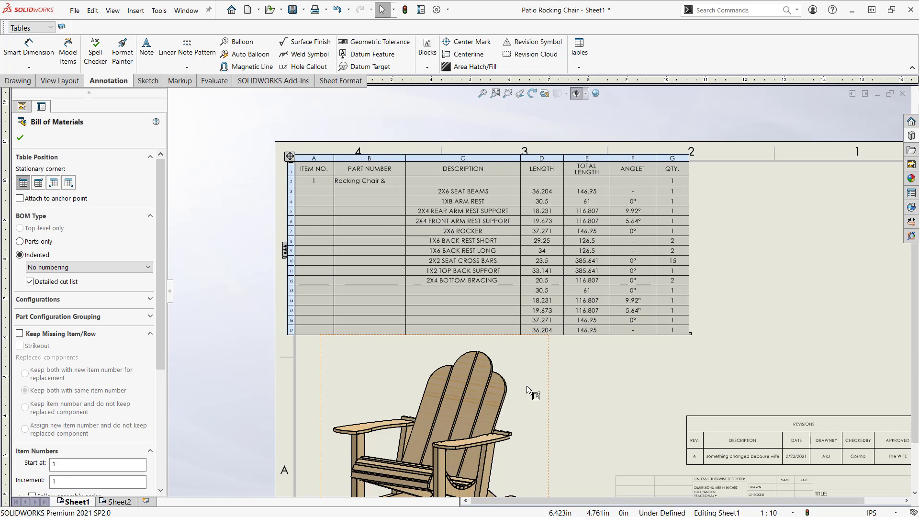
pyautogui.scroll(-1, 527, 386)
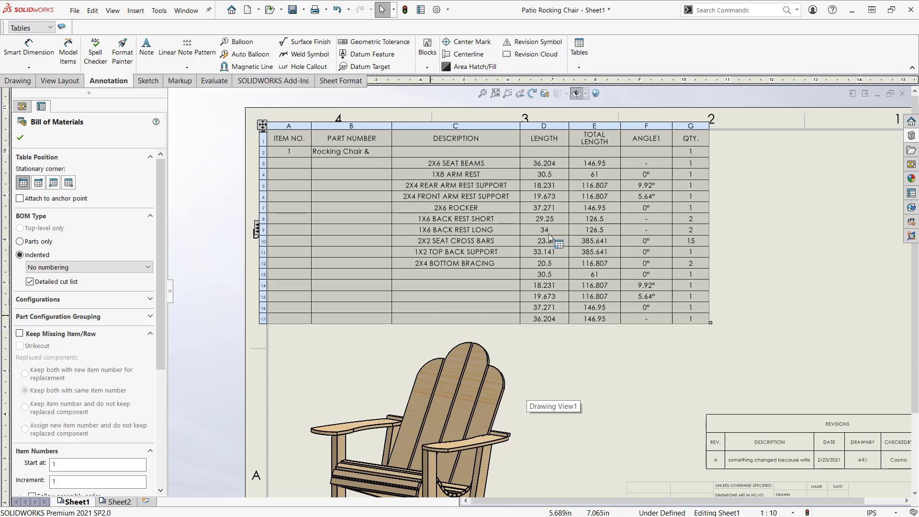
pyautogui.press('Escape')
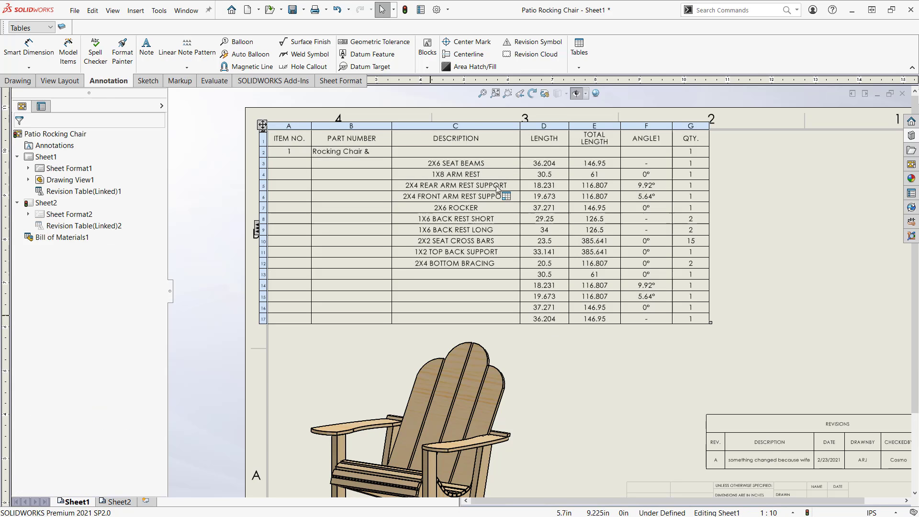
pyautogui.scroll(-1, 457, 168)
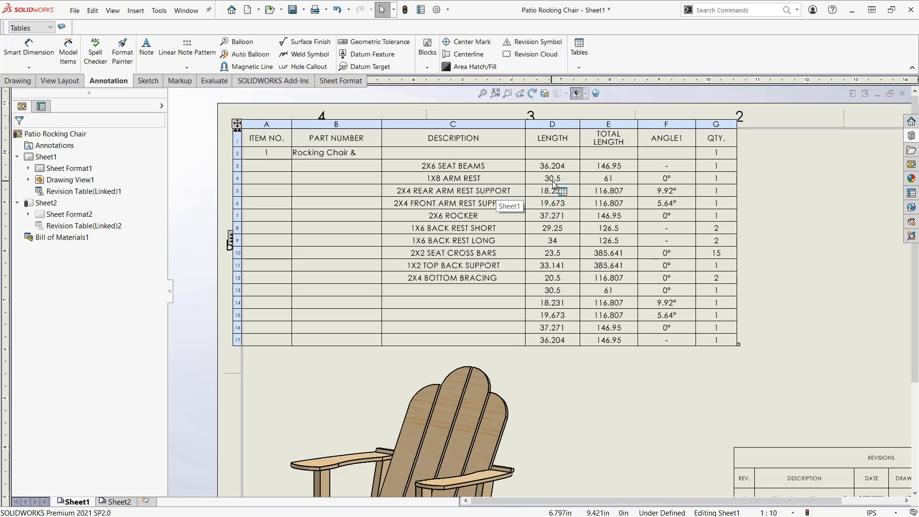
pyautogui.press('ctrl')
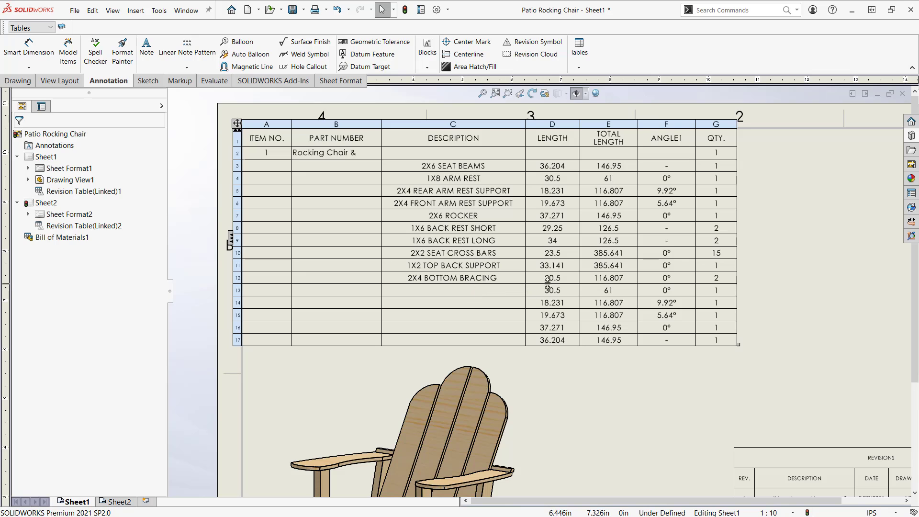
pyautogui.press('ctrl')
pyautogui.press('ctrl')
pyautogui.press('f')
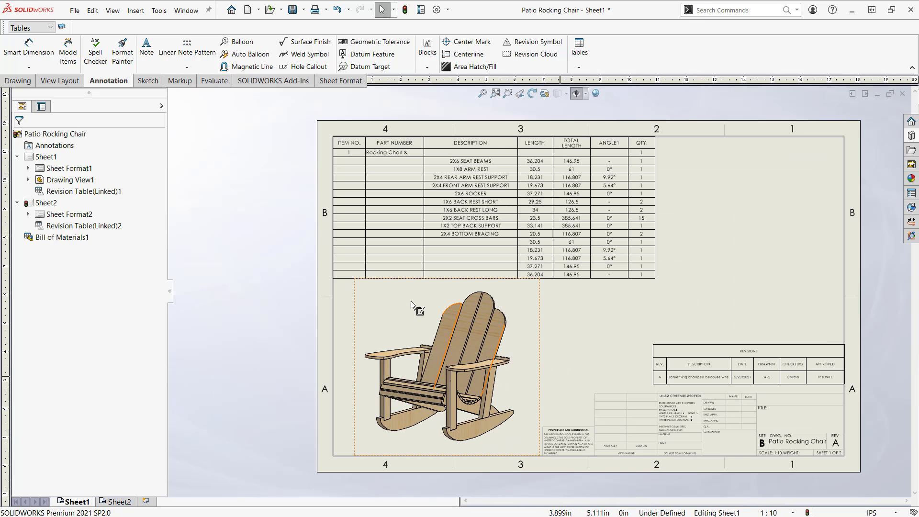
# Step: Open the Rocking Chair & part from the drawing view and expand its cut list
pyautogui.click(406, 301)
pyautogui.rightClick(404, 301)
pyautogui.click(415, 214)
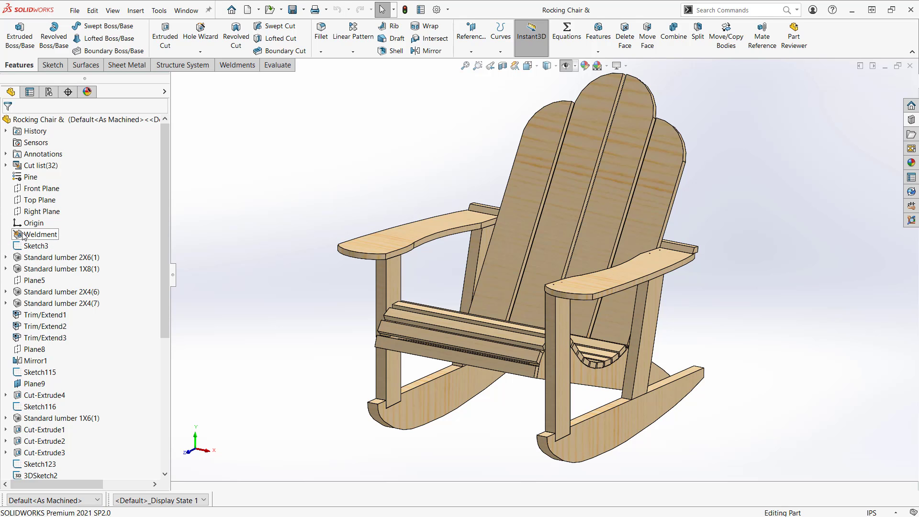
pyautogui.click(6, 166)
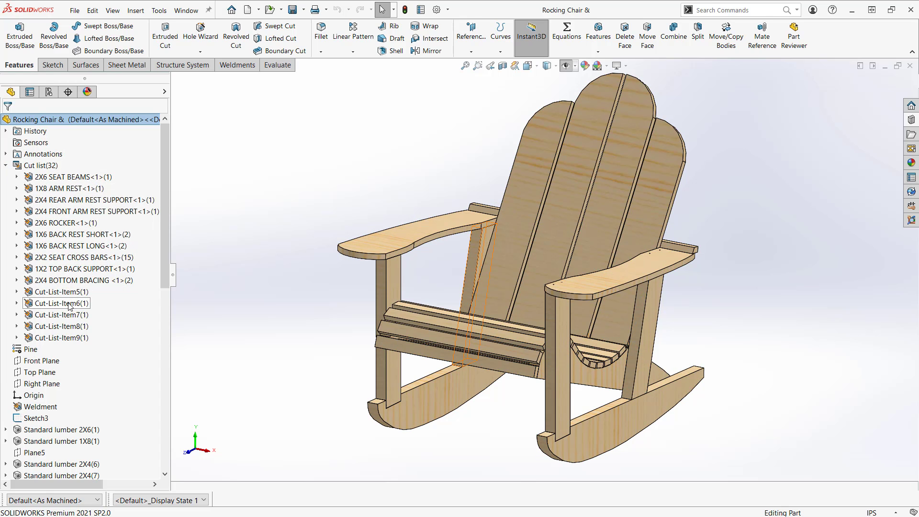
# Step: Compare the 1X8 ARM REST and Cut-List-Item5 bodies, and inspect the small holes in the armrest
pyautogui.click(74, 189)
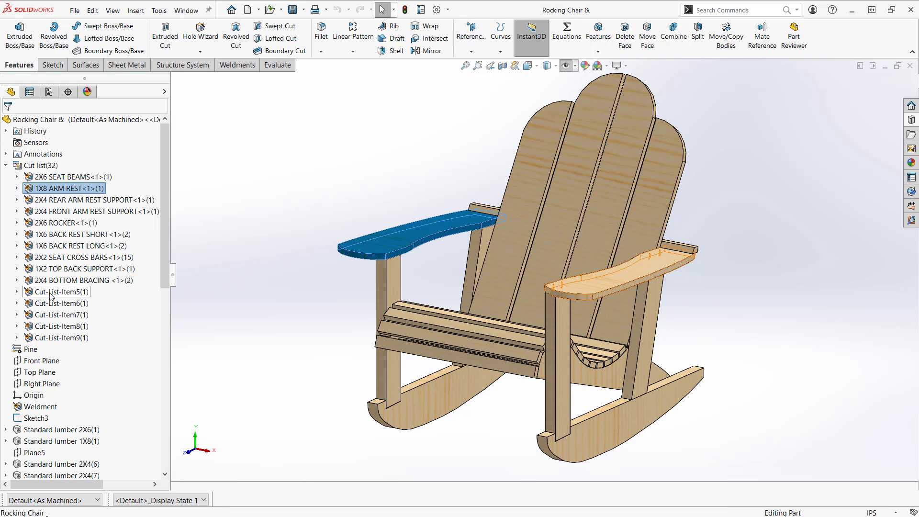
pyautogui.click(66, 292)
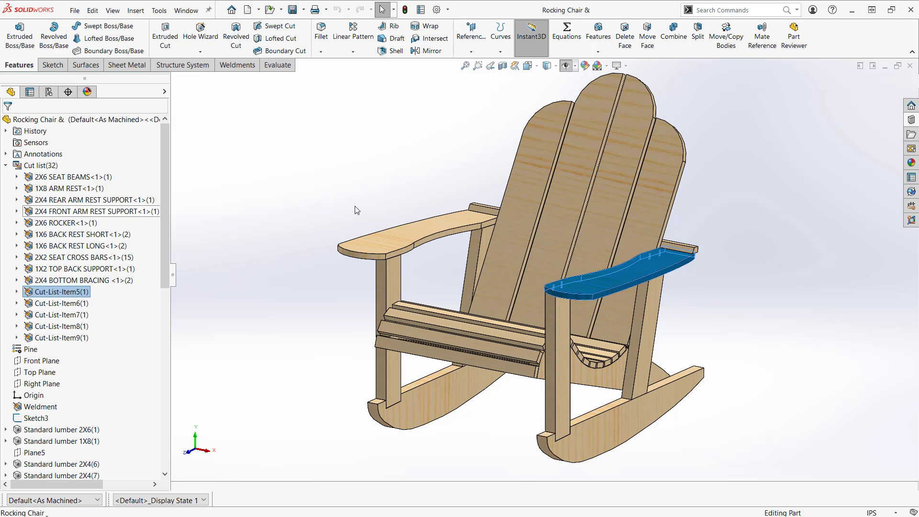
pyautogui.click(70, 189)
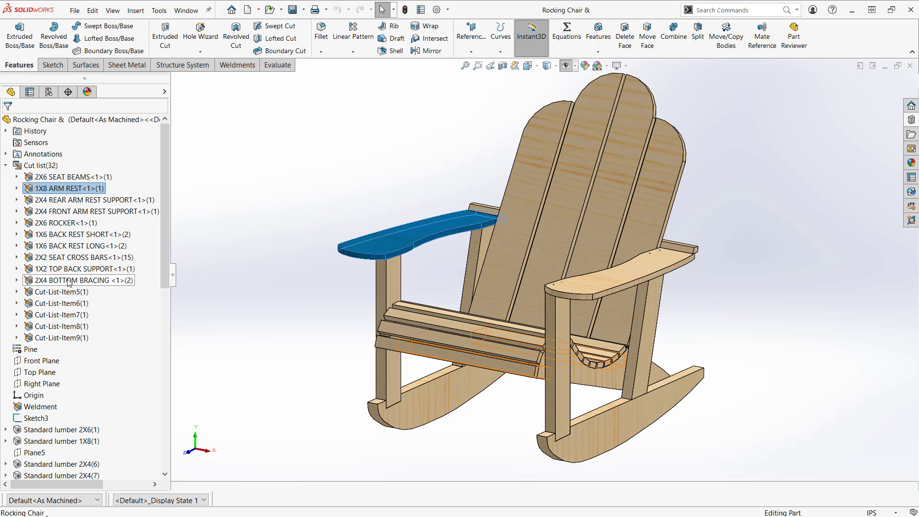
pyautogui.moveTo(364, 227); pyautogui.dragTo(369, 280, button='middle')
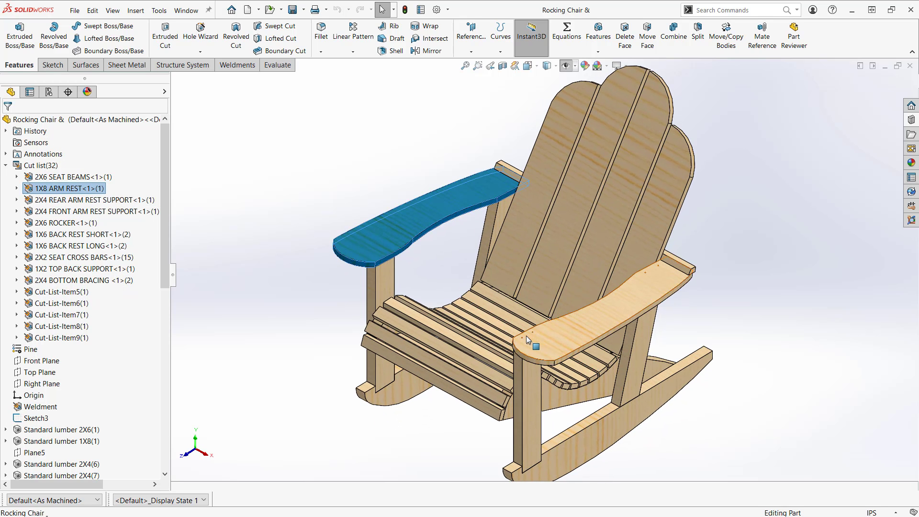
pyautogui.scroll(-5, 527, 335)
pyautogui.click(357, 199)
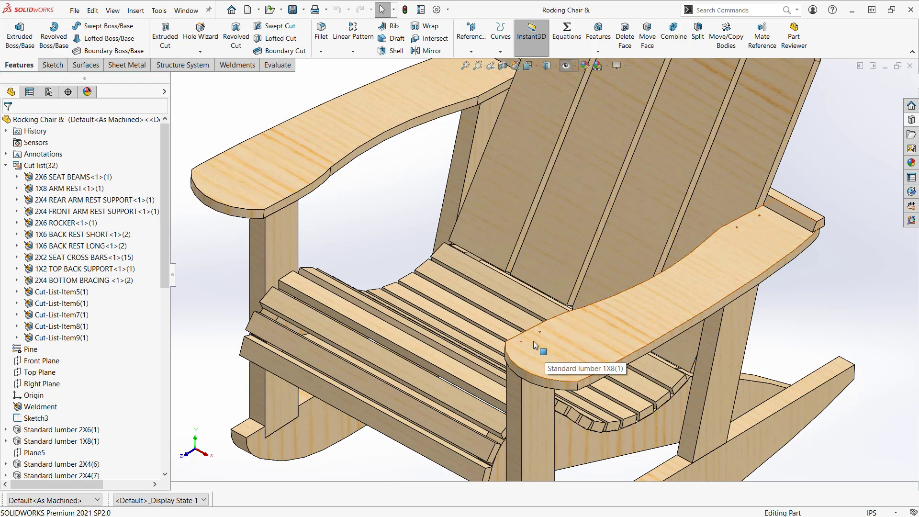
pyautogui.scroll(-6, 525, 341)
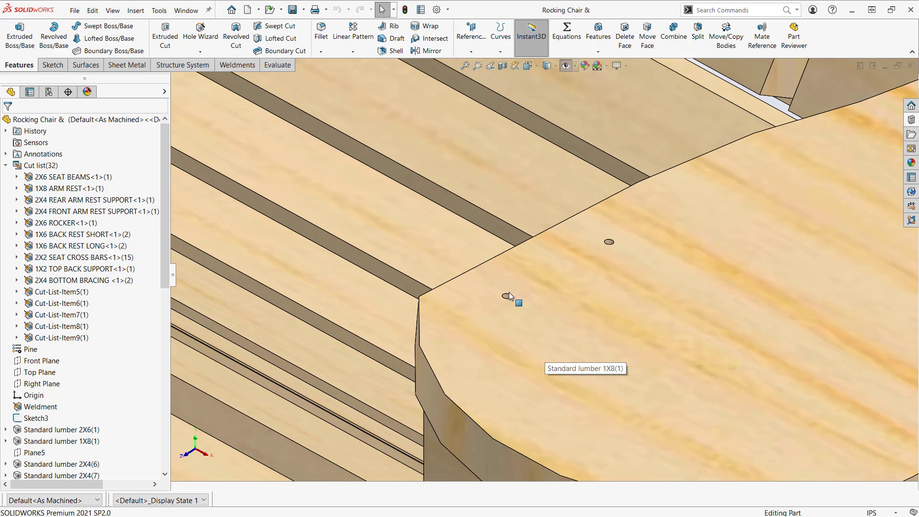
pyautogui.scroll(6, 614, 242)
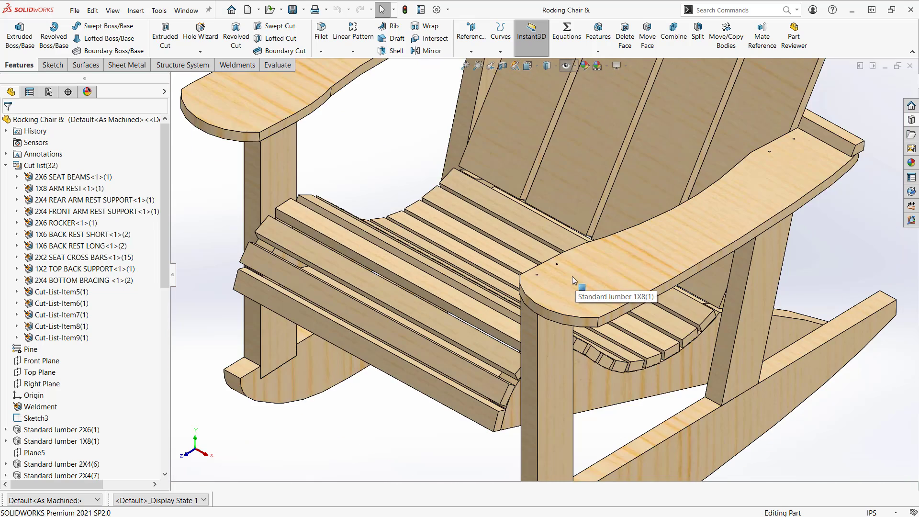
pyautogui.scroll(6, 572, 277)
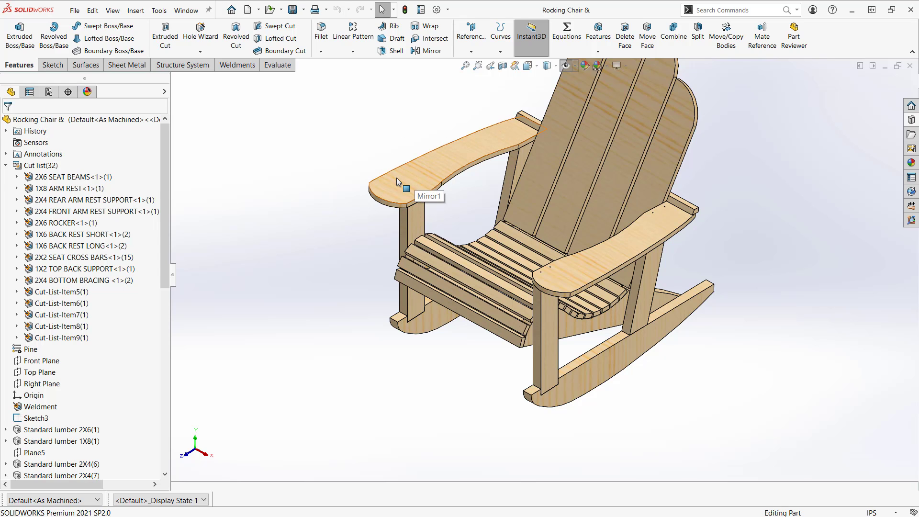
# Step: Inspect the seat beam, rocker and front arm rest support from below for holes that distinguish mirrored bodies
pyautogui.moveTo(508, 268); pyautogui.dragTo(590, 335, button='middle')
pyautogui.scroll(-5, 590, 338)
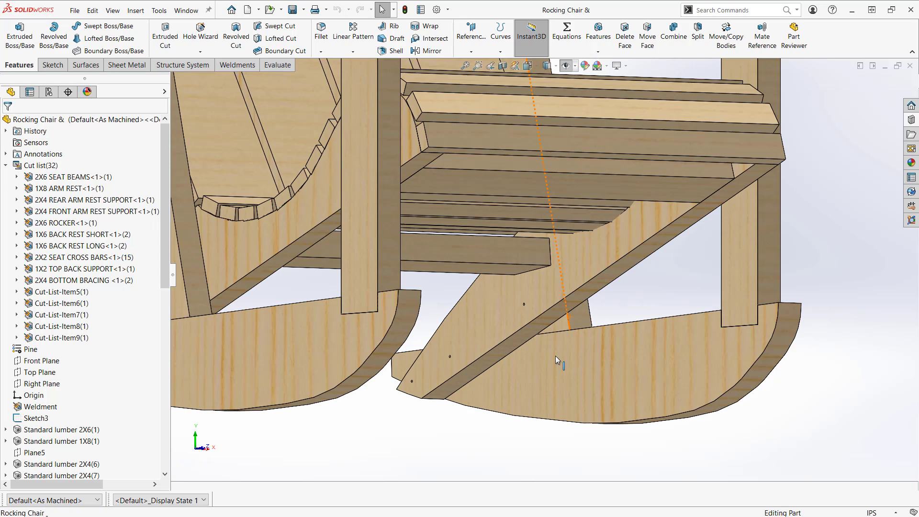
pyautogui.click(505, 321)
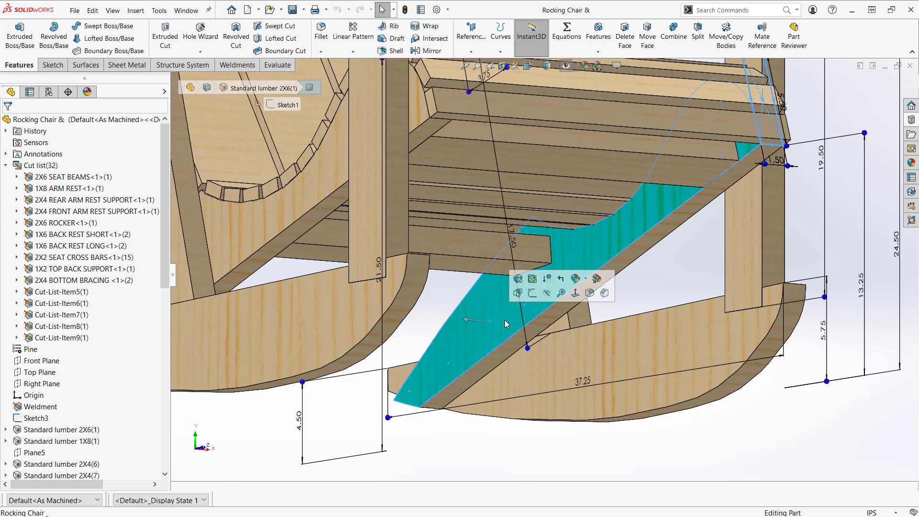
pyautogui.click(607, 356)
pyautogui.click(582, 320)
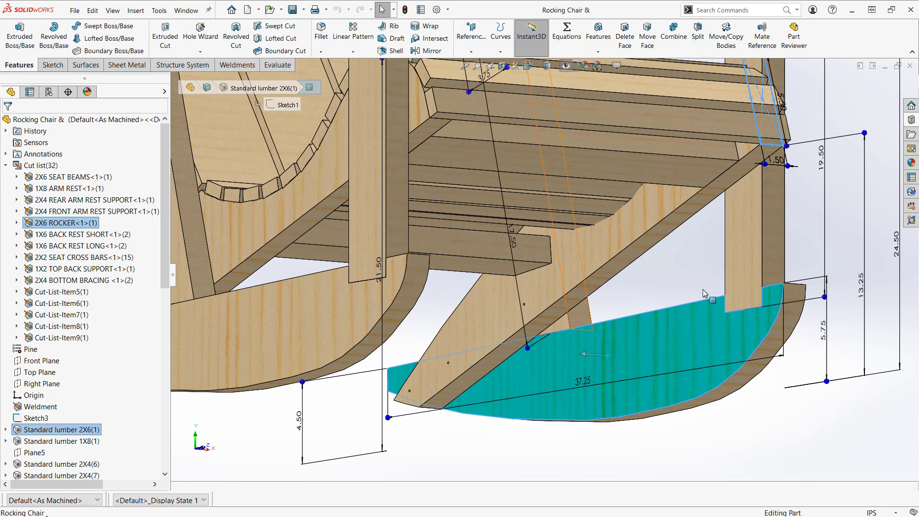
pyautogui.click(746, 266)
pyautogui.scroll(5, 617, 223)
pyautogui.moveTo(557, 164); pyautogui.dragTo(484, 239, button='middle')
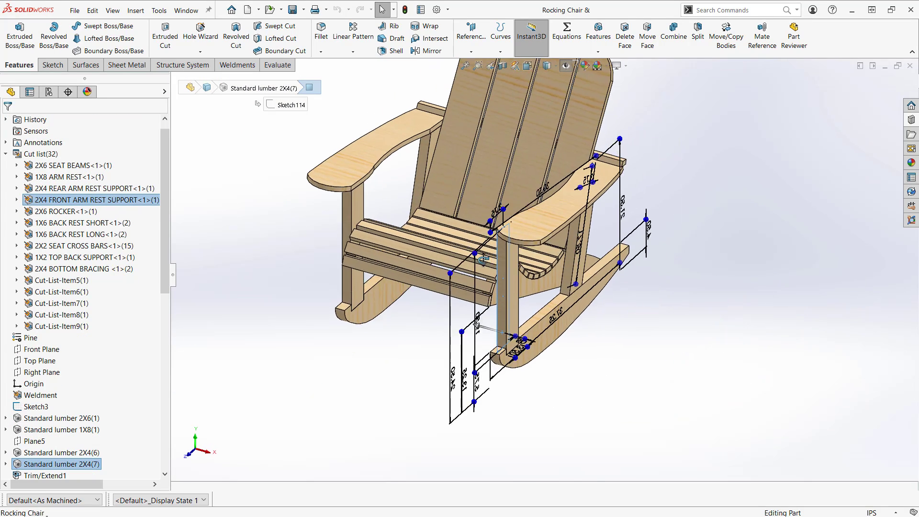
pyautogui.scroll(3, 501, 142)
pyautogui.scroll(-4, 497, 144)
pyautogui.click(468, 184)
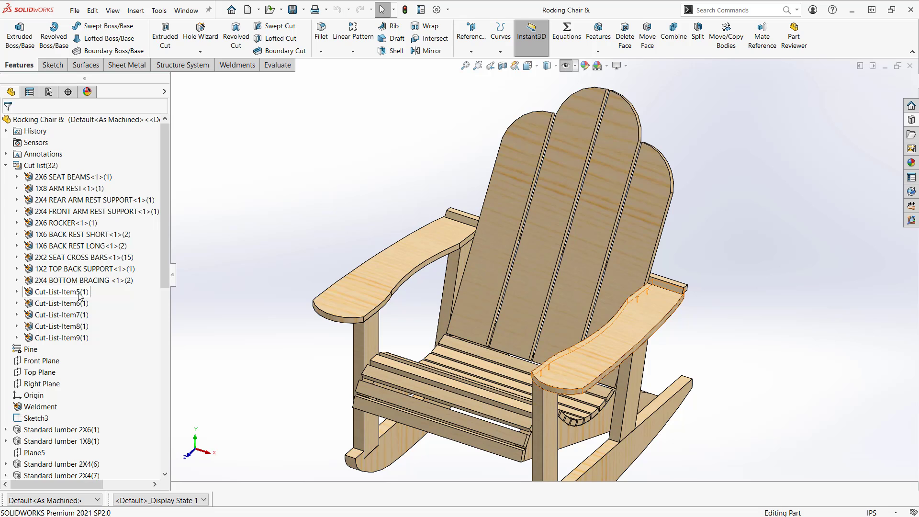
# Step: Identify the bodies belonging to Cut-List-Item6, 2X4 FRONT ARM REST SUPPORT and 1X6 BACK REST SHORT in the cut list
pyautogui.click(79, 303)
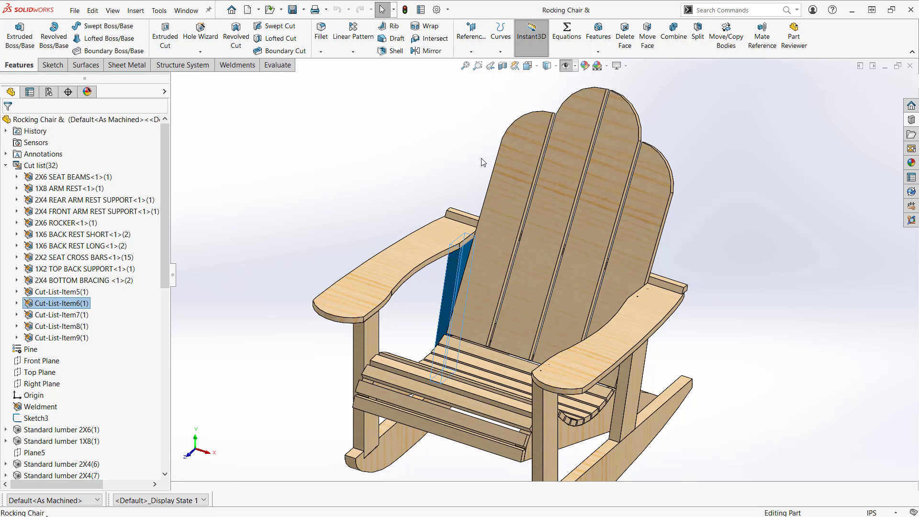
pyautogui.click(55, 213)
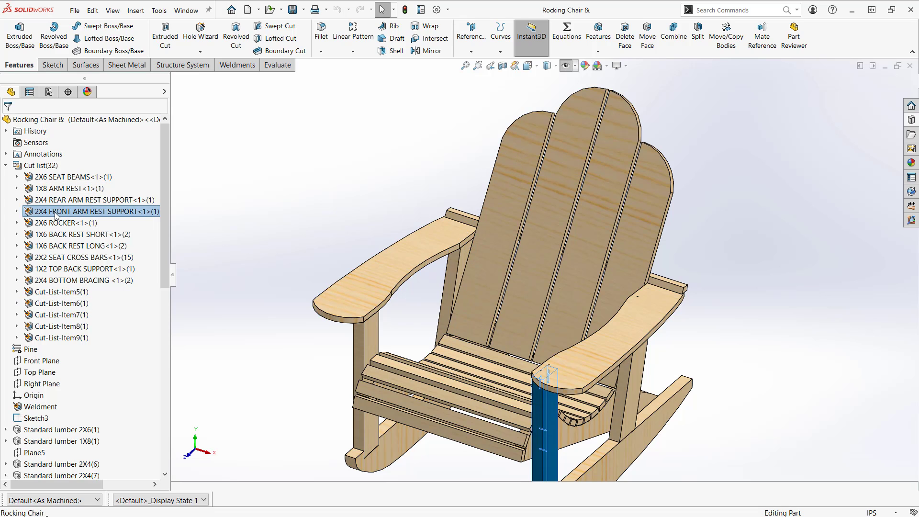
pyautogui.click(64, 235)
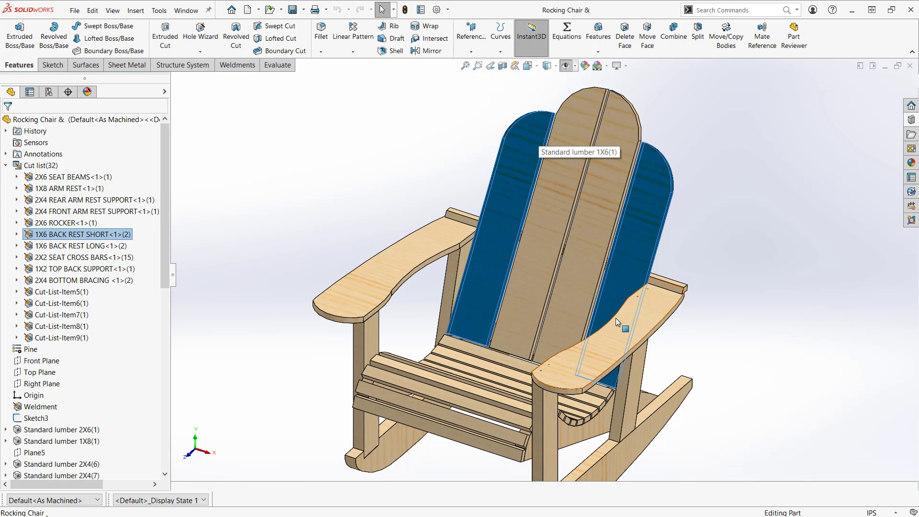
pyautogui.click(129, 236)
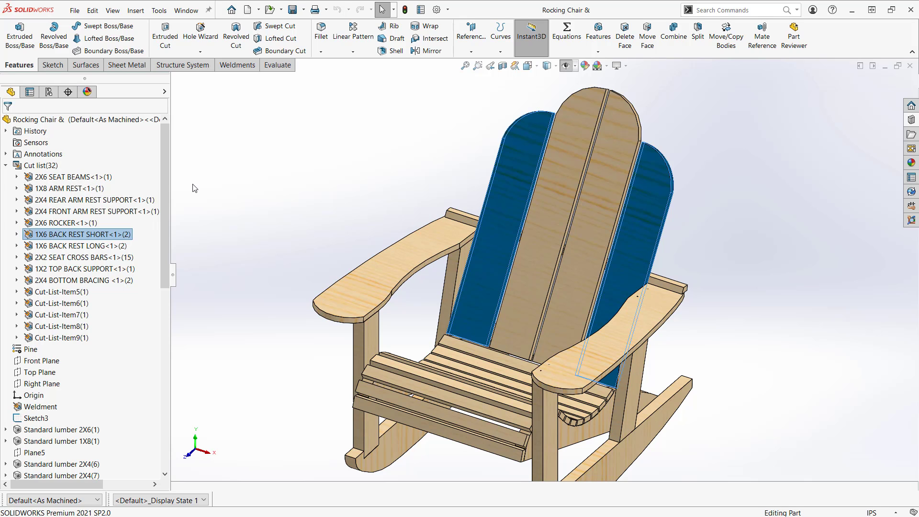
# Step: Open the sorting options for the part's cut list, turn on Collect Identical Bodies, and enlarge the exclusion list
pyautogui.click(40, 166)
pyautogui.rightClick(41, 166)
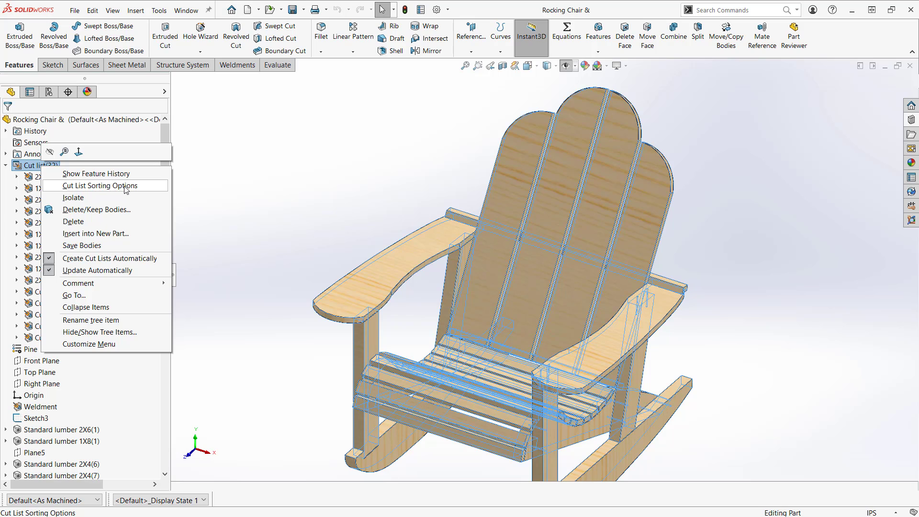
pyautogui.click(144, 186)
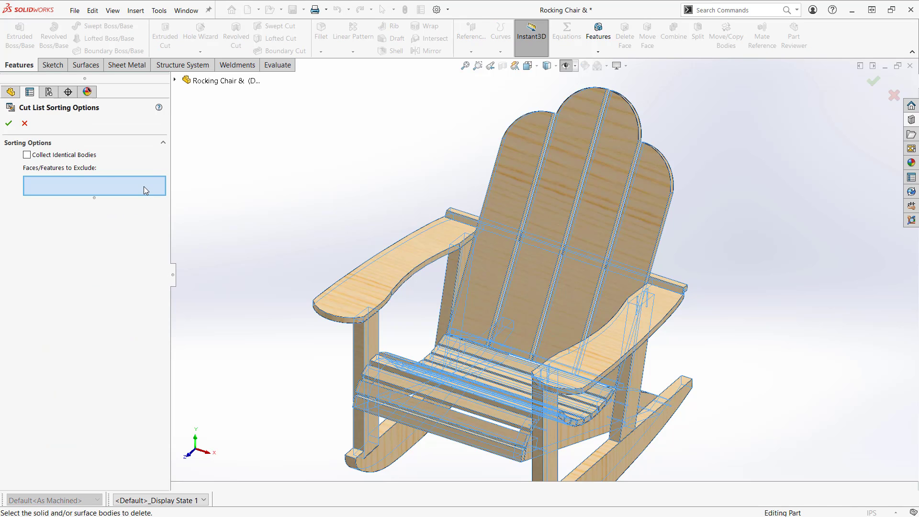
pyautogui.moveTo(72, 197); pyautogui.dragTo(71, 221)
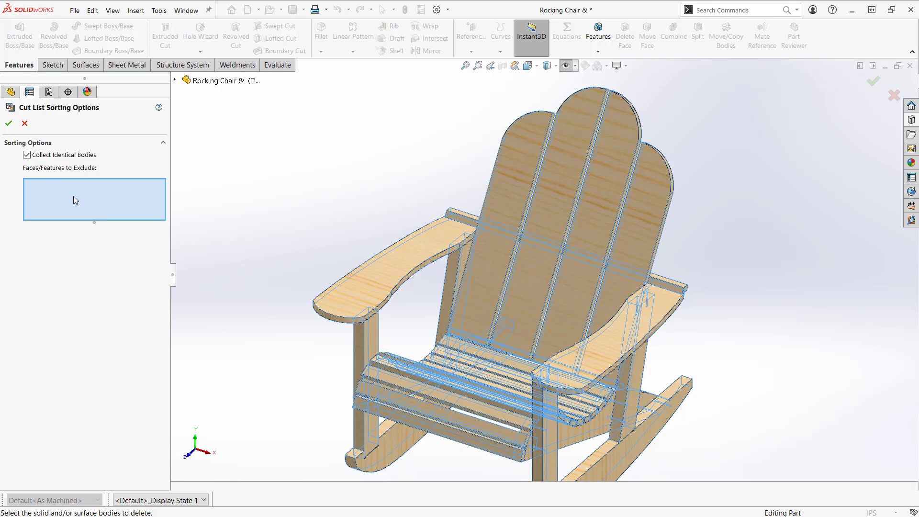
# Step: Exclude the features 1/8 (0.125) Diameter Hole1 and 1/8 (0.125) Diameter Hole2 from the cut list comparison and apply the sorting options
pyautogui.click(174, 80)
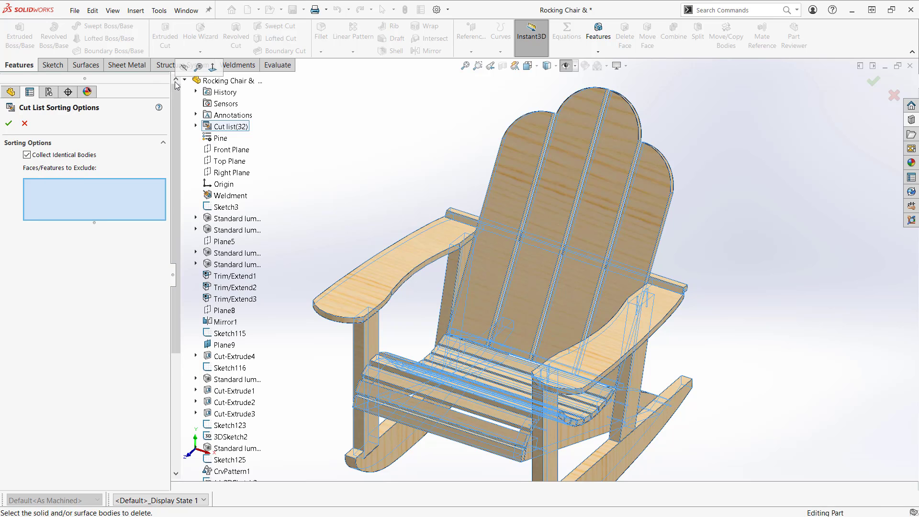
pyautogui.scroll(-5, 232, 249)
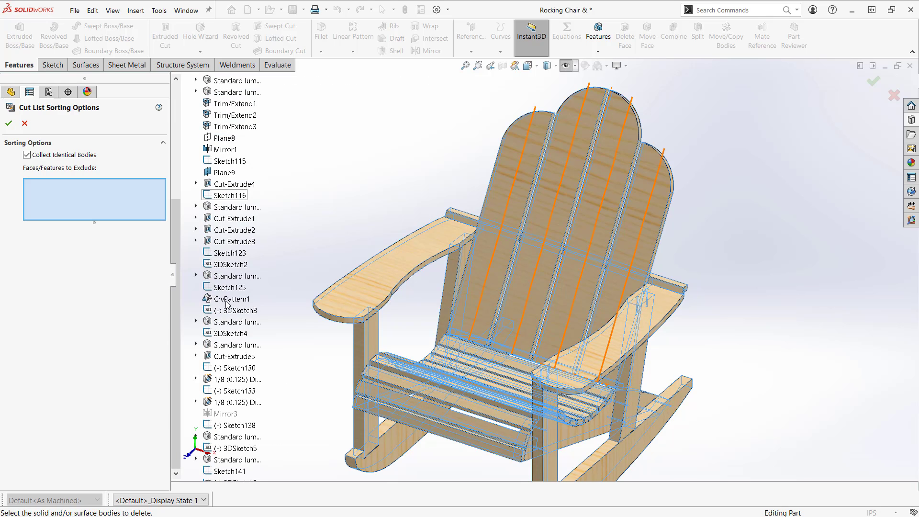
pyautogui.click(222, 380)
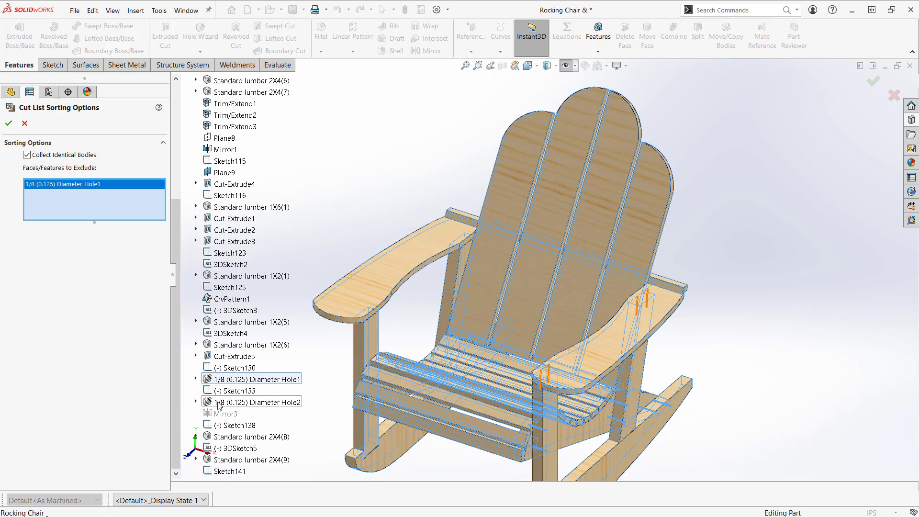
pyautogui.click(225, 403)
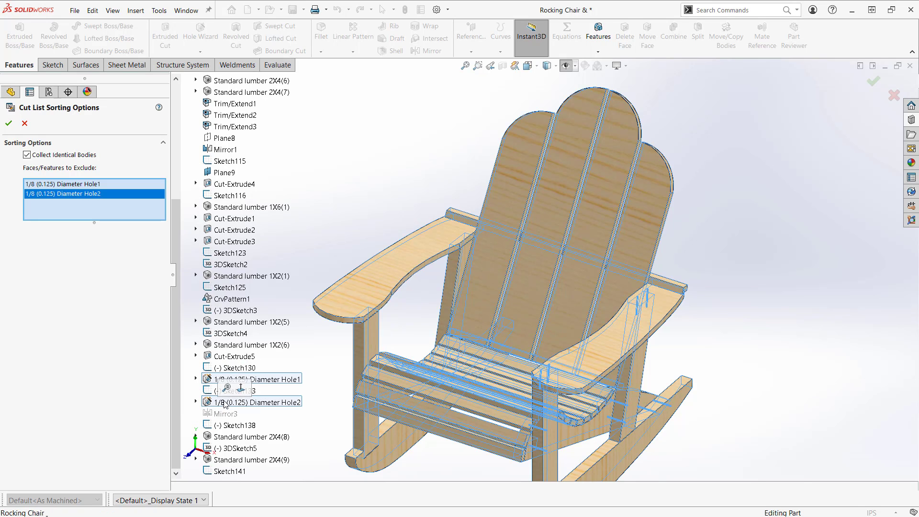
pyautogui.click(8, 123)
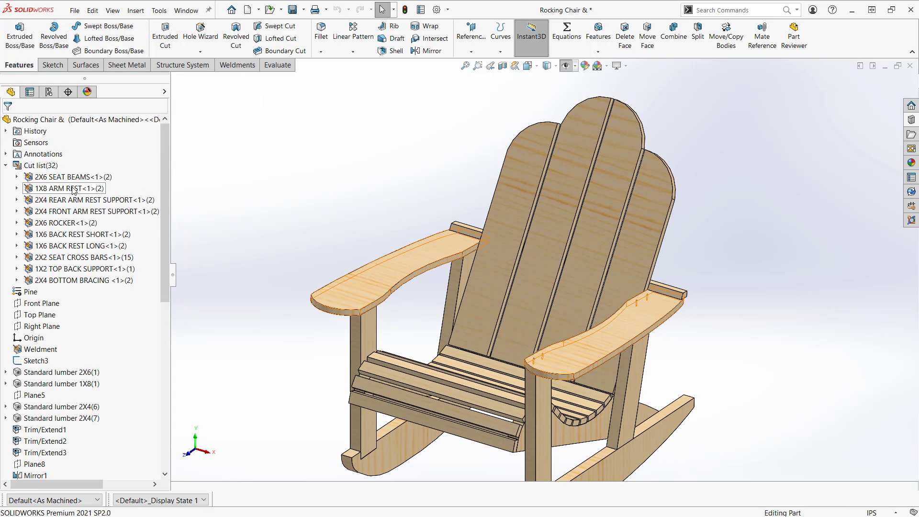
# Step: Check which bodies are grouped under the arm rest, rear and front arm rest support, and rocker cut list items
pyautogui.click(73, 189)
pyautogui.click(74, 200)
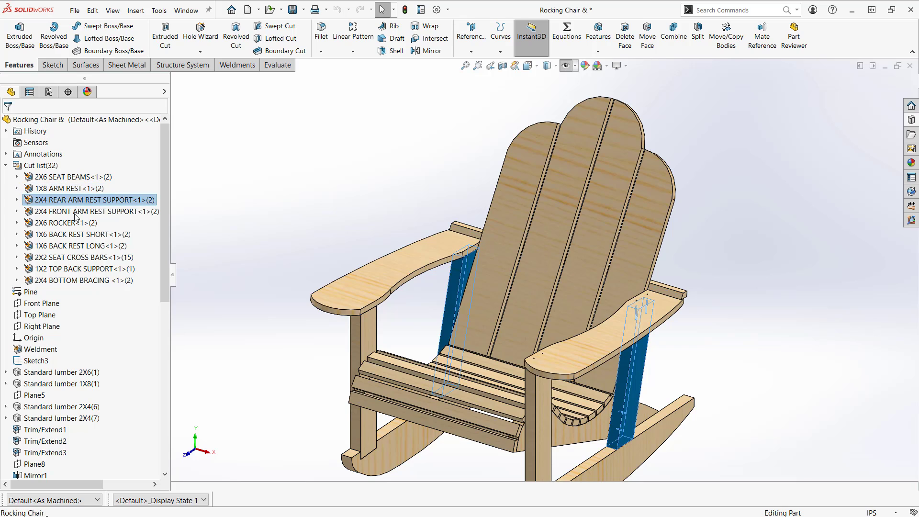
pyautogui.click(76, 212)
pyautogui.click(89, 223)
pyautogui.click(247, 224)
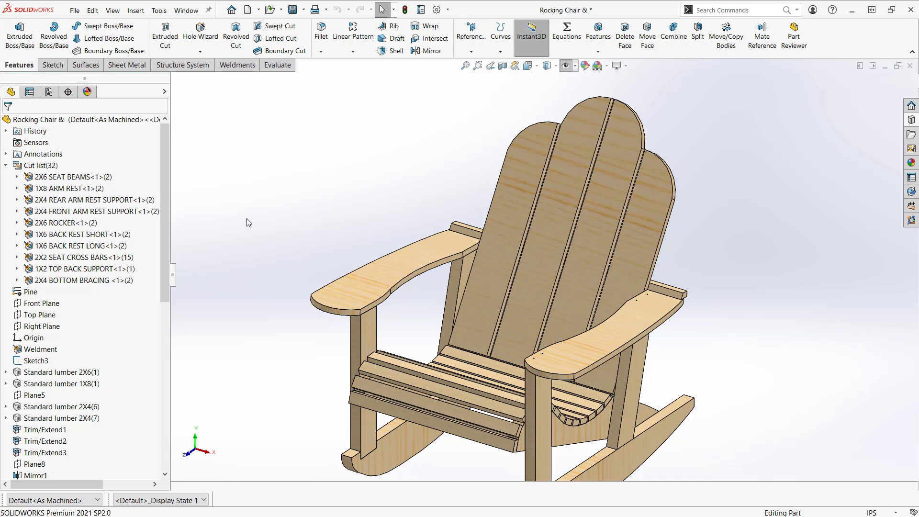
# Step: Return to the Patio Rocking Chair drawing and examine the rows and quantities in its bill of materials
pyautogui.hotkey('ctrl', 'Tab')
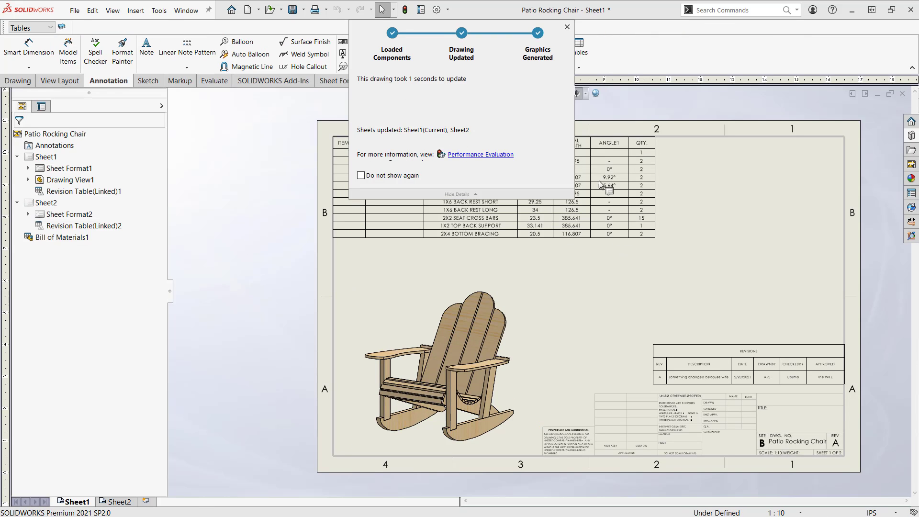
pyautogui.scroll(2, 602, 162)
pyautogui.scroll(-4, 601, 163)
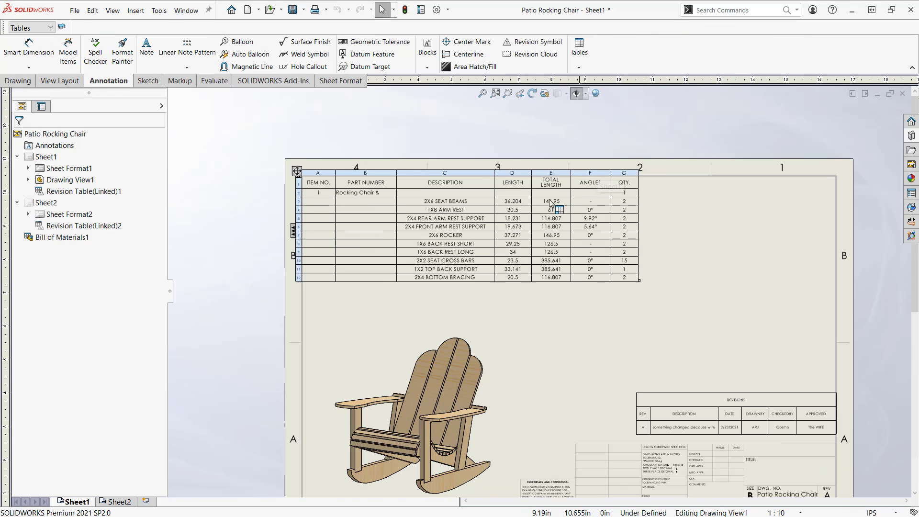
pyautogui.scroll(5, 732, 312)
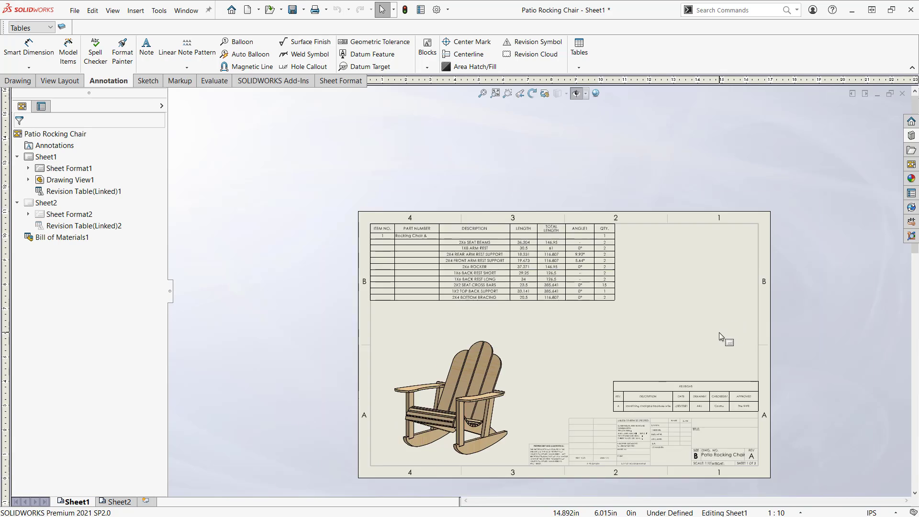
# Step: Close the Patio Rocking Chair drawing and the Rocking Chair & part without saving either one
pyautogui.click(902, 94)
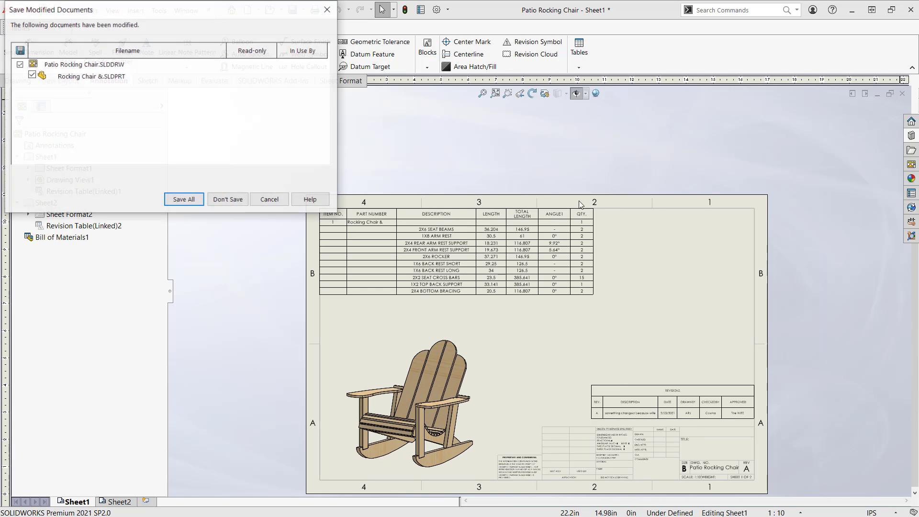
pyautogui.click(227, 200)
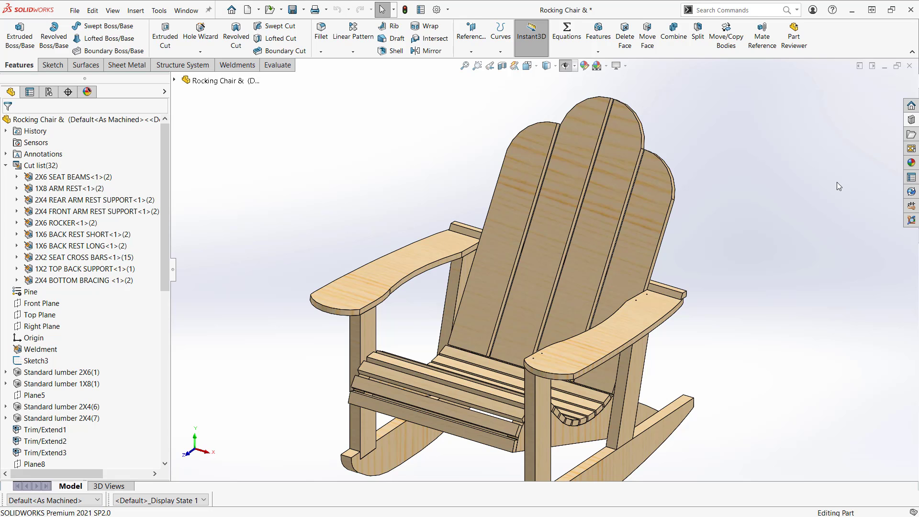
pyautogui.click(910, 68)
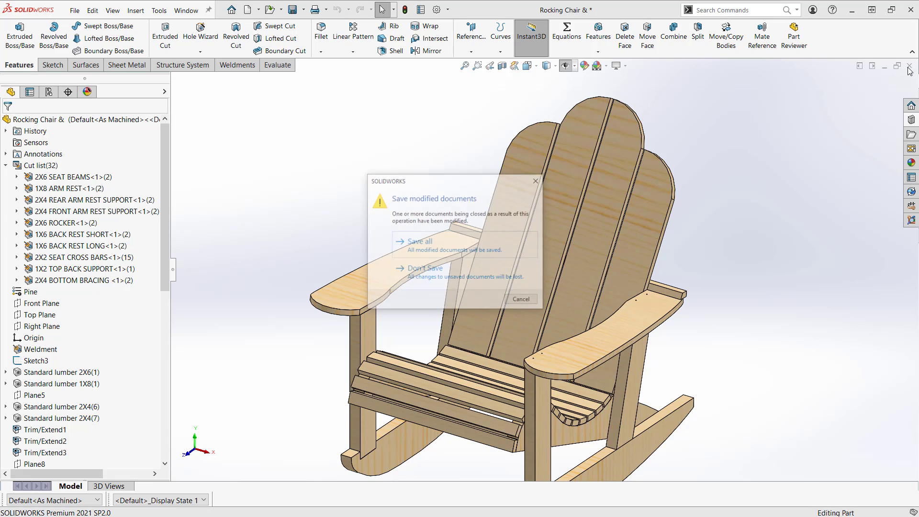
pyautogui.click(417, 270)
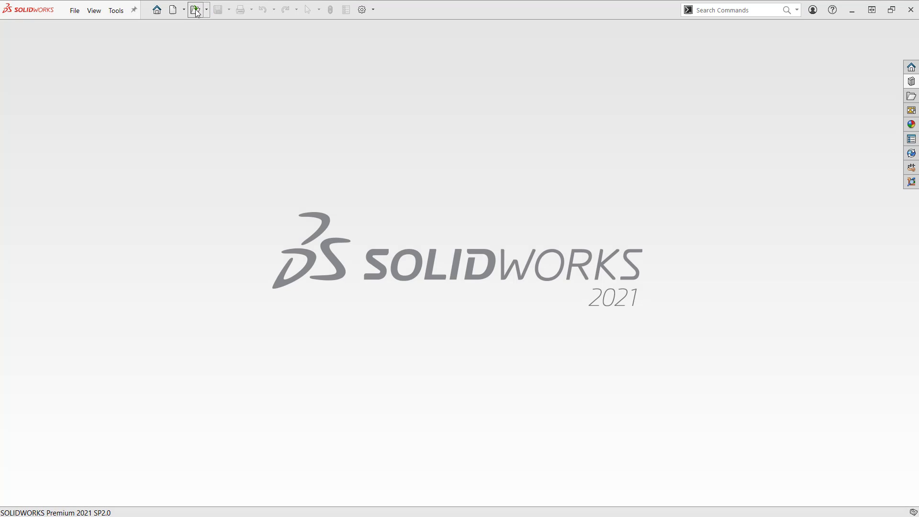
# Step: Open the Housing_& drawing from the Gear Box folder inside Where did it go, in Resolved mode
pyautogui.click(196, 10)
pyautogui.click(327, 70)
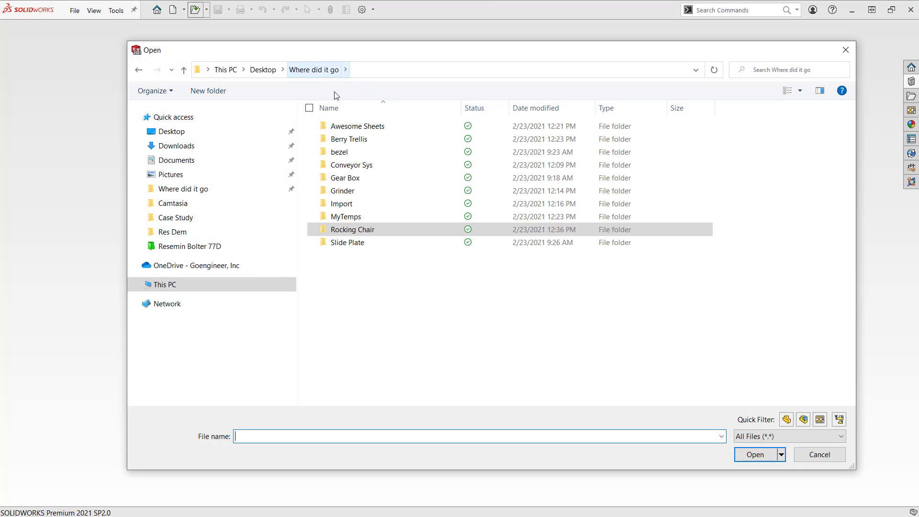
pyautogui.doubleClick(353, 178)
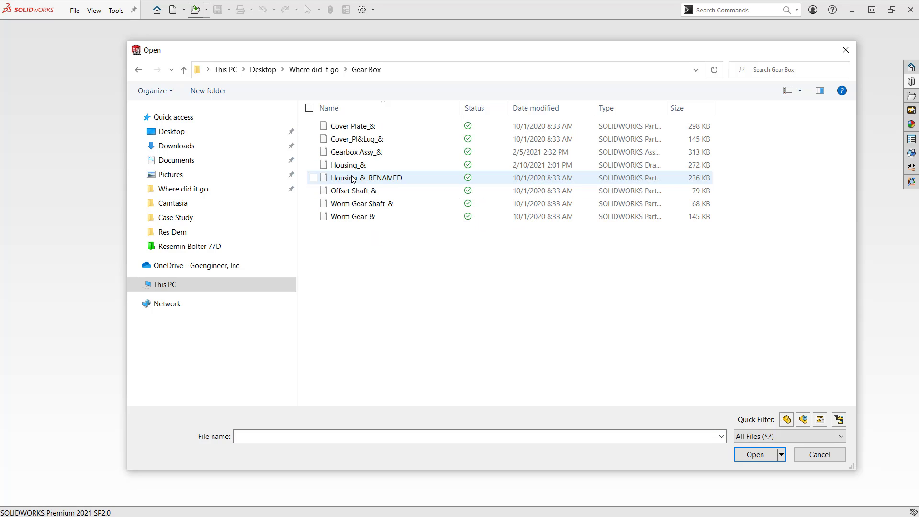
pyautogui.click(354, 166)
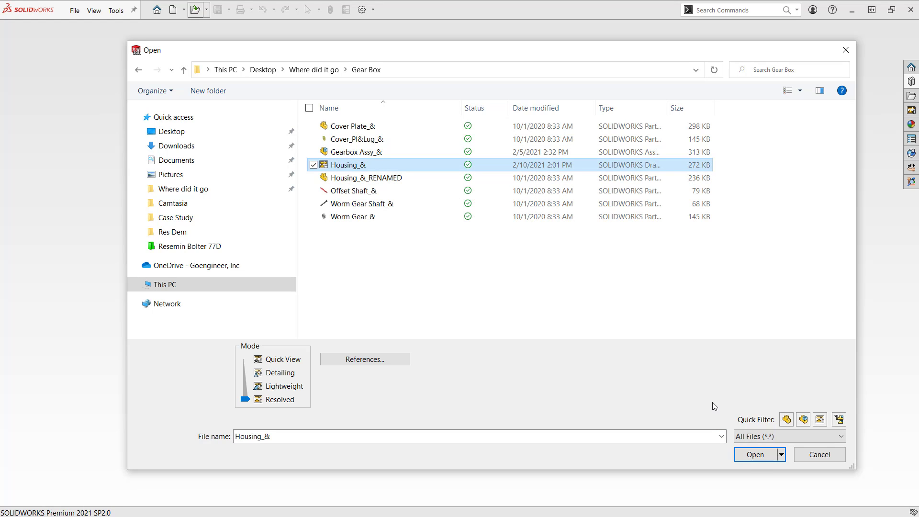
pyautogui.click(755, 454)
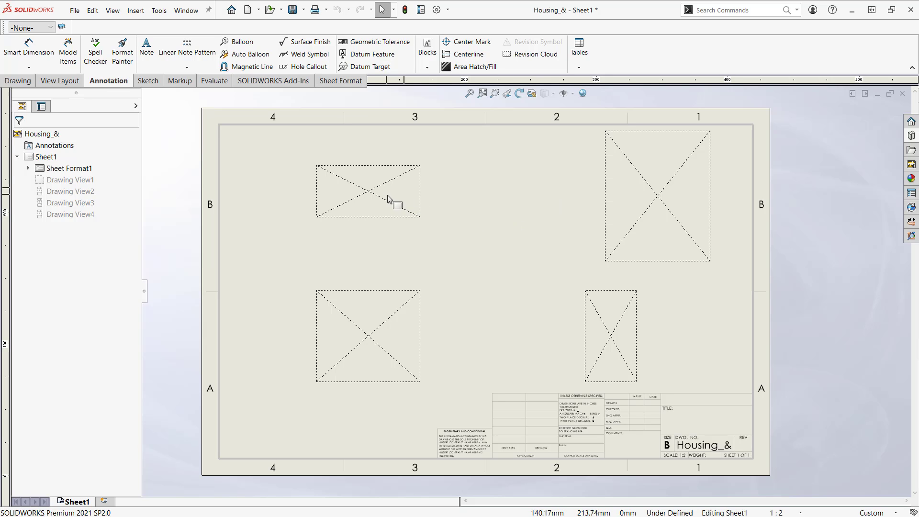
# Step: Find the references of the Housing_& drawing and examine the name and folder of its referenced part
pyautogui.click(75, 12)
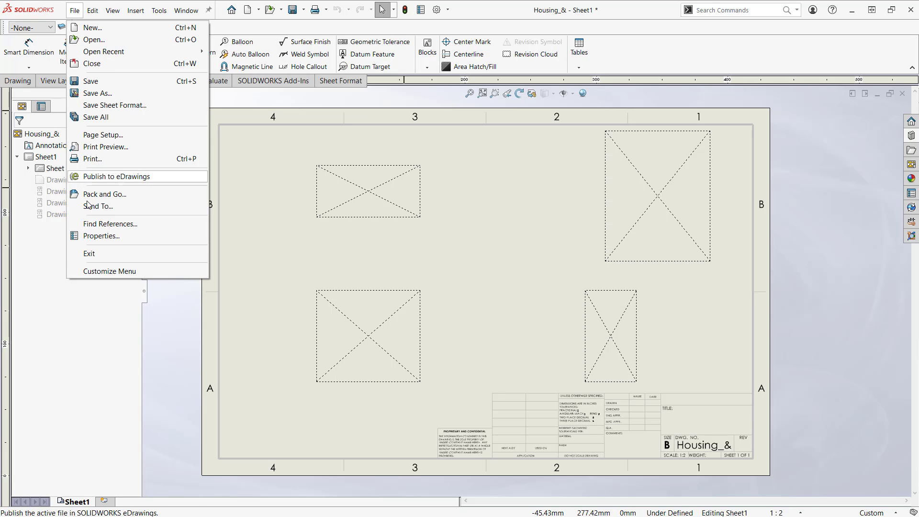
pyautogui.click(123, 225)
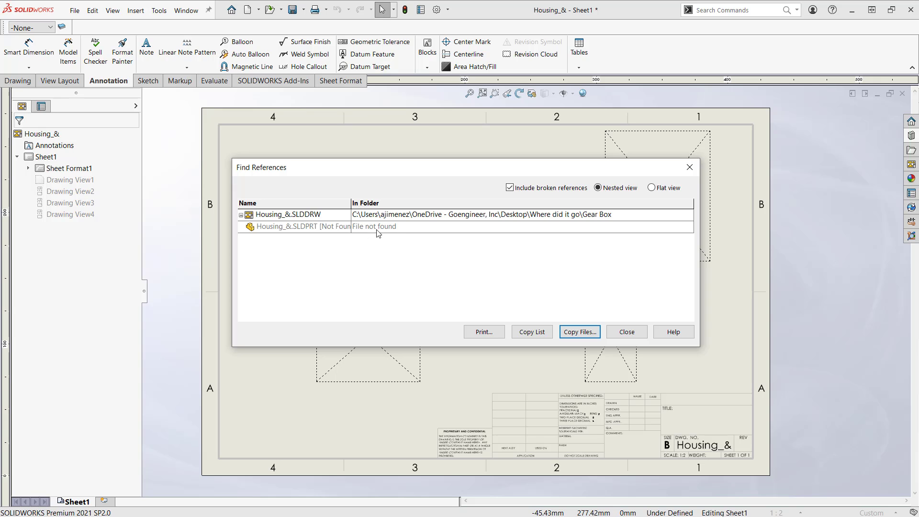
pyautogui.click(627, 333)
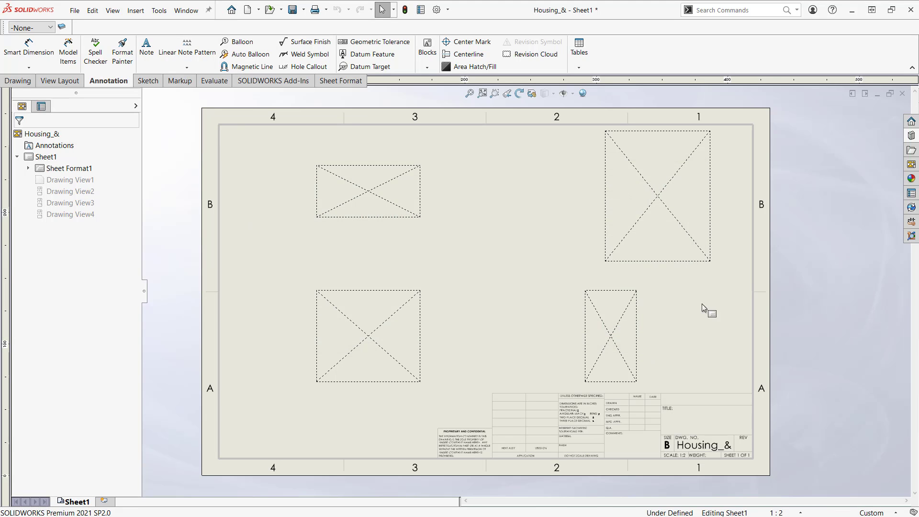
# Step: Close the Housing_& drawing without saving its changes
pyautogui.click(905, 96)
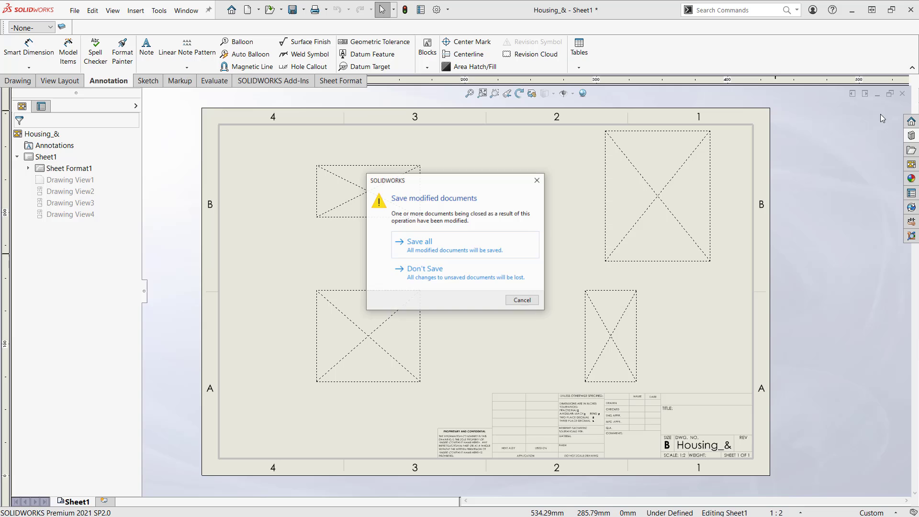
pyautogui.click(445, 275)
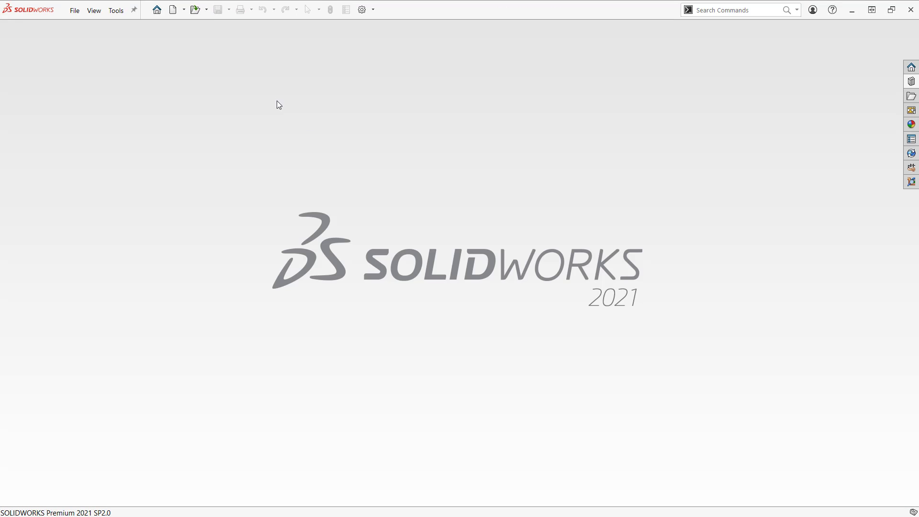
pyautogui.press('ctrl')
pyautogui.press('ctrl')
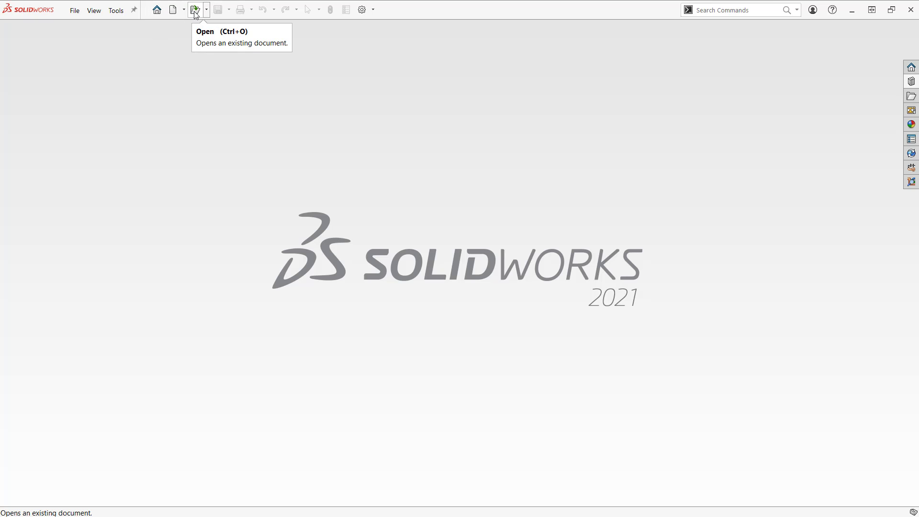
# Step: Start opening a document again and select the Housing_& drawing in the Gear Box folder
pyautogui.click(196, 10)
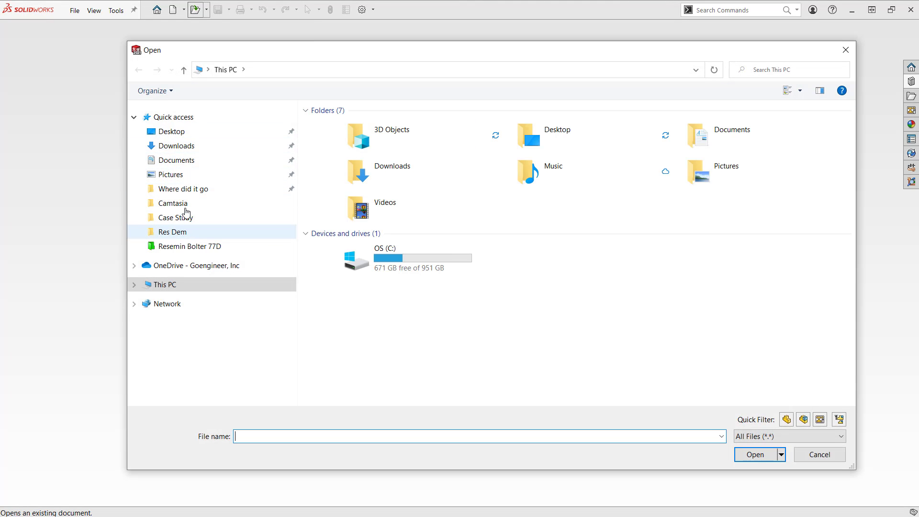
pyautogui.click(182, 189)
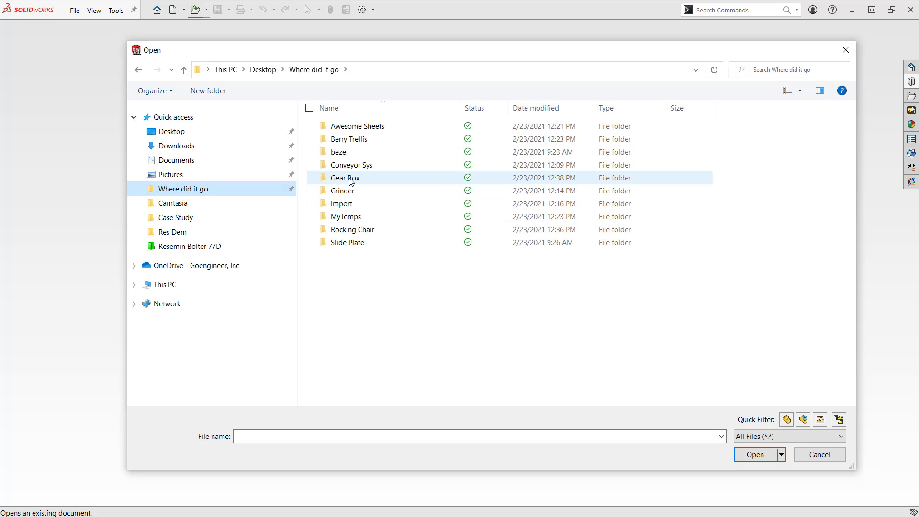
pyautogui.doubleClick(371, 178)
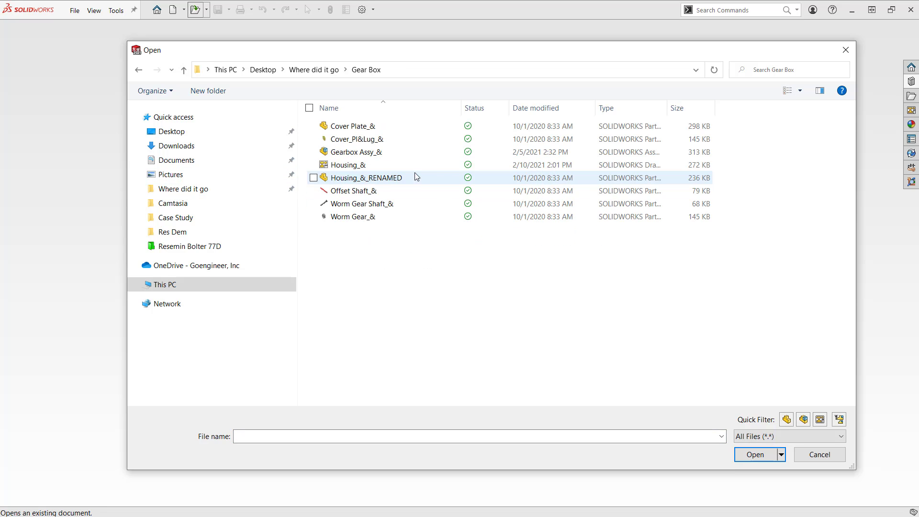
pyautogui.click(385, 165)
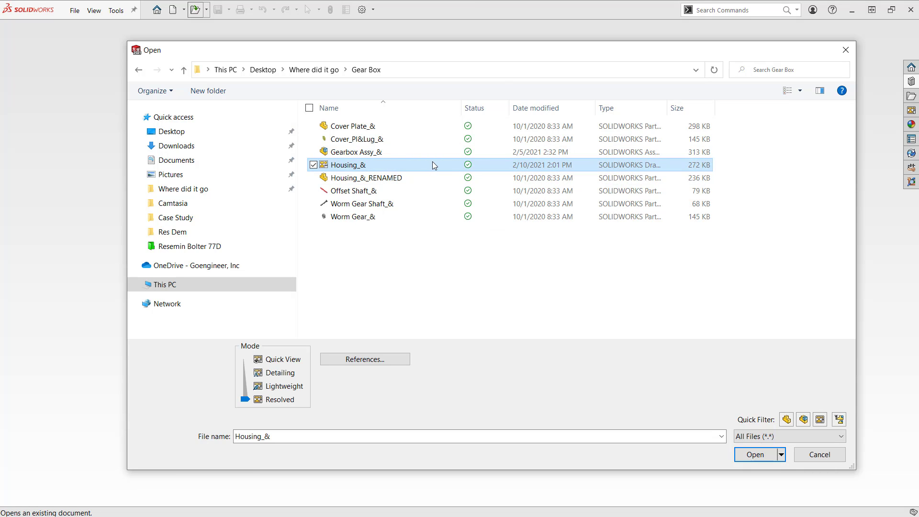
# Step: Open the Housing_& drawing's referenced file locations and compare the referenced part's name and folder with the files in Gear Box
pyautogui.click(360, 364)
pyautogui.click(388, 360)
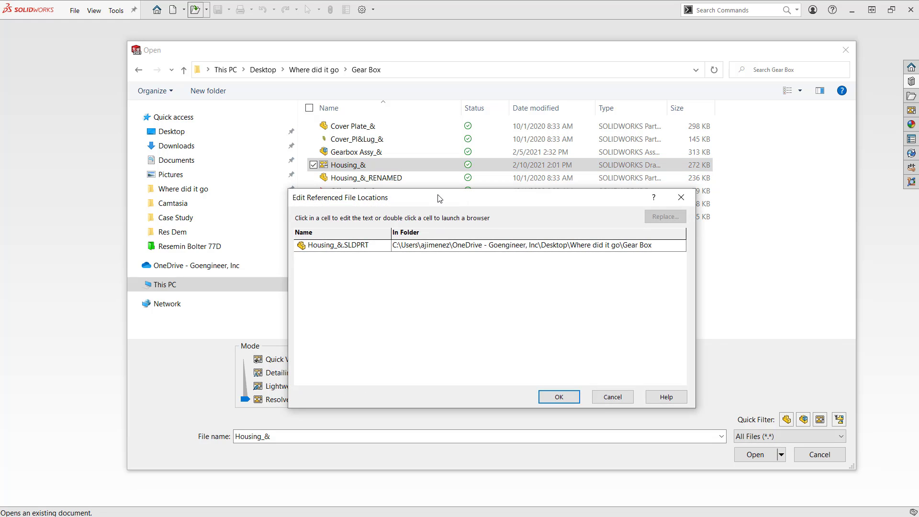
pyautogui.moveTo(439, 198); pyautogui.dragTo(459, 210)
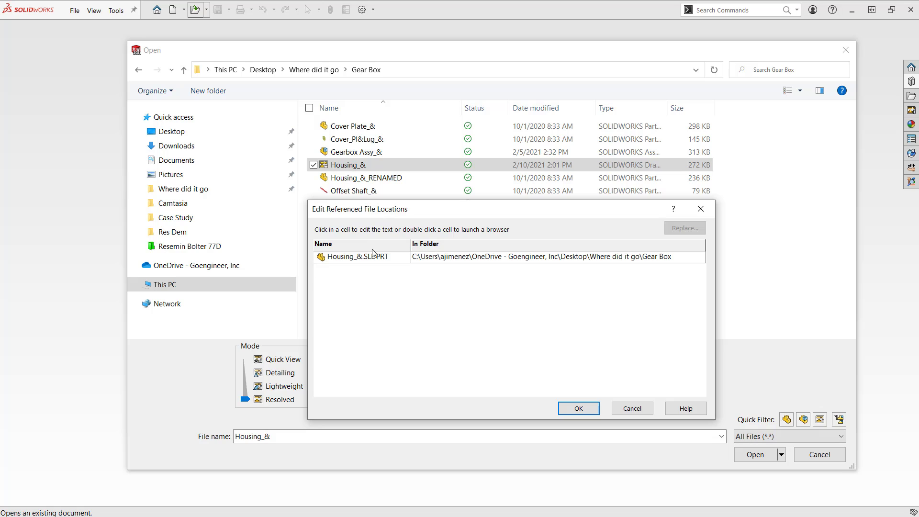
pyautogui.click(350, 259)
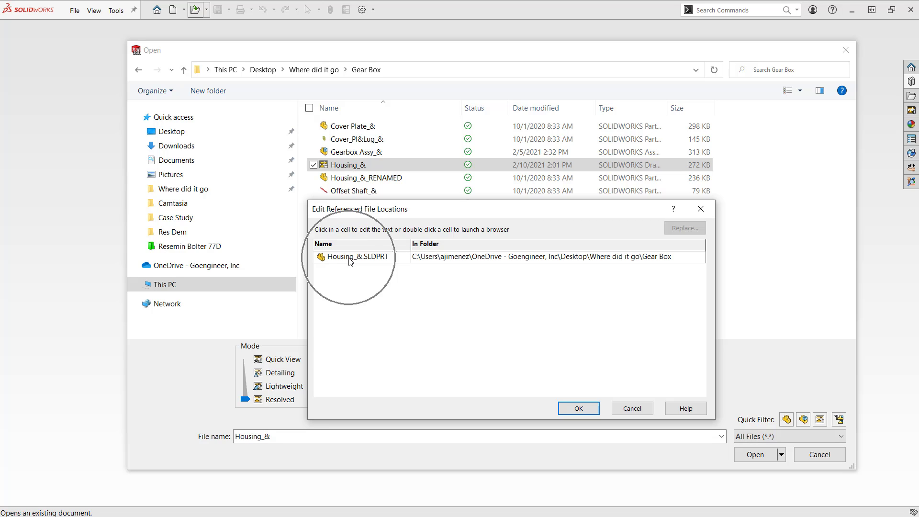
pyautogui.click(569, 262)
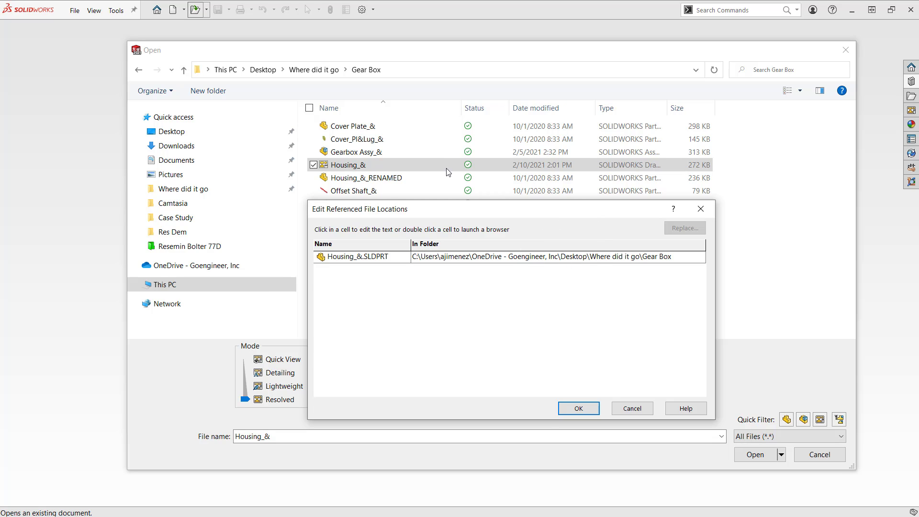
pyautogui.click(365, 178)
pyautogui.click(377, 175)
pyautogui.click(382, 178)
pyautogui.click(383, 177)
pyautogui.click(382, 178)
# Step: Replace the drawing's referenced part with Housing_&_RENAMED from the Gear Box folder and accept the new reference
pyautogui.doubleClick(381, 261)
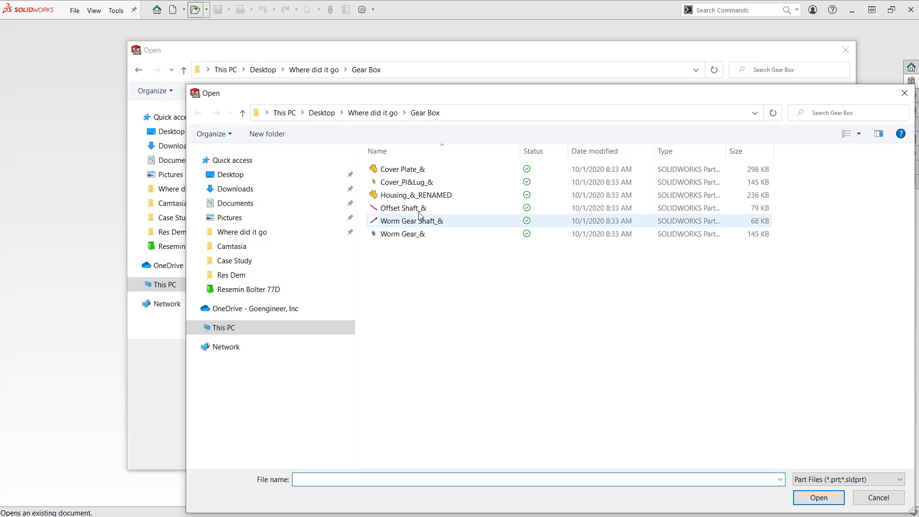
pyautogui.click(432, 197)
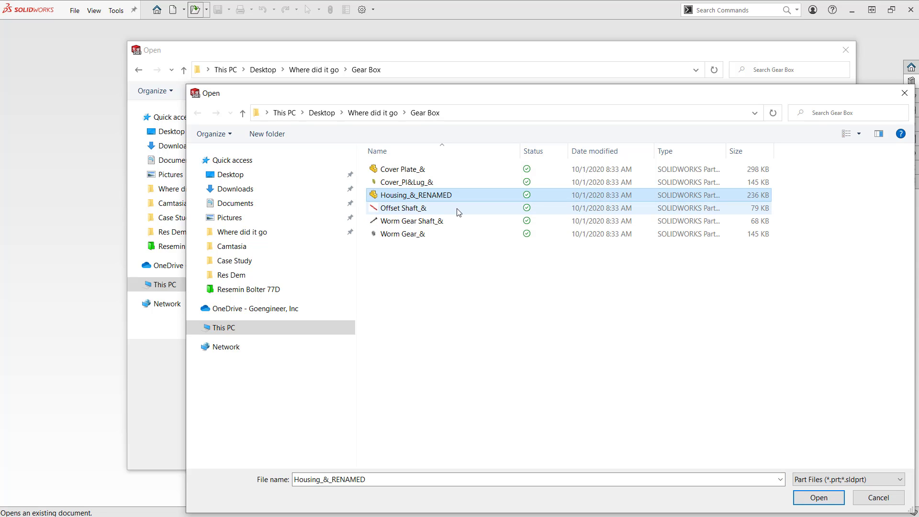
pyautogui.click(827, 499)
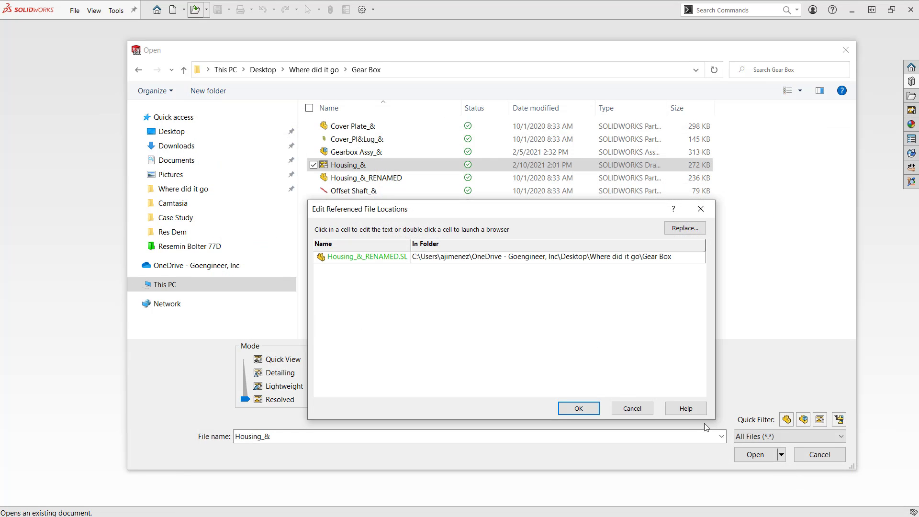
pyautogui.click(377, 259)
pyautogui.click(578, 408)
pyautogui.click(581, 410)
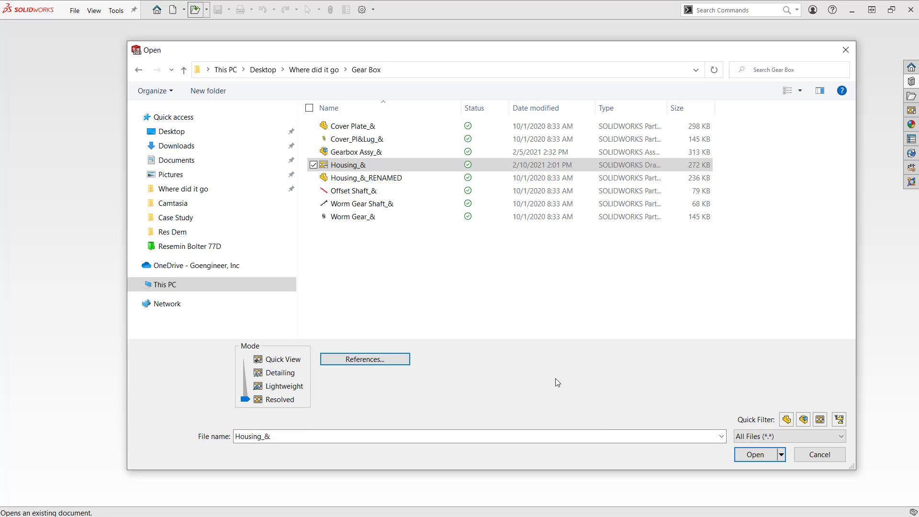
# Step: Open the Housing_& drawing with its updated reference and save it
pyautogui.click(766, 457)
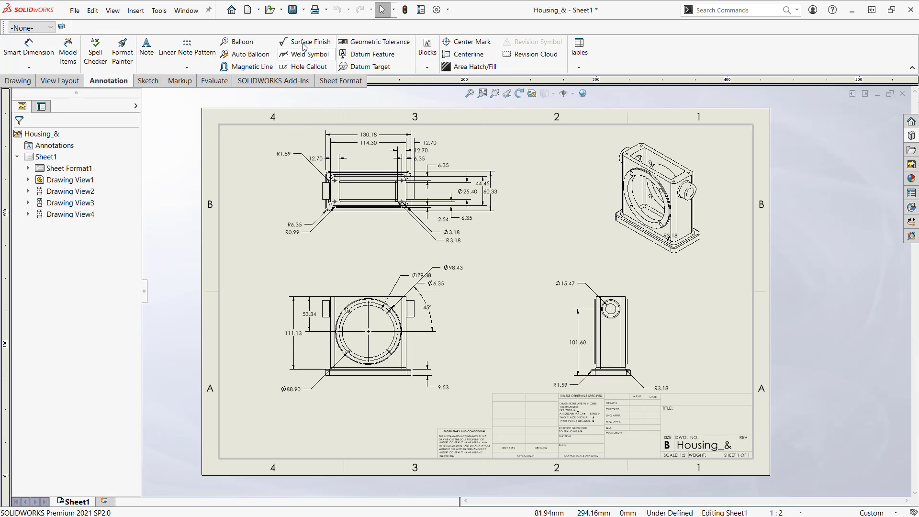
pyautogui.click(293, 10)
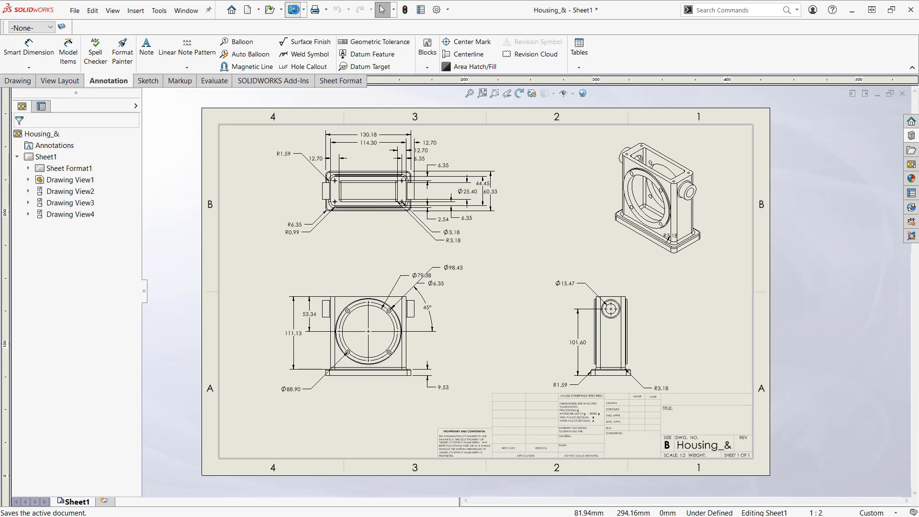
pyautogui.click(584, 216)
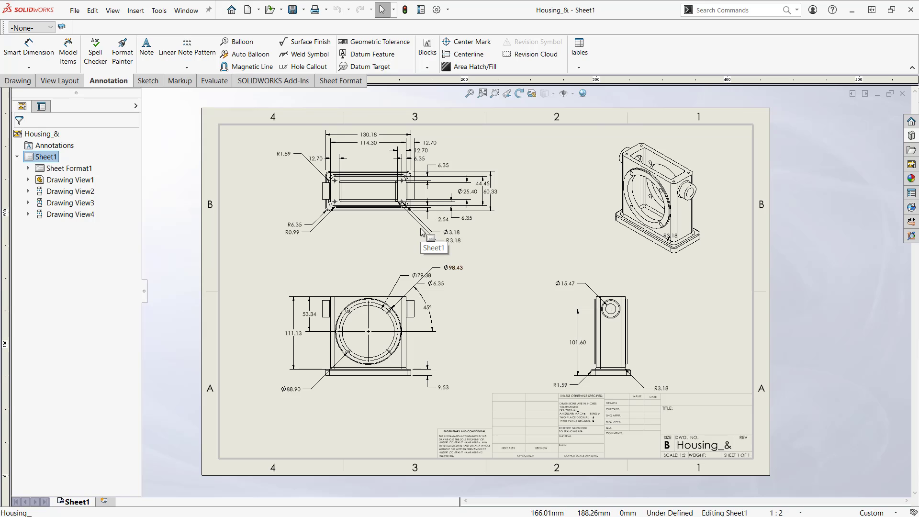
# Step: Find the references of the Housing_& drawing to check its linked part, and close the drawing
pyautogui.click(75, 10)
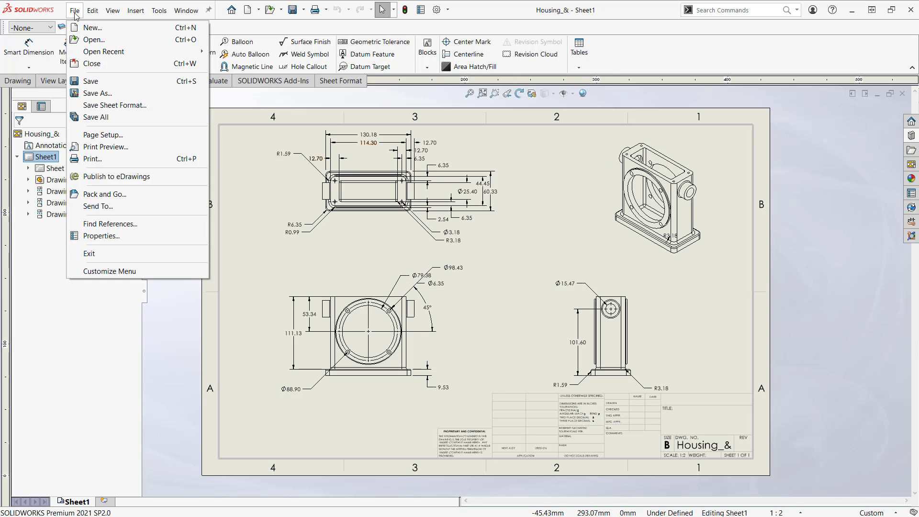
pyautogui.click(110, 223)
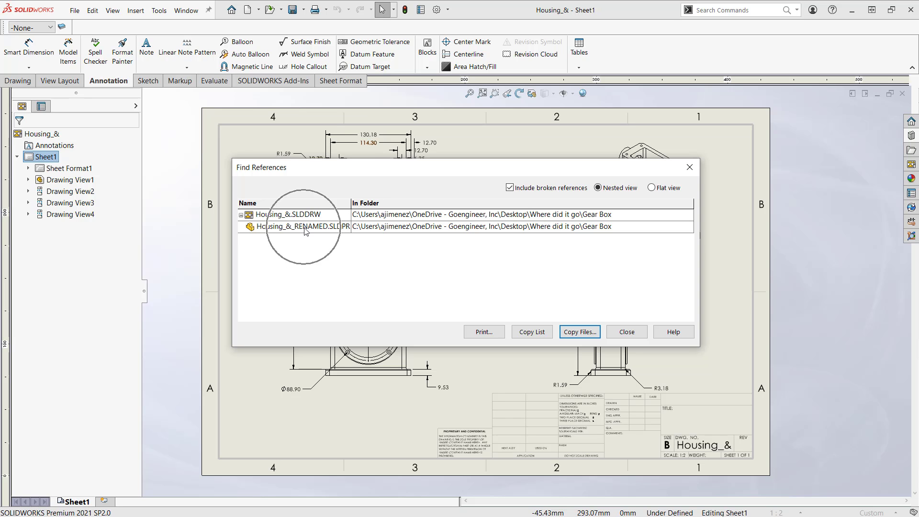
pyautogui.click(625, 332)
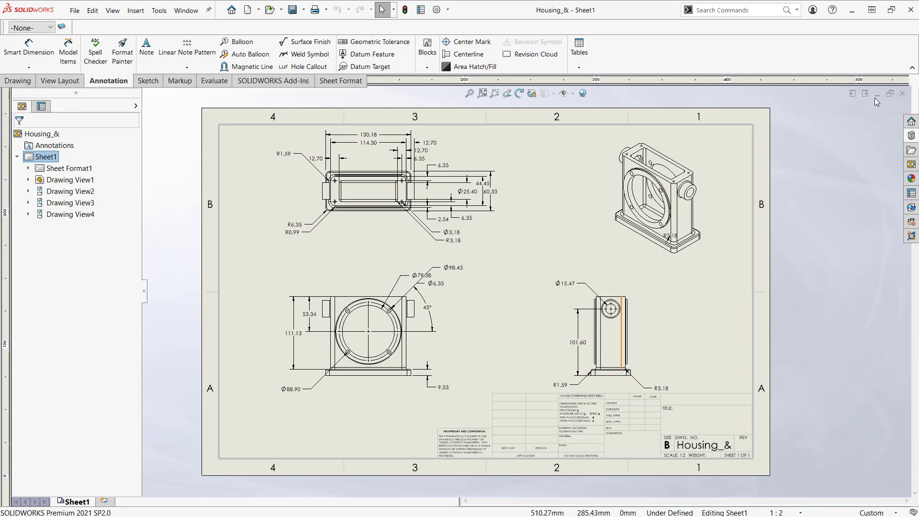
pyautogui.click(902, 94)
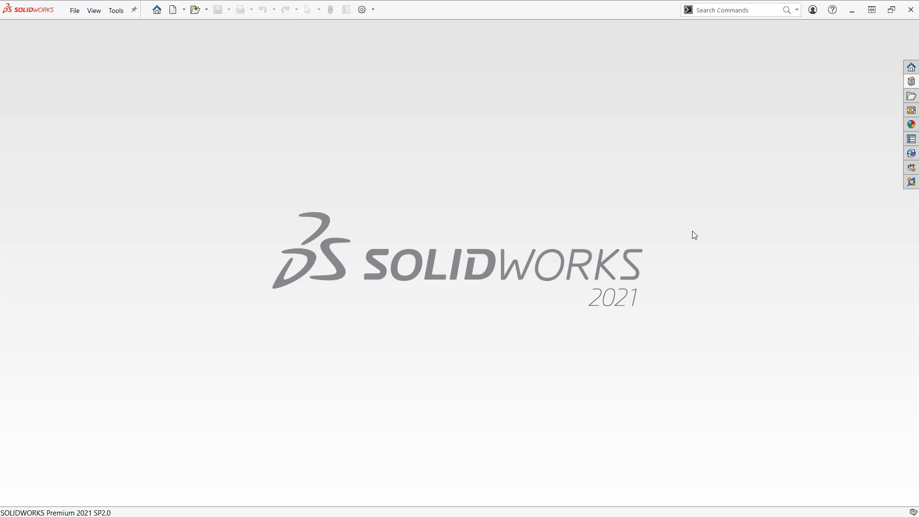
# Step: Open the Bezel_& drawing from the bezel folder inside Where did it go, in Resolved mode
pyautogui.click(198, 13)
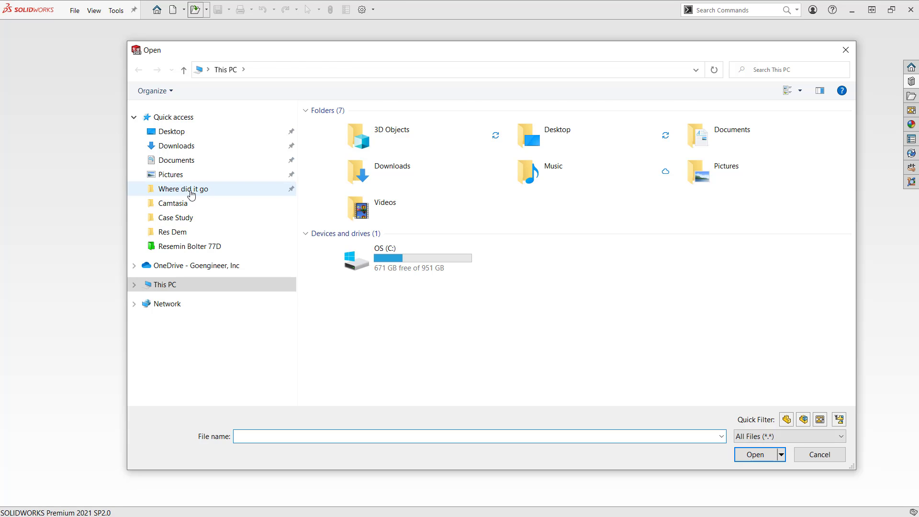
pyautogui.click(183, 190)
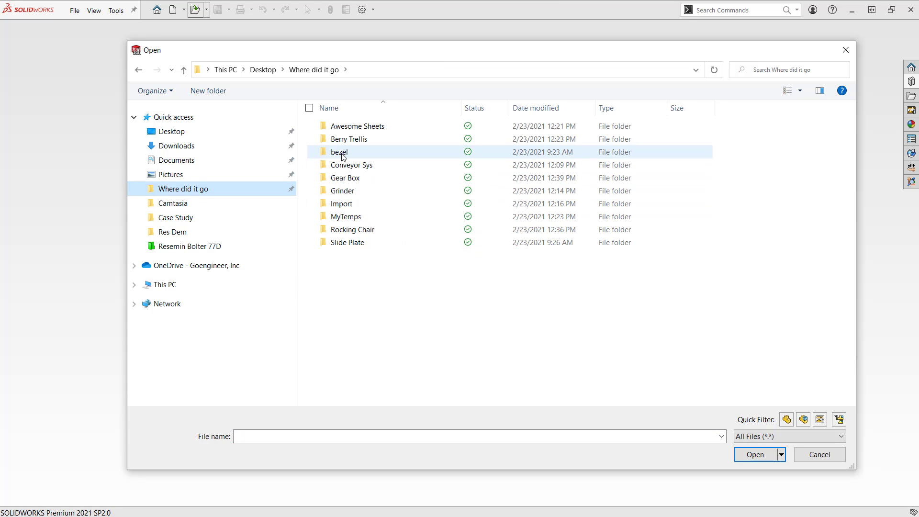
pyautogui.doubleClick(338, 152)
pyautogui.click(349, 128)
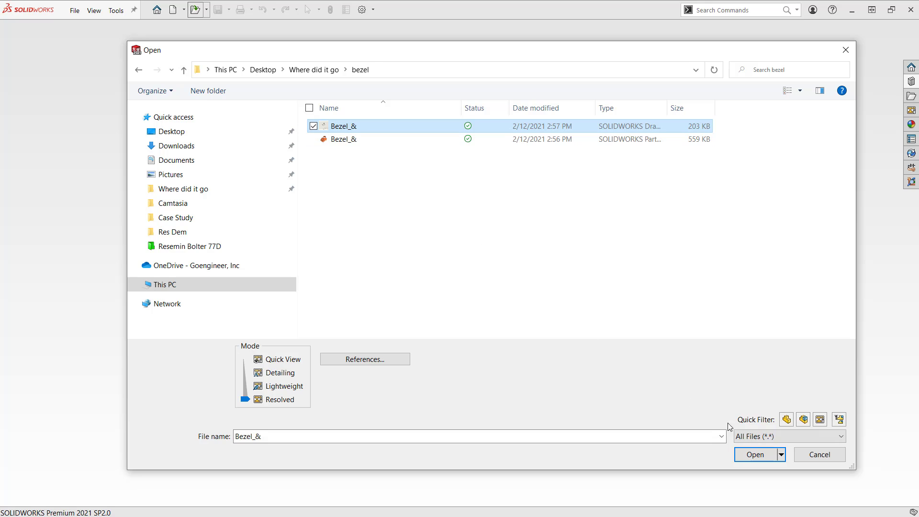
pyautogui.click(753, 455)
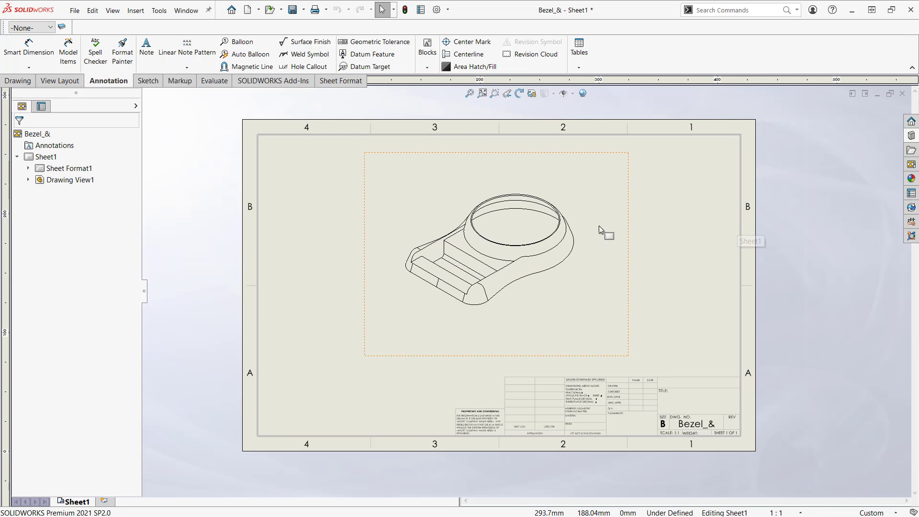
pyautogui.scroll(-1, 604, 230)
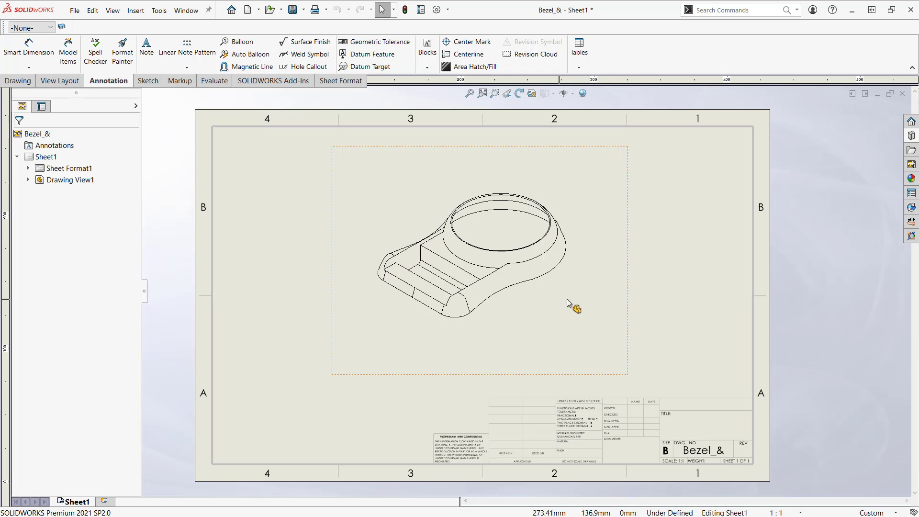
# Step: Open the Bezel_& part from the drawing view on Sheet1
pyautogui.click(389, 174)
pyautogui.rightClick(389, 173)
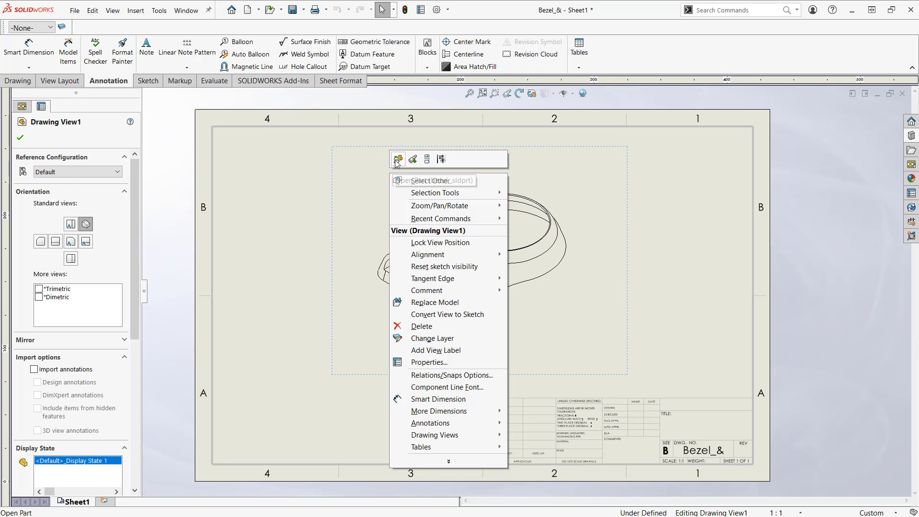
pyautogui.click(395, 160)
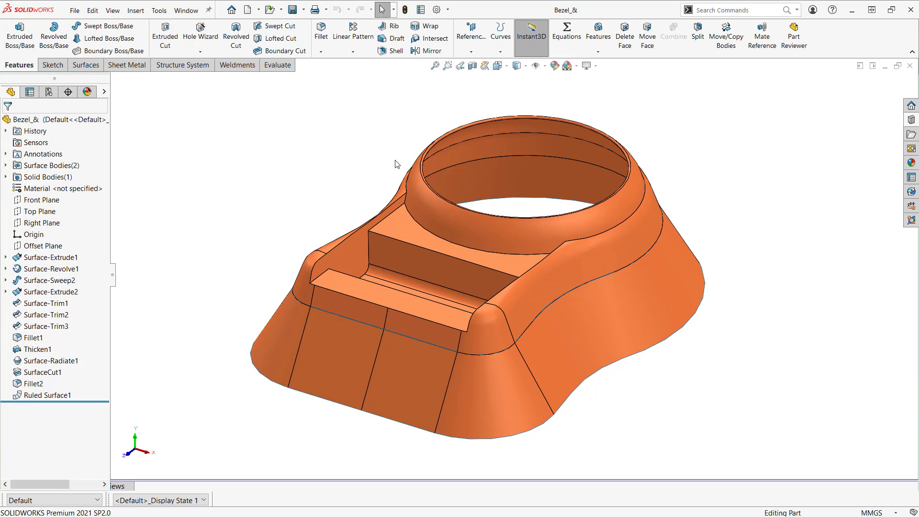
# Step: Examine the bezel's solid and surface bodies, highlighting the Fillet2 solid body and the Ruled Surface1 surface body in the model
pyautogui.moveTo(471, 282); pyautogui.dragTo(506, 287, button='middle')
pyautogui.click(607, 307)
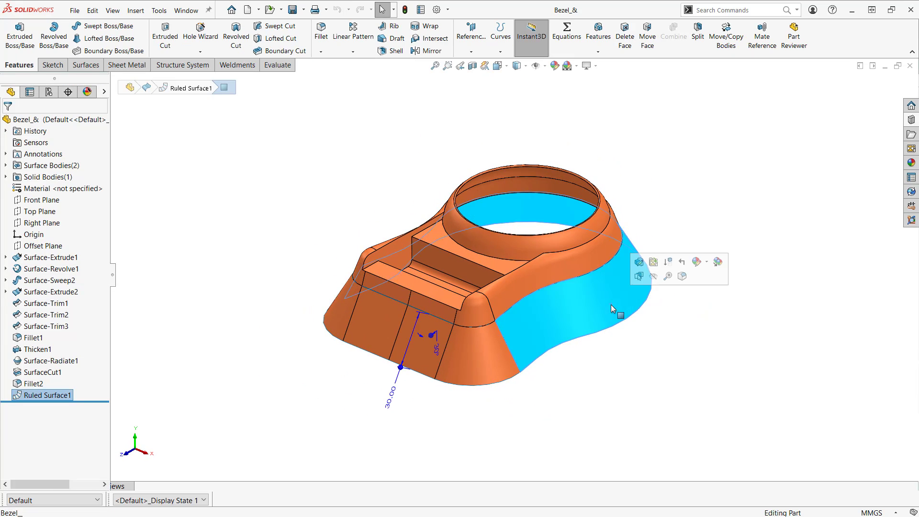
pyautogui.press('Escape')
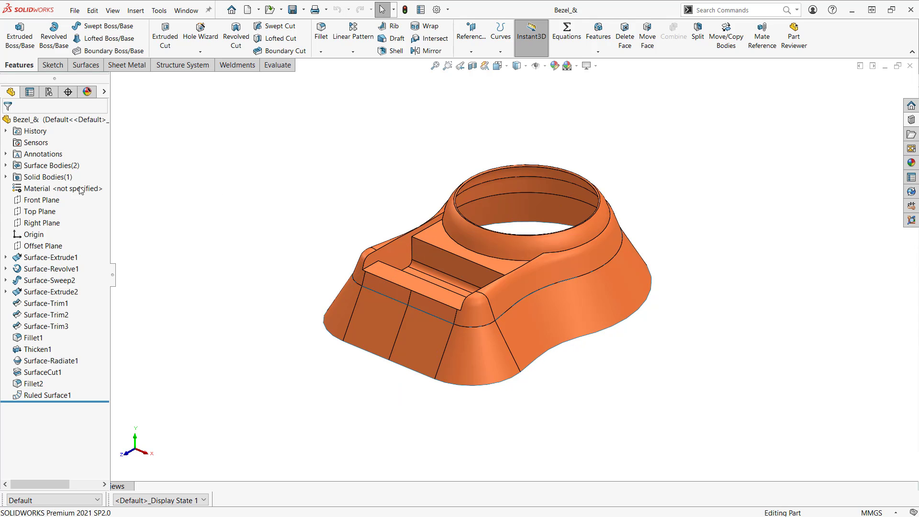
pyautogui.click(5, 177)
pyautogui.click(43, 189)
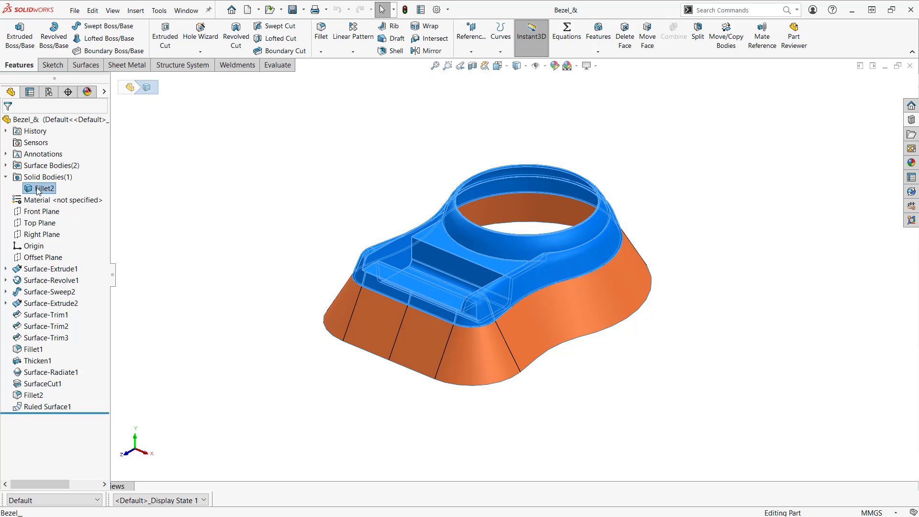
pyautogui.click(6, 166)
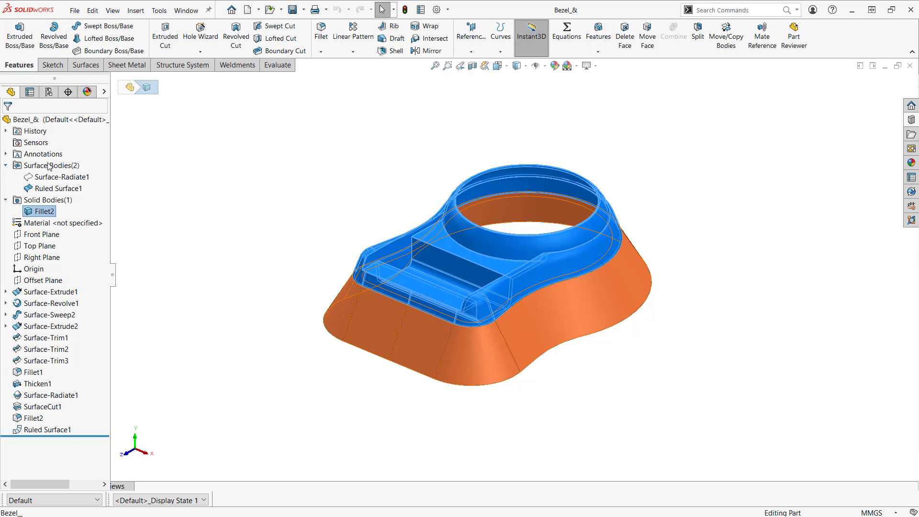
pyautogui.click(53, 188)
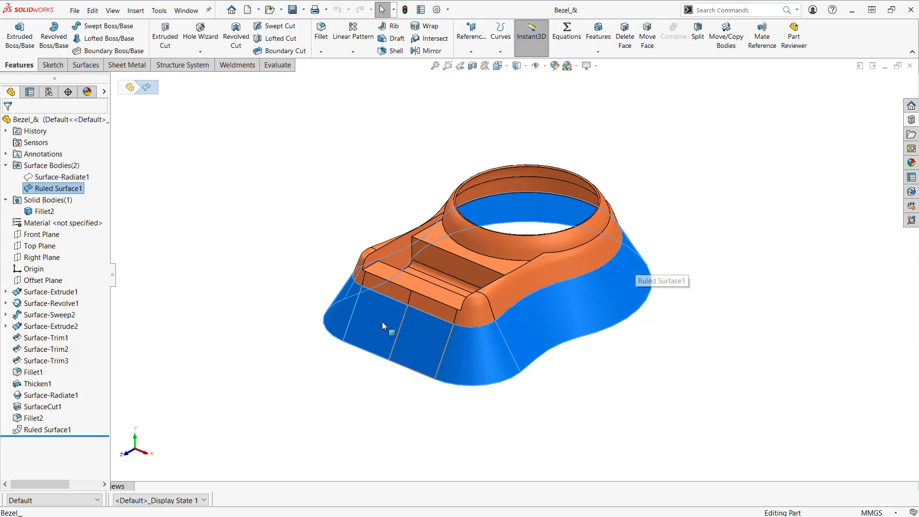
pyautogui.click(302, 238)
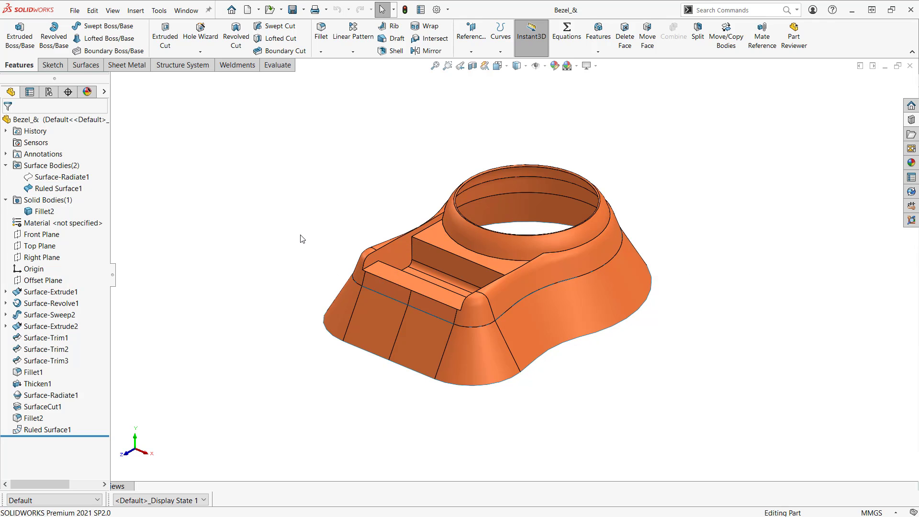
# Step: In the Bezel_& drawing, insert the entire model's surfaces into all views as model items
pyautogui.hotkey('ctrl', 'Tab')
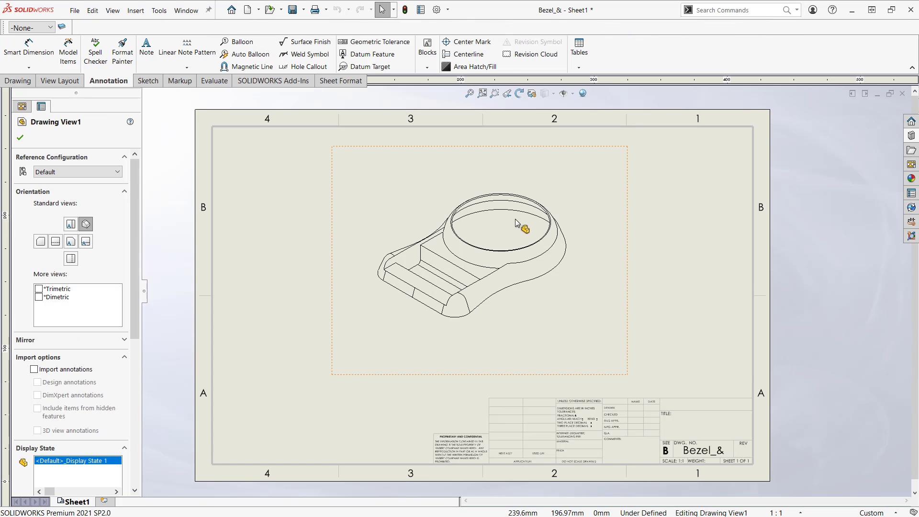
pyautogui.click(291, 197)
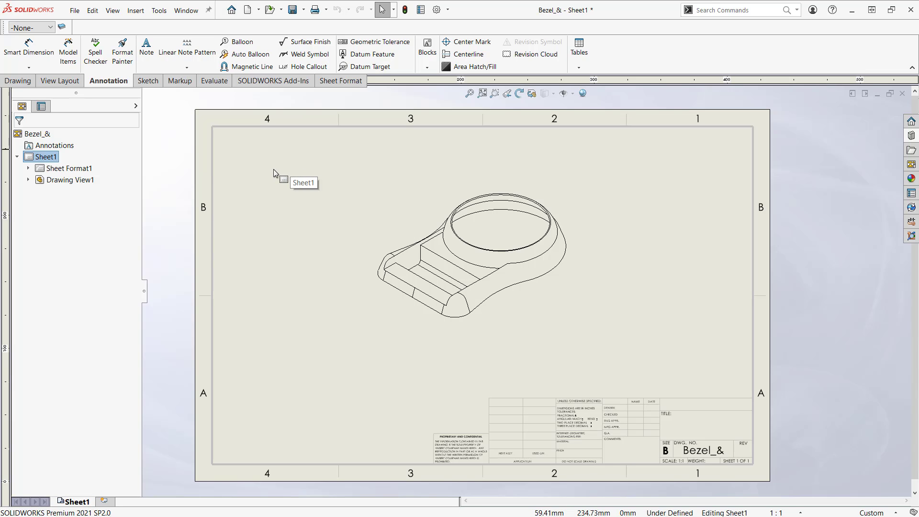
pyautogui.click(136, 11)
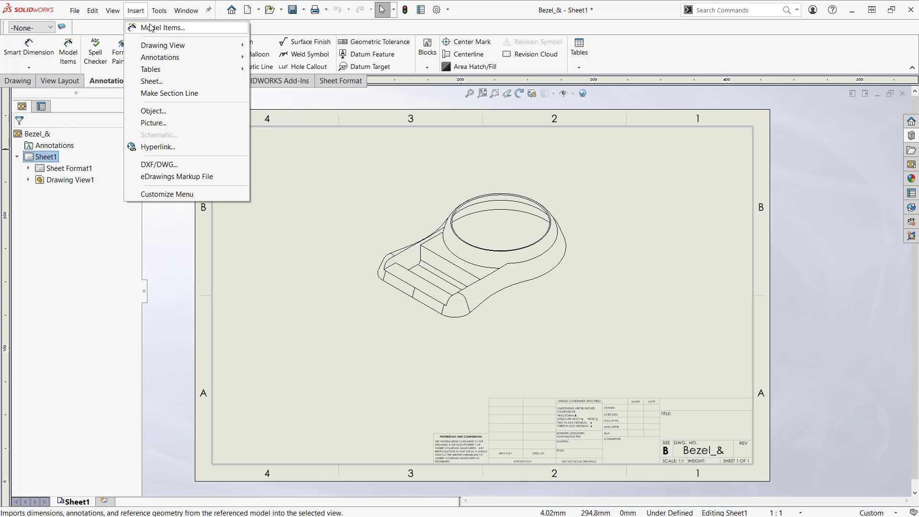
pyautogui.click(153, 26)
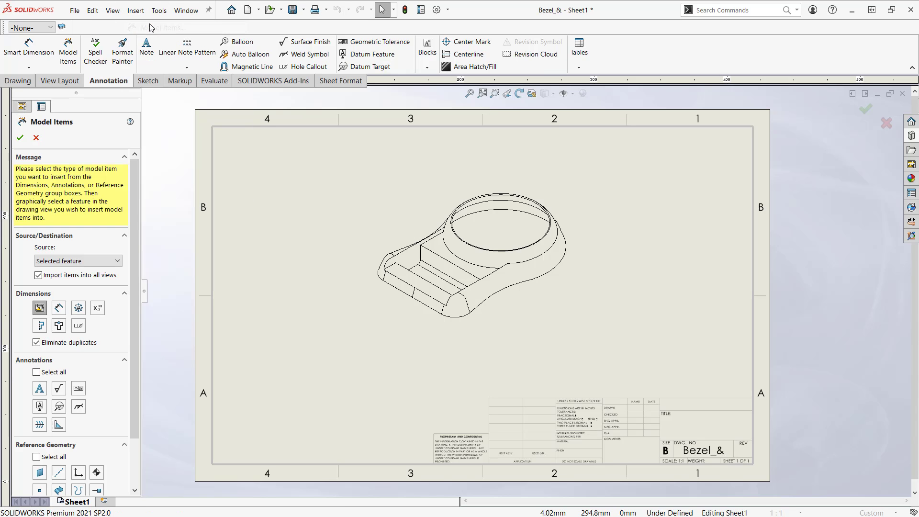
pyautogui.click(117, 263)
pyautogui.click(77, 271)
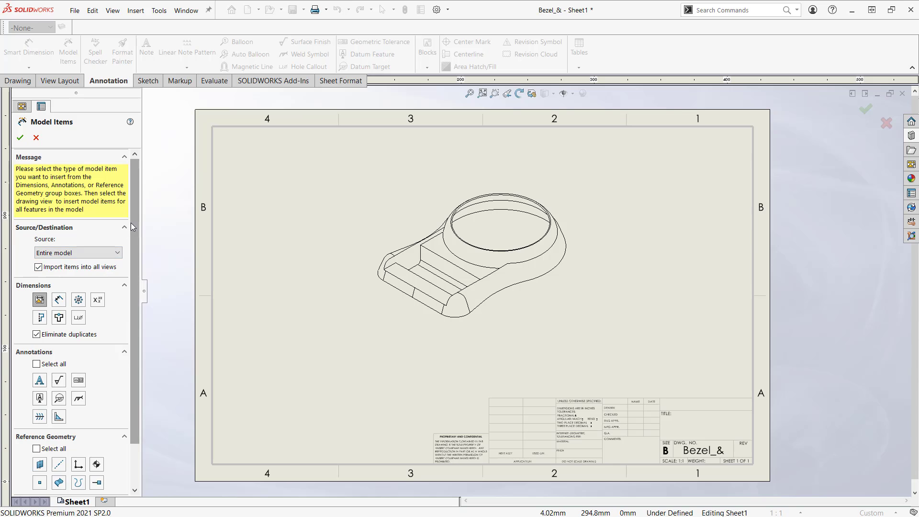
pyautogui.moveTo(131, 223); pyautogui.dragTo(130, 268)
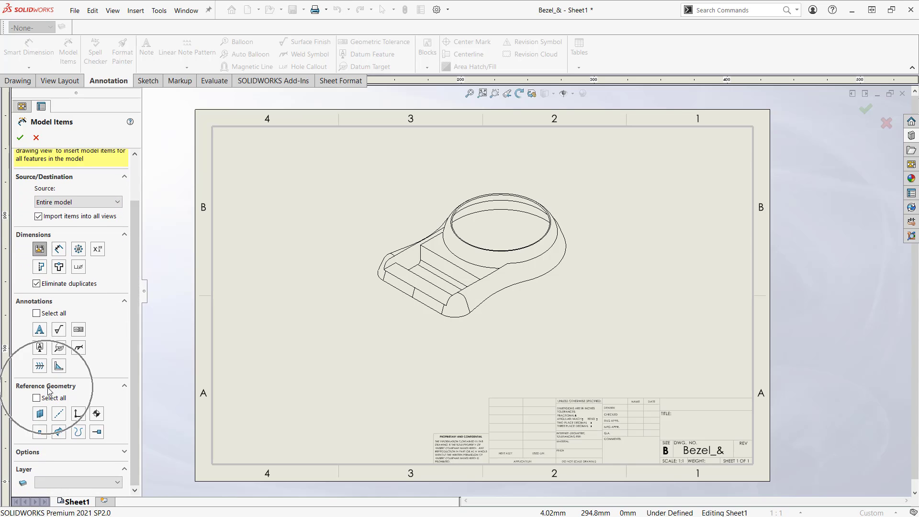
pyautogui.click(59, 432)
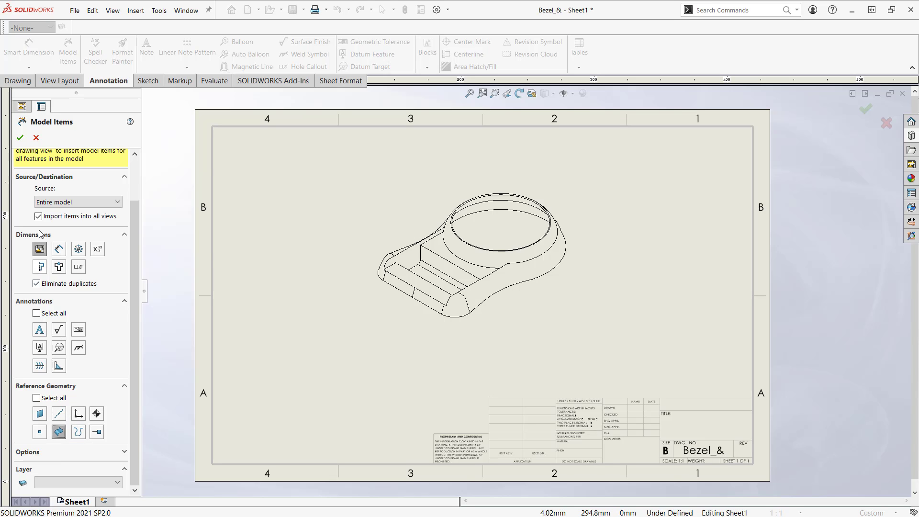
pyautogui.click(19, 139)
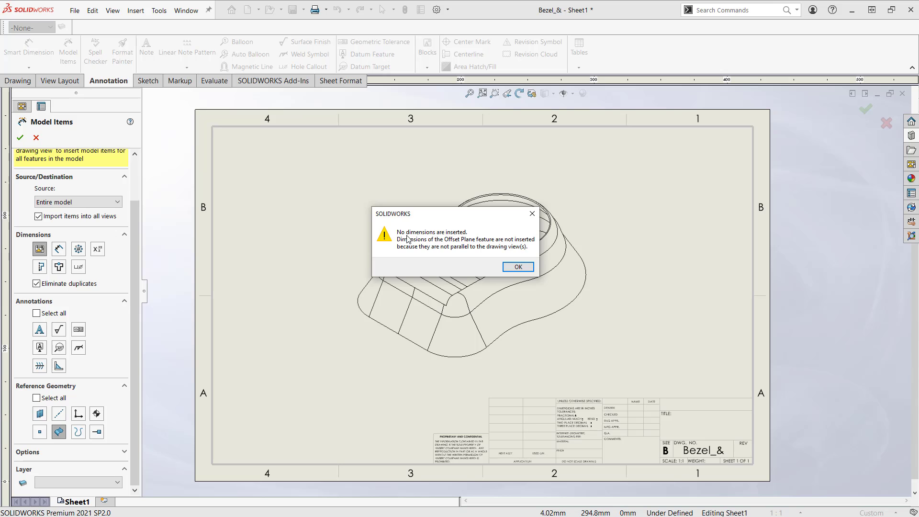
pyautogui.click(518, 267)
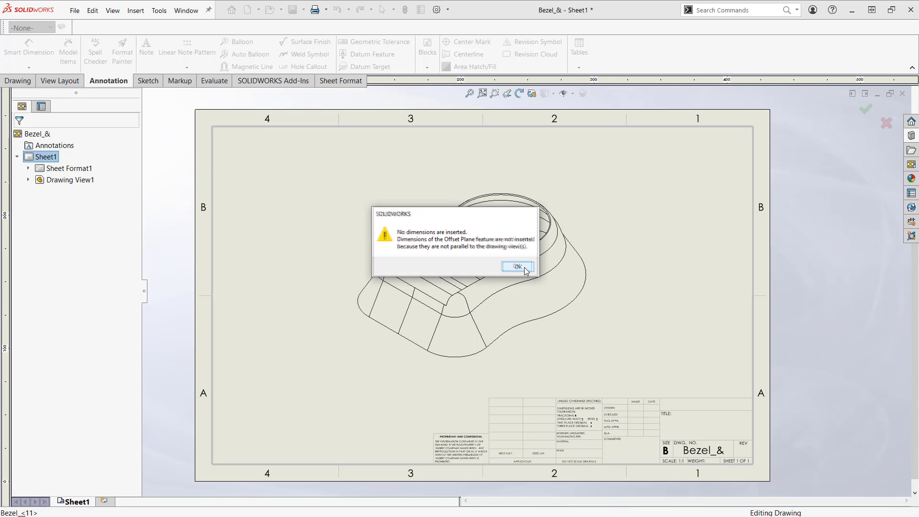
pyautogui.click(439, 397)
pyautogui.scroll(-2, 441, 391)
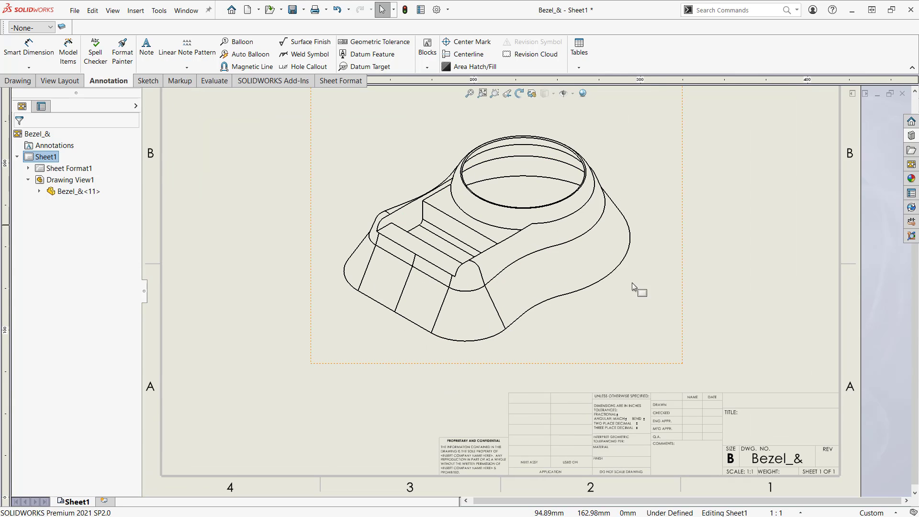
pyautogui.scroll(3, 666, 248)
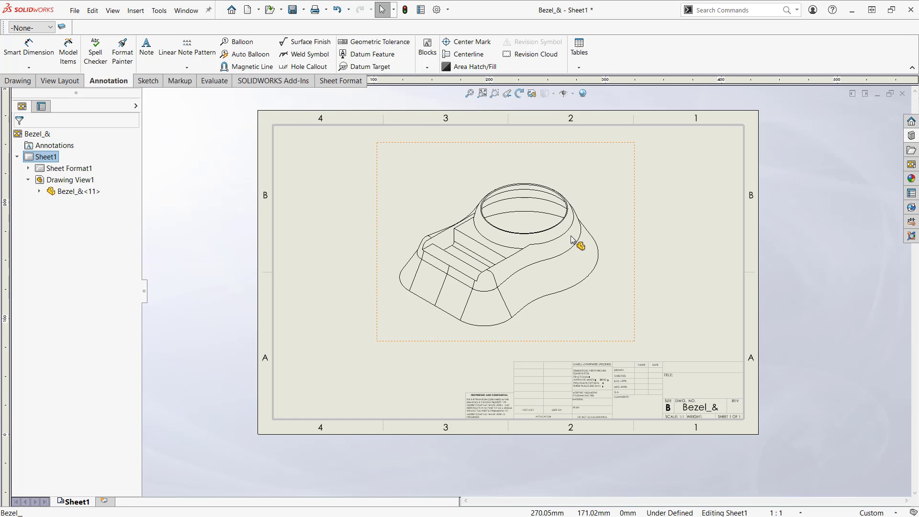
pyautogui.scroll(-1, 596, 230)
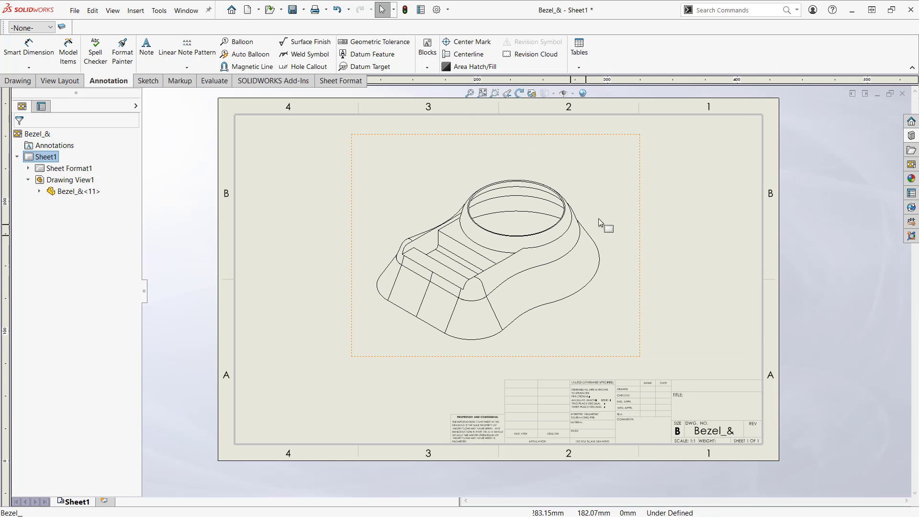
# Step: Close the Bezel_& drawing without saving and close the Bezel_& part
pyautogui.click(902, 93)
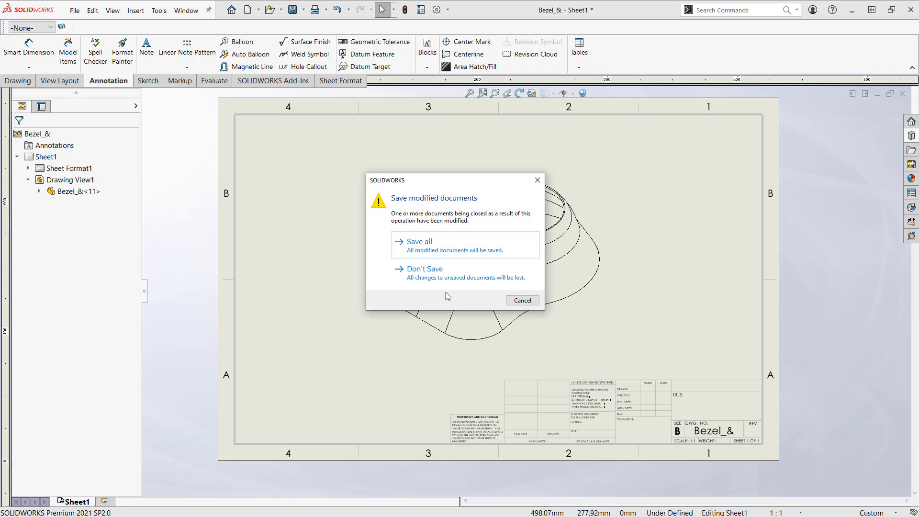
pyautogui.click(424, 270)
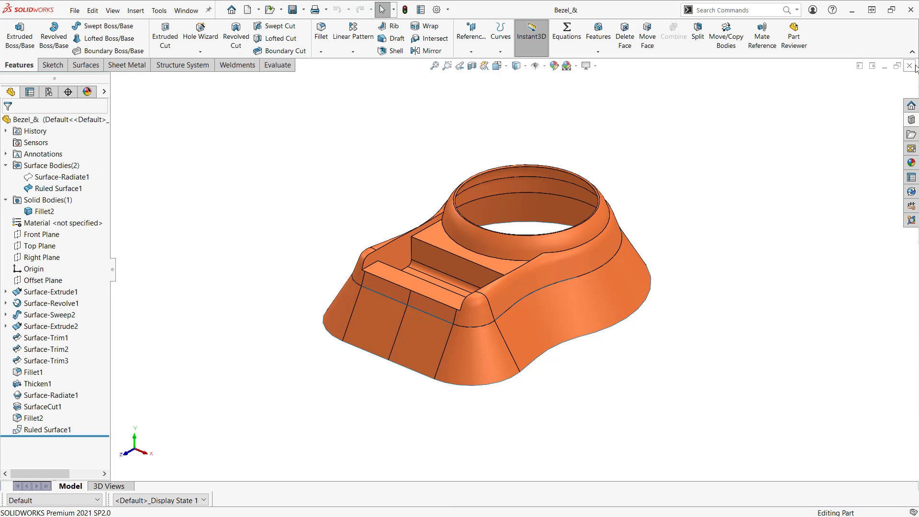
pyautogui.click(910, 65)
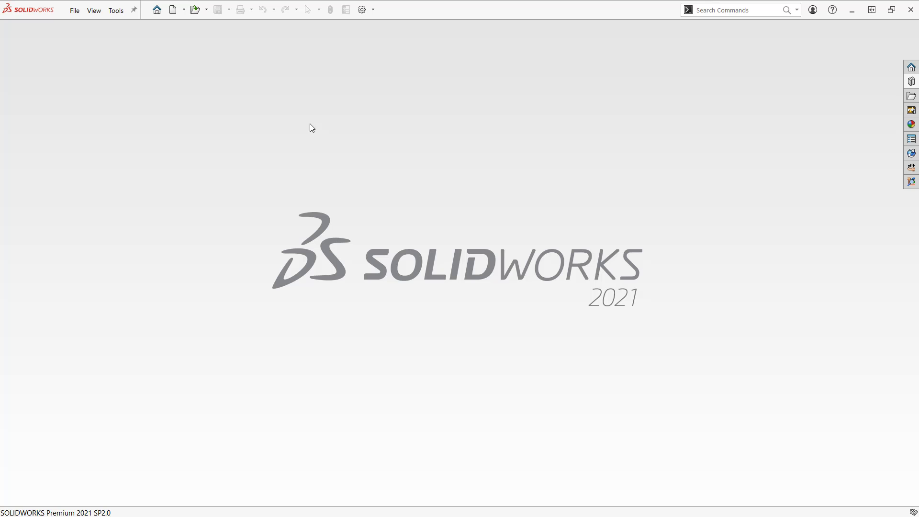
# Step: Open the slide_plate assembly from the Slide Plate folder inside Where did it go, and rebuild it
pyautogui.click(197, 10)
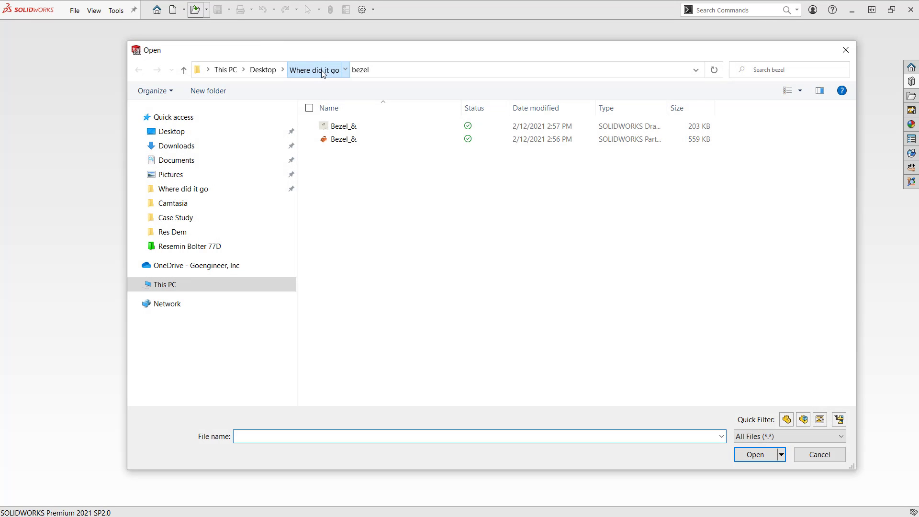
pyautogui.click(323, 71)
pyautogui.doubleClick(346, 242)
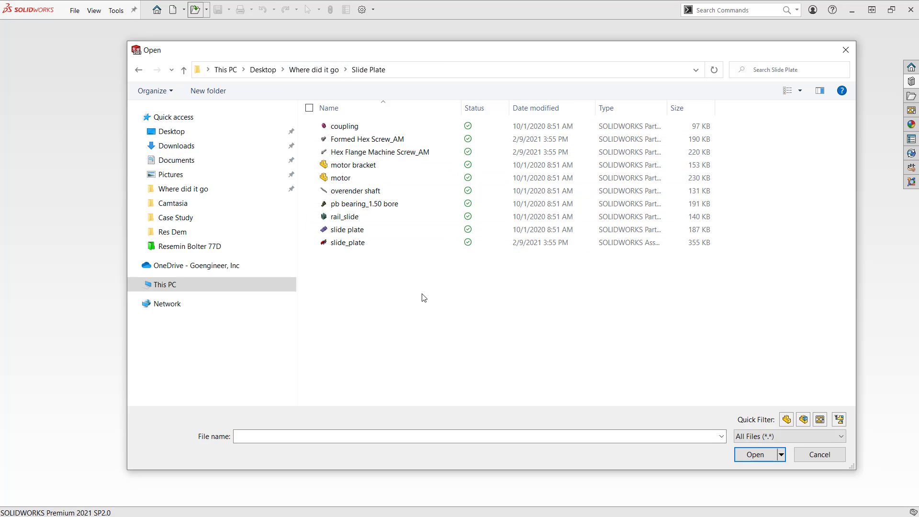
pyautogui.moveTo(378, 165)
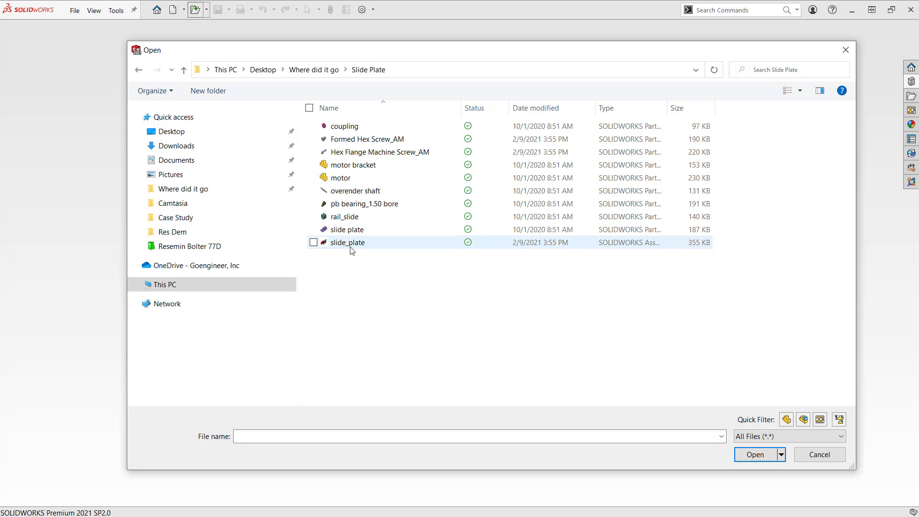
pyautogui.moveTo(351, 247)
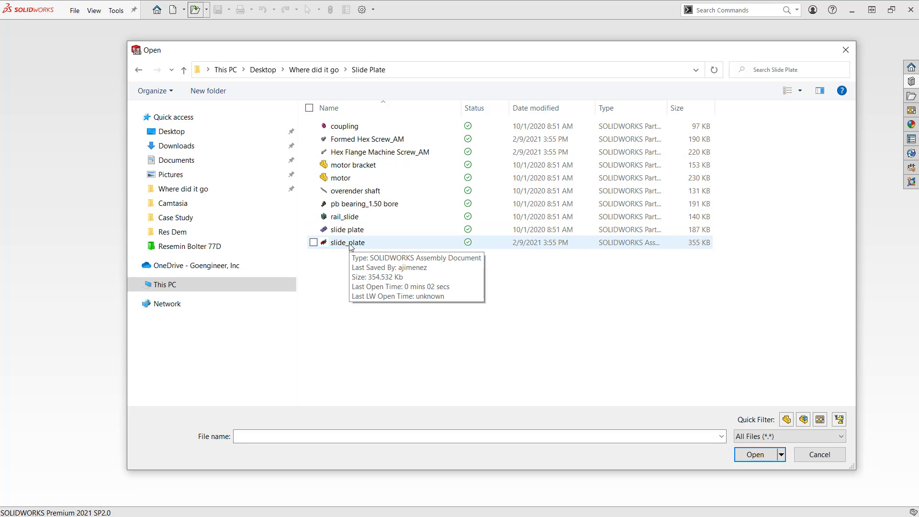
pyautogui.click(350, 244)
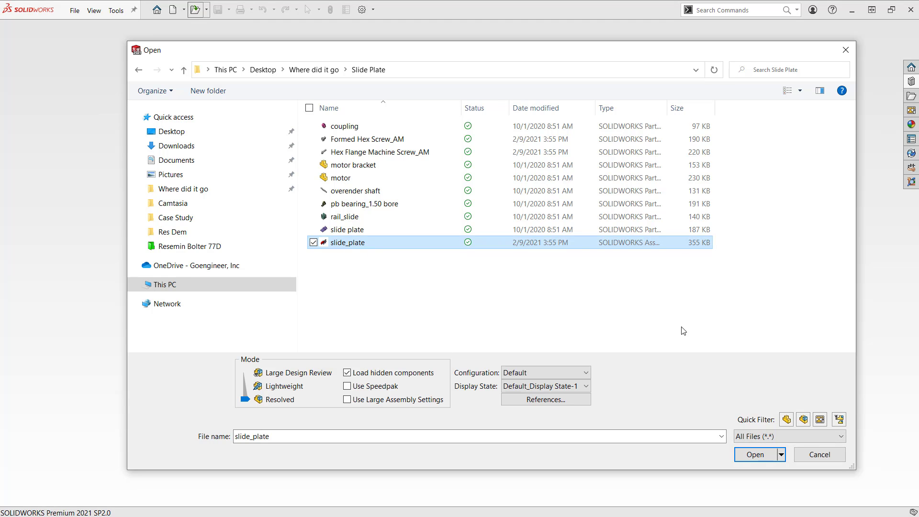
pyautogui.click(760, 455)
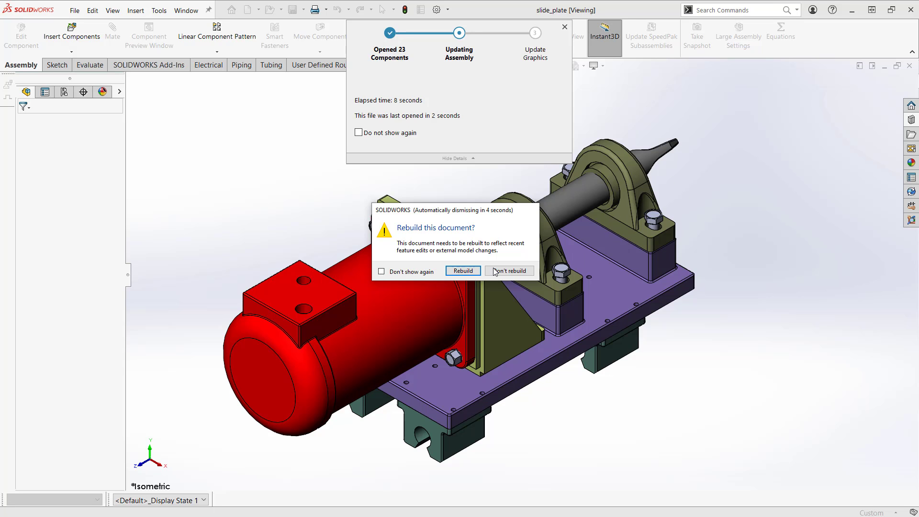
pyautogui.click(463, 271)
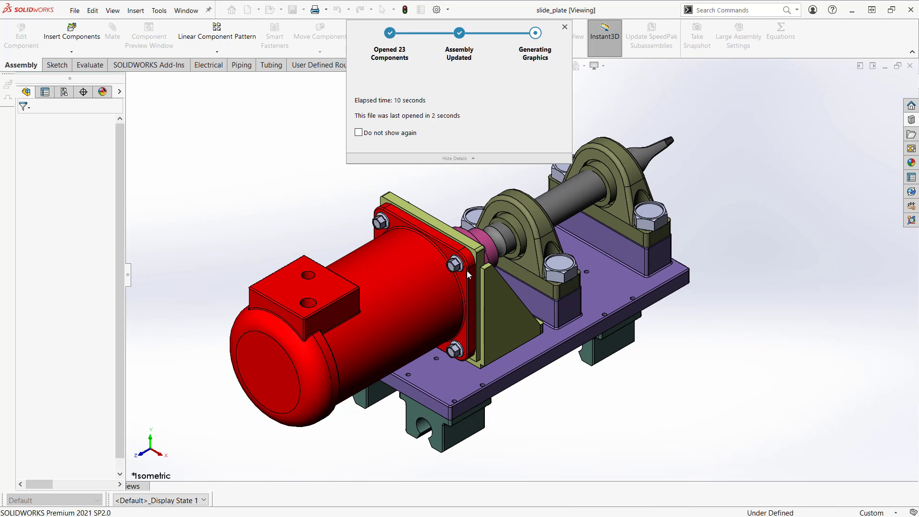
# Step: Examine the size of the hex screws on the bearing blocks compared with the neighbouring flange screws
pyautogui.scroll(-10, 576, 275)
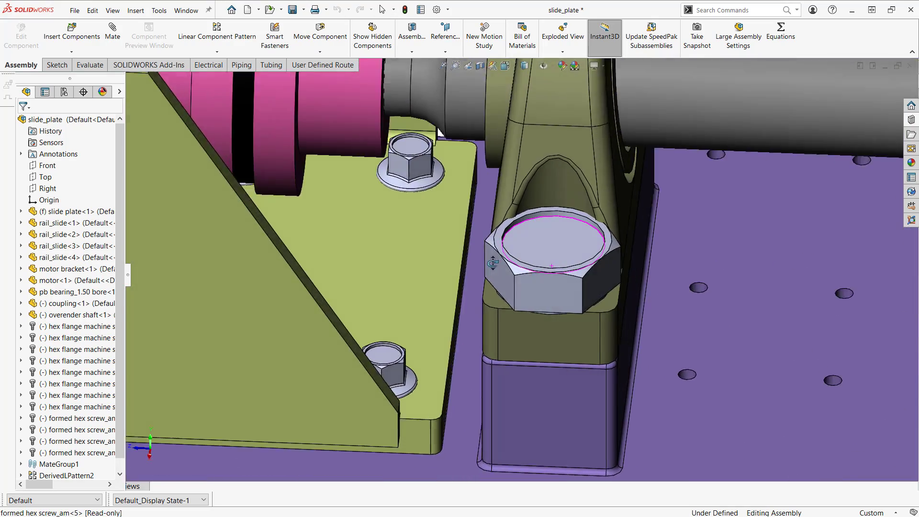
pyautogui.moveTo(493, 263); pyautogui.dragTo(477, 261, button='middle')
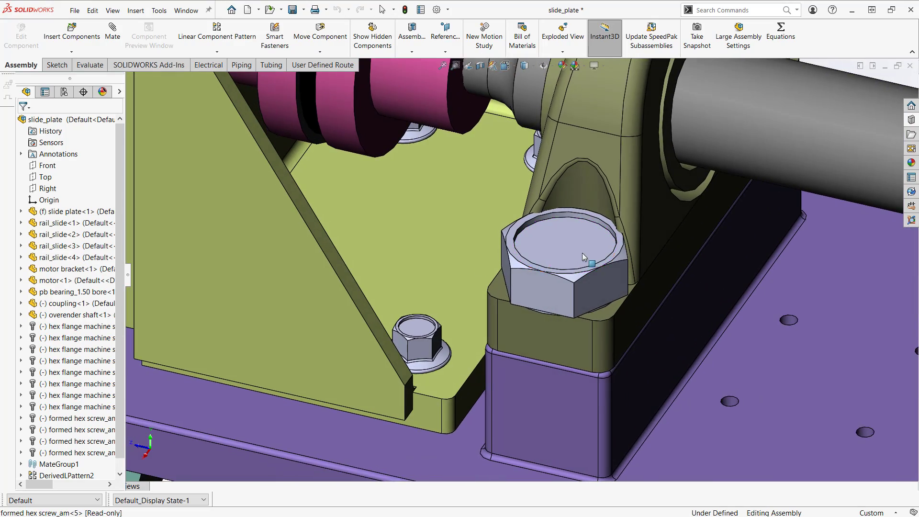
pyautogui.scroll(-1, 602, 256)
pyautogui.moveTo(618, 252); pyautogui.dragTo(563, 250, button='middle')
pyautogui.scroll(2, 562, 251)
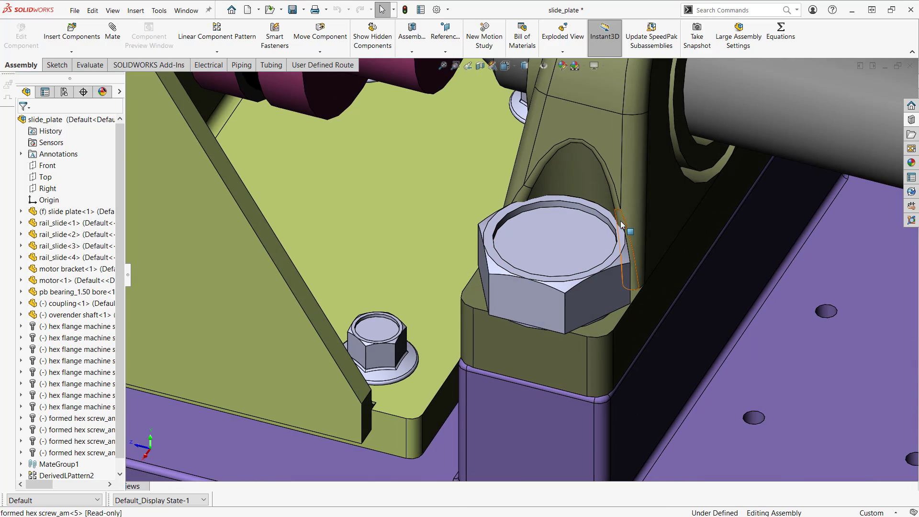
pyautogui.scroll(5, 597, 277)
pyautogui.scroll(4, 597, 277)
pyautogui.moveTo(597, 278); pyautogui.dragTo(493, 193, button='middle')
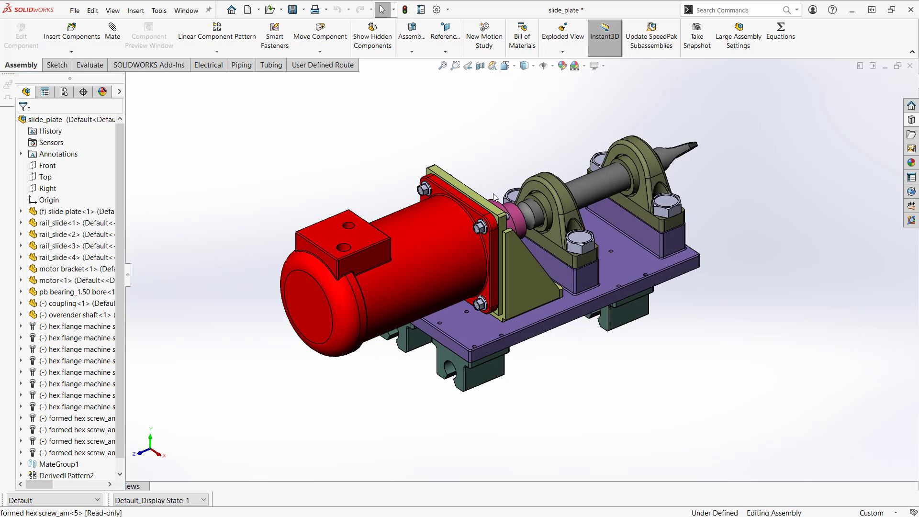
pyautogui.scroll(-1, 498, 190)
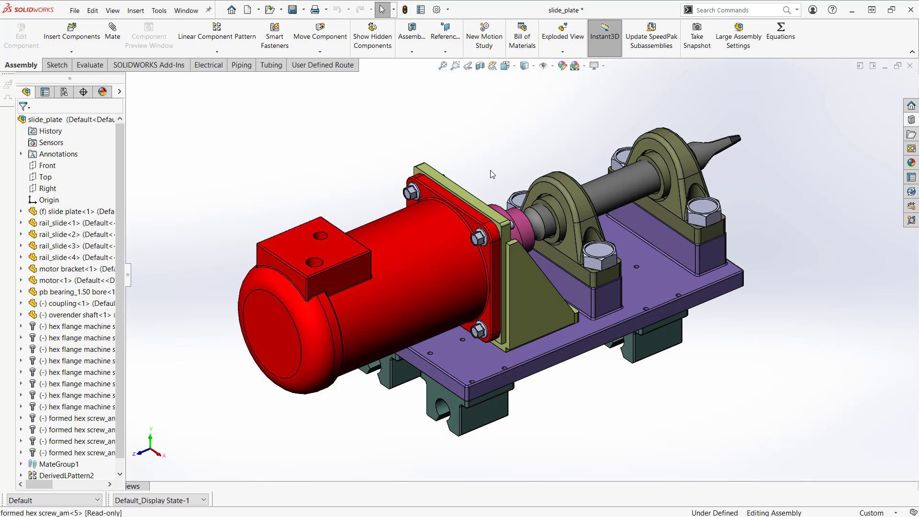
# Step: Find the references of the slide_plate assembly to check which folders its parts and Toolbox screws load from
pyautogui.click(75, 11)
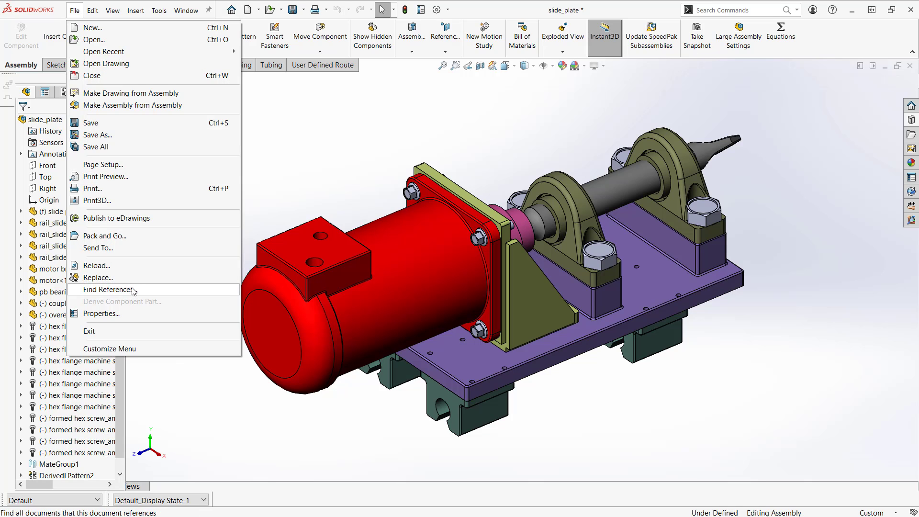
pyautogui.click(152, 290)
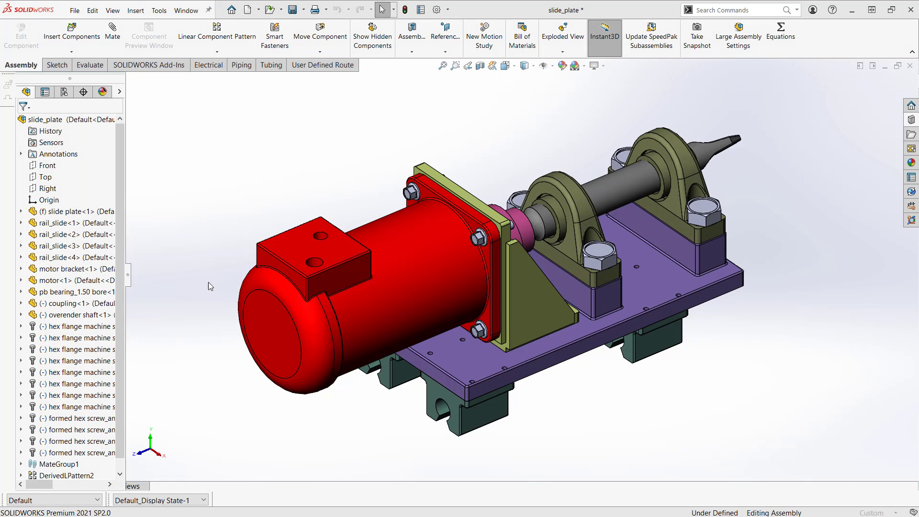
pyautogui.moveTo(462, 352); pyautogui.dragTo(462, 395)
pyautogui.moveTo(353, 203); pyautogui.dragTo(407, 204)
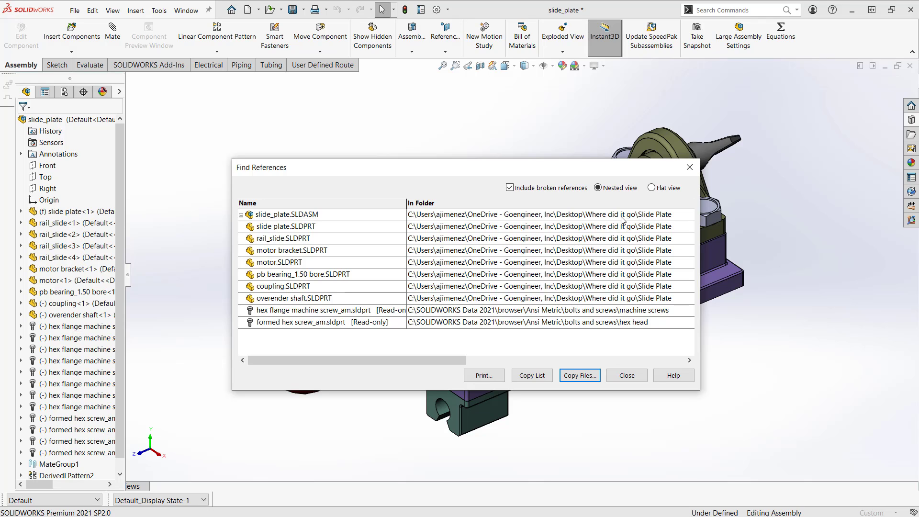
pyautogui.click(653, 215)
pyautogui.click(448, 314)
pyautogui.click(624, 375)
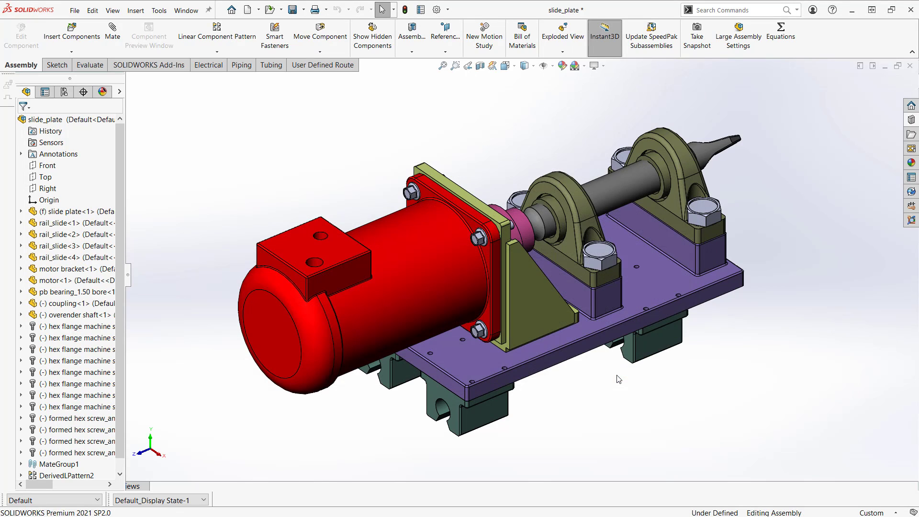
# Step: In the Hole Wizard/Toolbox system options, turn off making the Toolbox folder the default search location for Toolbox components
pyautogui.click(438, 11)
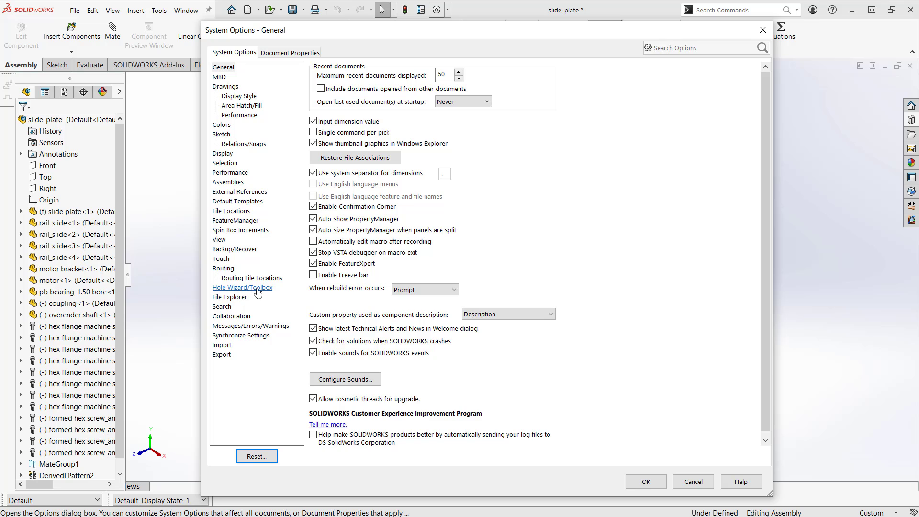
pyautogui.click(257, 288)
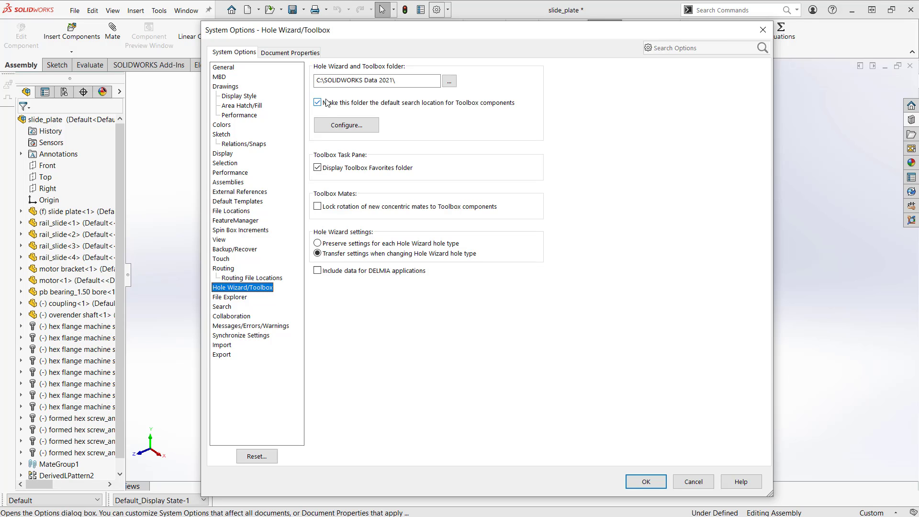
pyautogui.press('ctrl')
pyautogui.press('ctrl')
pyautogui.press('ctrl')
pyautogui.press('ctrl')
pyautogui.press('ctrl')
pyautogui.click(318, 103)
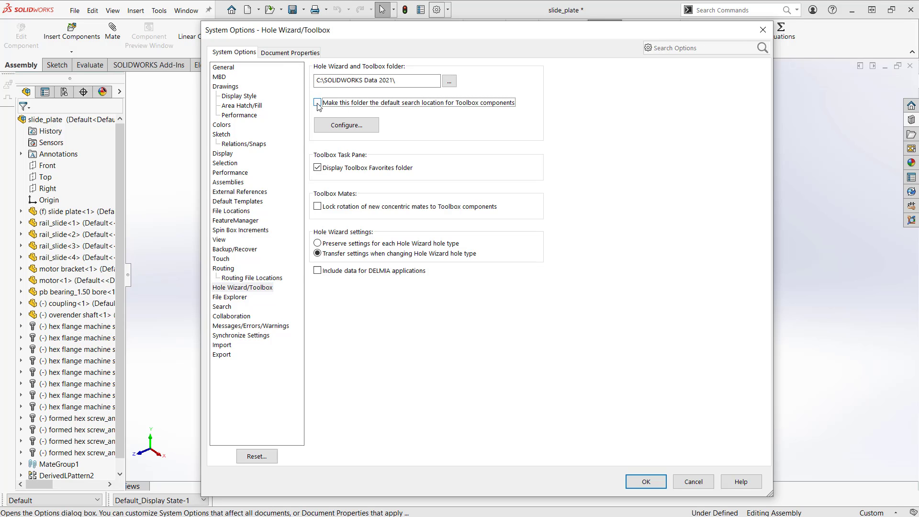
pyautogui.click(652, 482)
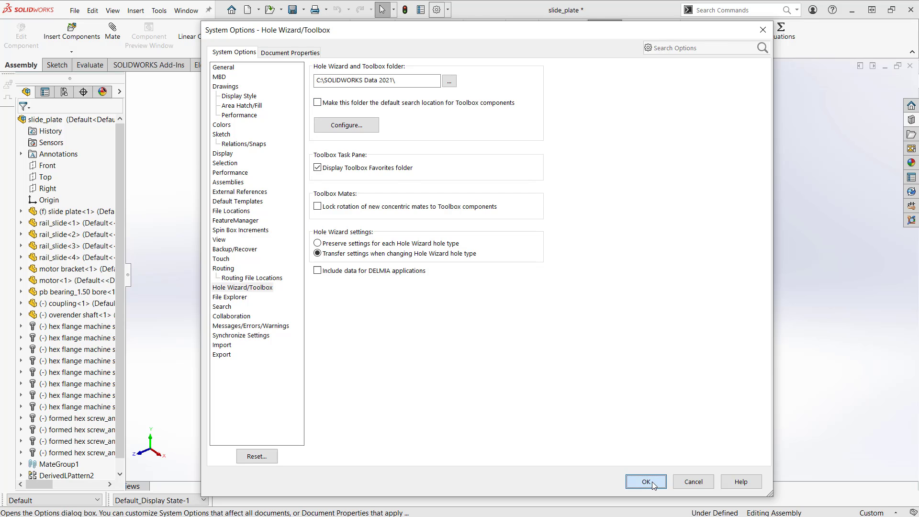
# Step: Close the slide_plate assembly and discard all its unsaved changes
pyautogui.click(911, 67)
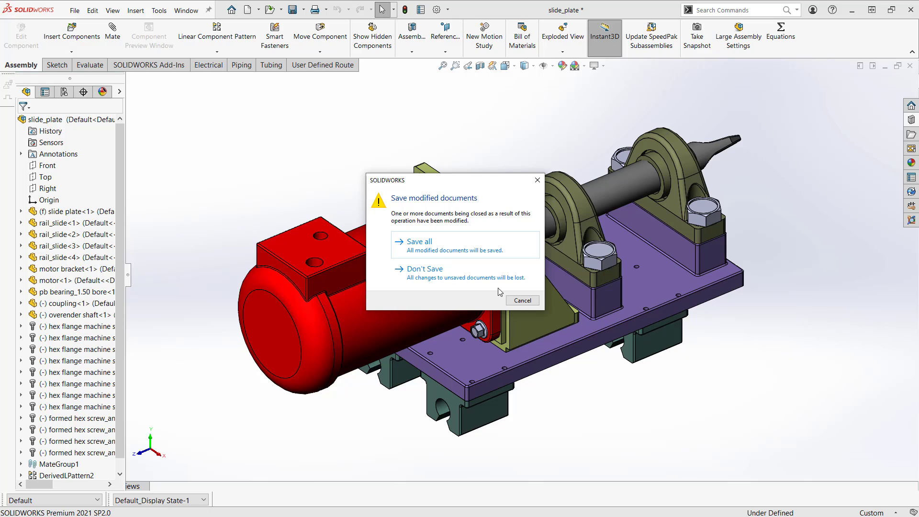
pyautogui.click(450, 284)
pyautogui.click(435, 277)
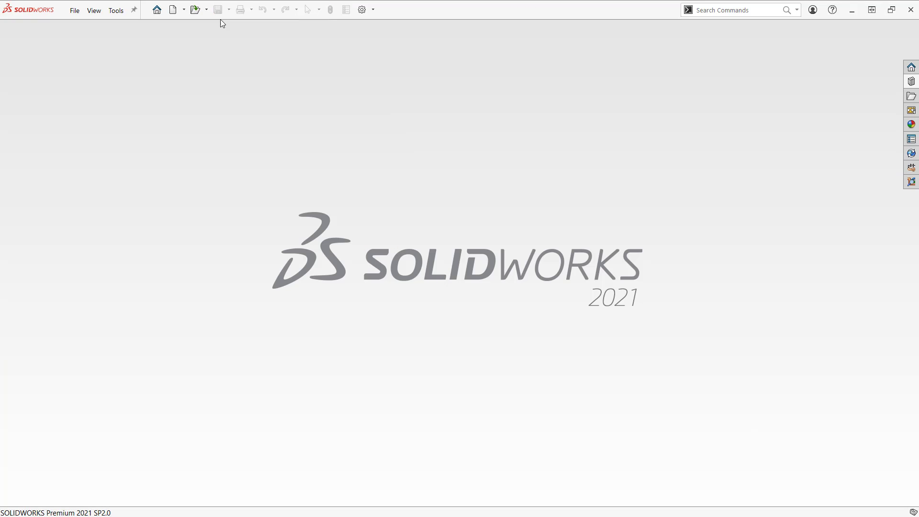
pyautogui.click(195, 10)
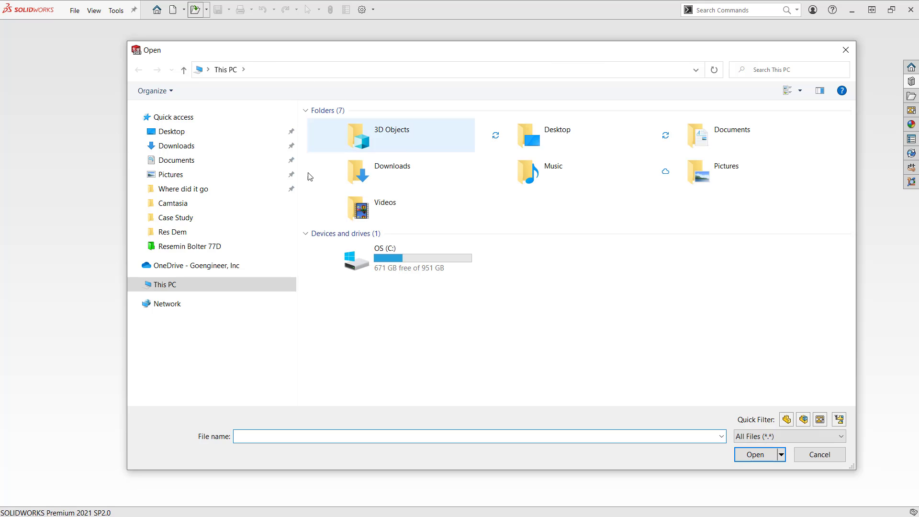
pyautogui.click(231, 189)
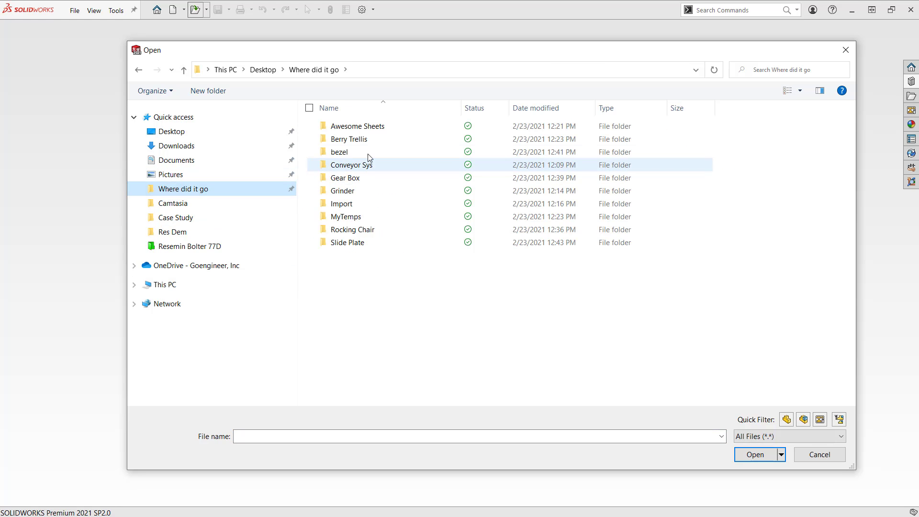
pyautogui.click(847, 50)
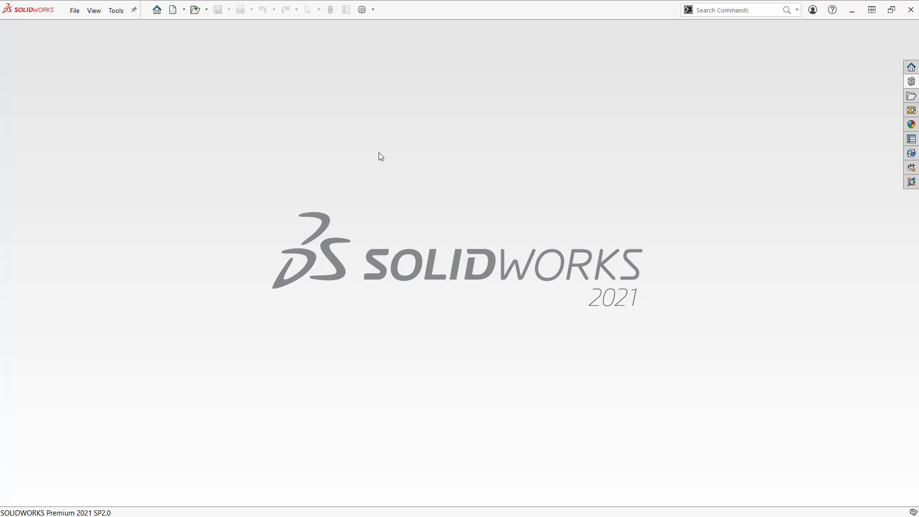
# Step: Reopen the slide_plate assembly from the recent documents and examine the size of a hex screw on the bearing block
pyautogui.press('r')
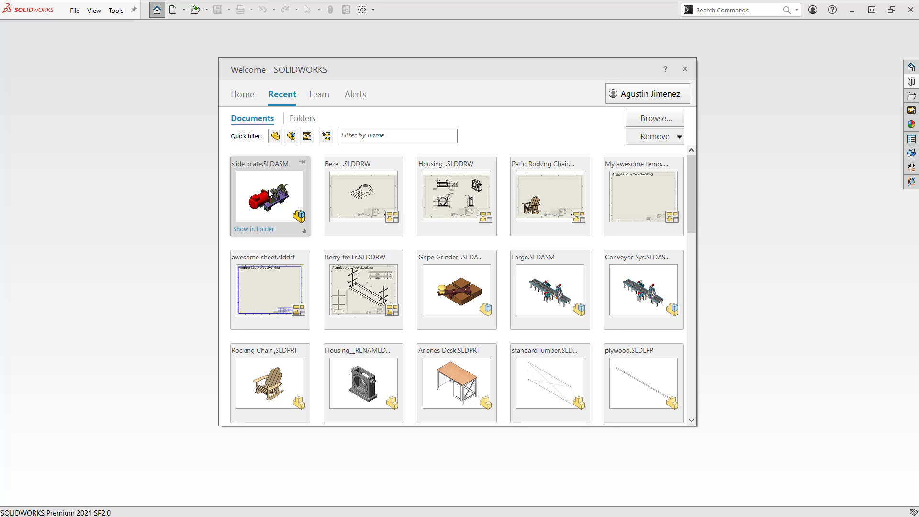
pyautogui.click(268, 190)
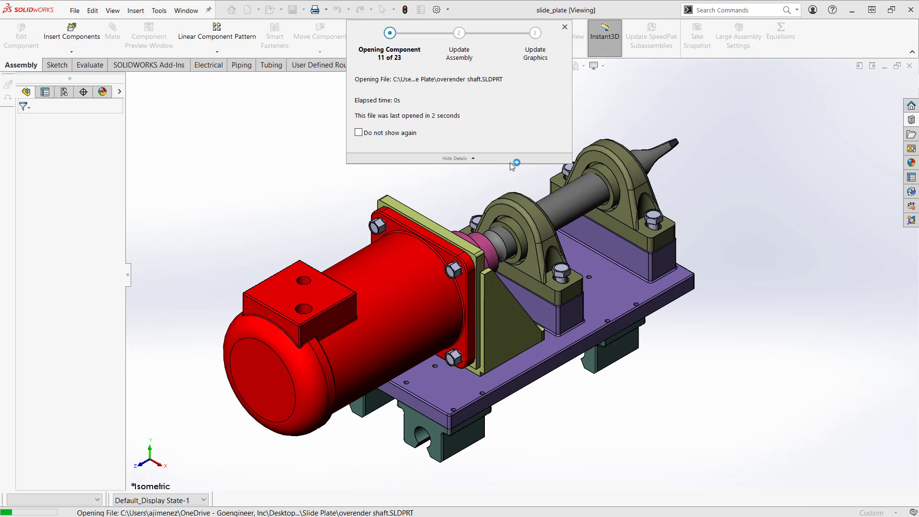
pyautogui.click(470, 270)
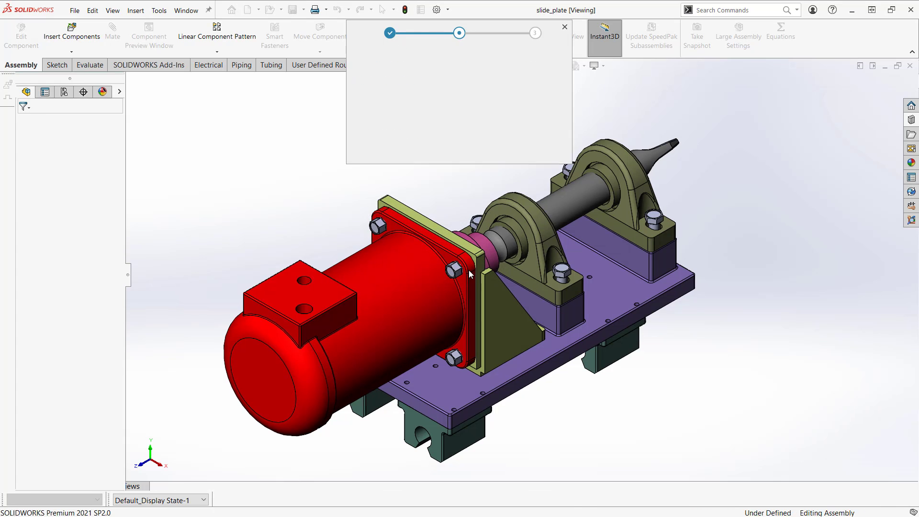
pyautogui.scroll(-10, 561, 272)
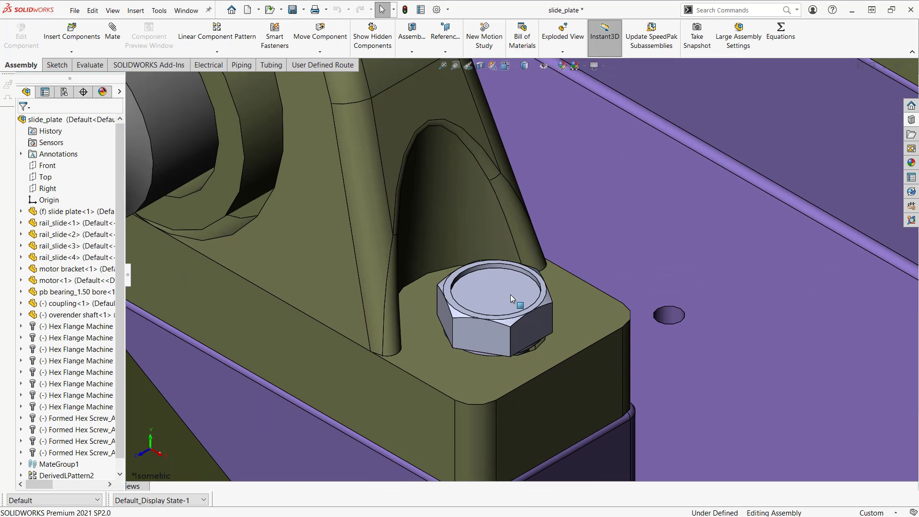
pyautogui.moveTo(495, 299); pyautogui.dragTo(482, 292, button='middle')
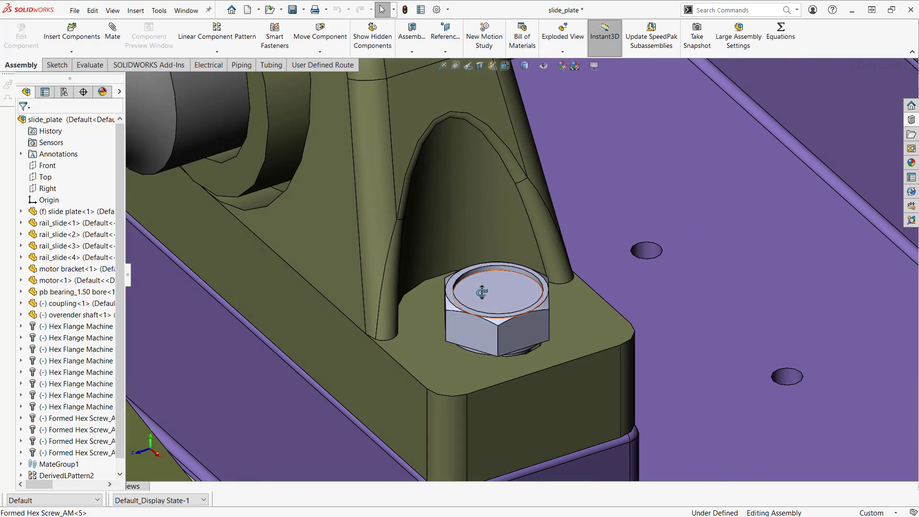
pyautogui.press('f')
# Step: Find the references of the reopened slide_plate assembly and check which folder its two Toolbox screw files load from
pyautogui.click(75, 11)
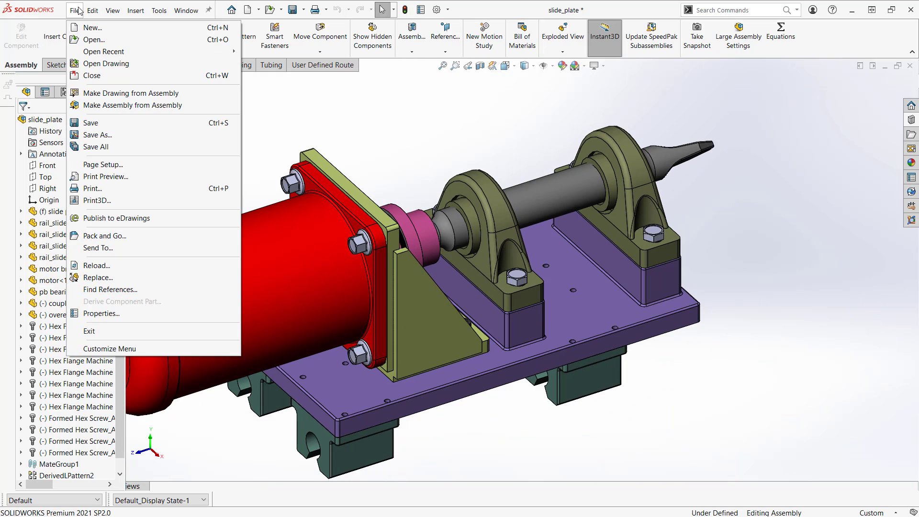
pyautogui.click(110, 289)
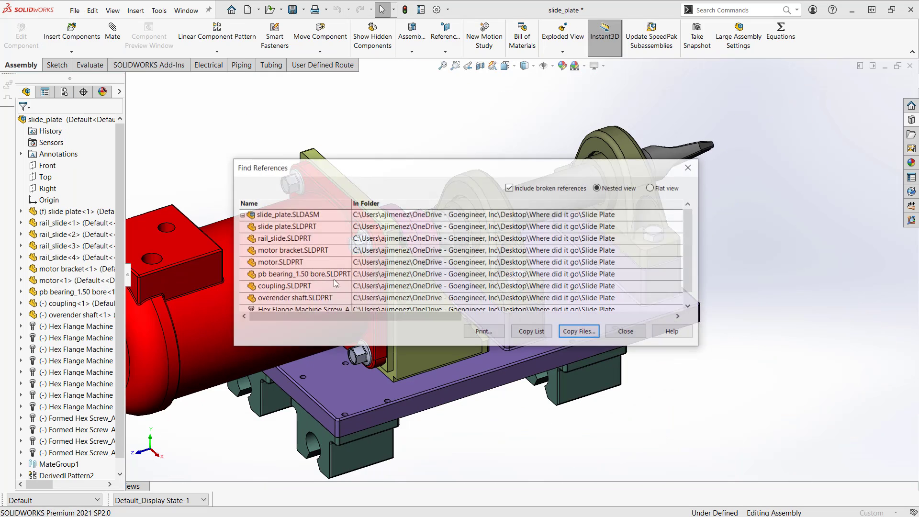
pyautogui.moveTo(398, 345); pyautogui.dragTo(398, 415)
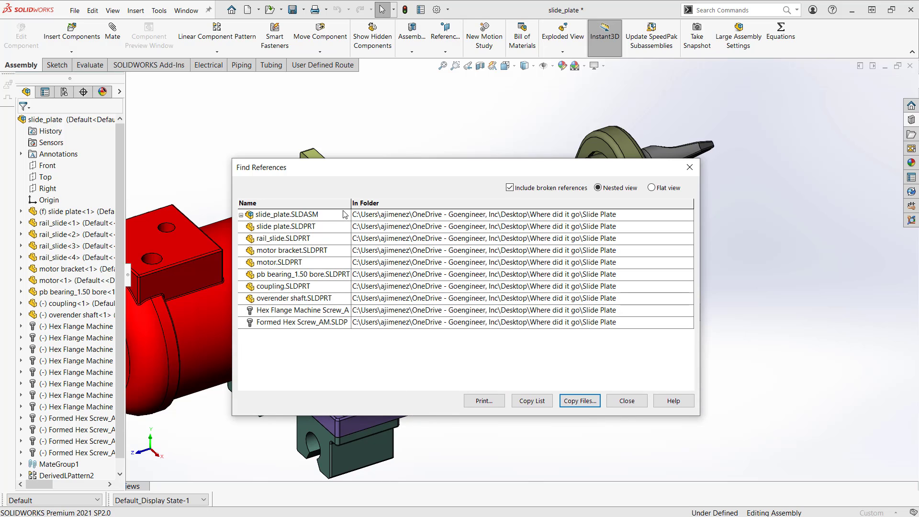
pyautogui.moveTo(351, 203); pyautogui.dragTo(404, 203)
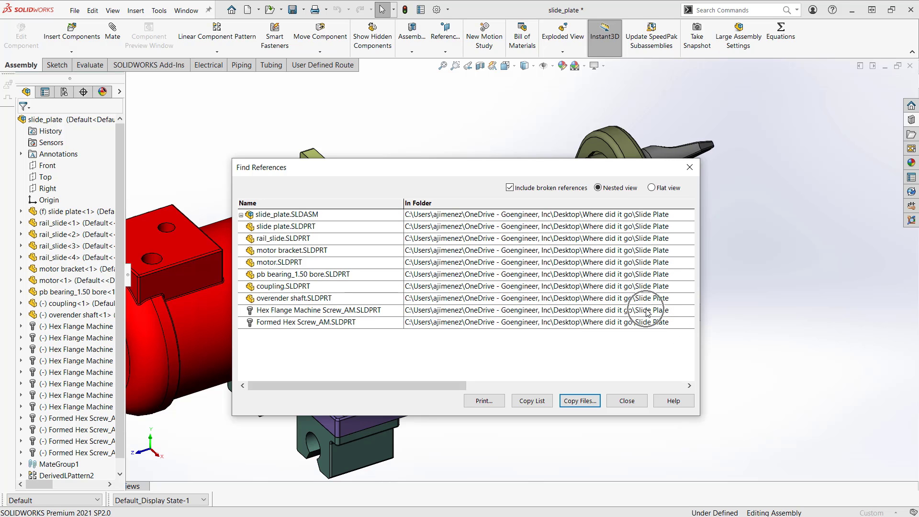
pyautogui.click(632, 405)
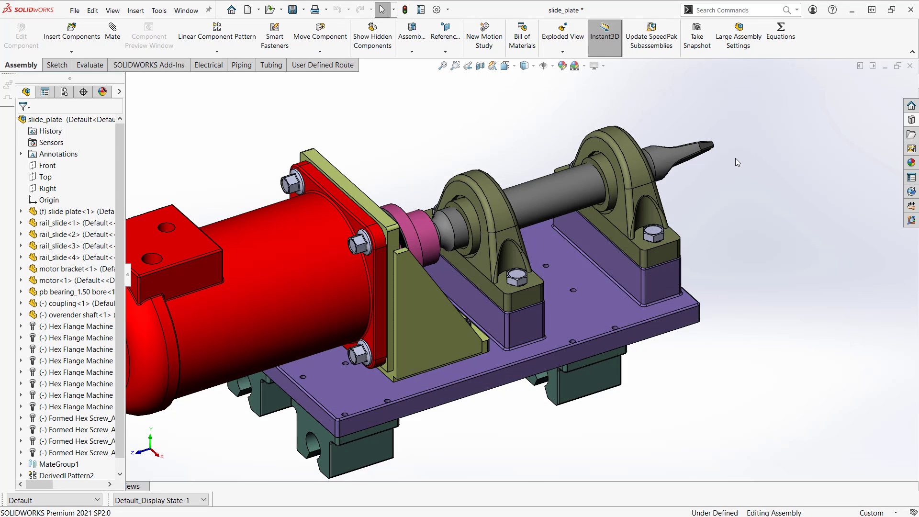
# Step: Look over the whole slide_plate assembly and close it without saving
pyautogui.scroll(2, 392, 256)
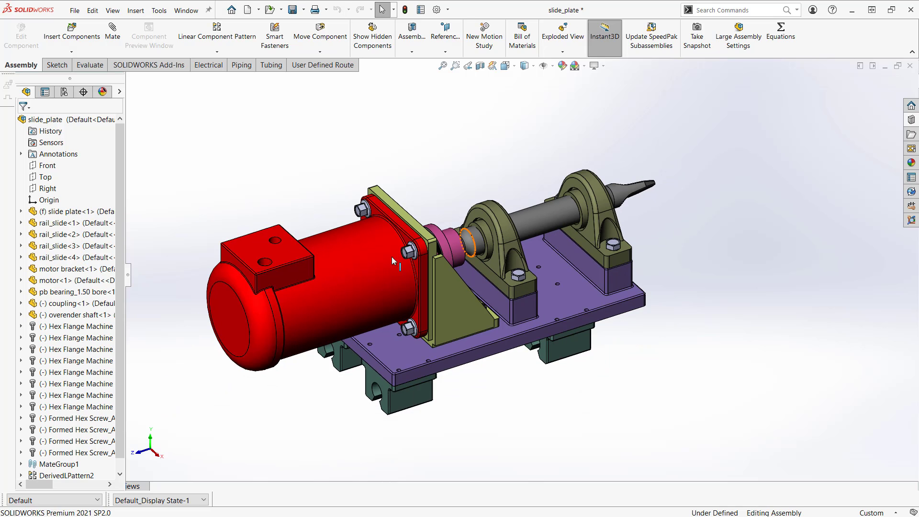
pyautogui.scroll(-1, 382, 257)
pyautogui.scroll(-1, 382, 257)
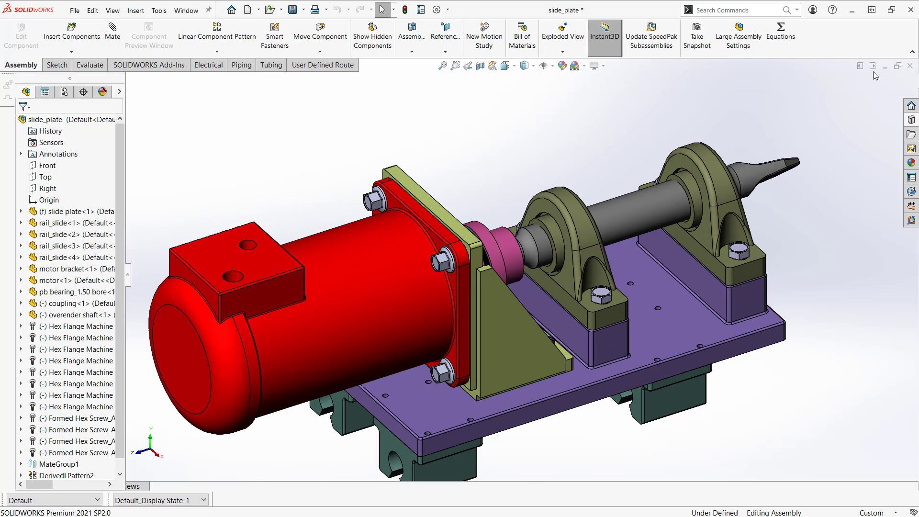
pyautogui.click(910, 66)
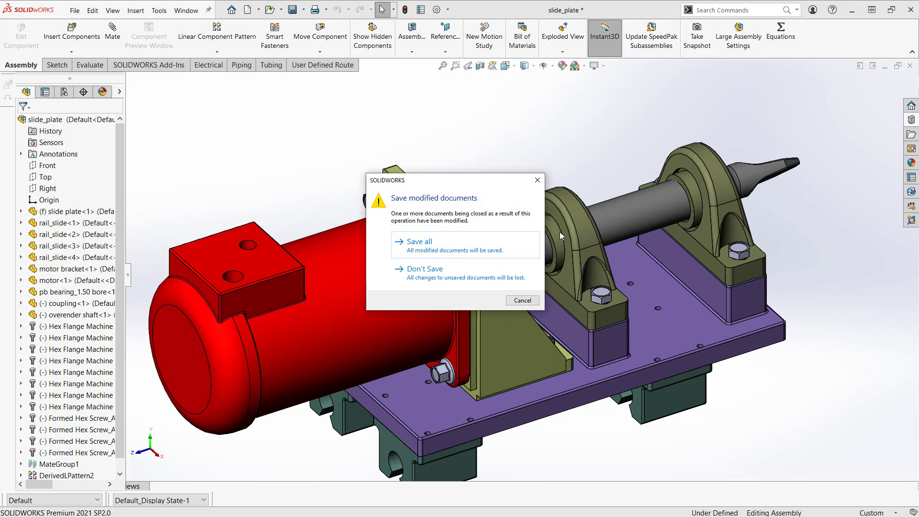
pyautogui.click(445, 272)
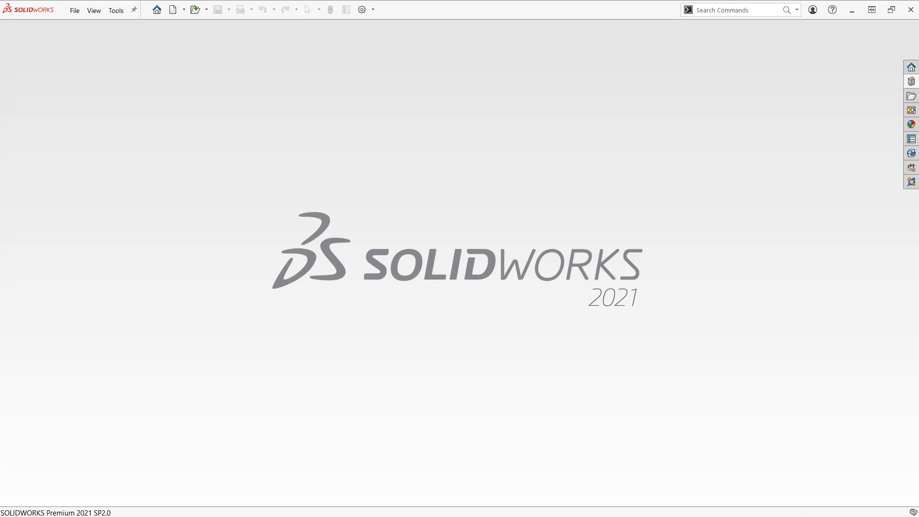